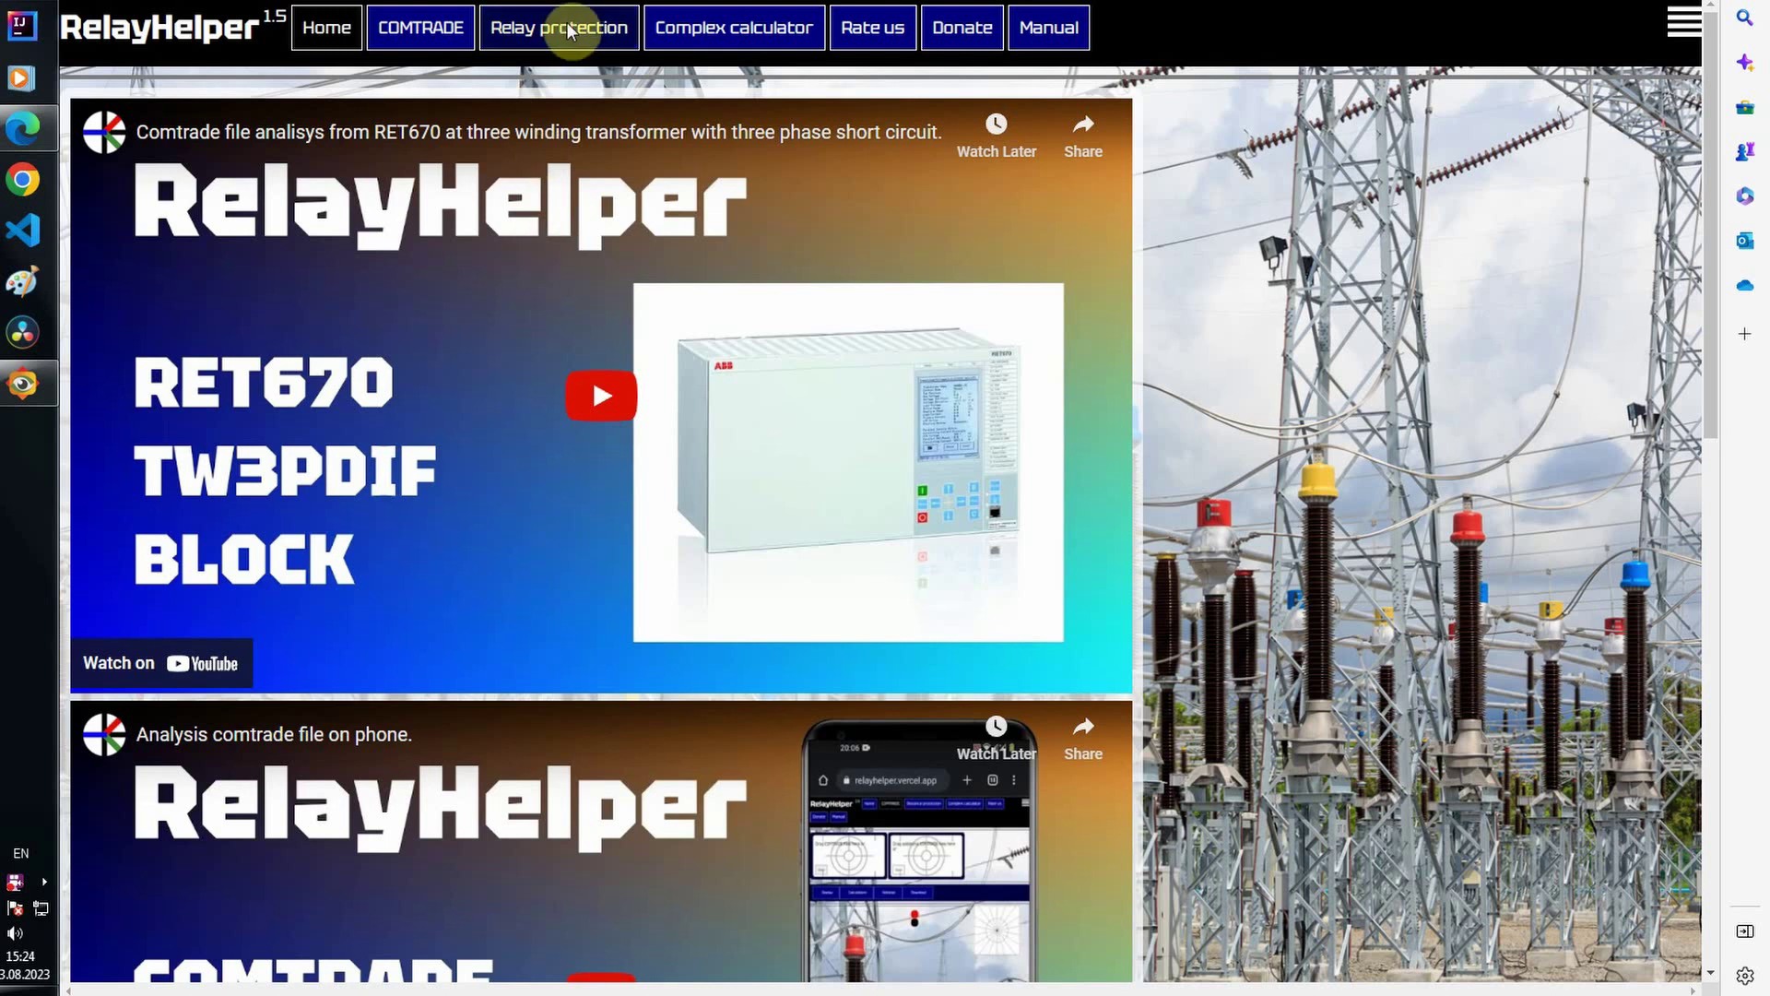
Step: Open the distance relay protection page and enable impedance calculation for the ДЗ 2, КРС 1 (2, 3) element
{"action": "left_click", "coordinate": [569, 31]}
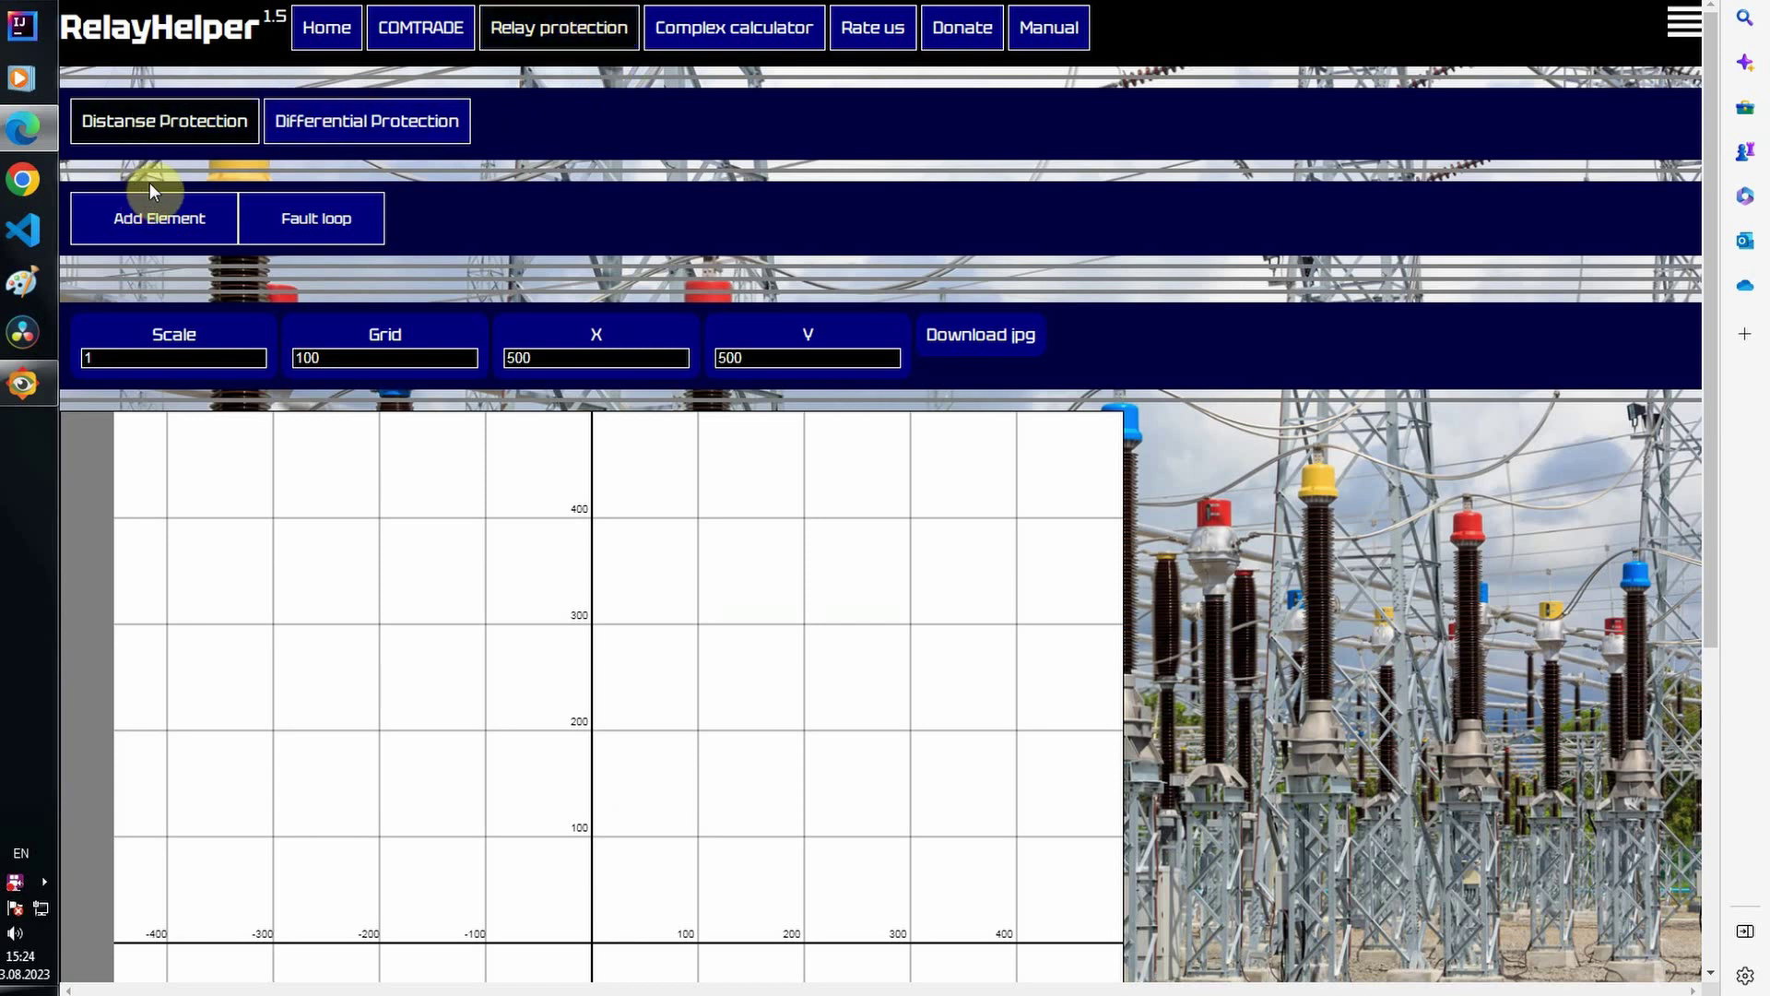
{"action": "mouse_move", "coordinate": [147, 197]}
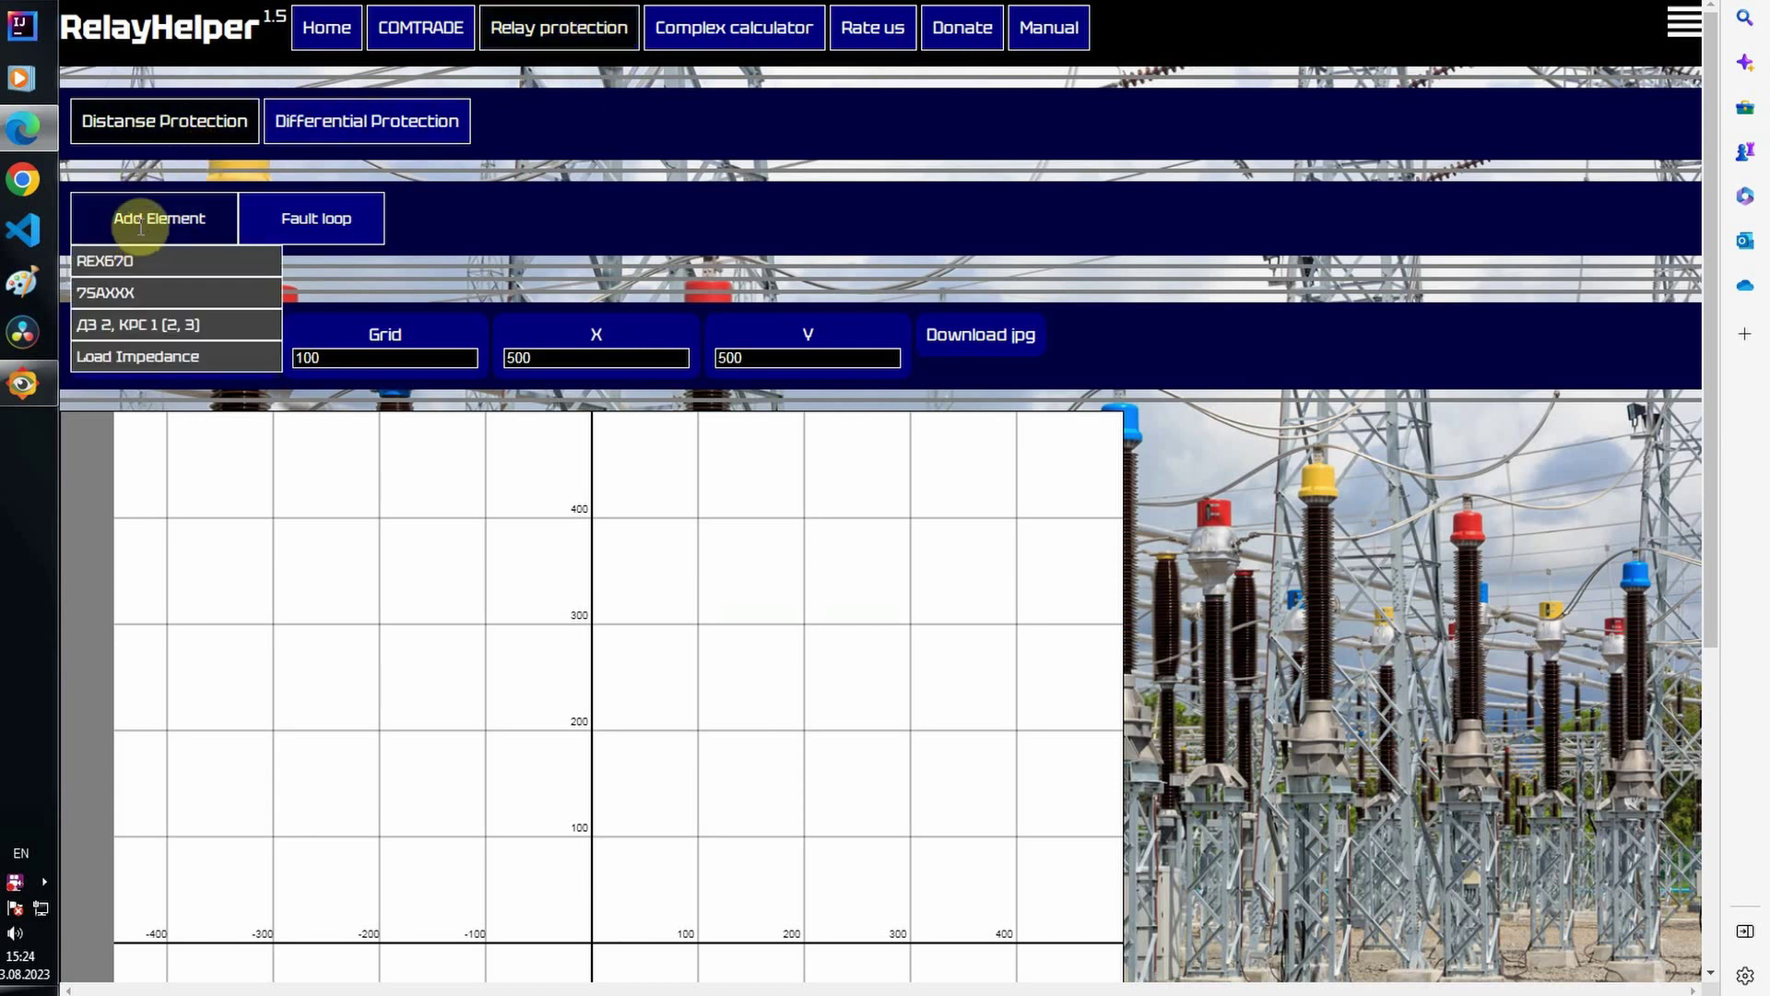
{"action": "mouse_move", "coordinate": [134, 258]}
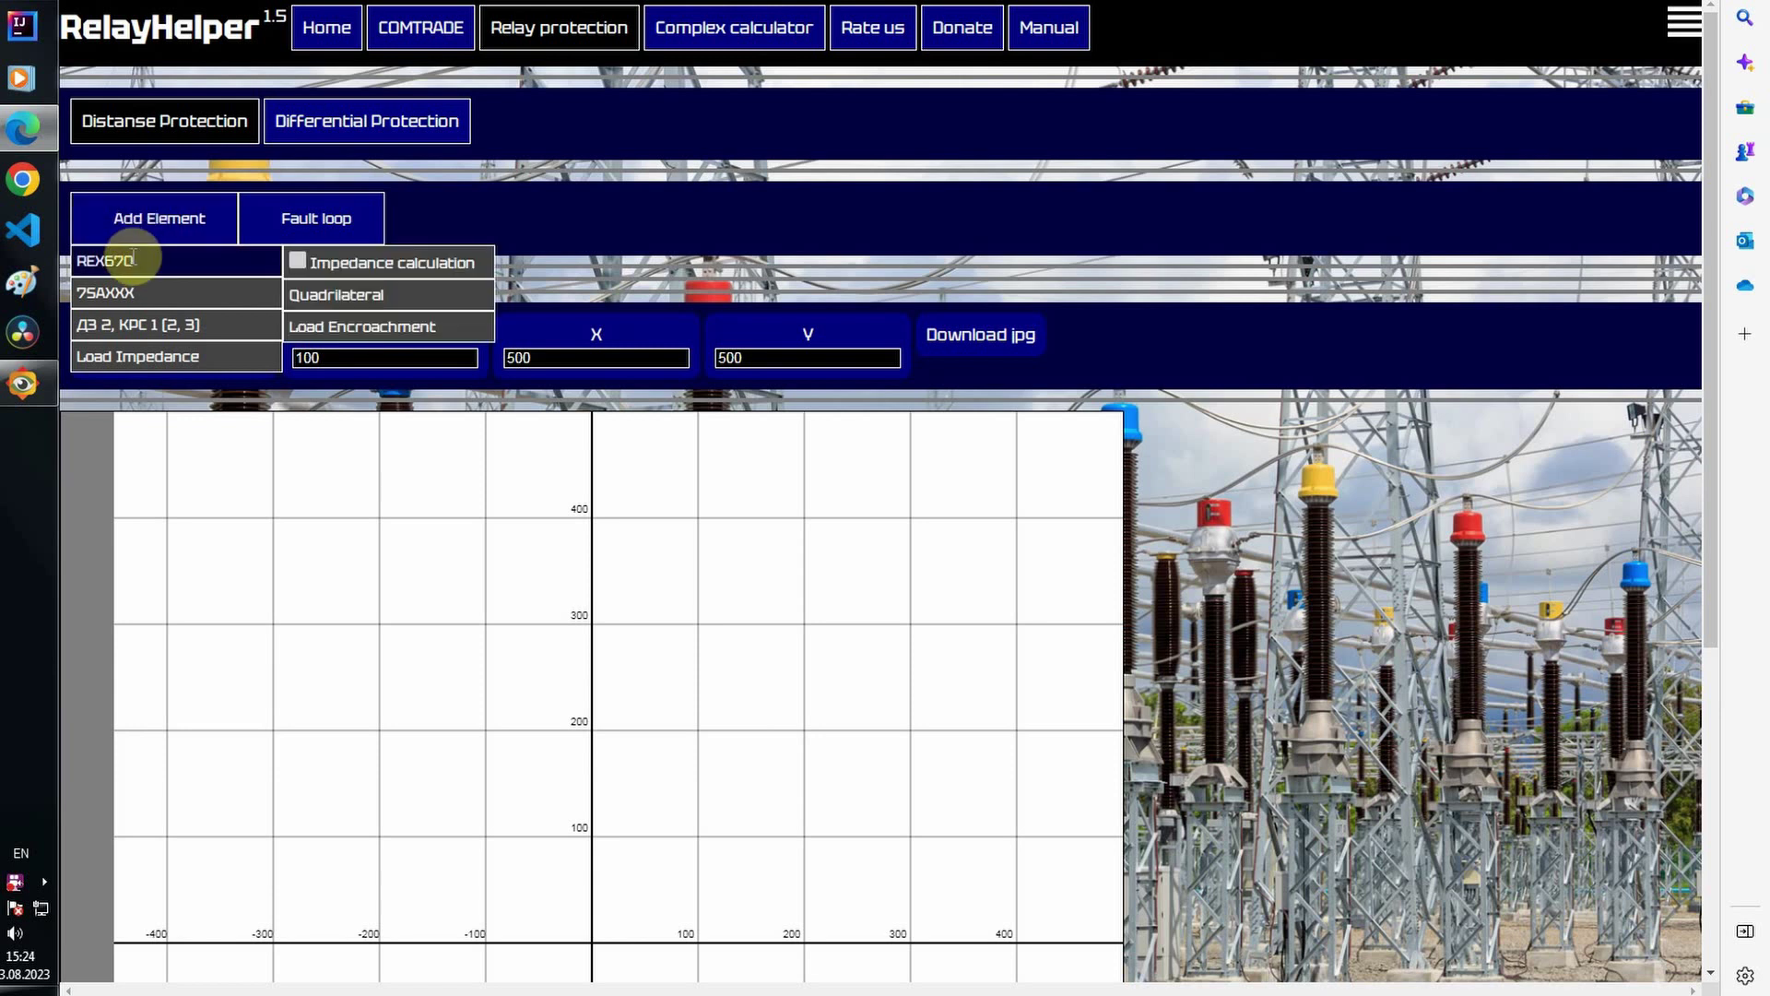
{"action": "mouse_move", "coordinate": [129, 289]}
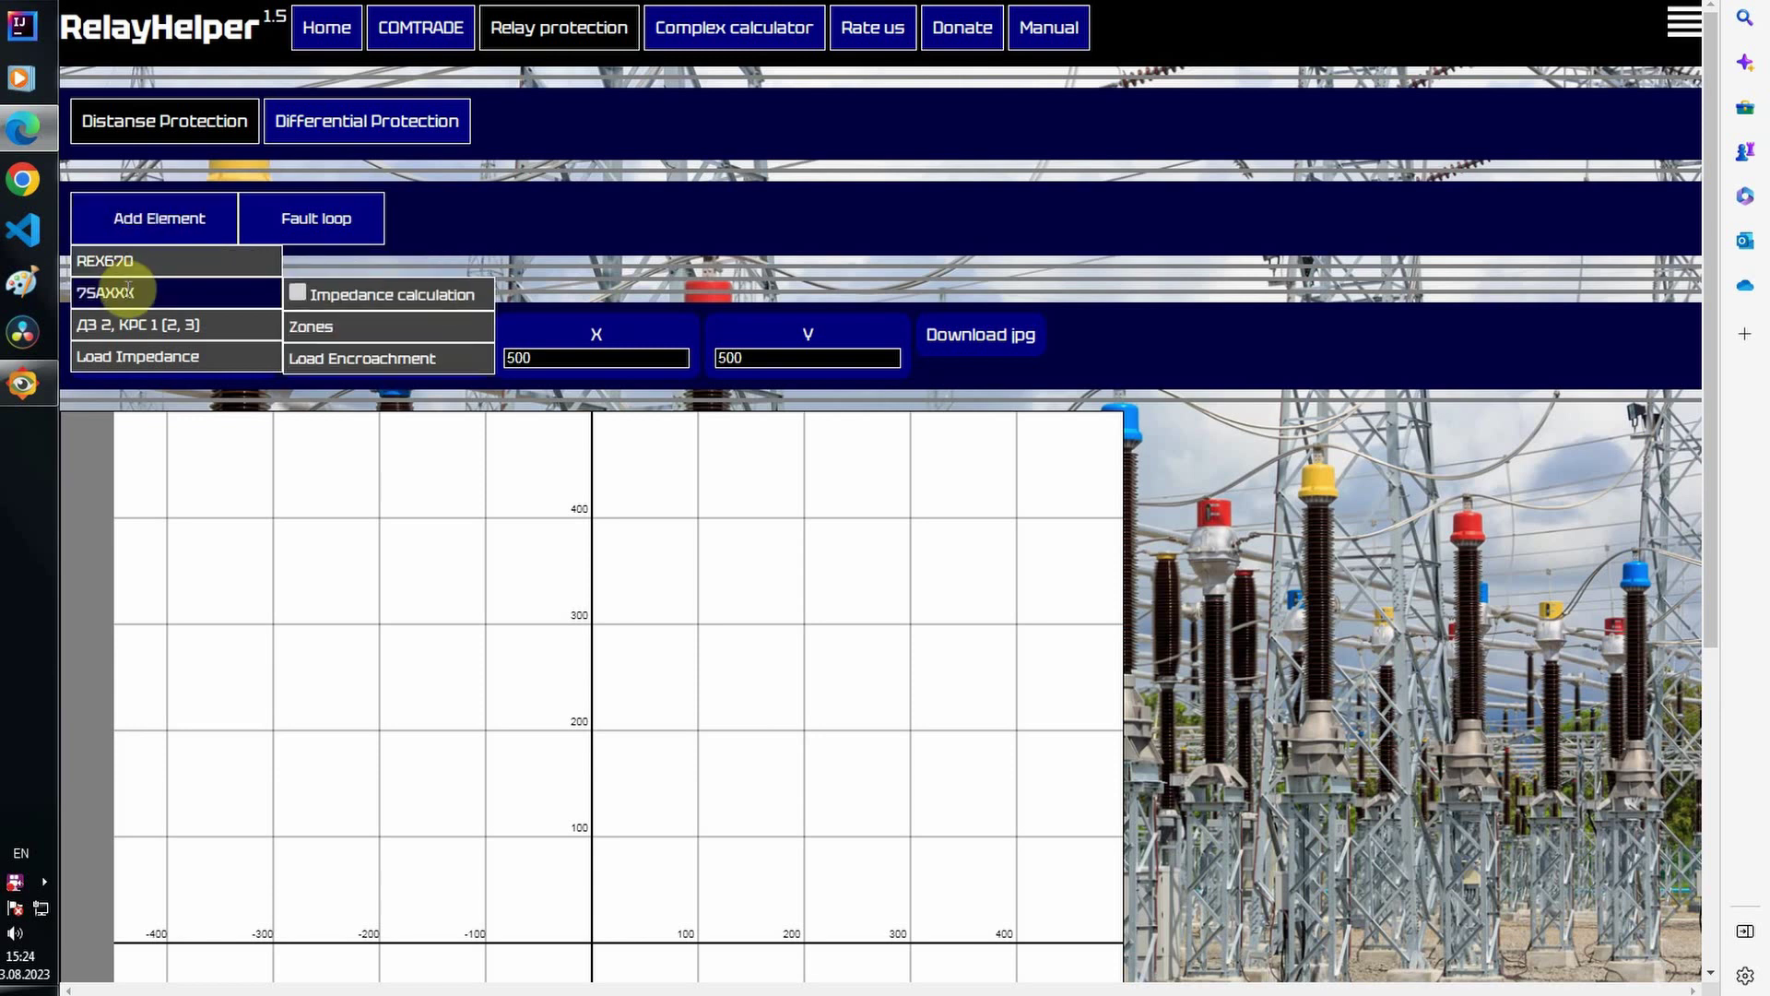
{"action": "mouse_move", "coordinate": [151, 318]}
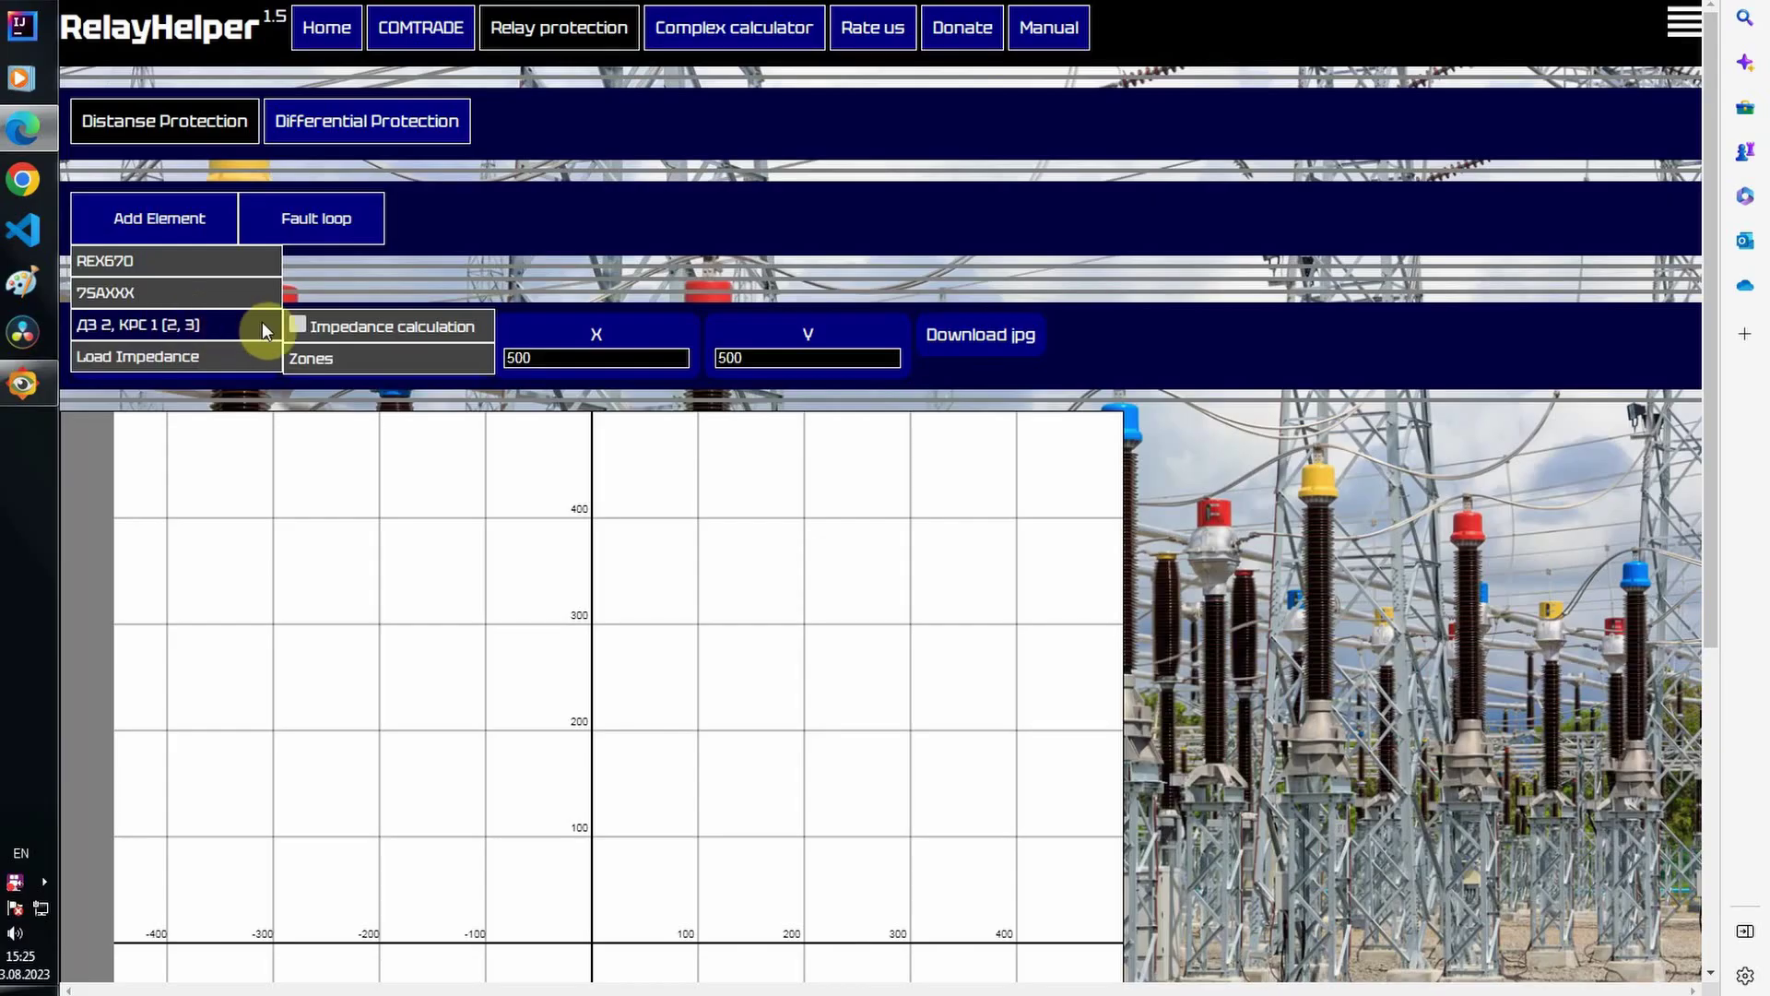
{"action": "left_click", "coordinate": [297, 325]}
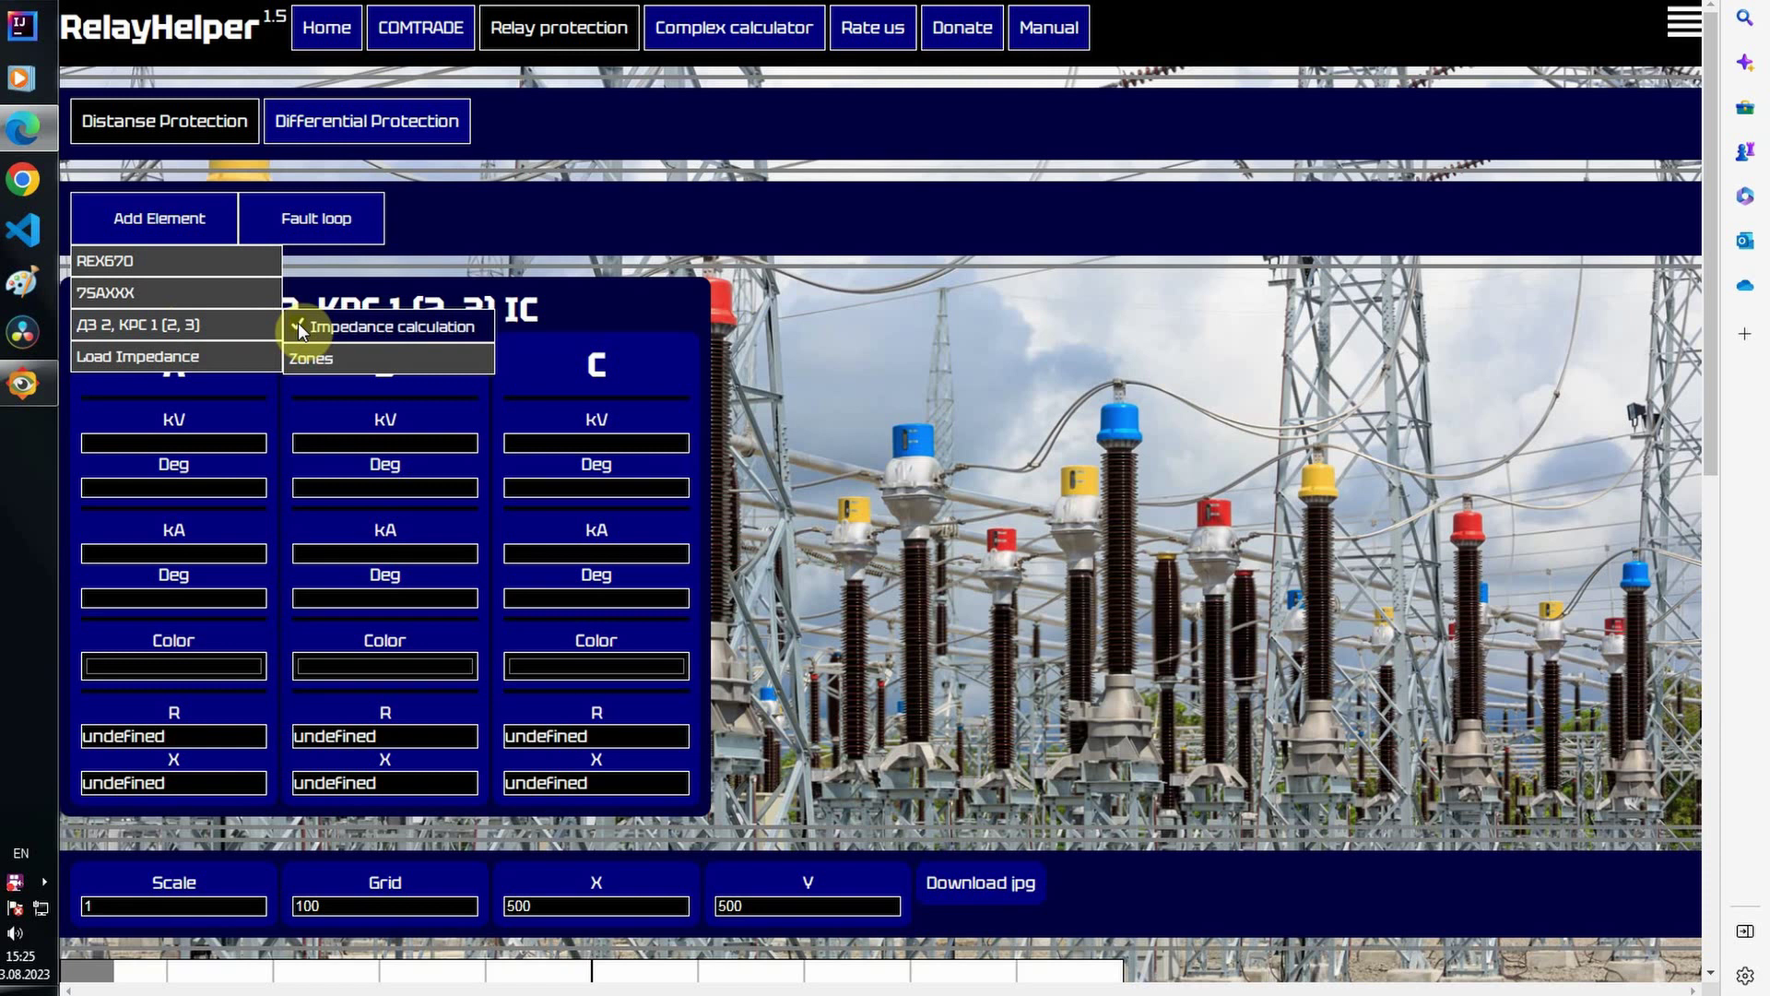
Step: Add Zone 1, Zone 2 and Zone 3 to the ДЗ 2, КРС 1 (2, 3) element
{"action": "mouse_move", "coordinate": [313, 359]}
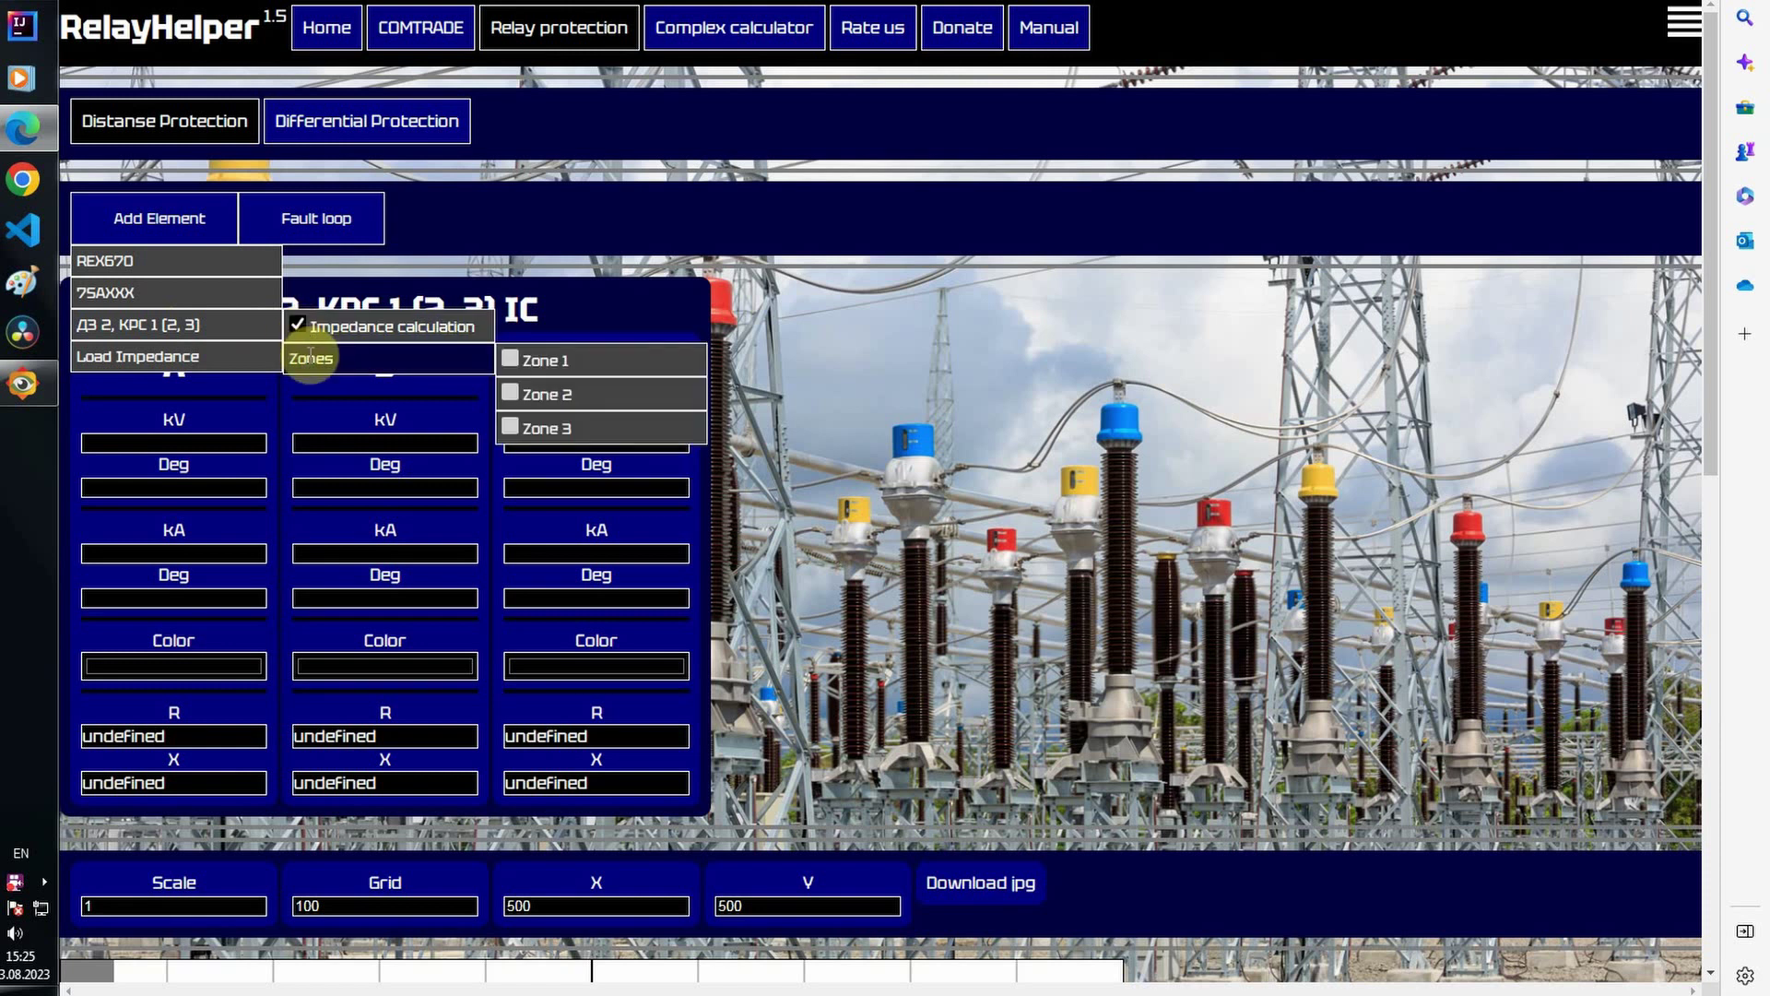
{"action": "left_click", "coordinate": [512, 360]}
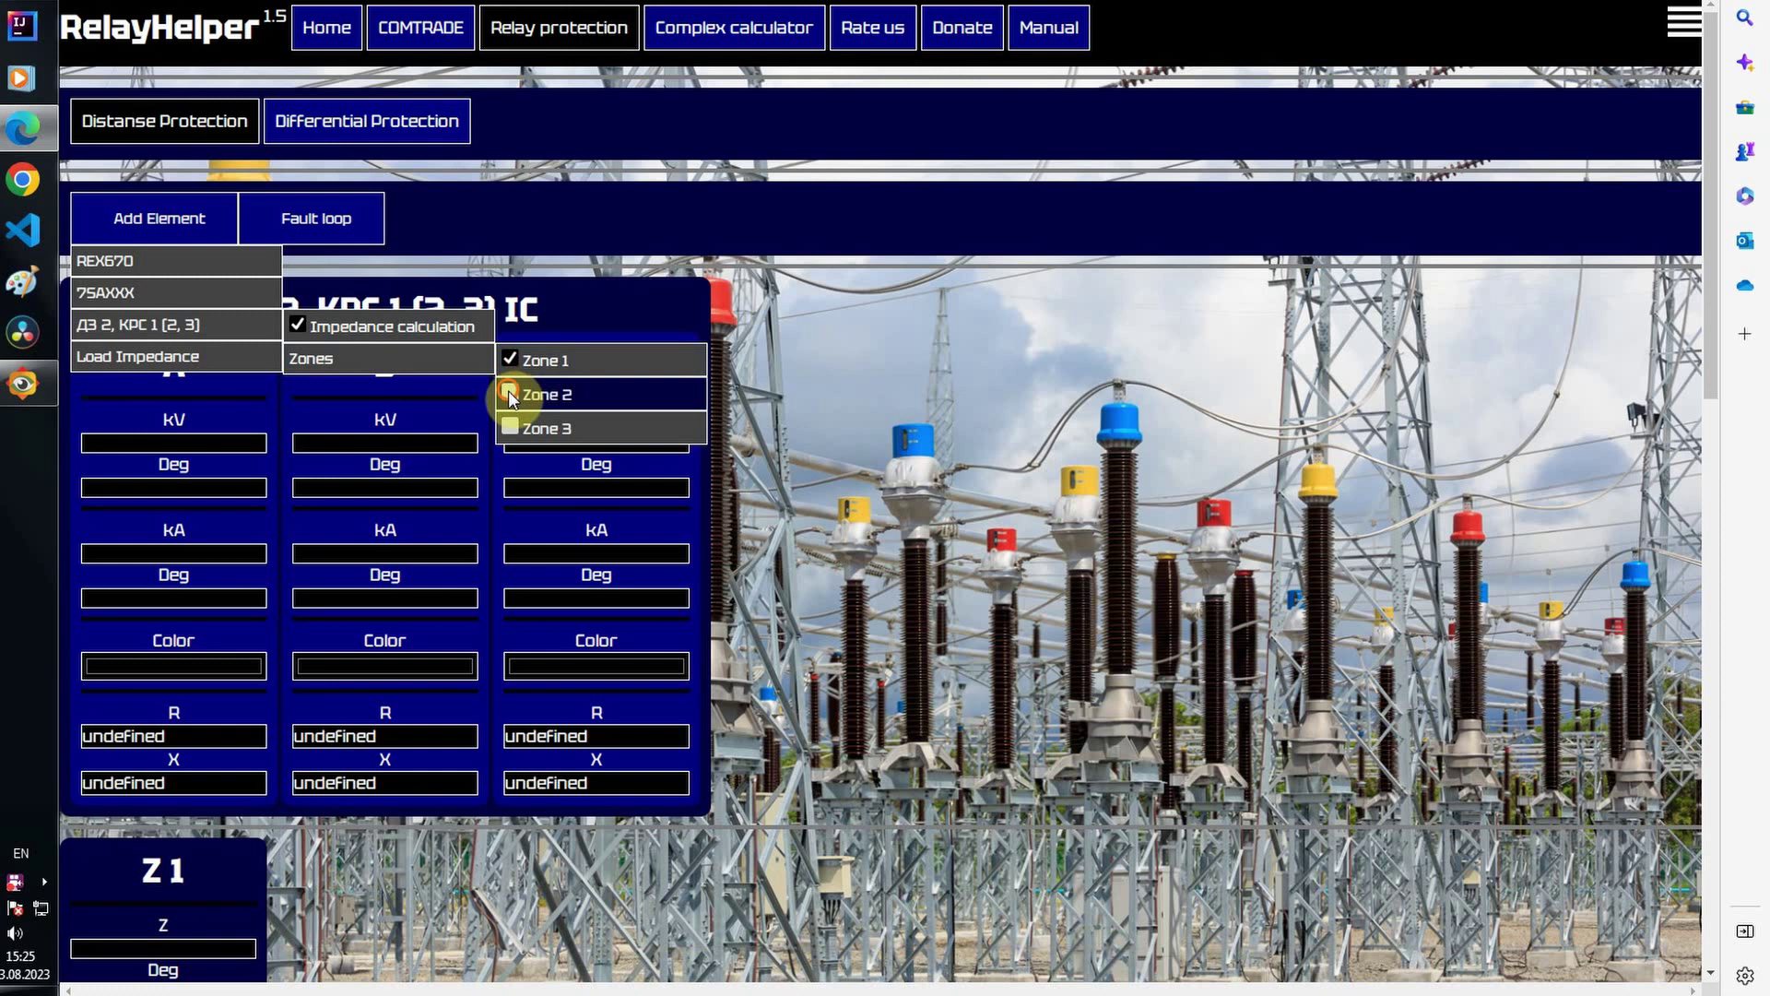
{"action": "left_click", "coordinate": [509, 392]}
{"action": "left_click", "coordinate": [510, 427]}
Step: Set zone 1's impedance Z to 16.2, its angle to 65 degrees and its offset to 5 %
{"action": "scroll", "coordinate": [848, 373], "scroll_direction": "down", "scroll_amount": 7}
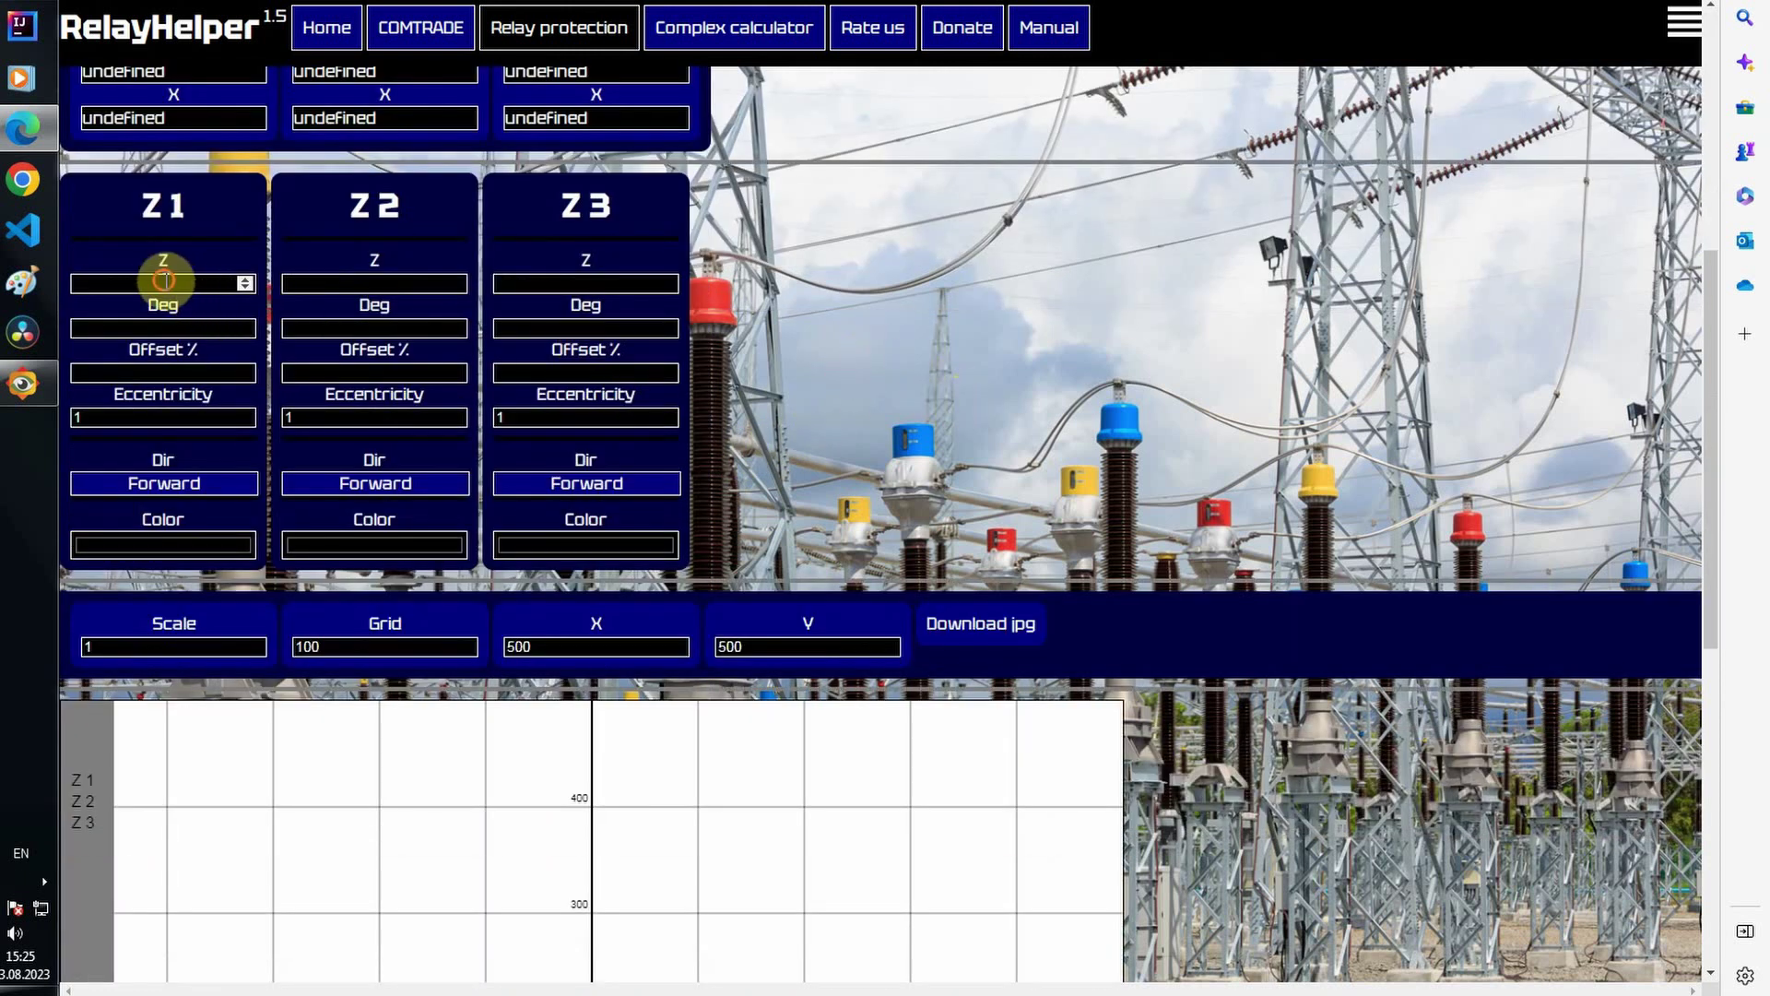
{"action": "left_click", "coordinate": [242, 282]}
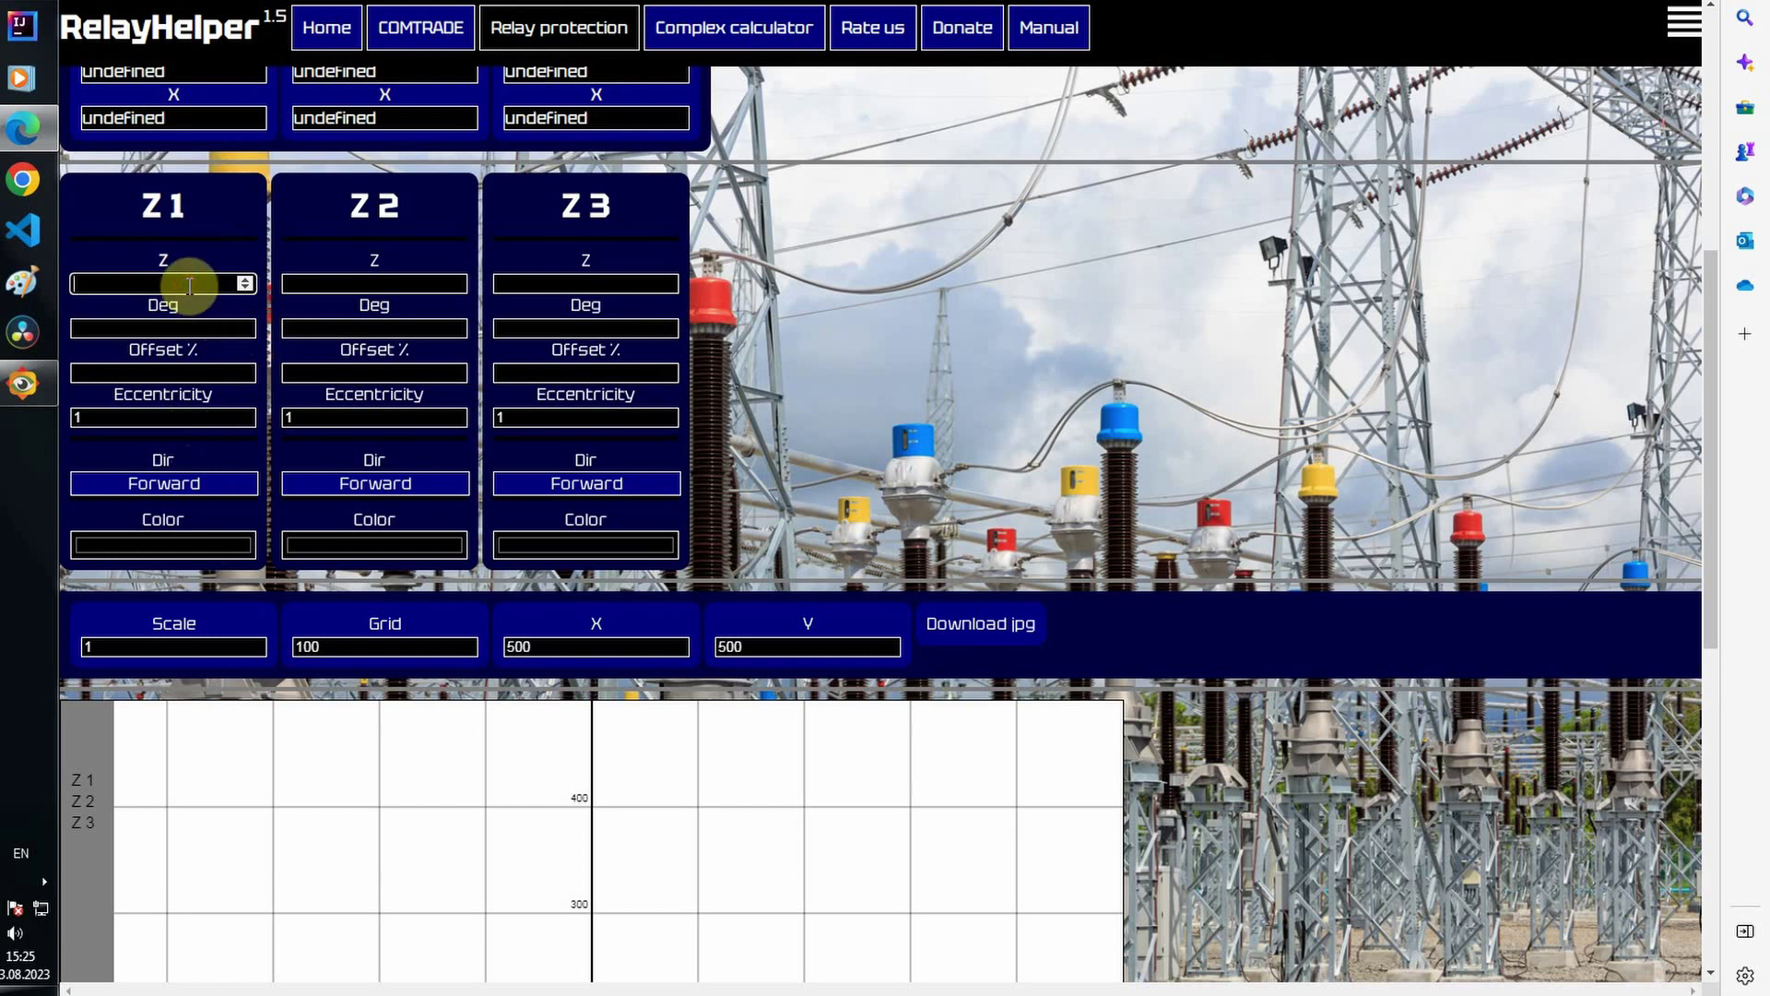
{"action": "type", "text": "16.2"}
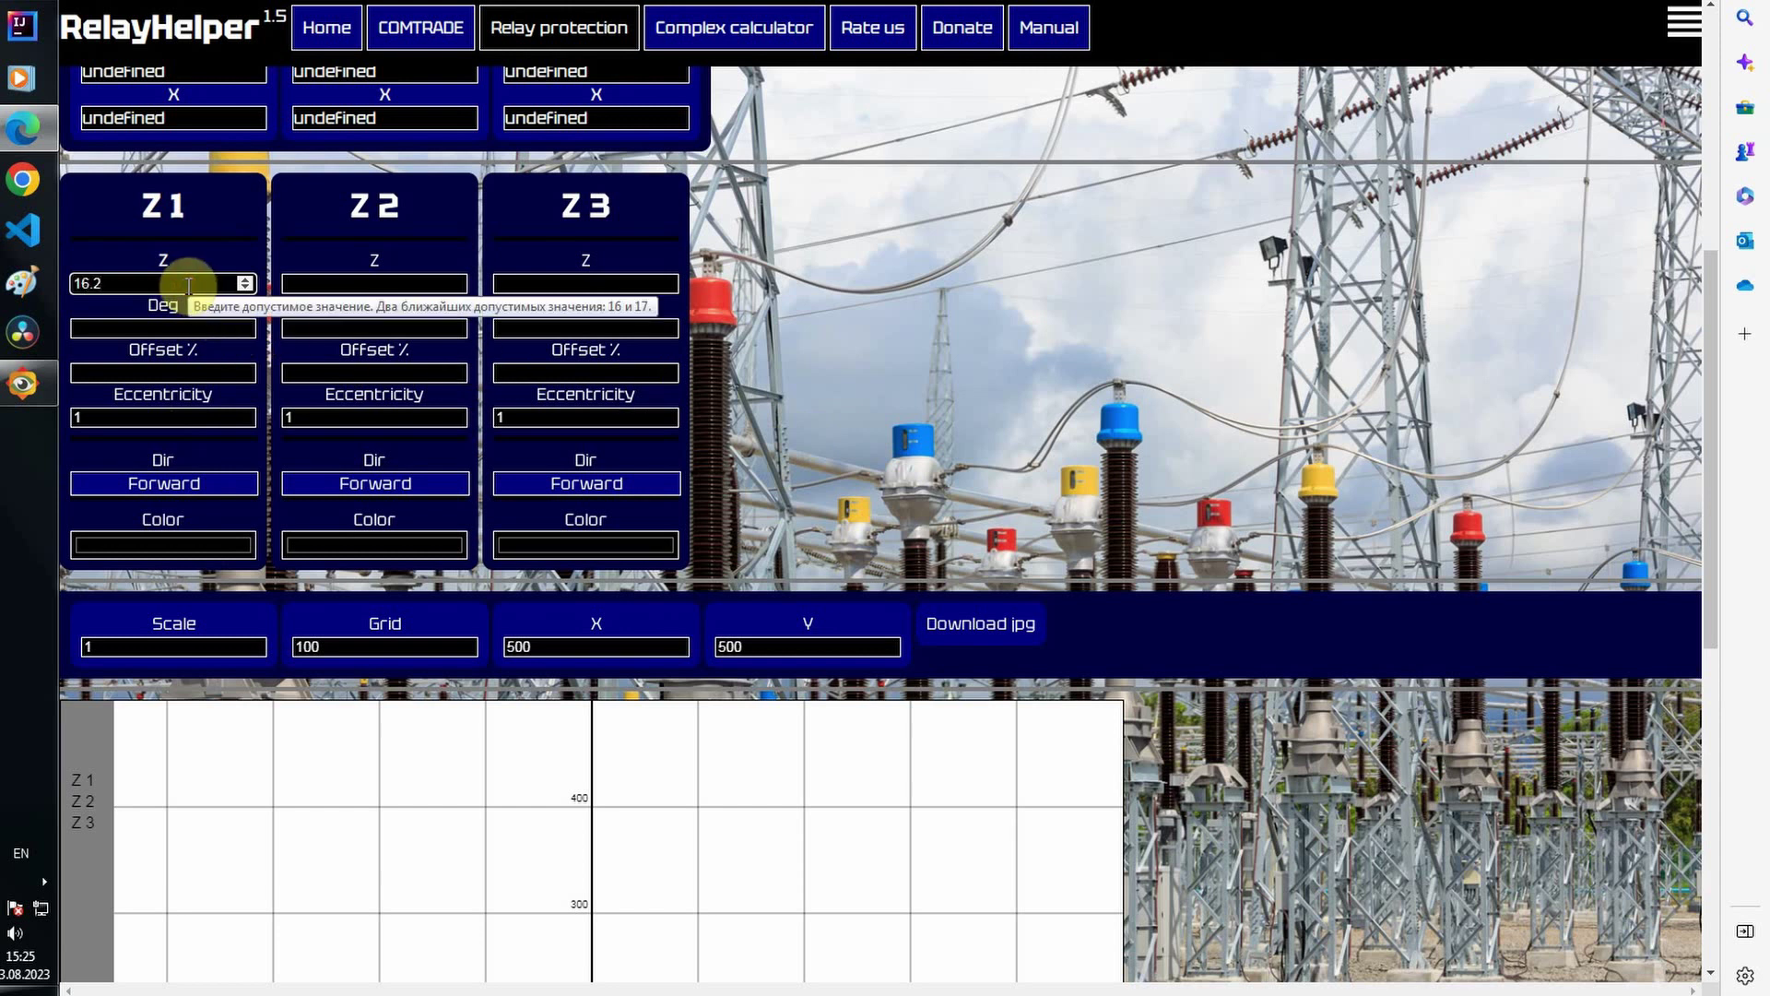
{"action": "left_click", "coordinate": [143, 322]}
{"action": "type", "text": "65"}
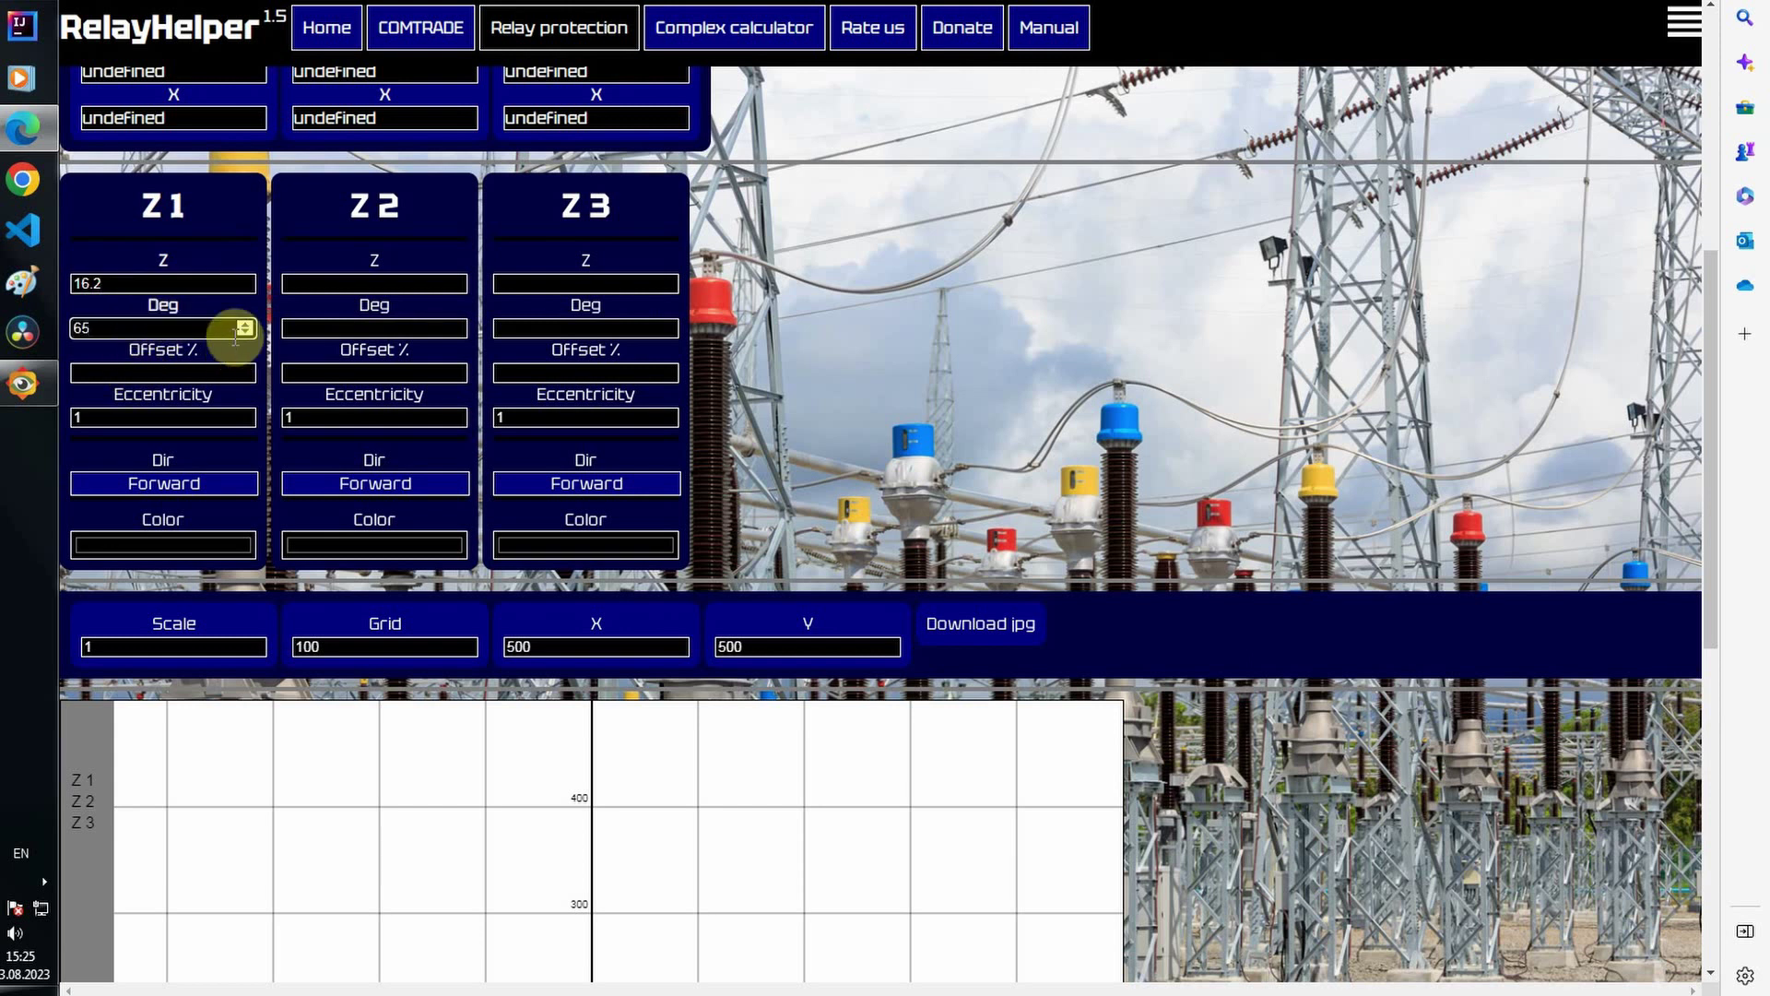
{"action": "left_click", "coordinate": [153, 368]}
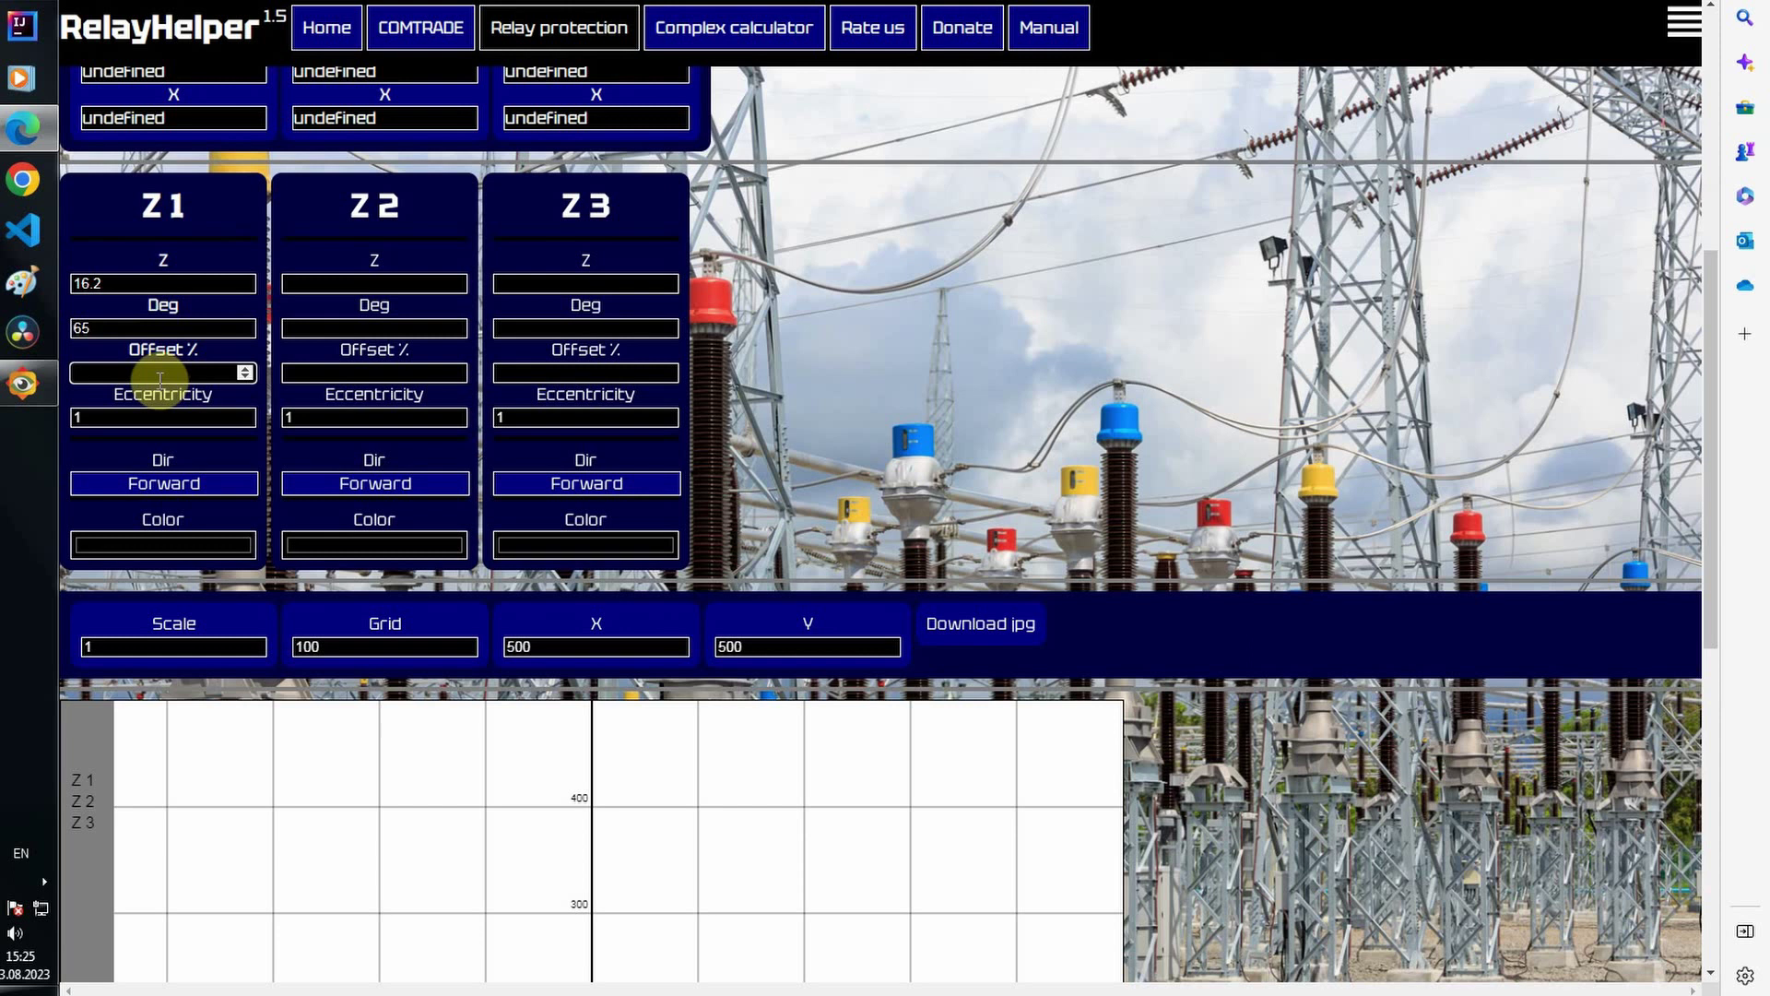
Step: Enlarge the impedance plot to a scale of 4.0 and set its grid spacing to 5
{"action": "scroll", "coordinate": [811, 316], "scroll_direction": "down", "scroll_amount": 5}
{"action": "scroll", "coordinate": [608, 793], "scroll_direction": "up", "scroll_amount": 1}
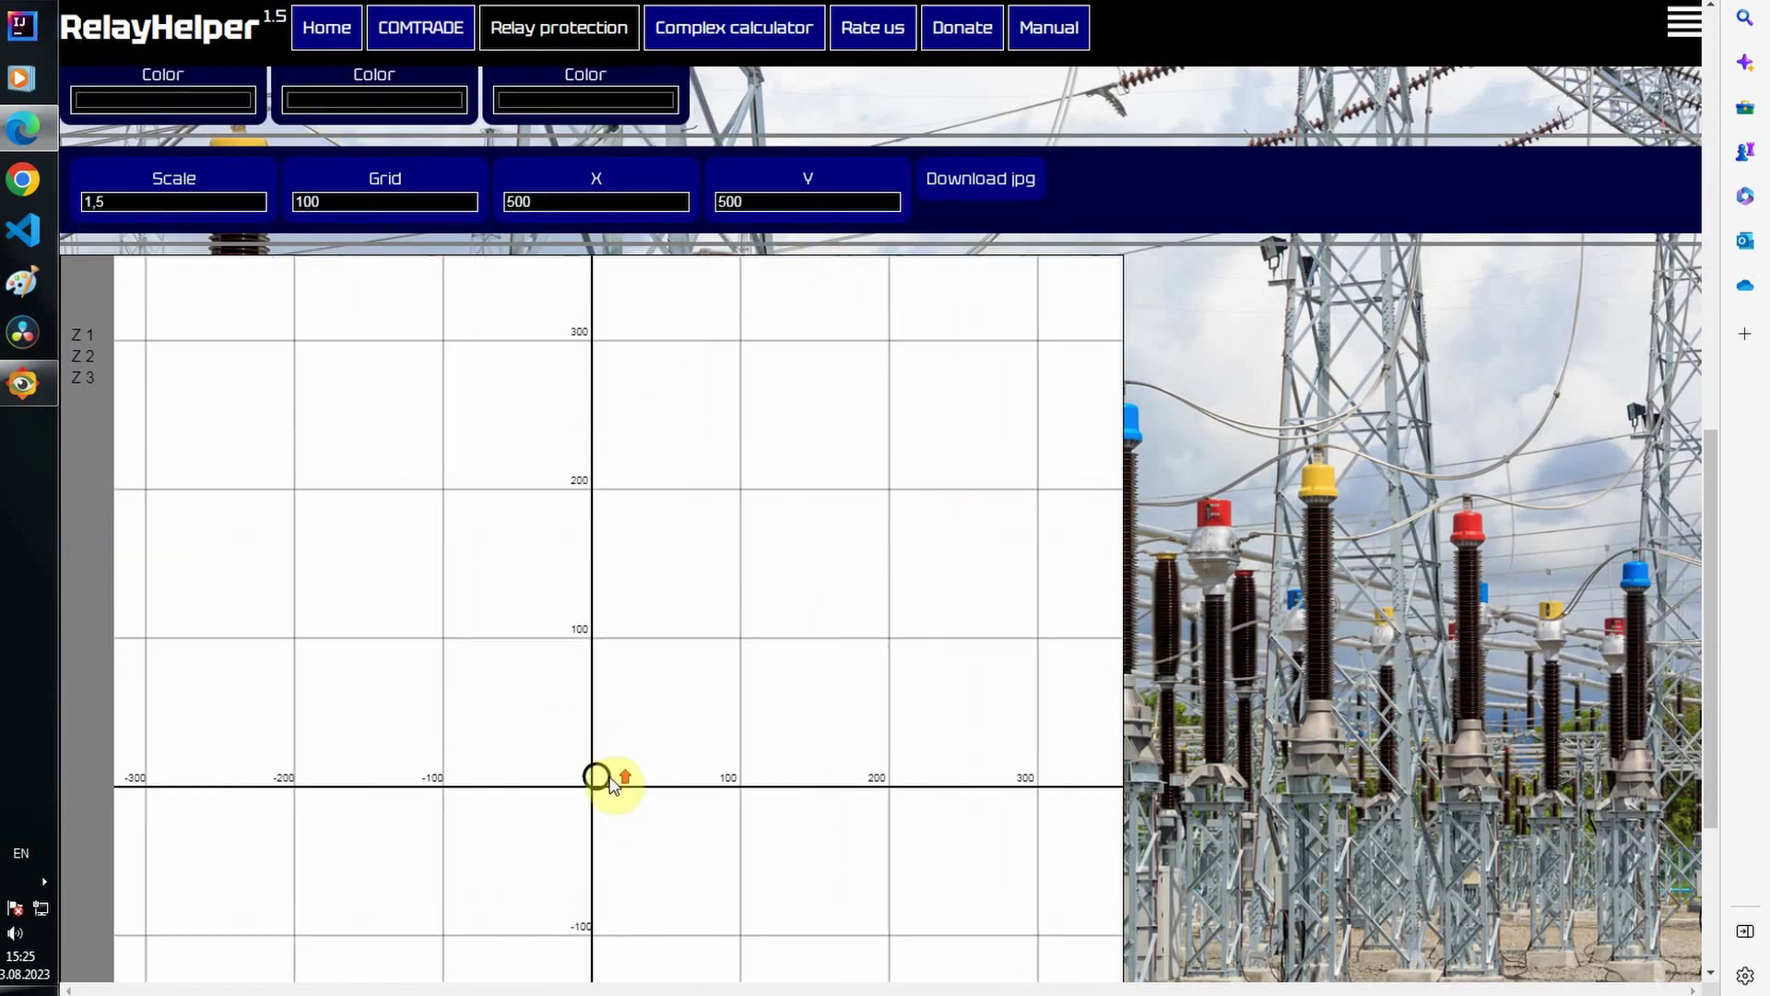
{"action": "scroll", "coordinate": [609, 783], "scroll_direction": "up", "scroll_amount": 5}
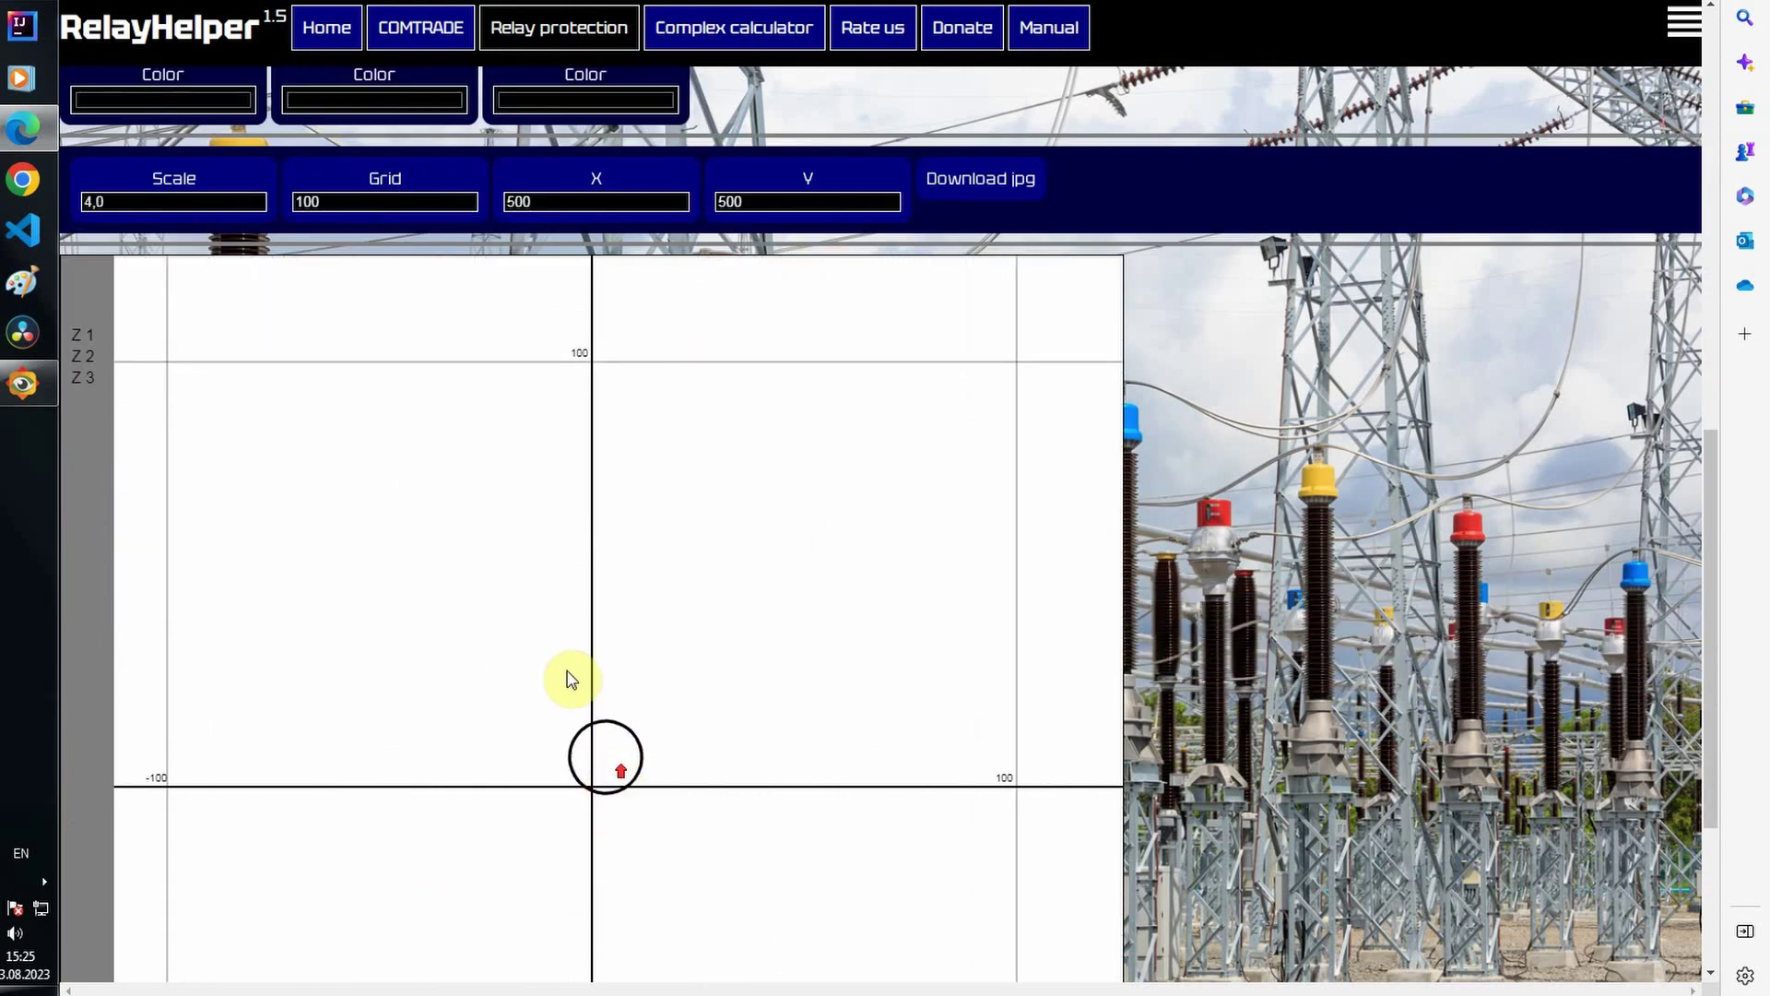
{"action": "left_click_drag", "start_coordinate": [363, 201], "coordinate": [281, 211]}
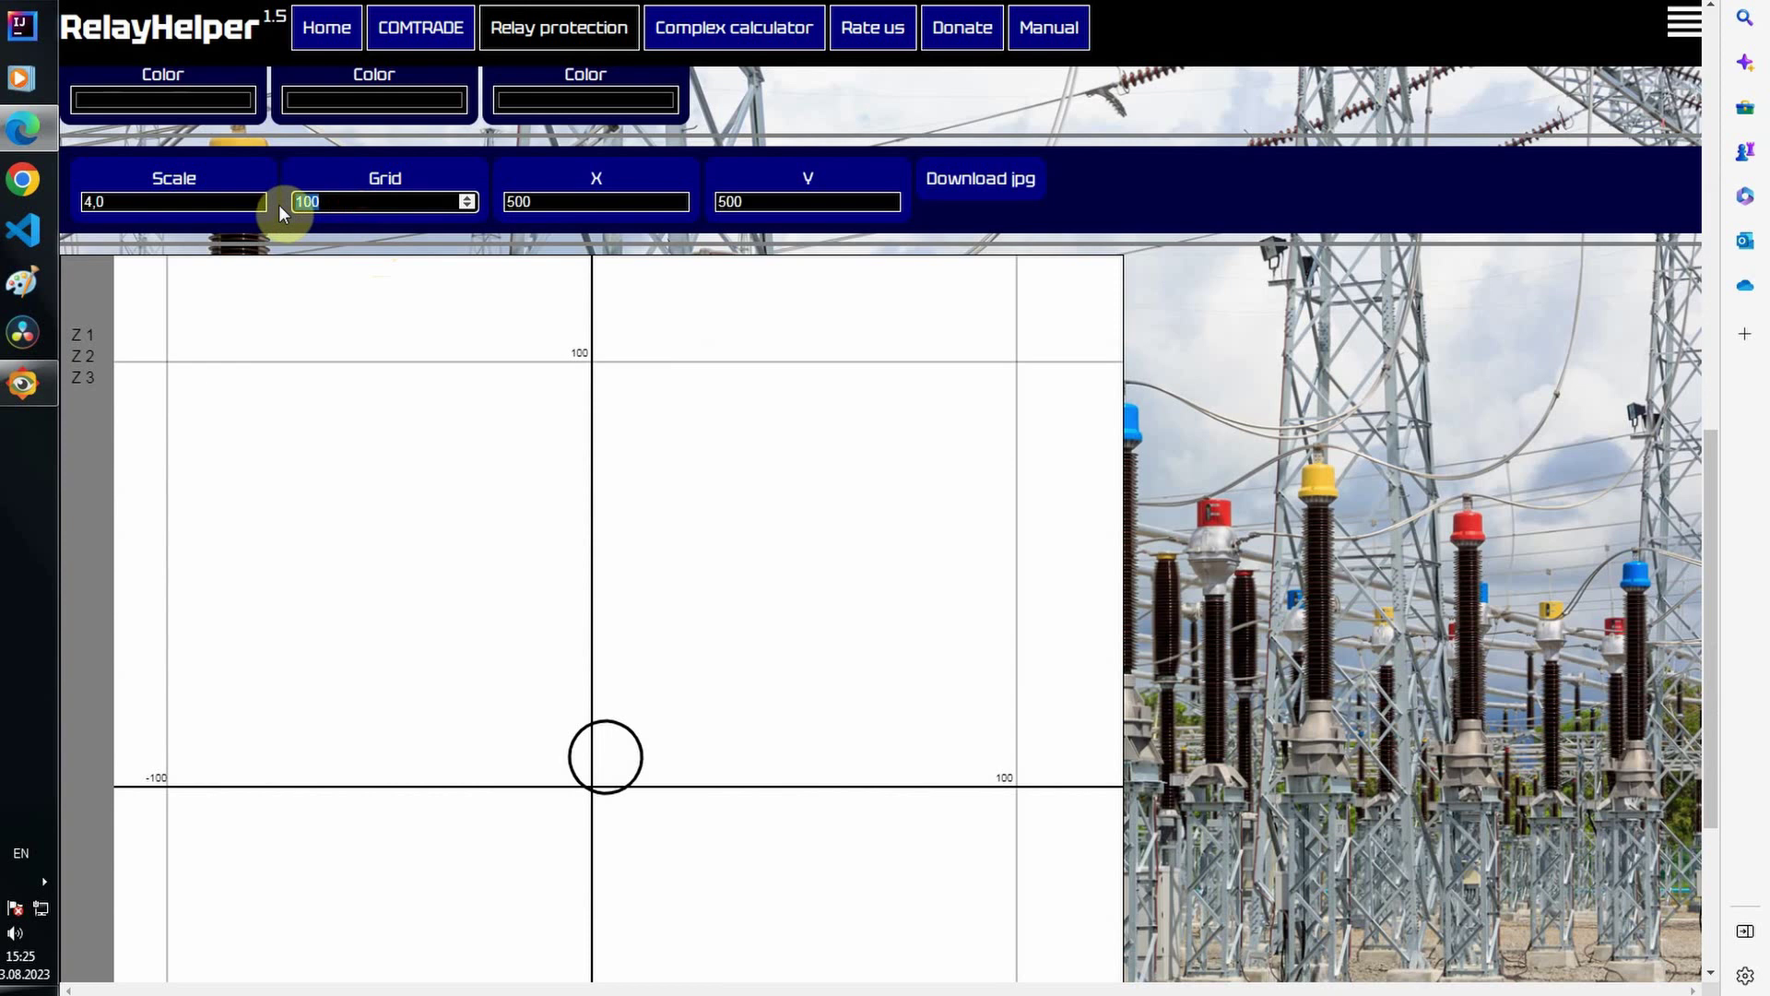
{"action": "type", "text": "5"}
Step: Enlarge the impedance plot to a scale of 11.2 and shift its origin to X 296, V 509
{"action": "scroll", "coordinate": [613, 751], "scroll_direction": "up", "scroll_amount": 3}
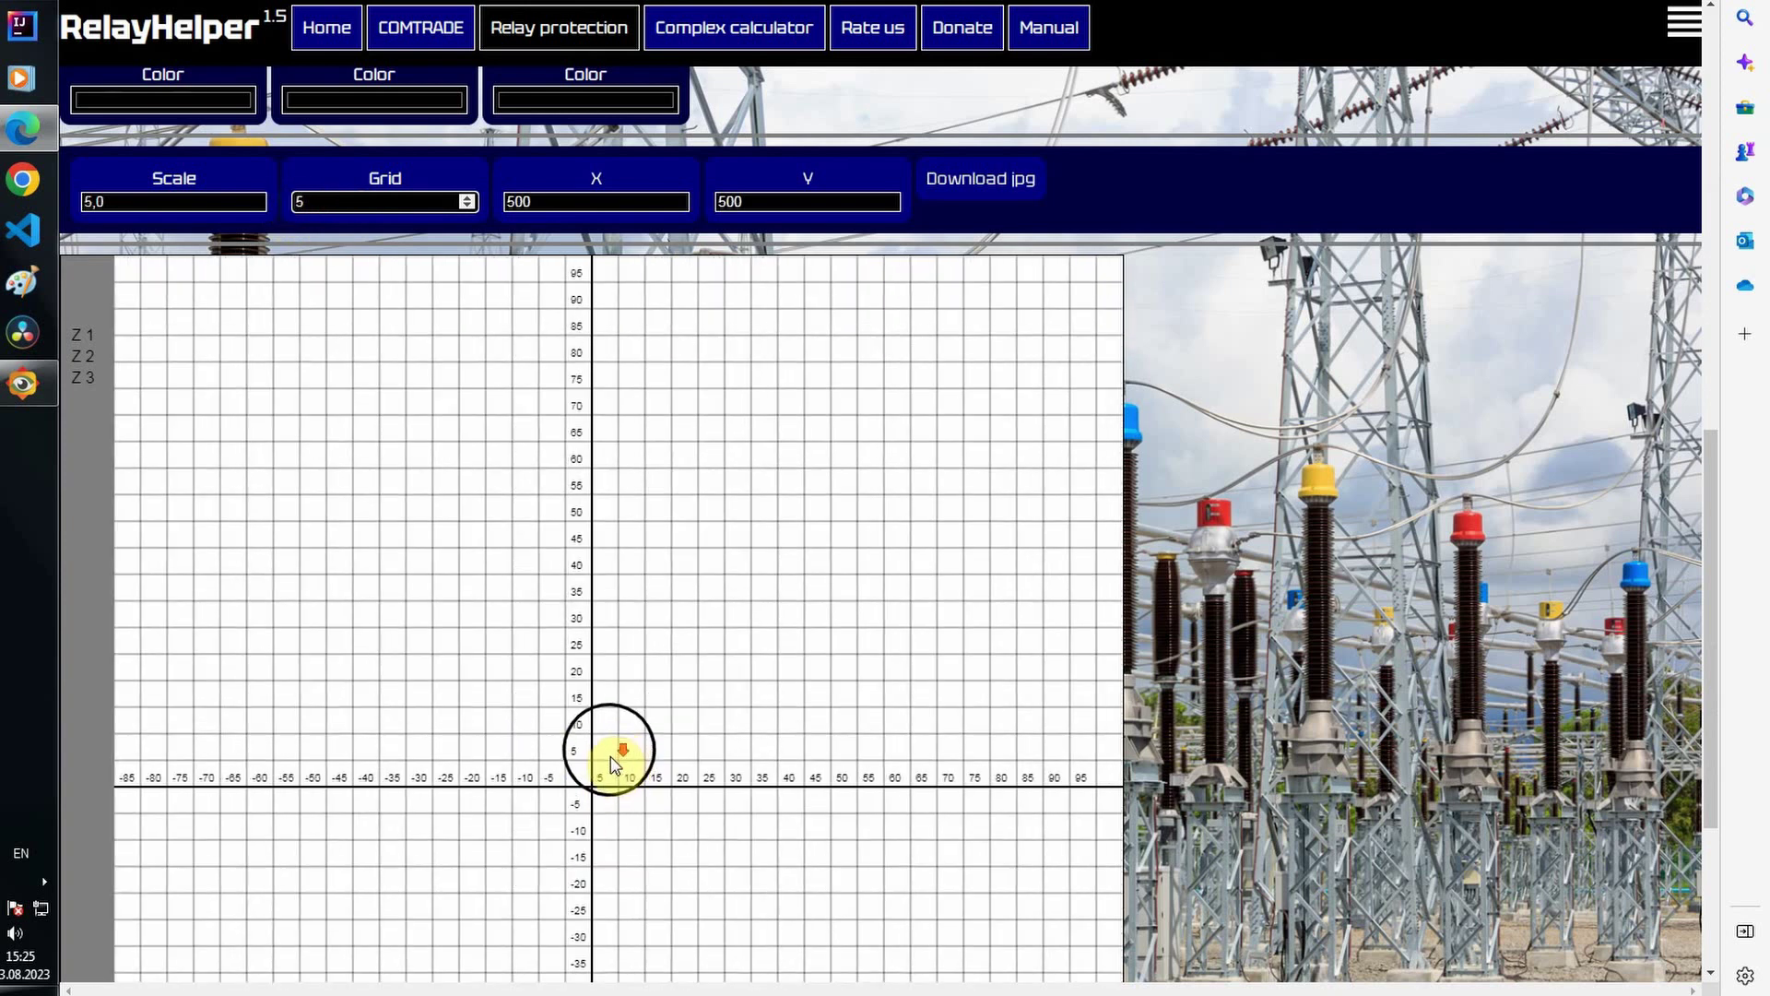
{"action": "scroll", "coordinate": [618, 728], "scroll_direction": "up", "scroll_amount": 4}
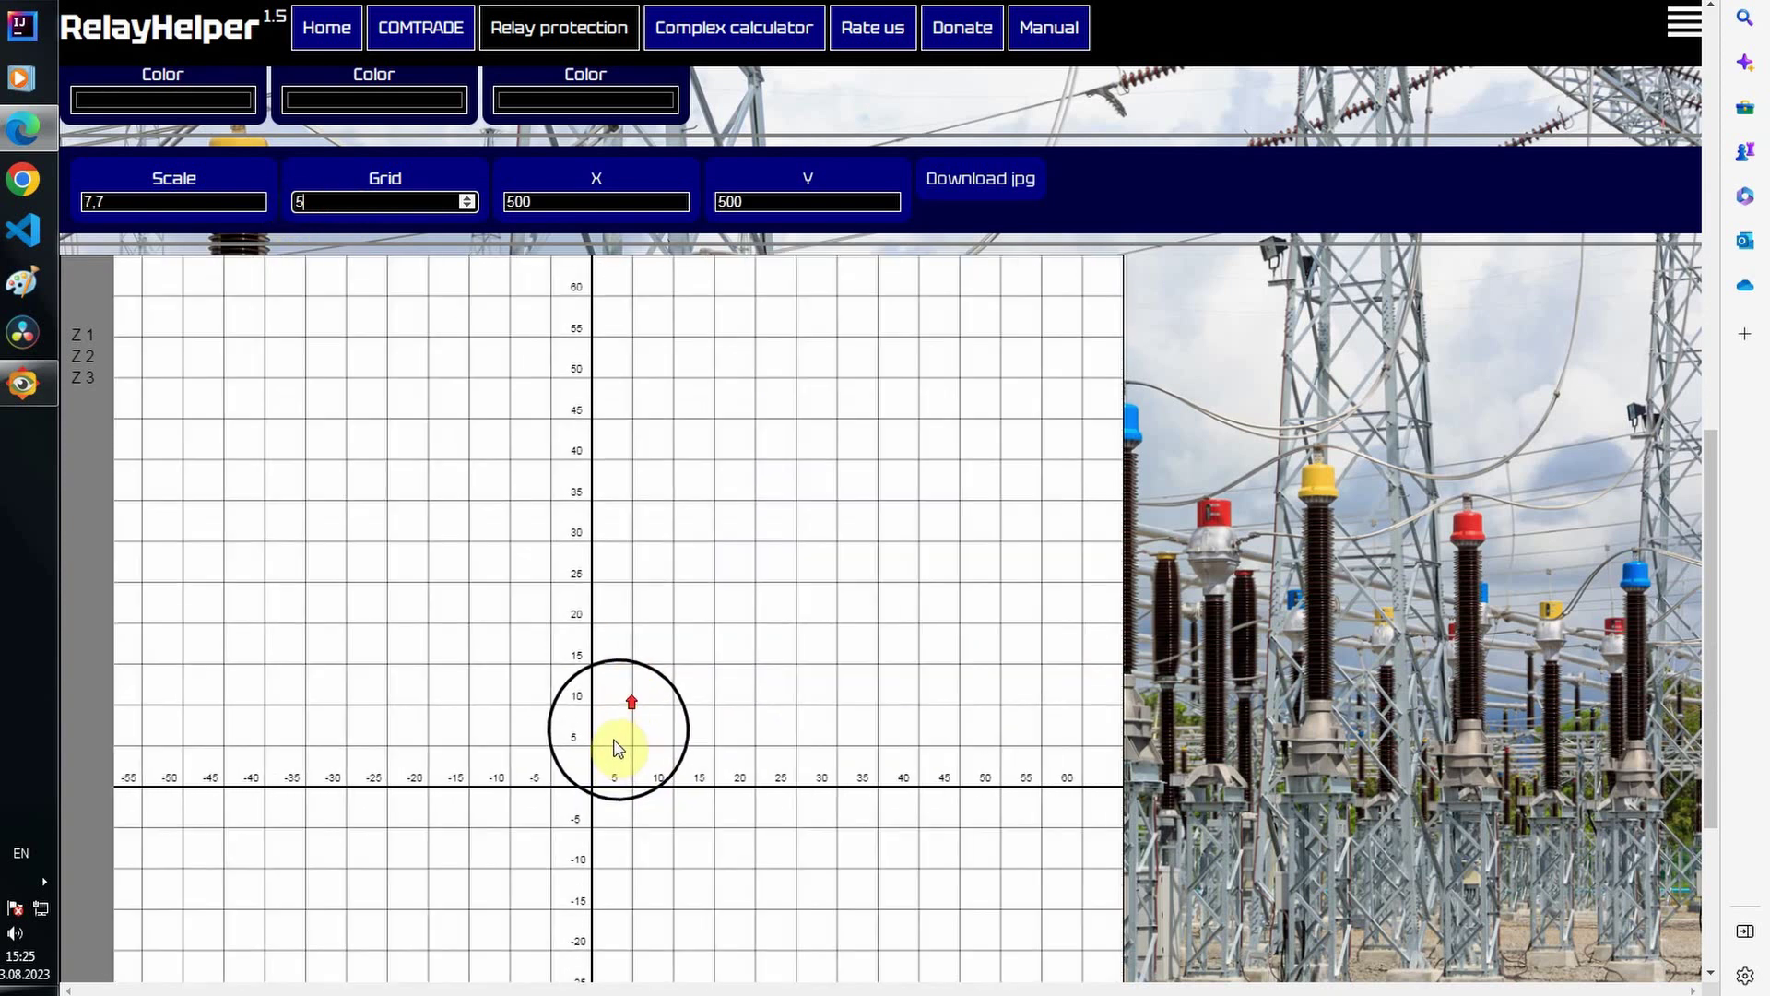
{"action": "scroll", "coordinate": [648, 703], "scroll_direction": "up", "scroll_amount": 1}
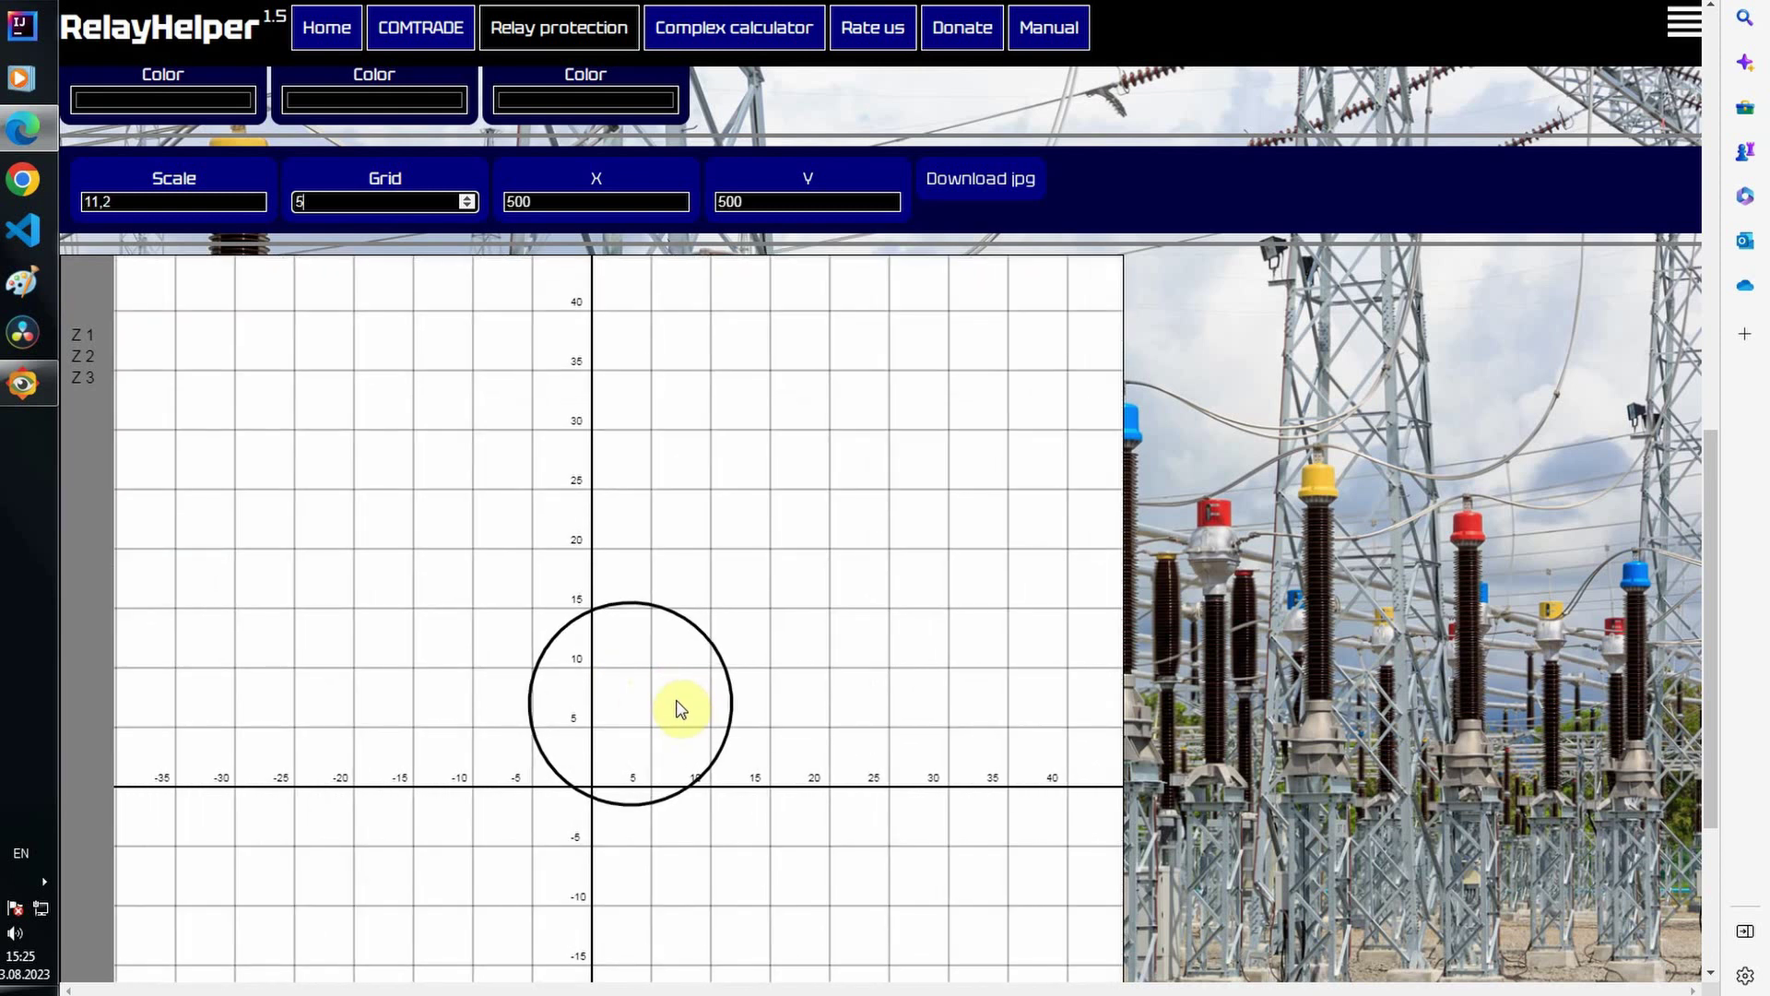
{"action": "left_click_drag", "start_coordinate": [526, 765], "coordinate": [600, 672]}
{"action": "left_click", "coordinate": [375, 807]}
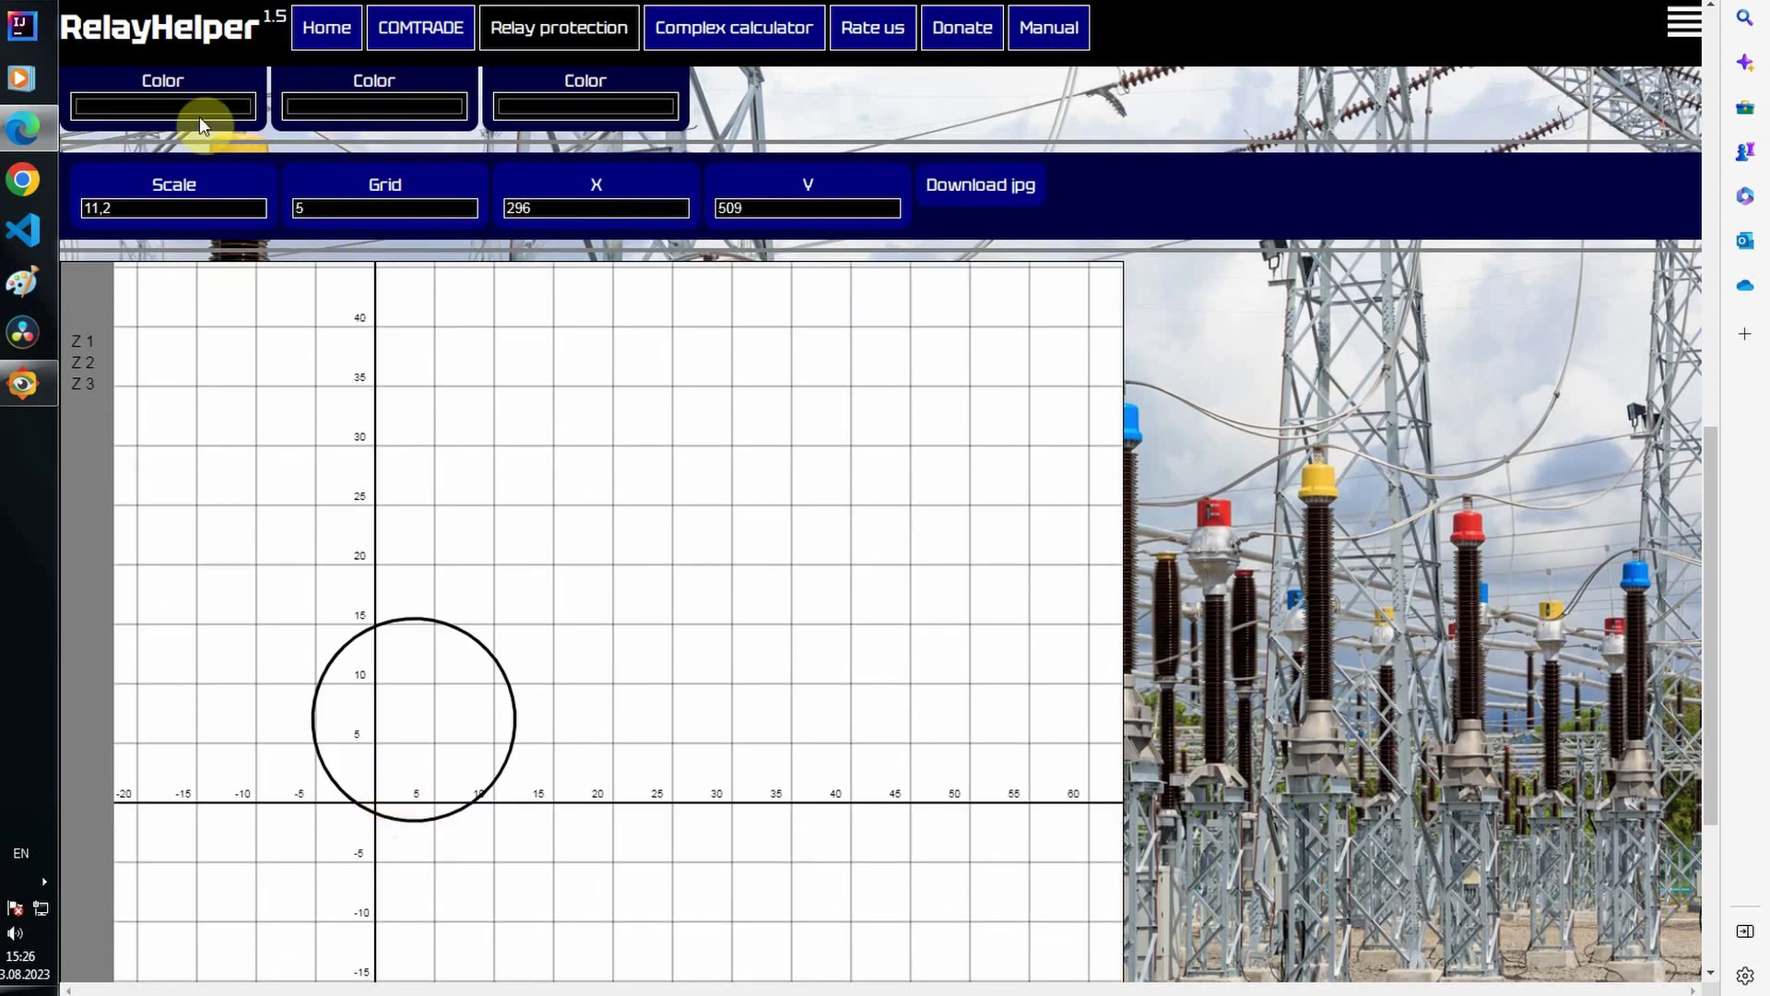
Step: Change zone 1's plot color to red (RGB 210, 20, 20)
{"action": "left_click", "coordinate": [171, 103]}
{"action": "left_click", "coordinate": [291, 152]}
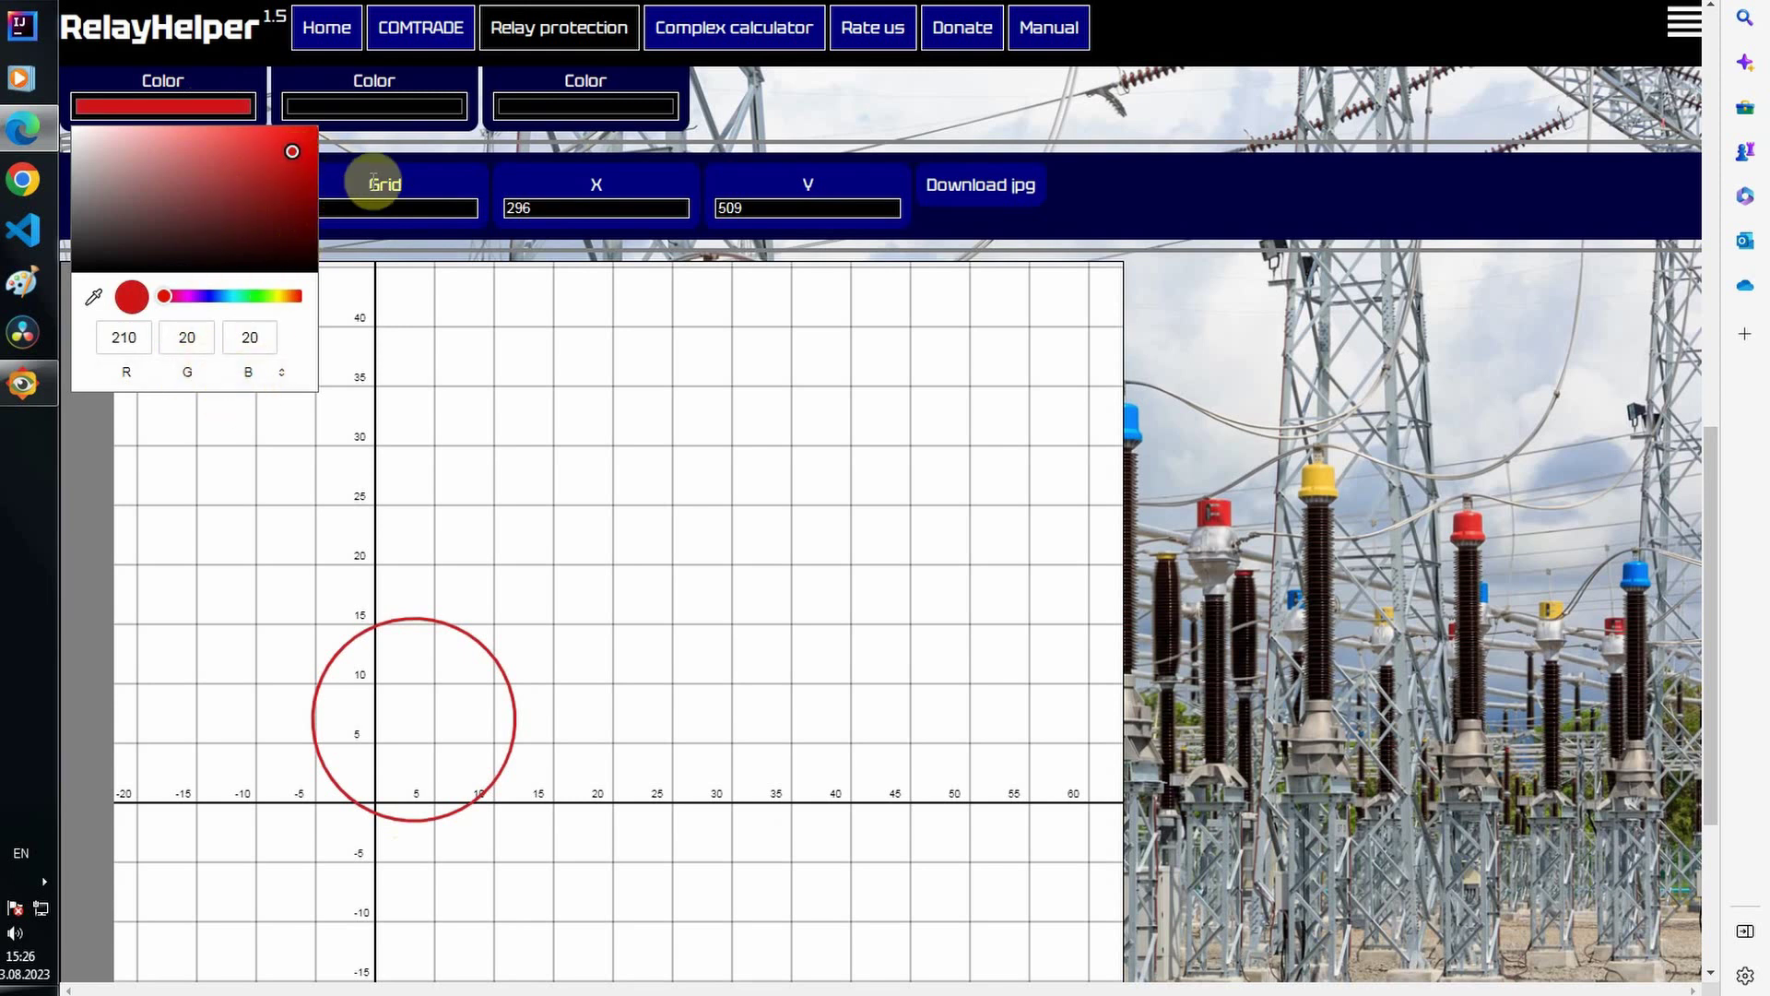
{"action": "left_click", "coordinate": [371, 175]}
Step: Set zone 1's offset to 100 % and view the resulting characteristic on the plot
{"action": "scroll", "coordinate": [328, 313], "scroll_direction": "up", "scroll_amount": 6}
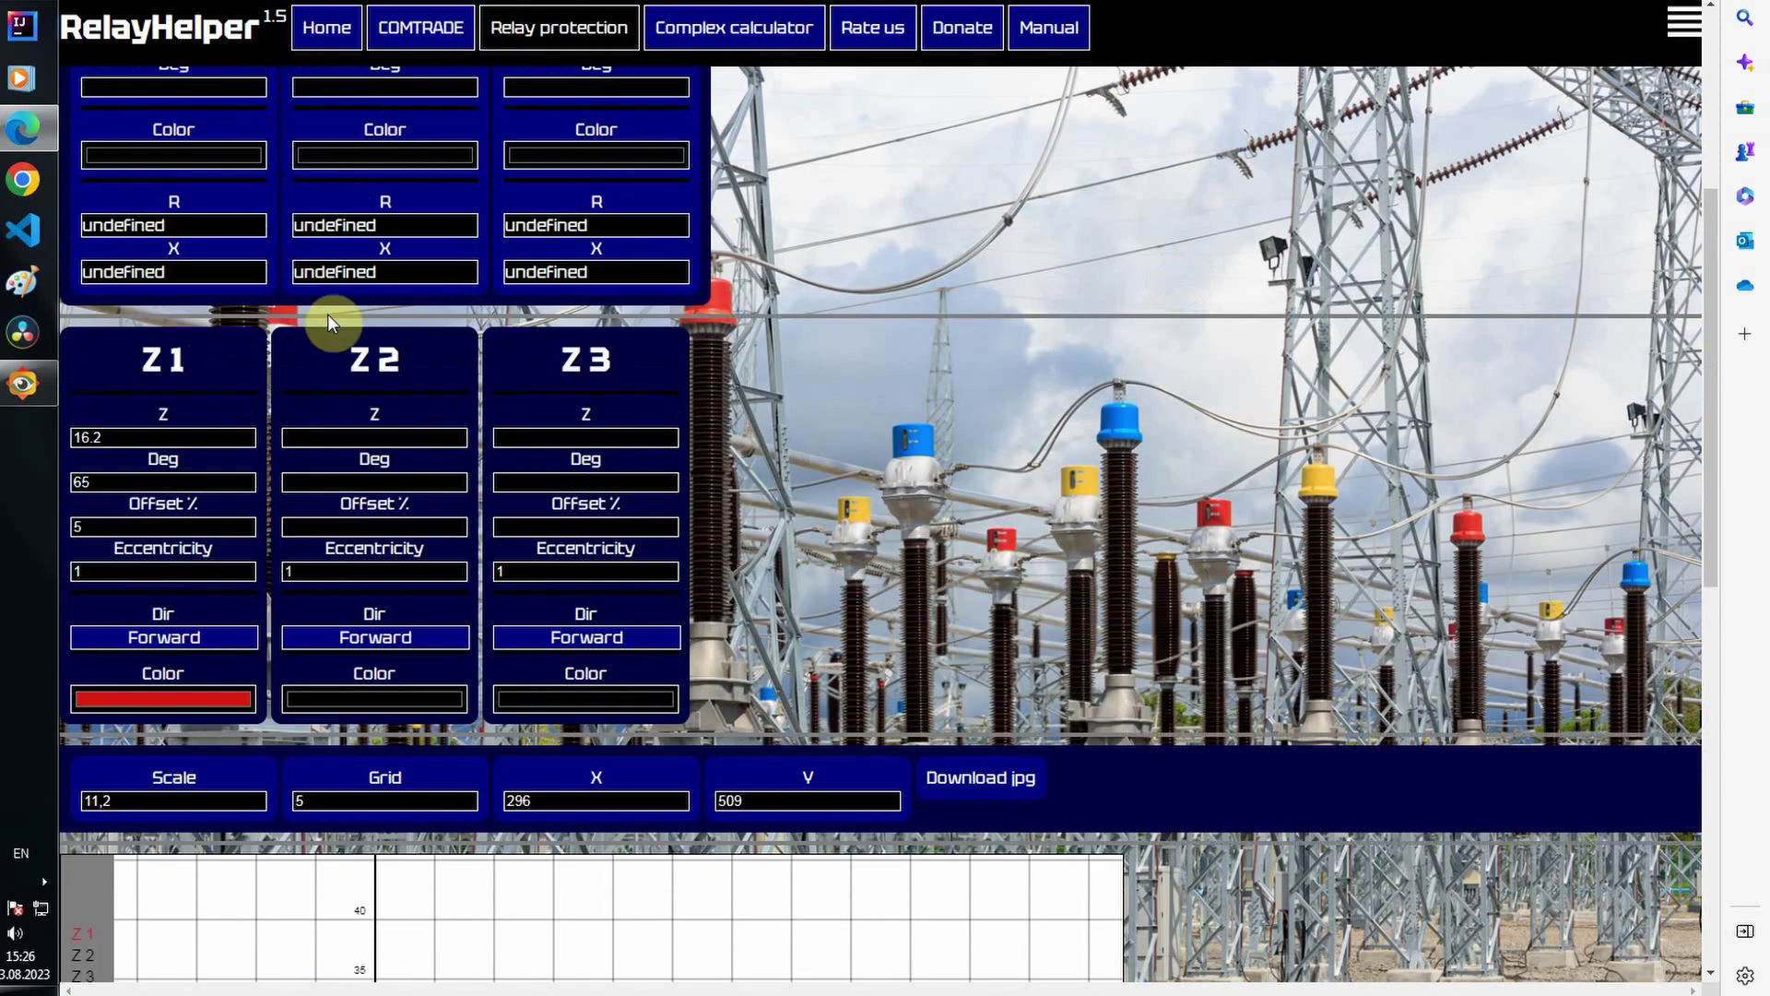
{"action": "left_click", "coordinate": [131, 528]}
{"action": "scroll", "coordinate": [933, 406], "scroll_direction": "down", "scroll_amount": 3}
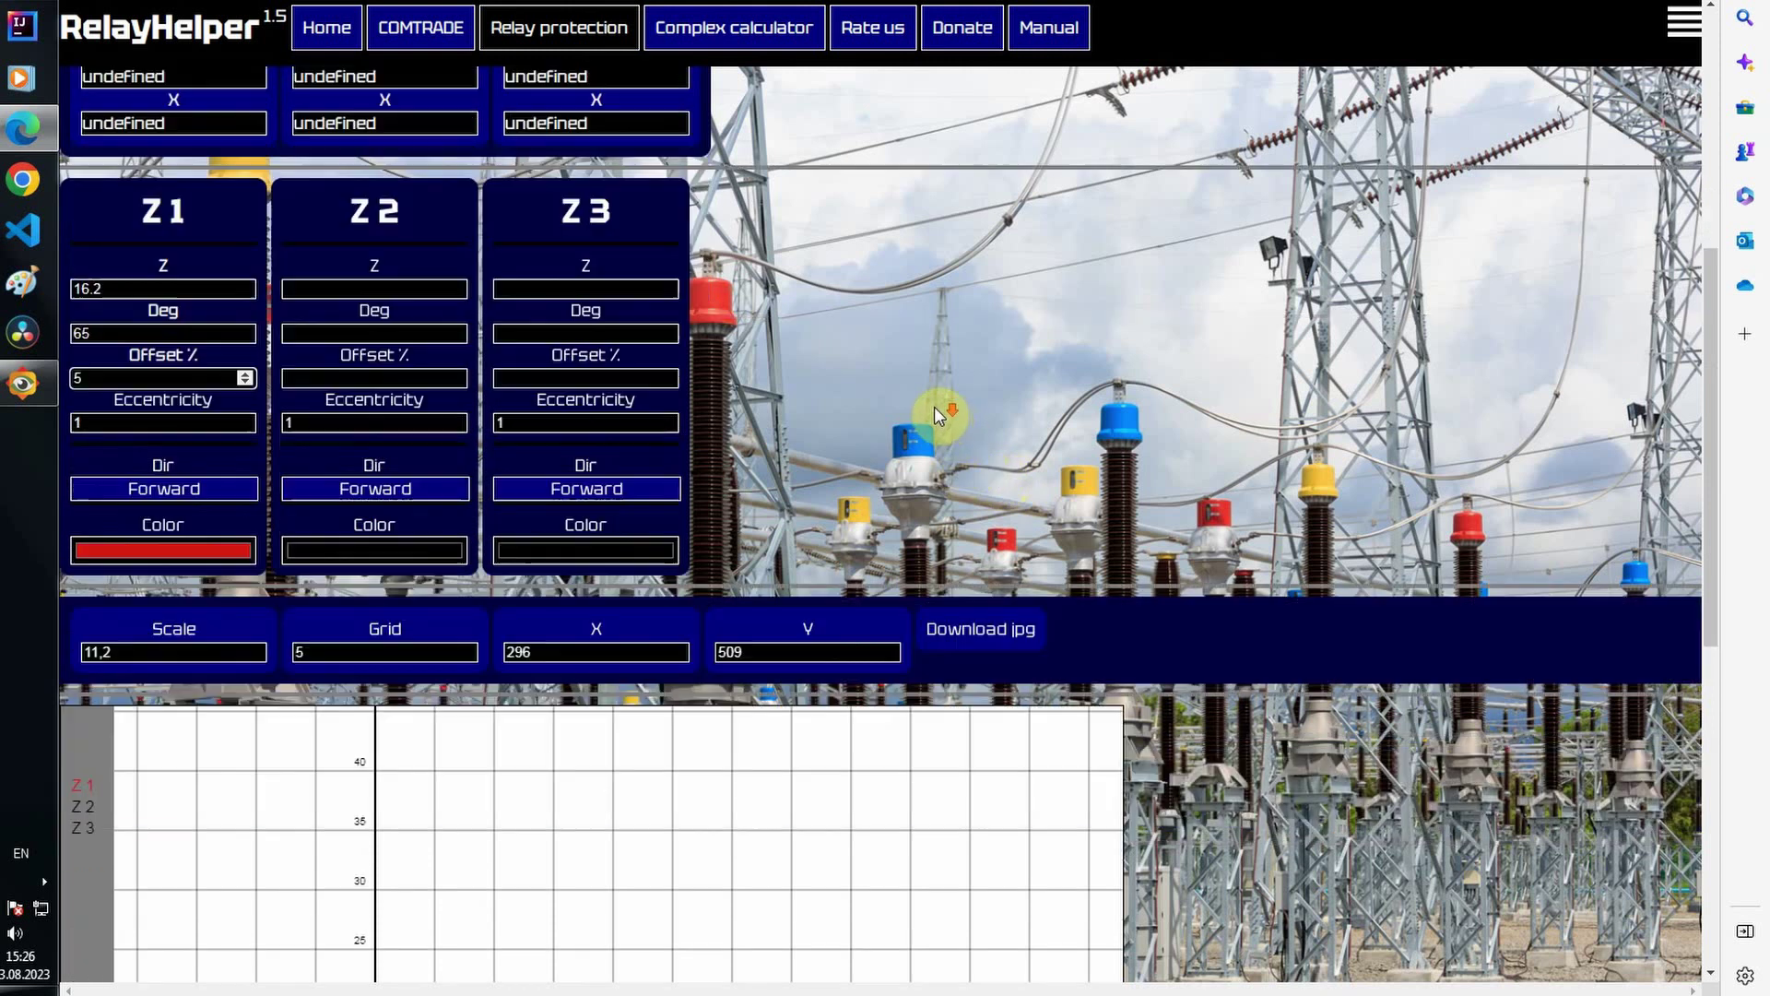
{"action": "scroll", "coordinate": [933, 401], "scroll_direction": "down", "scroll_amount": 3}
{"action": "scroll", "coordinate": [1028, 406], "scroll_direction": "down", "scroll_amount": 1}
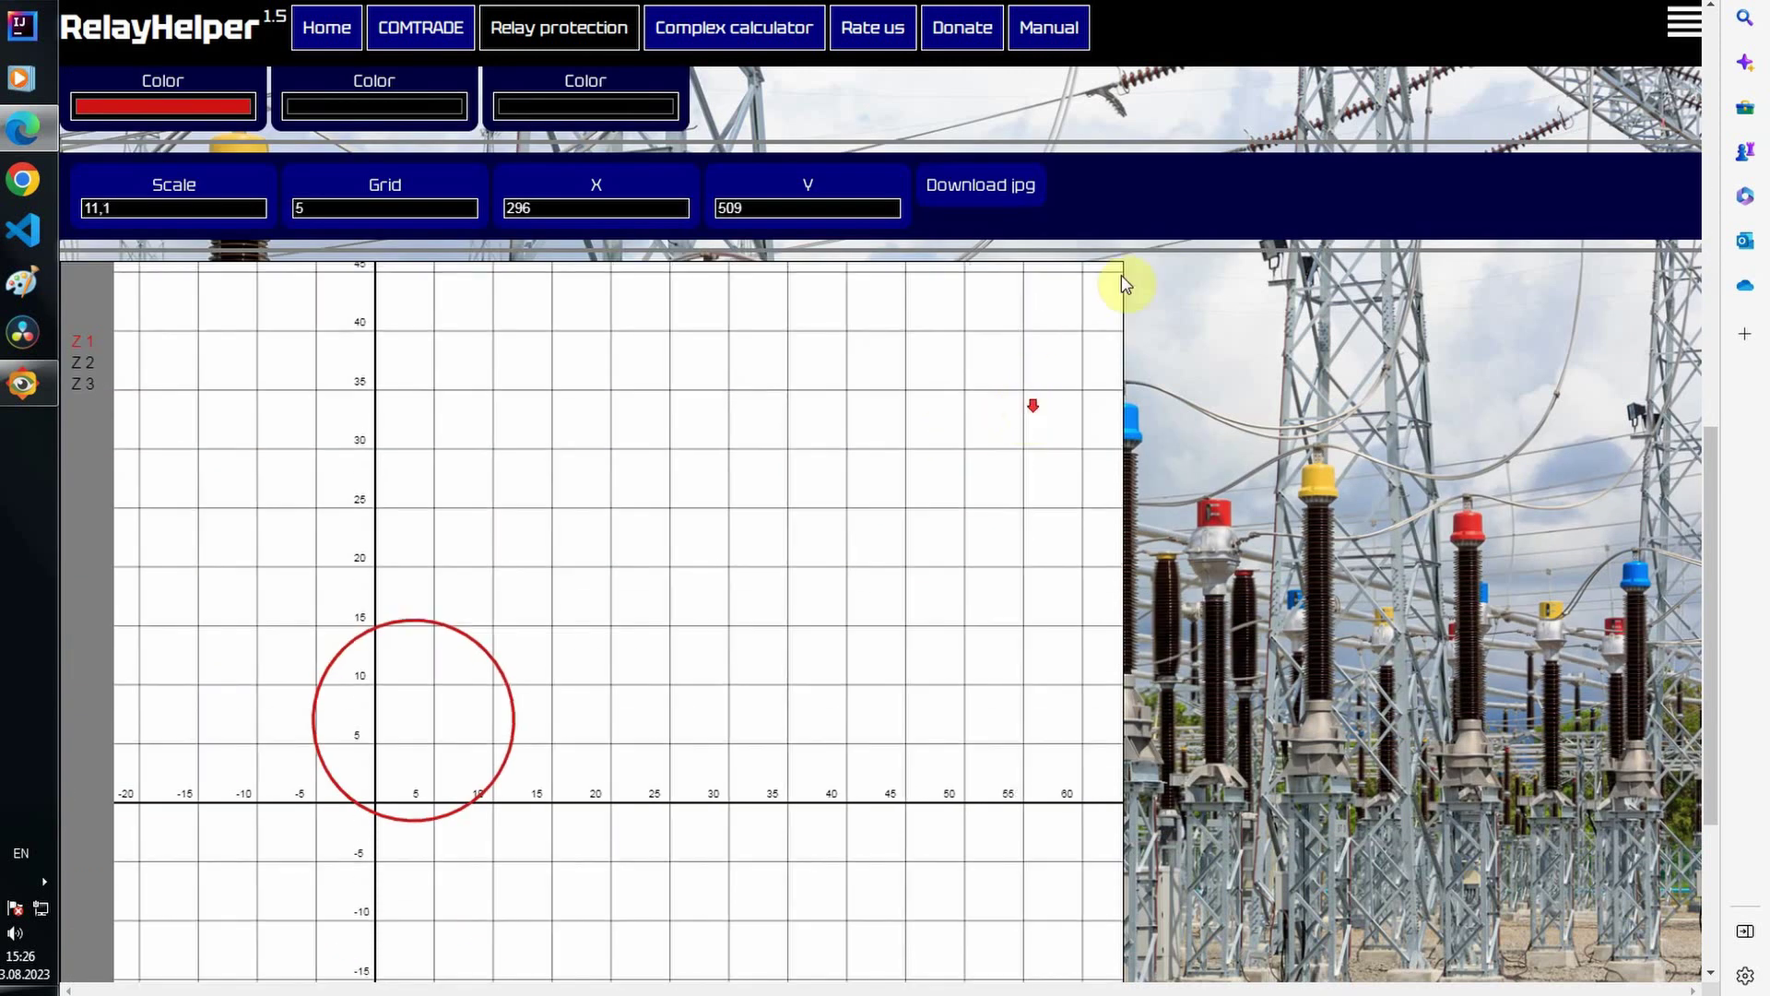
{"action": "scroll", "coordinate": [1189, 362], "scroll_direction": "up", "scroll_amount": 3}
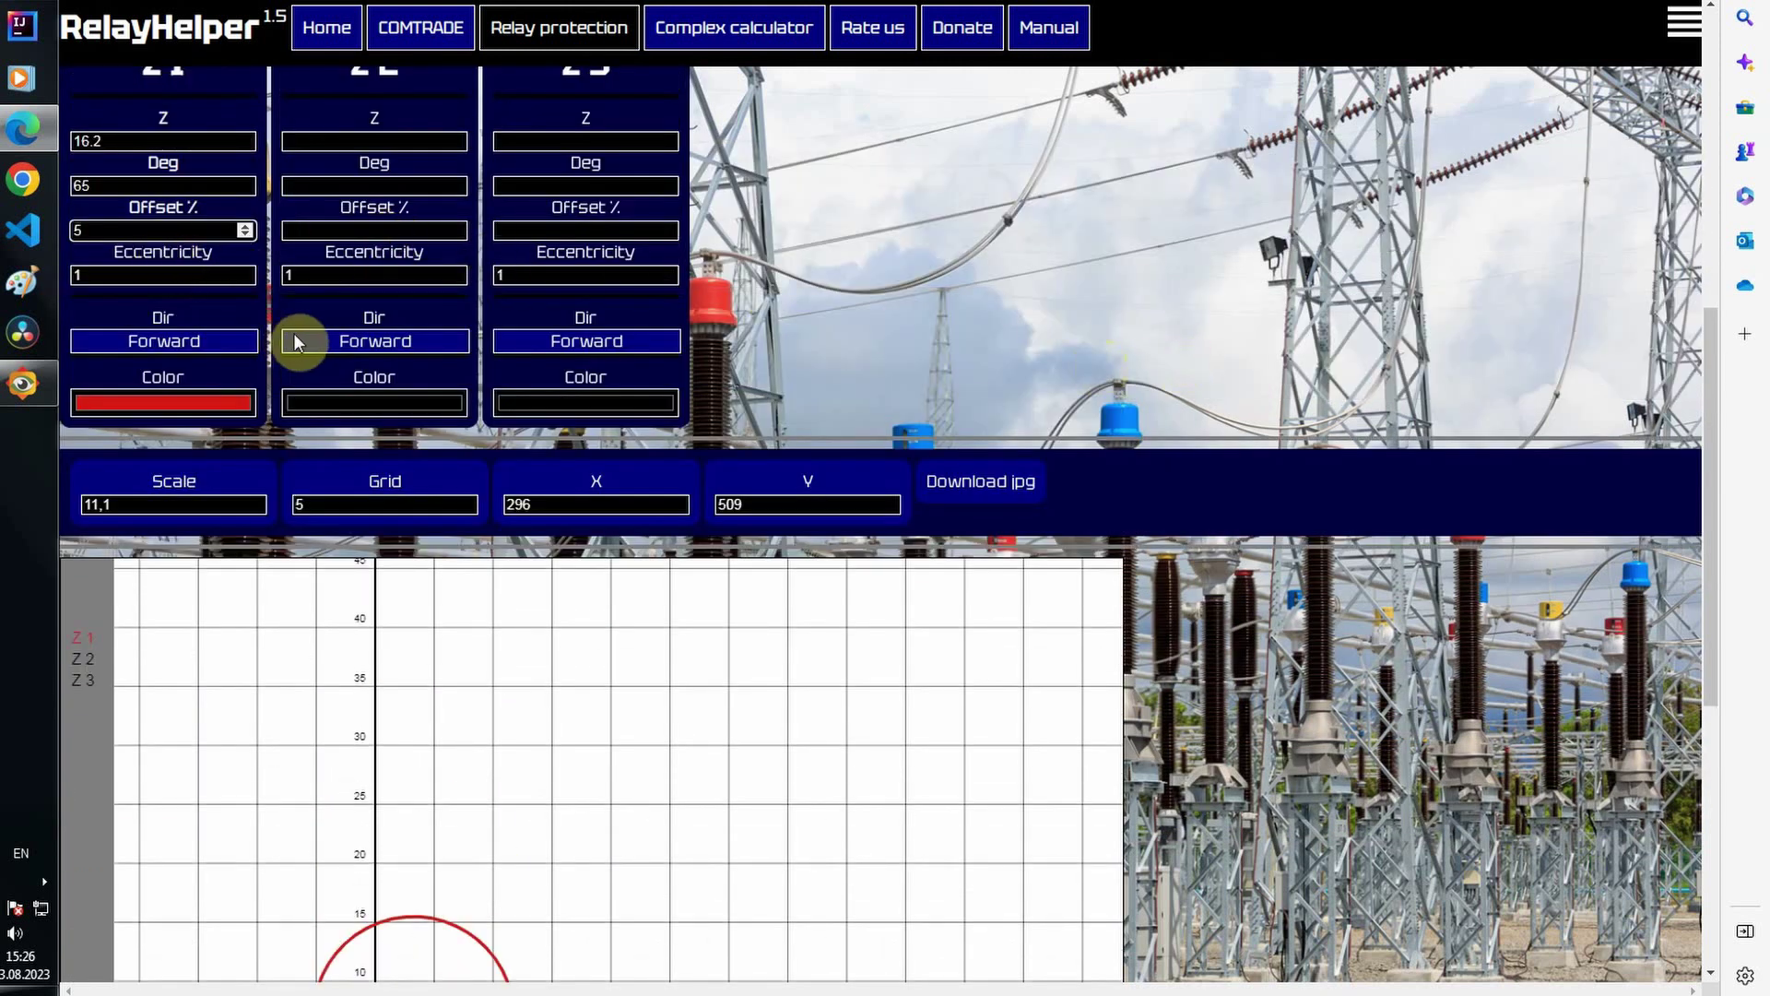
{"action": "left_click_drag", "start_coordinate": [73, 231], "coordinate": [240, 237]}
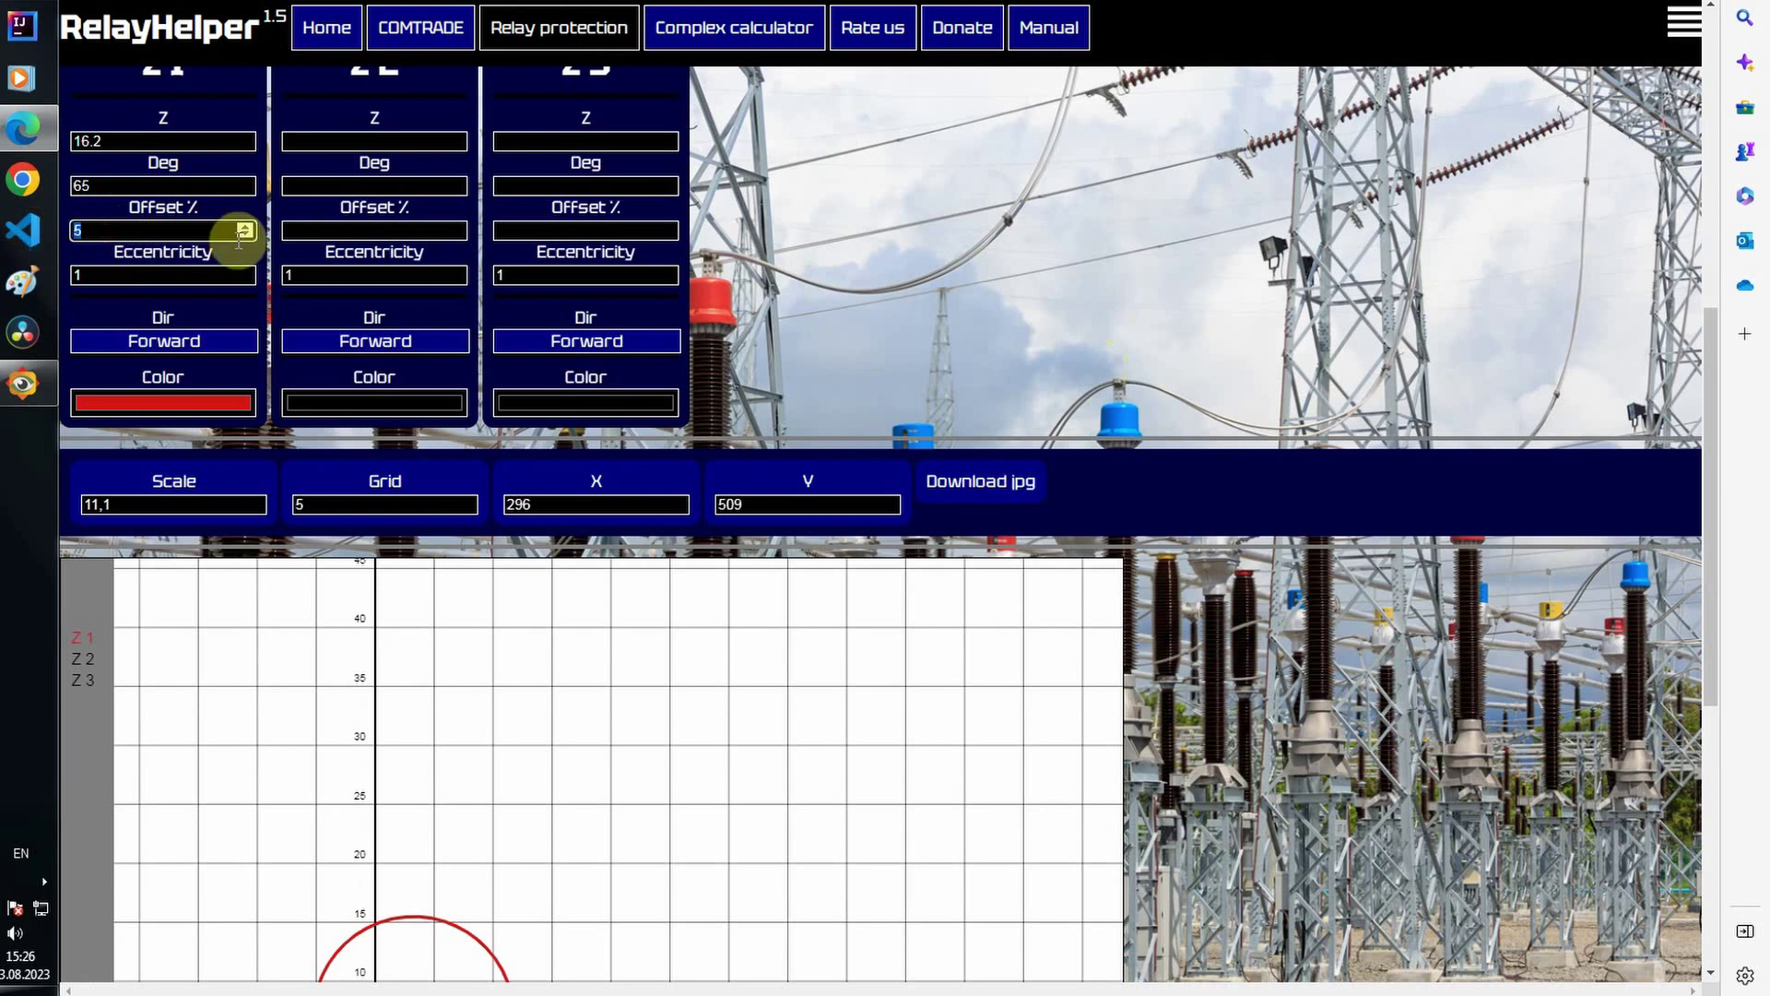
{"action": "type", "text": "100"}
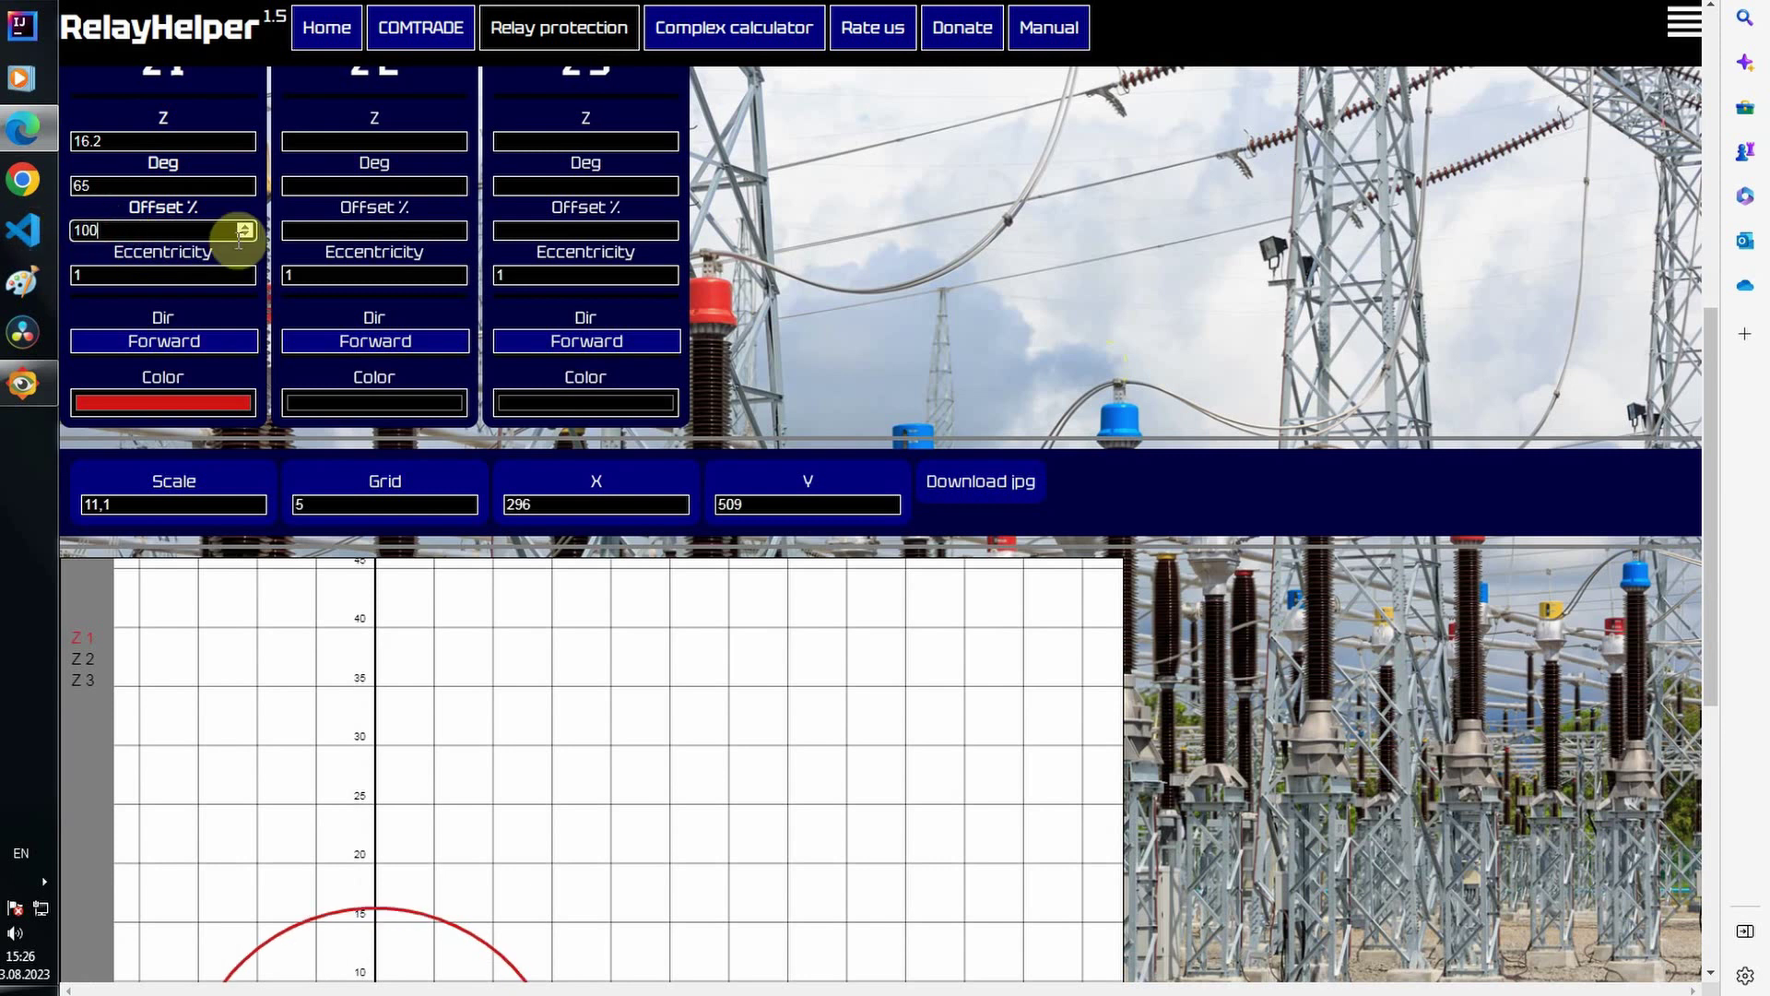
{"action": "scroll", "coordinate": [1066, 466], "scroll_direction": "down", "scroll_amount": 6}
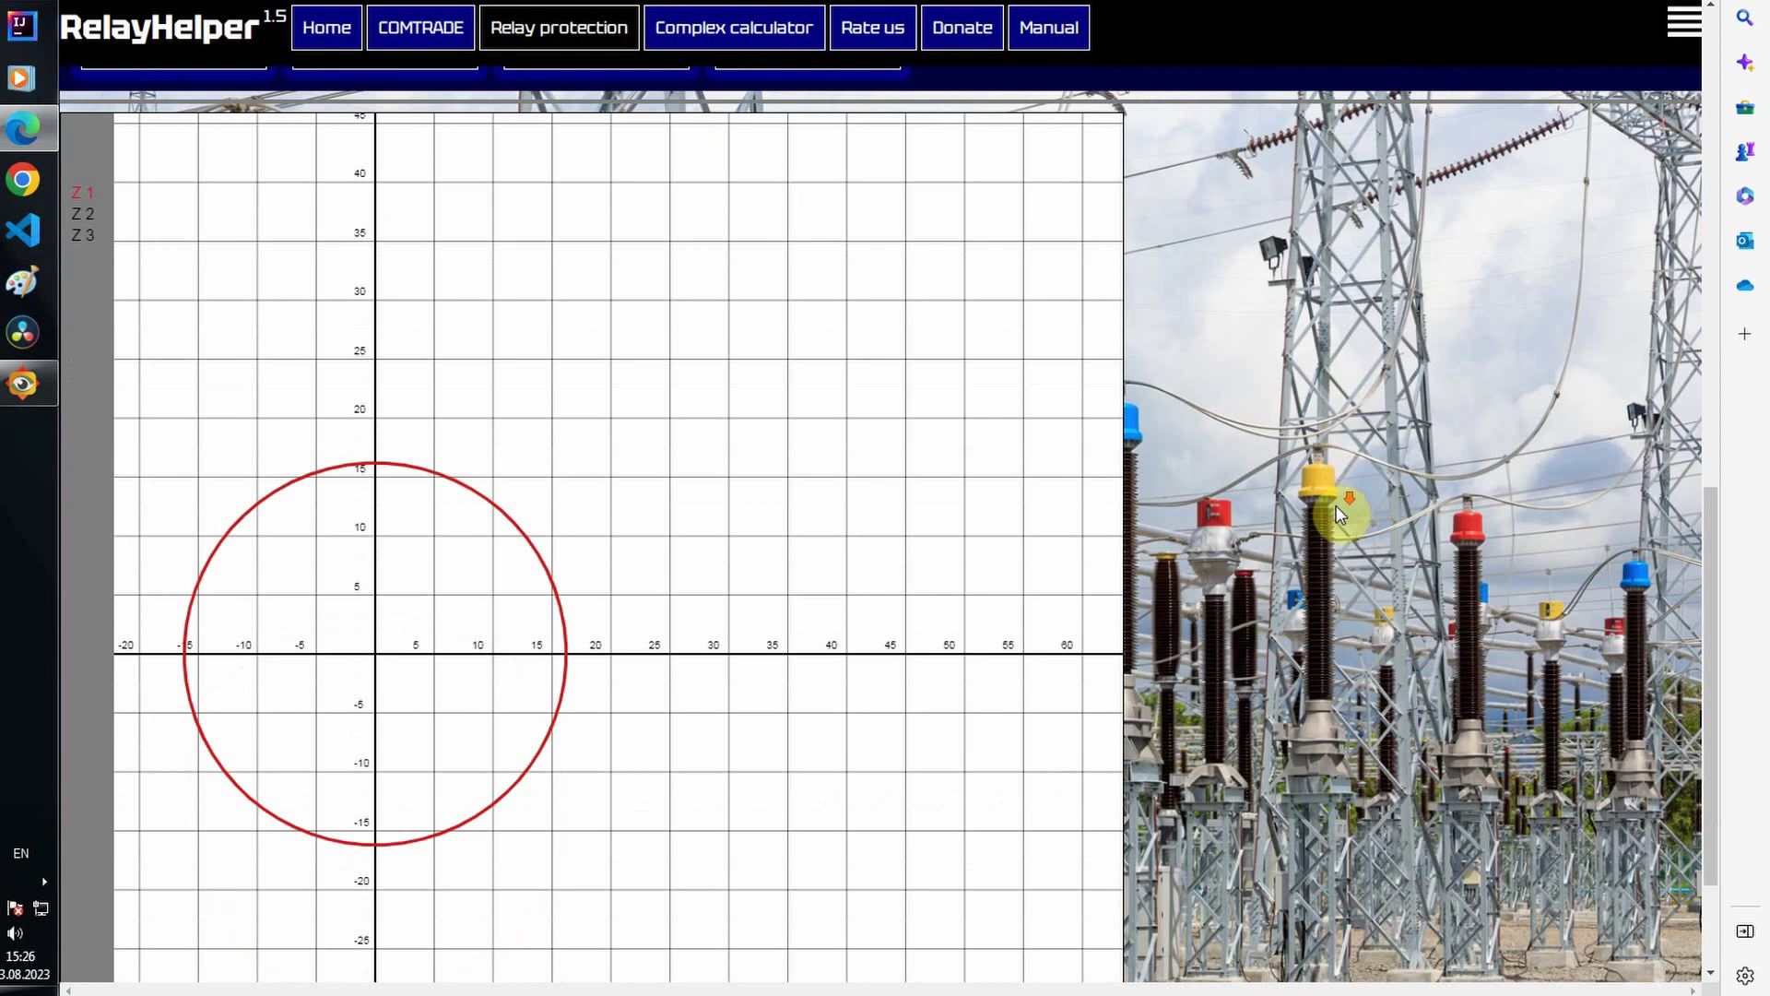
{"action": "scroll", "coordinate": [1409, 389], "scroll_direction": "up", "scroll_amount": 7}
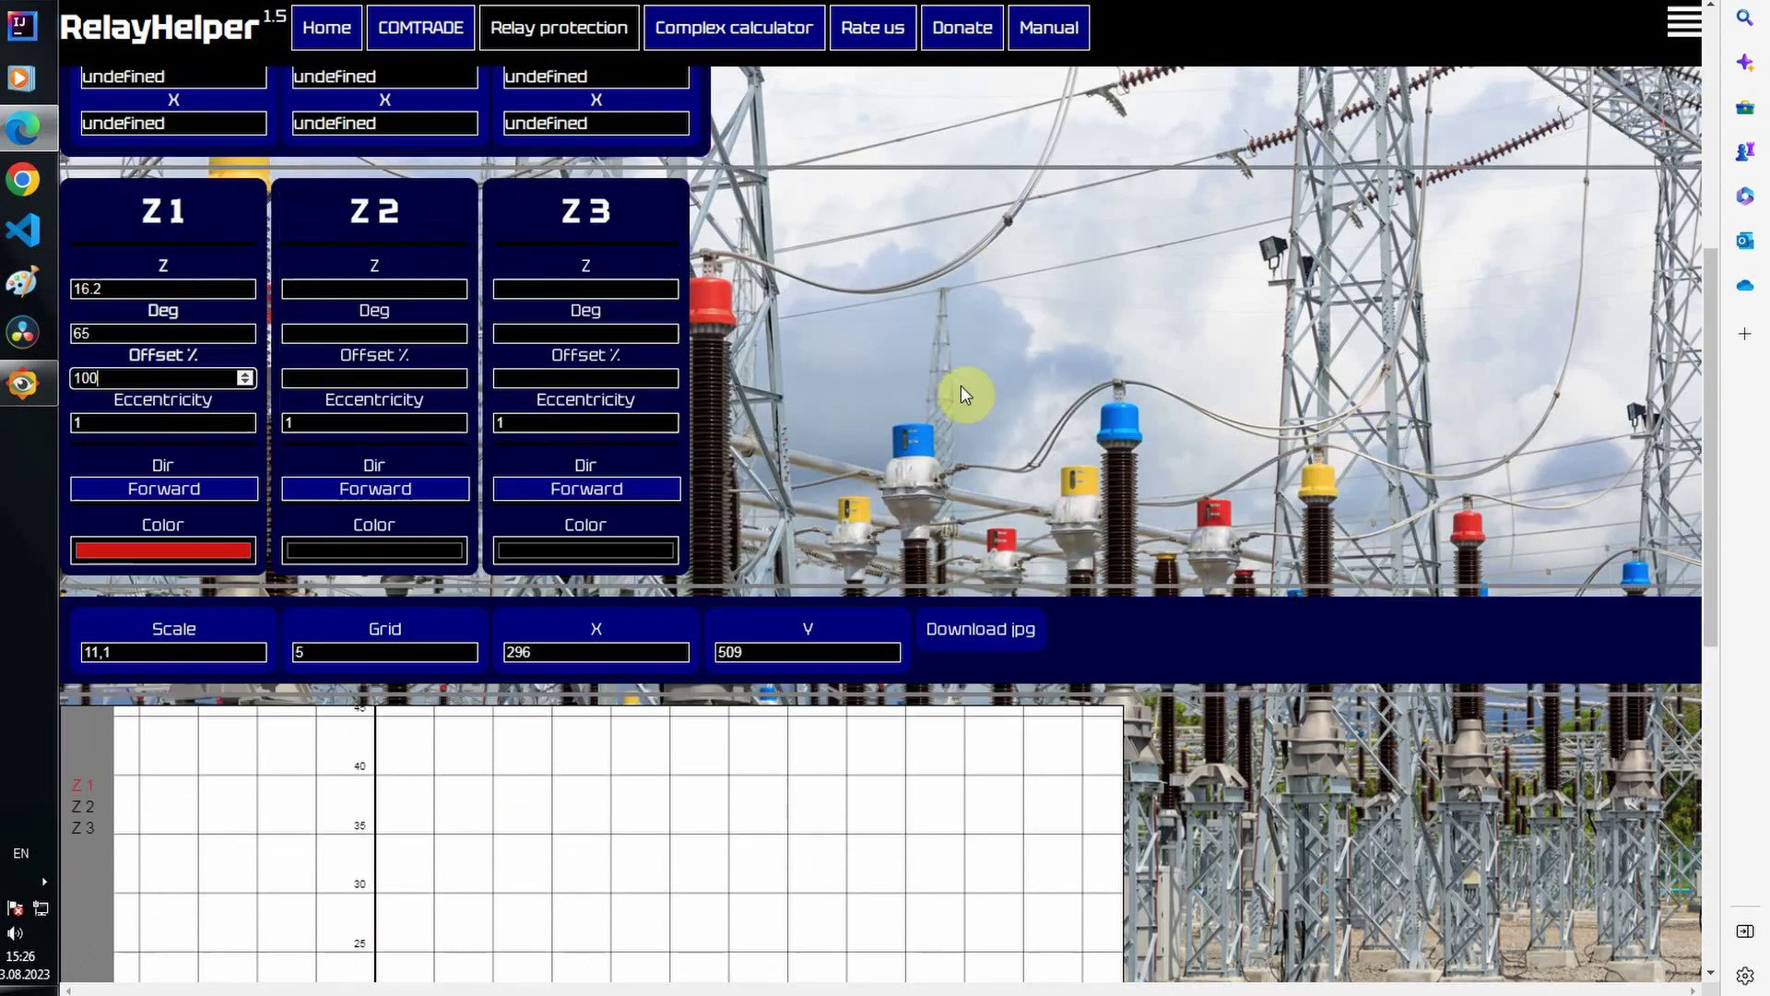
Step: Set zone 1's offset to 0 %
{"action": "key", "text": "BackSpace"}
{"action": "key", "text": "BackSpace"}
{"action": "key", "text": "BackSpace"}
{"action": "type", "text": "0"}
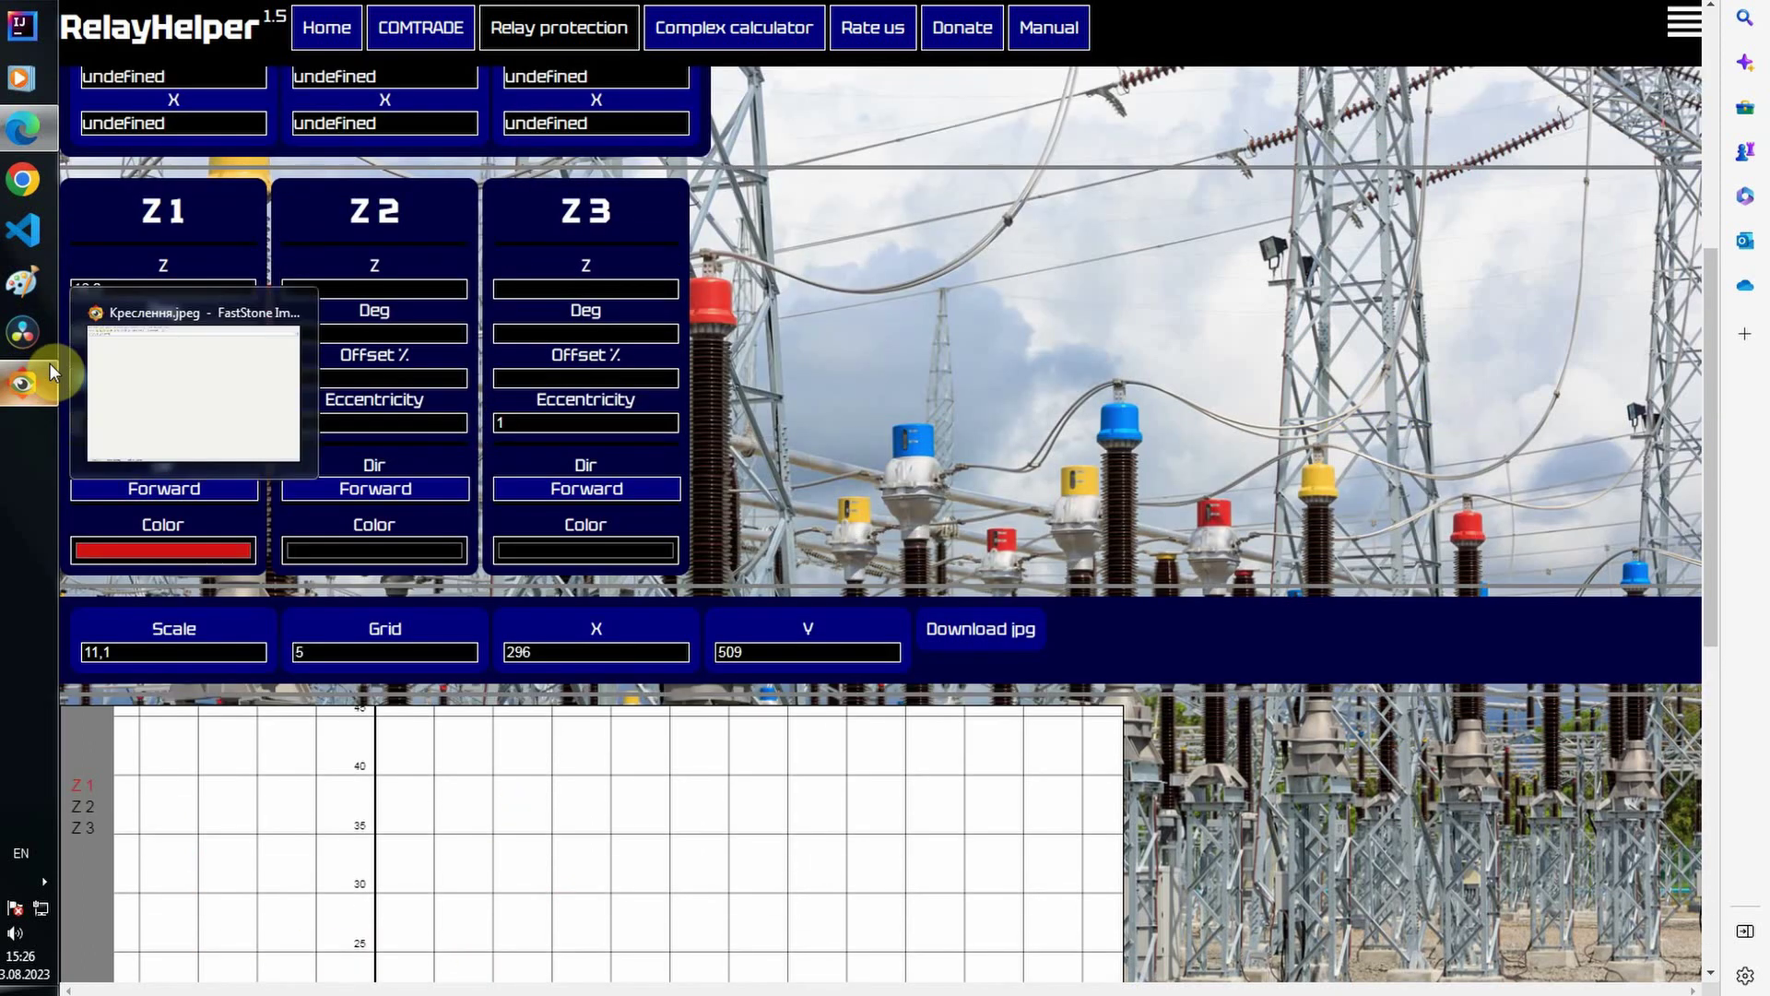
{"action": "left_click", "coordinate": [960, 376]}
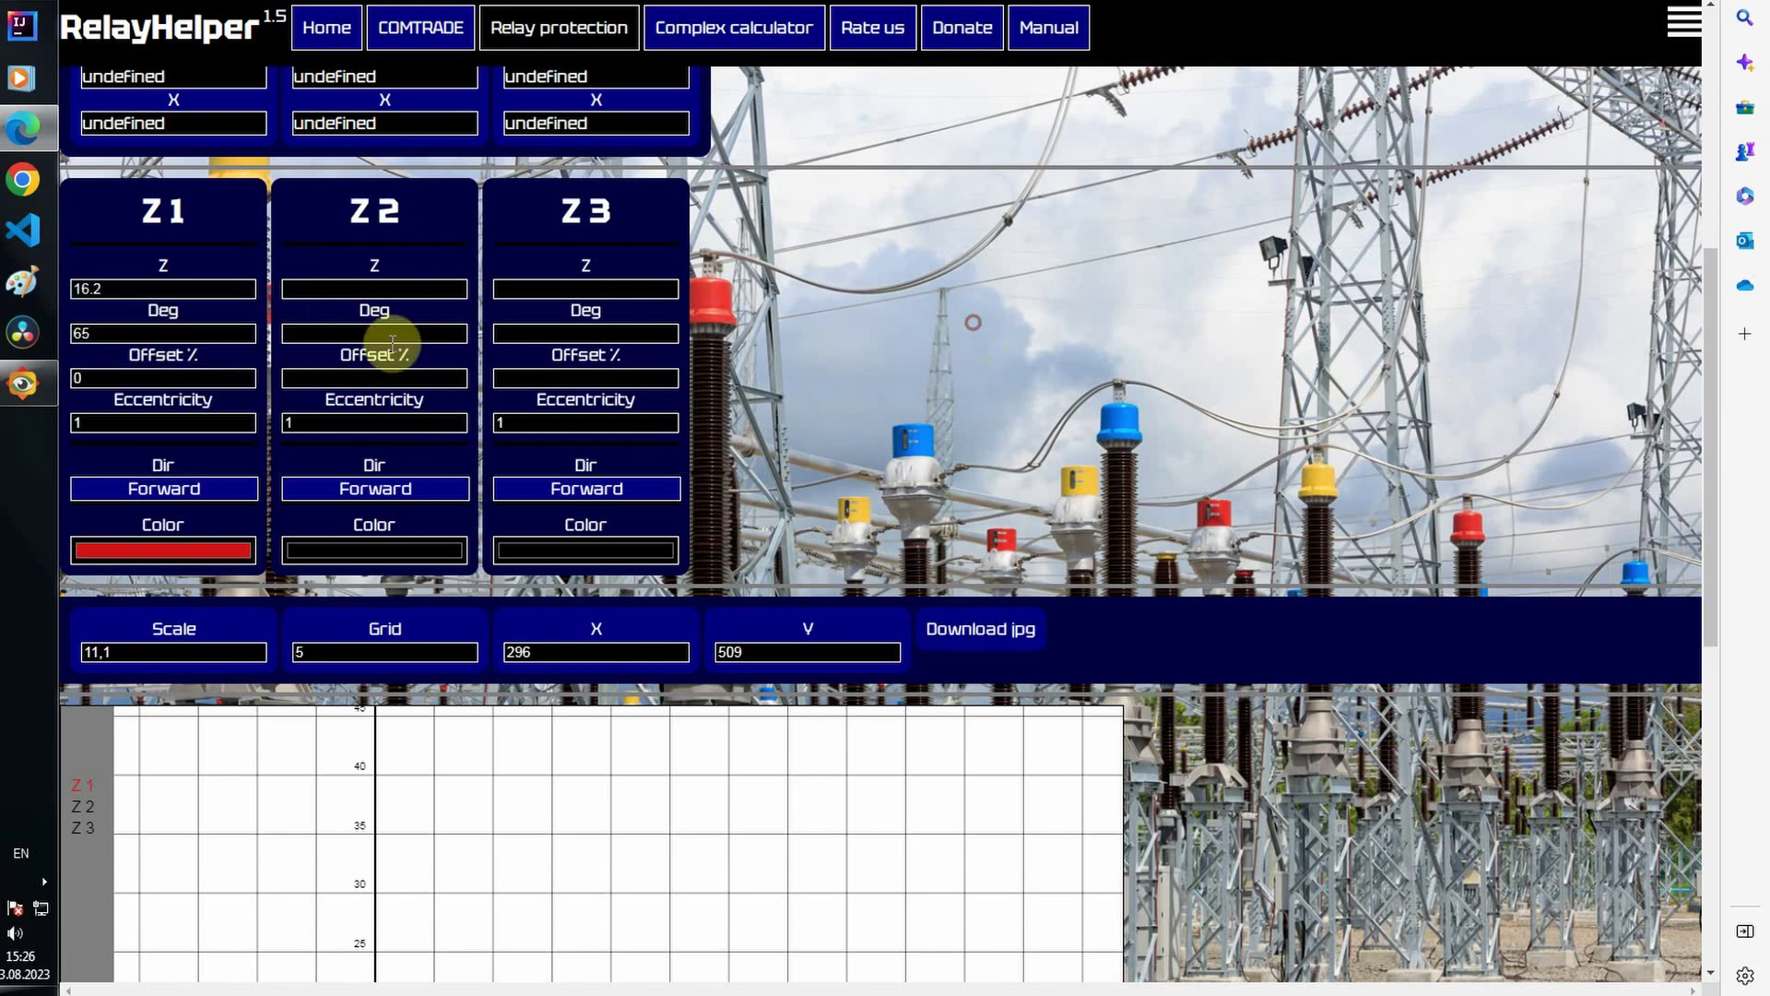
Step: Set zone 1's eccentricity to 0.5 and switch its direction from Forward to the opposite direction
{"action": "left_click_drag", "start_coordinate": [135, 428], "coordinate": [65, 424]}
{"action": "type", "text": "0.5"}
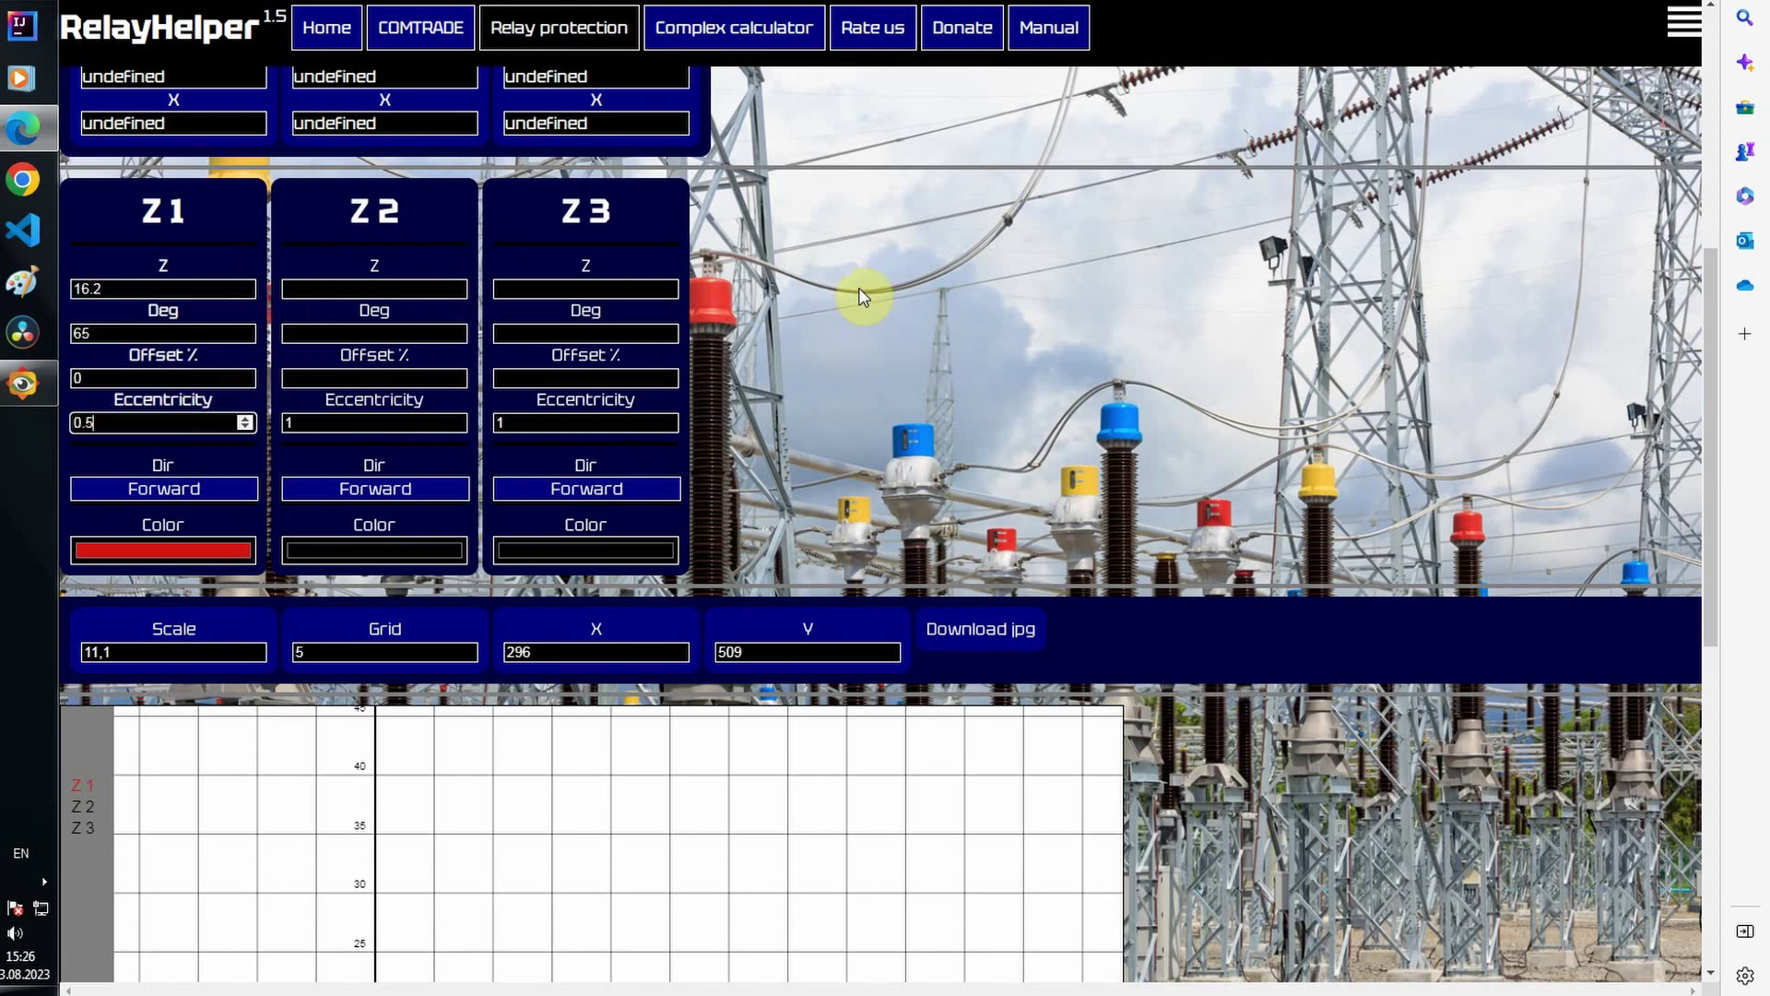
{"action": "scroll", "coordinate": [867, 285], "scroll_direction": "down", "scroll_amount": 5}
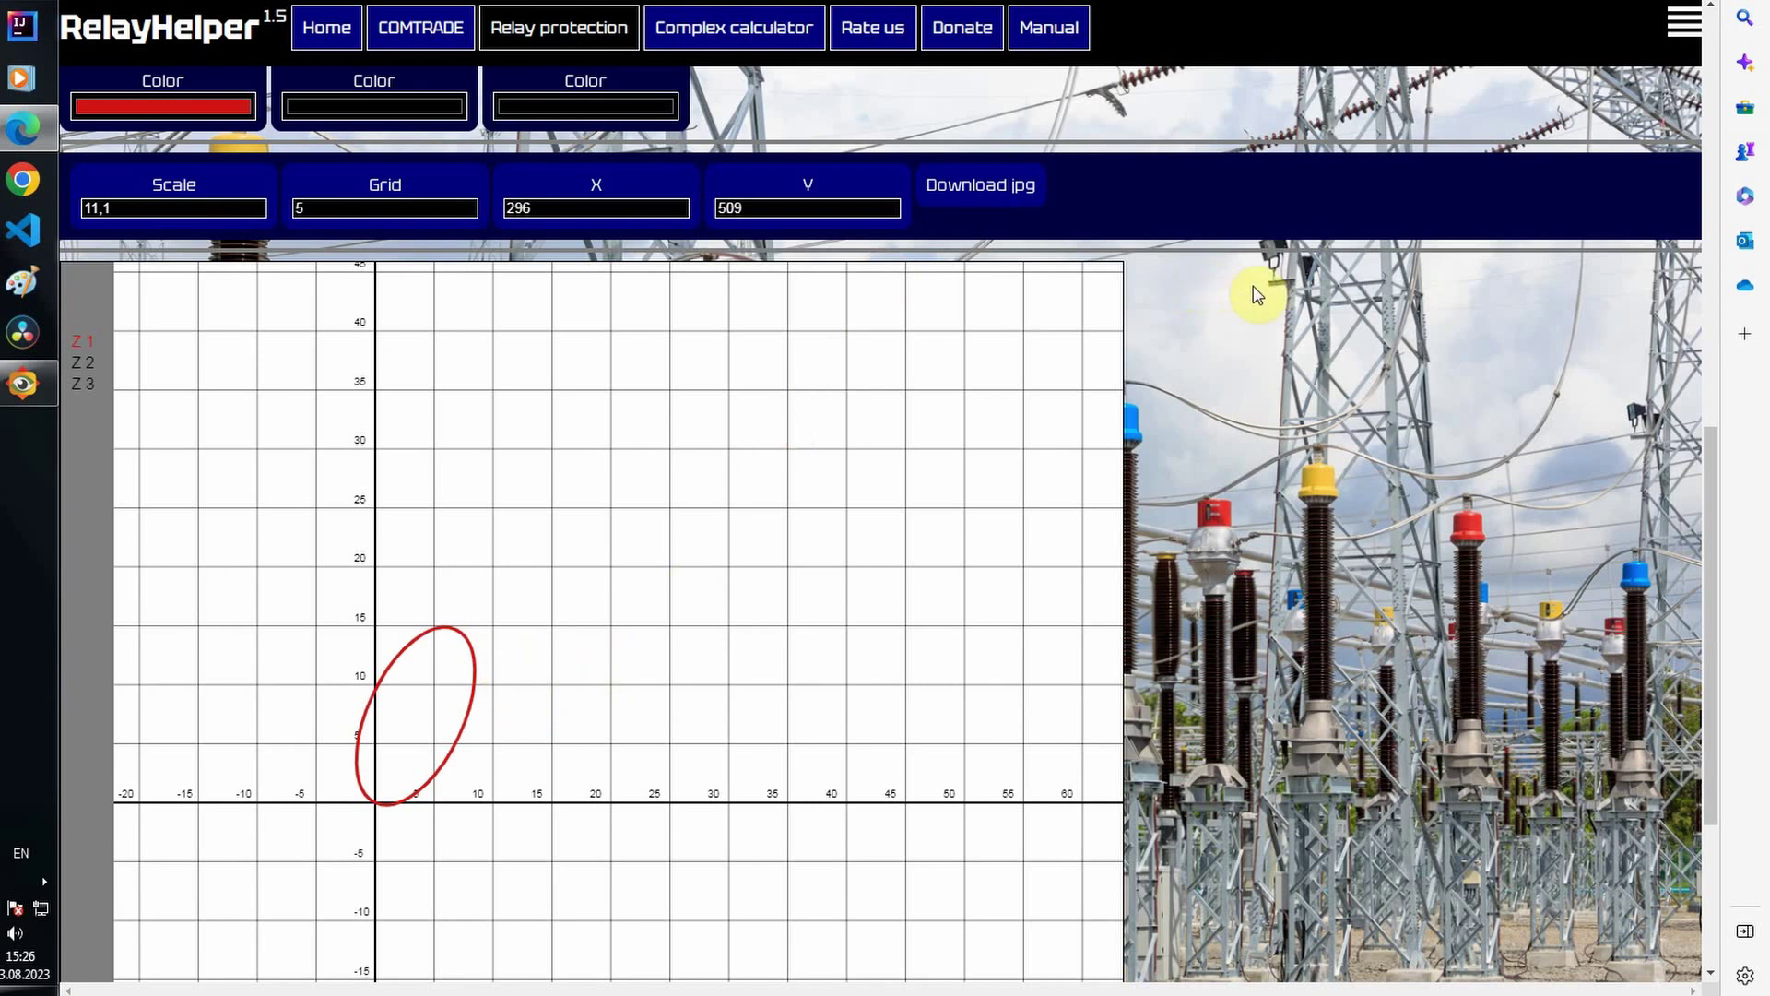
{"action": "scroll", "coordinate": [1263, 288], "scroll_direction": "up", "scroll_amount": 2}
{"action": "scroll", "coordinate": [1144, 200], "scroll_direction": "up", "scroll_amount": 2}
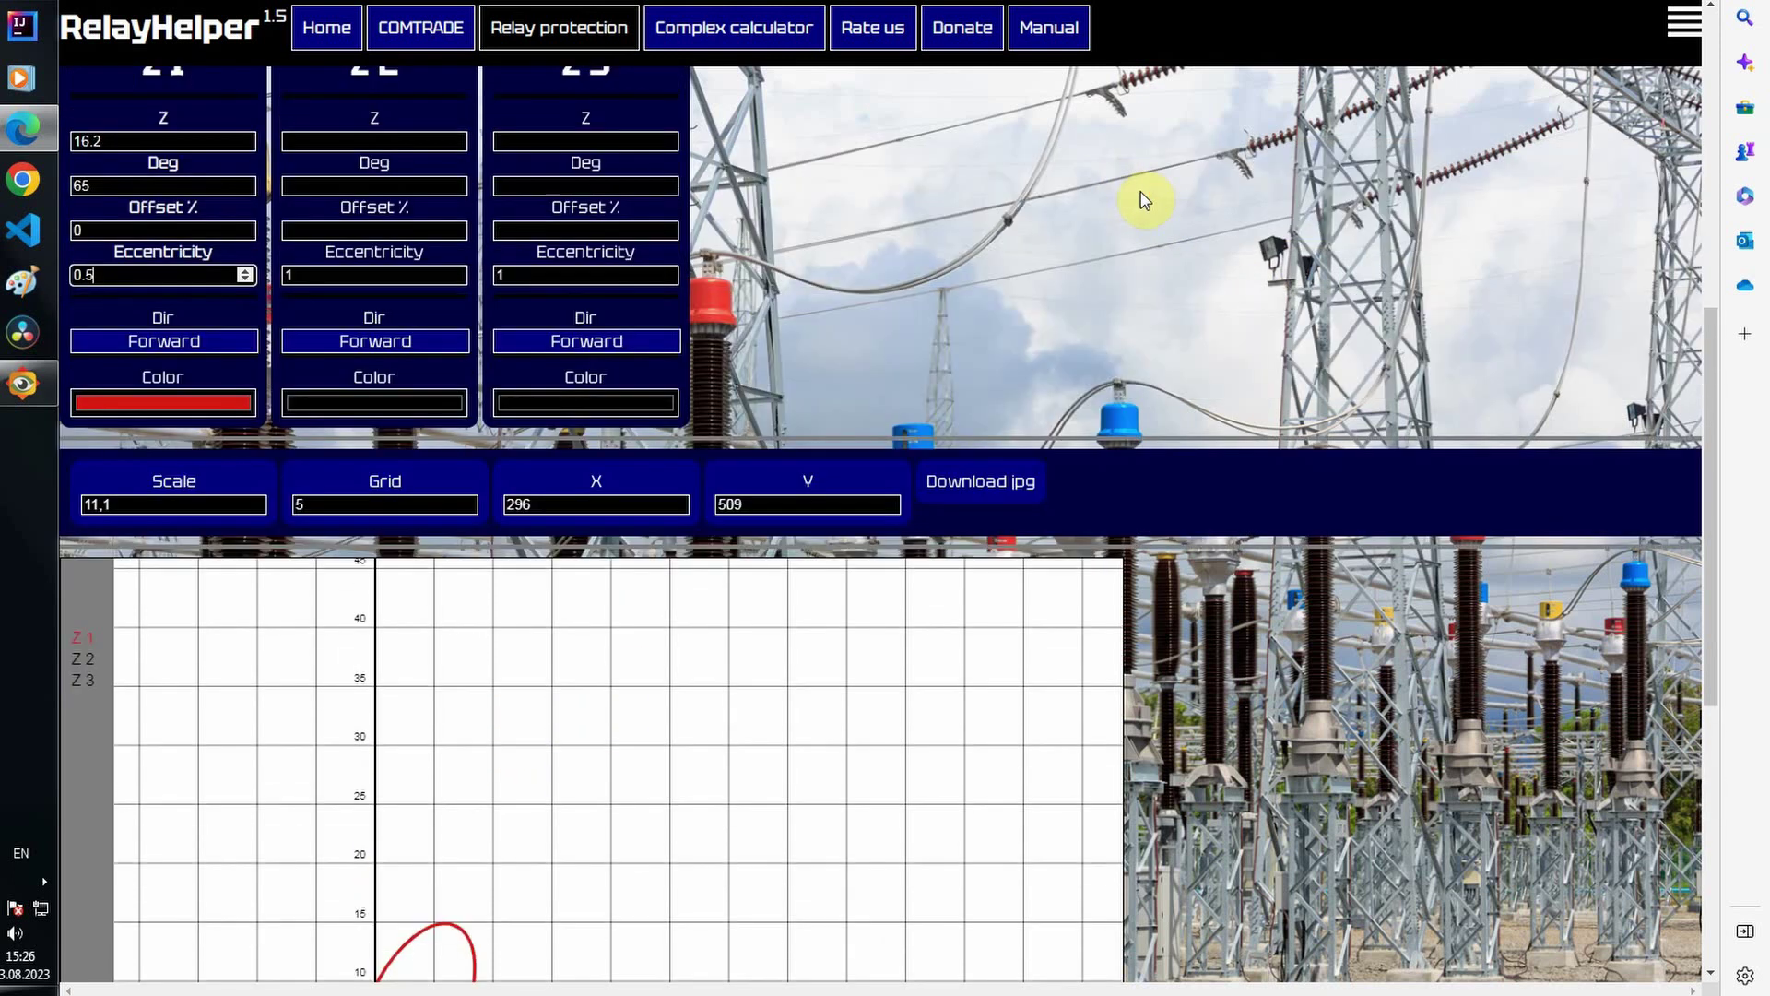
{"action": "left_click", "coordinate": [147, 337]}
{"action": "scroll", "coordinate": [1198, 318], "scroll_direction": "down", "scroll_amount": 8}
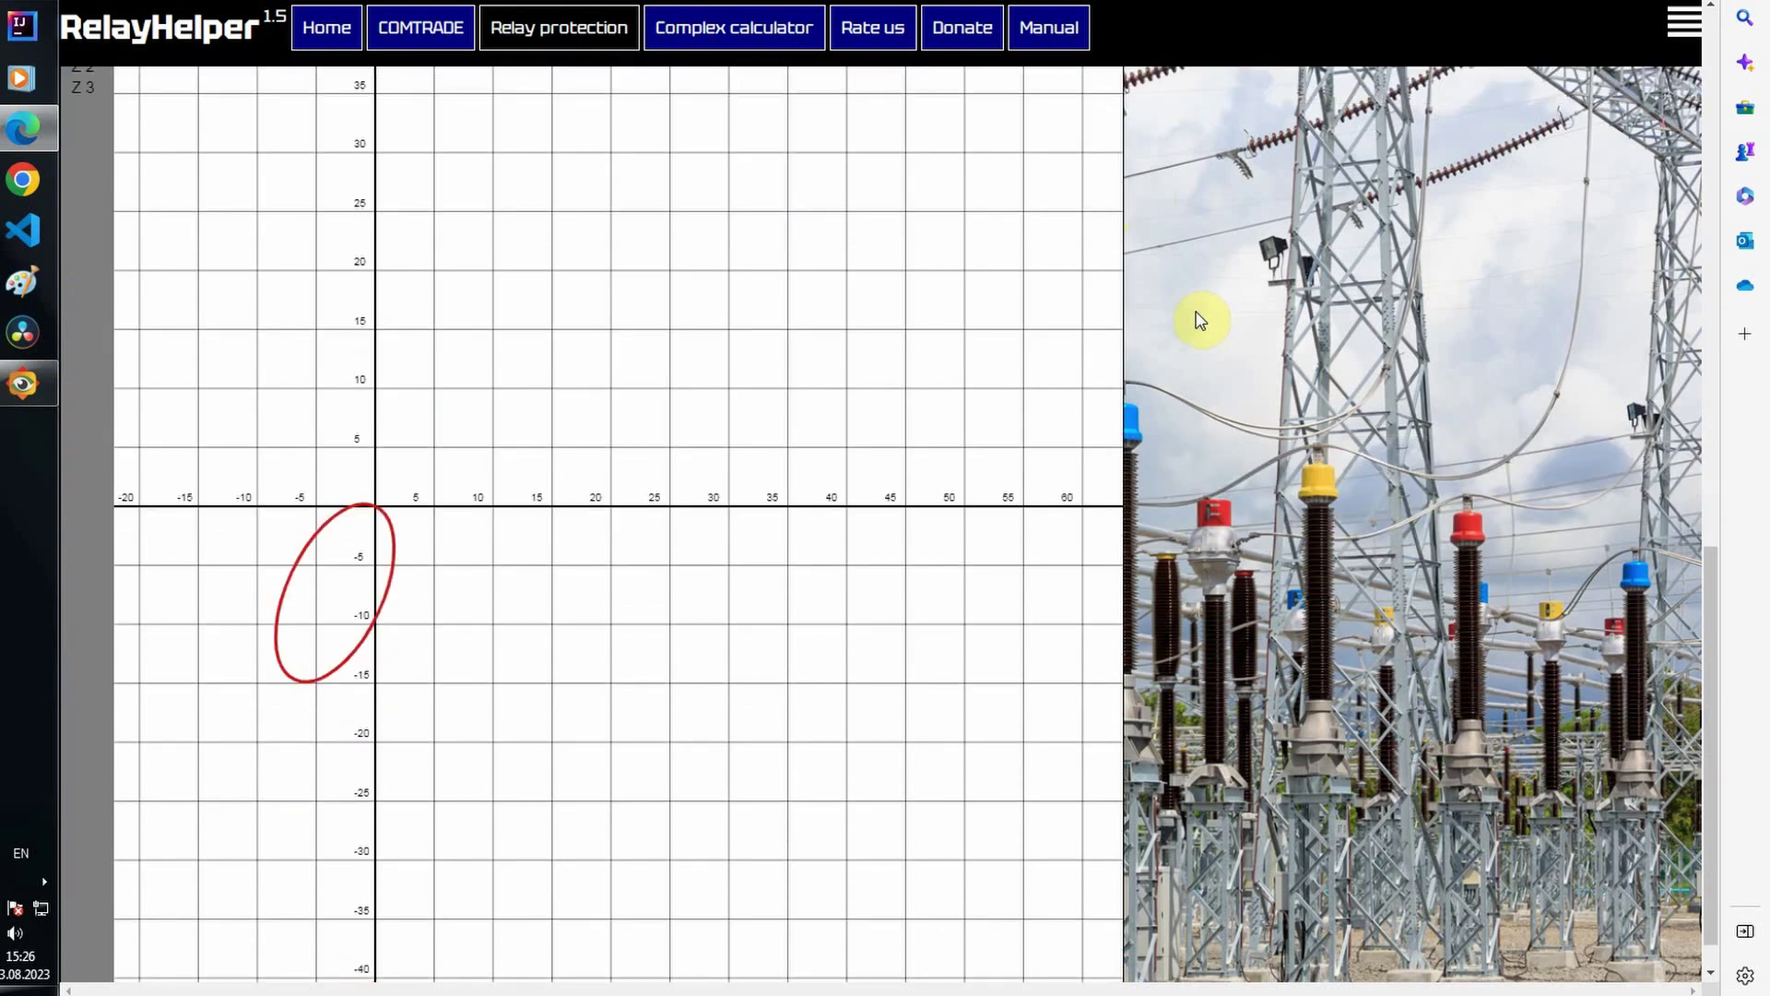
Step: Set zone 1's eccentricity to 1
{"action": "scroll", "coordinate": [1198, 321], "scroll_direction": "up", "scroll_amount": 10}
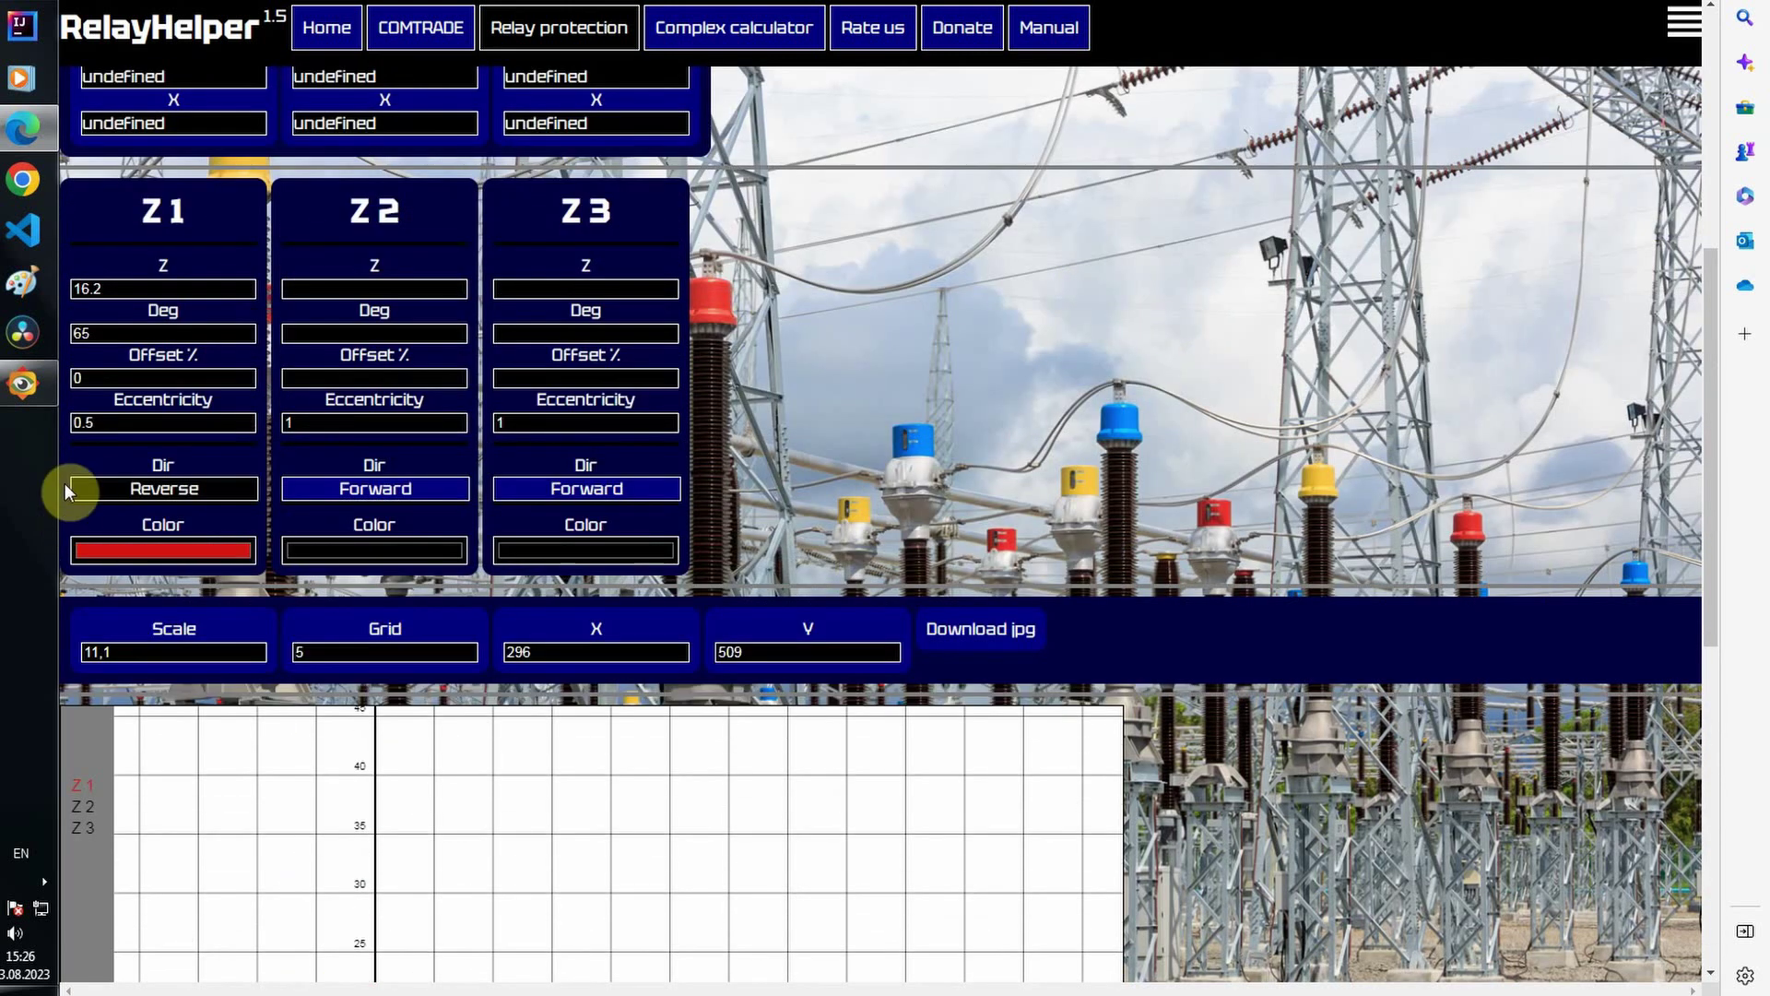
{"action": "left_click", "coordinate": [99, 425]}
{"action": "key", "text": "BackSpace"}
{"action": "key", "text": "BackSpace"}
{"action": "key", "text": "BackSpace"}
{"action": "type", "text": "1"}
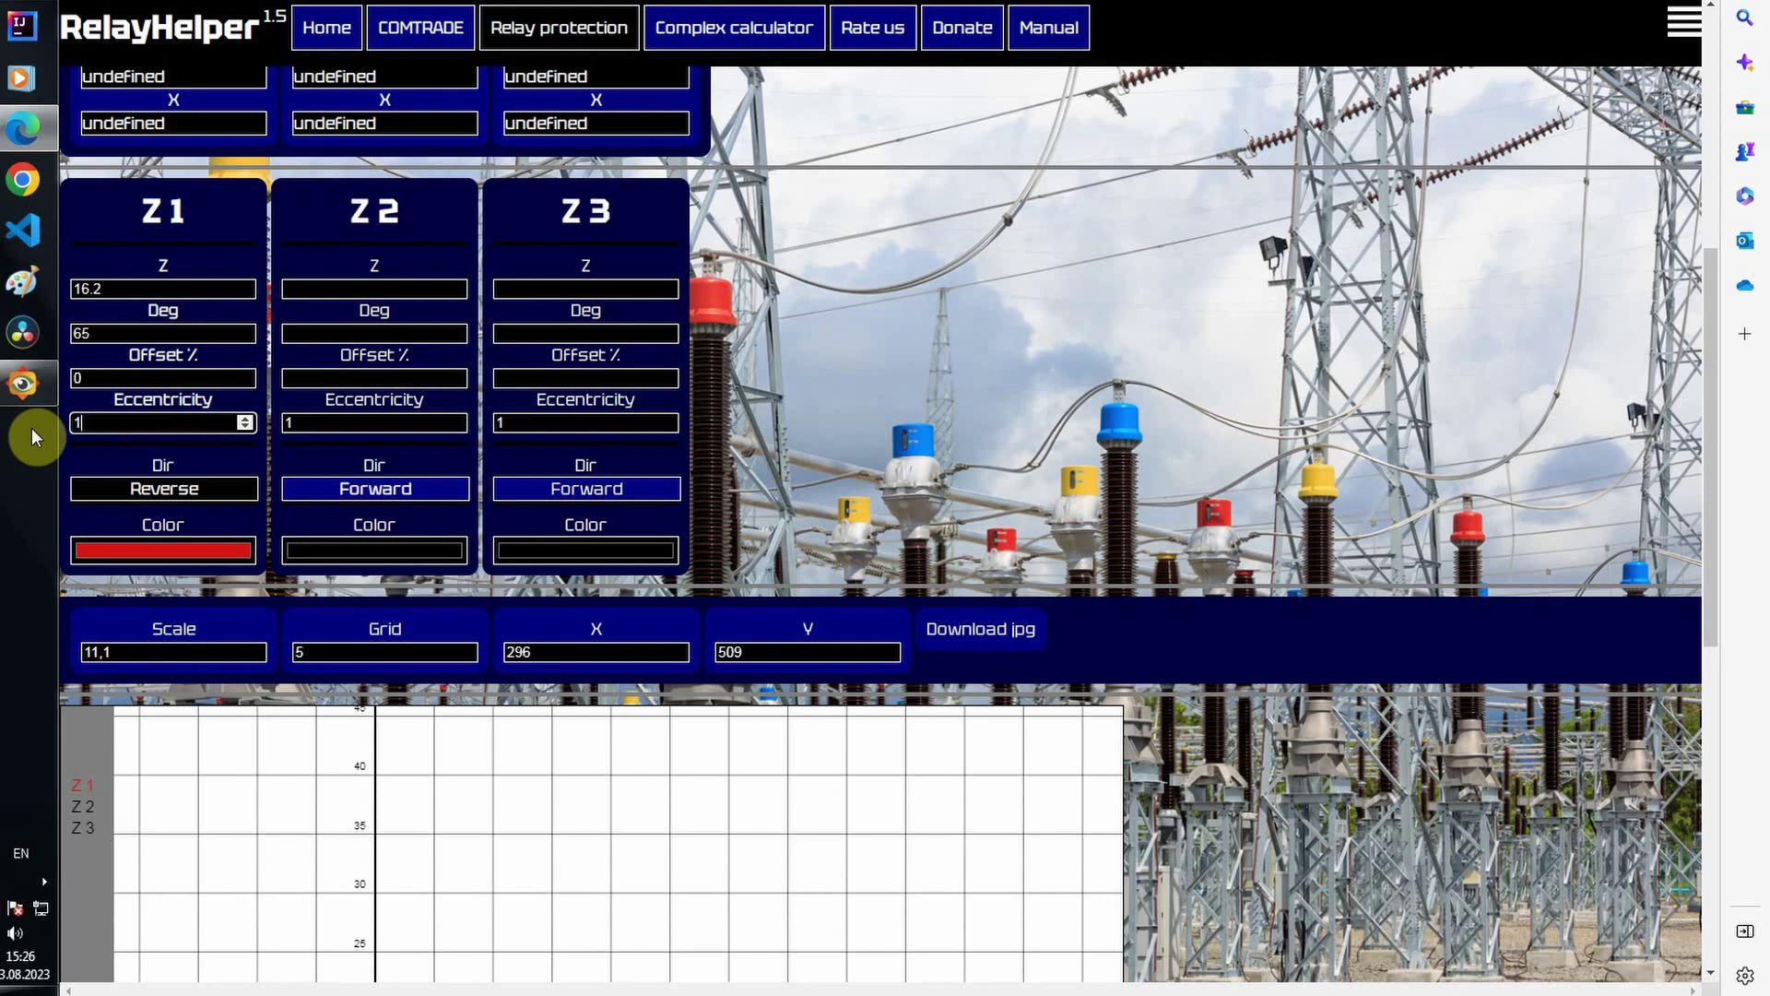
Step: Set zone 2's impedance Z to 24 and its angle to 65 degrees
{"action": "left_click", "coordinate": [338, 291]}
{"action": "type", "text": "24"}
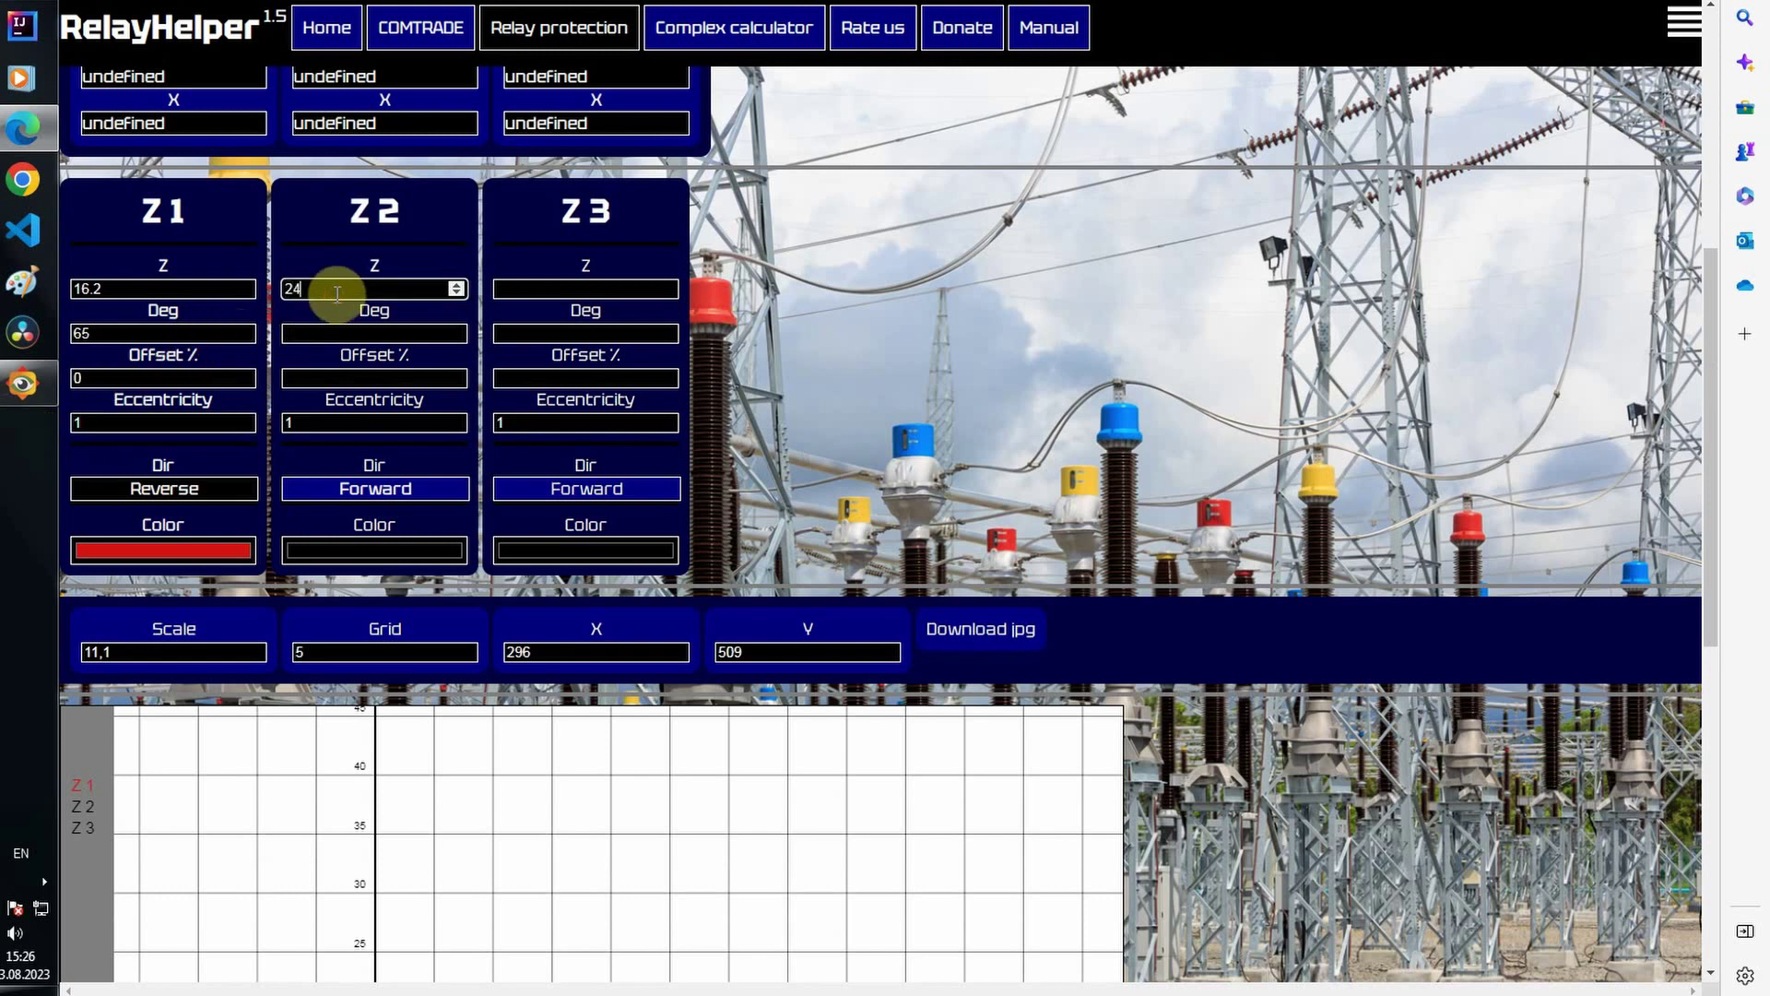
{"action": "left_click", "coordinate": [322, 329]}
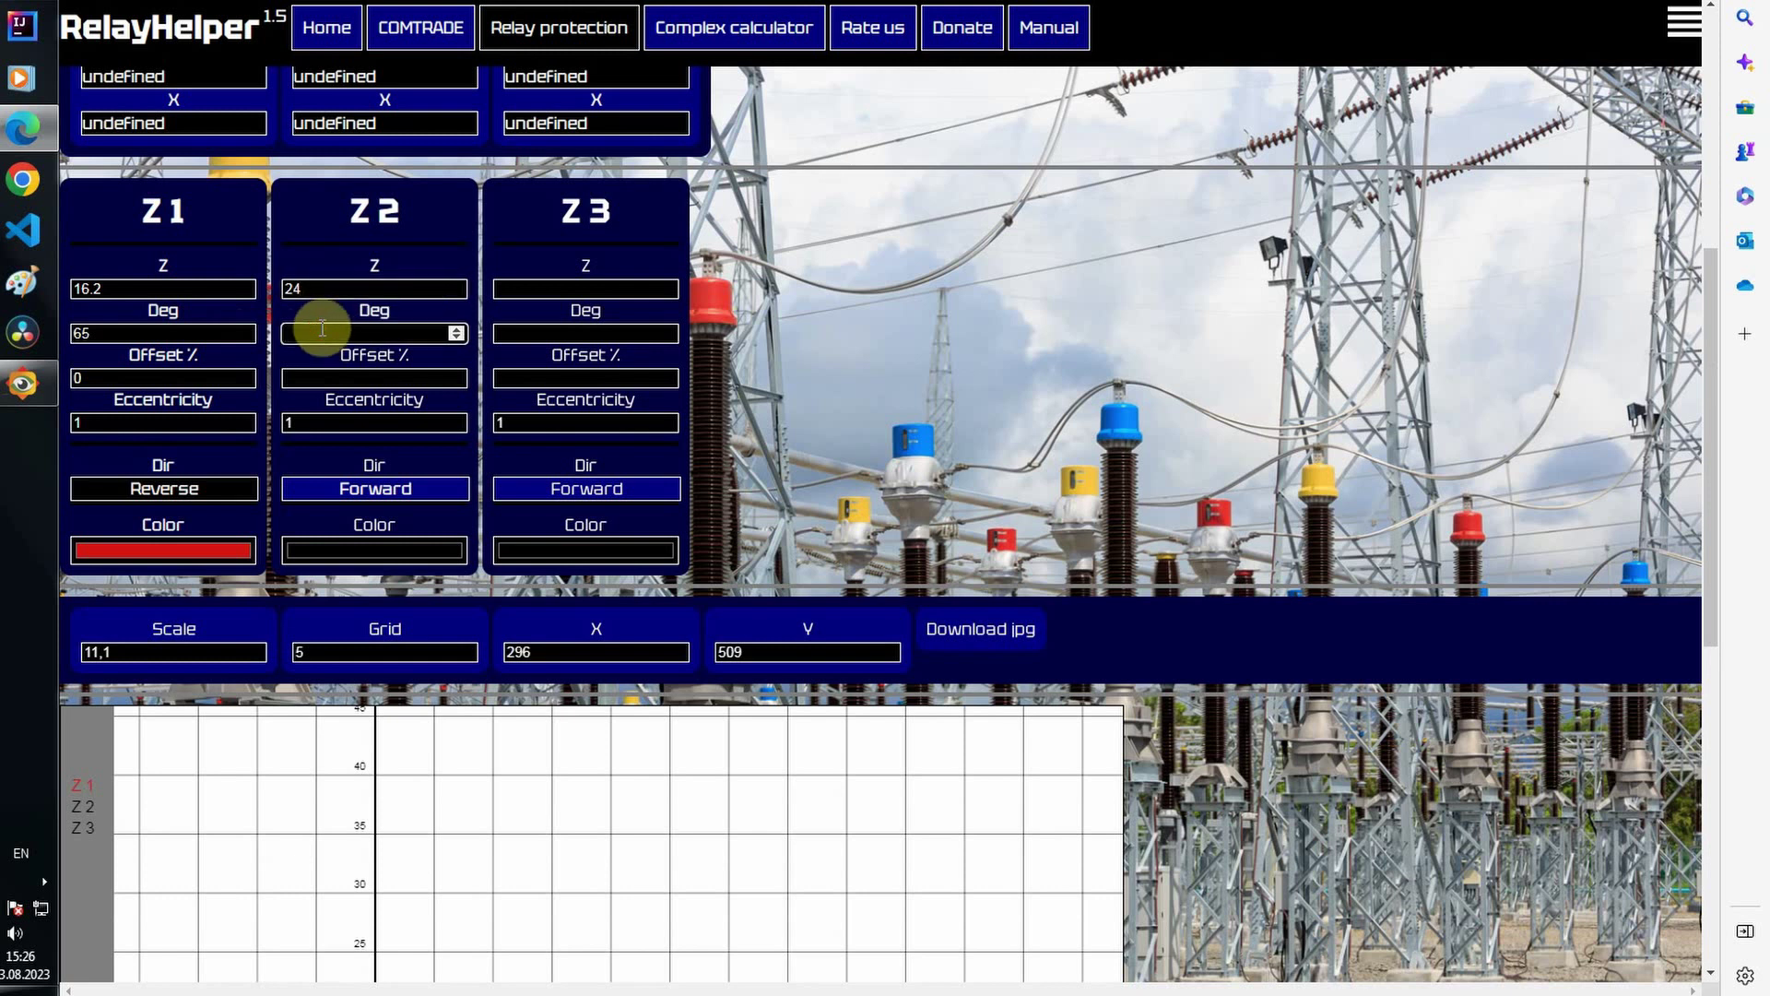
{"action": "type", "text": "65"}
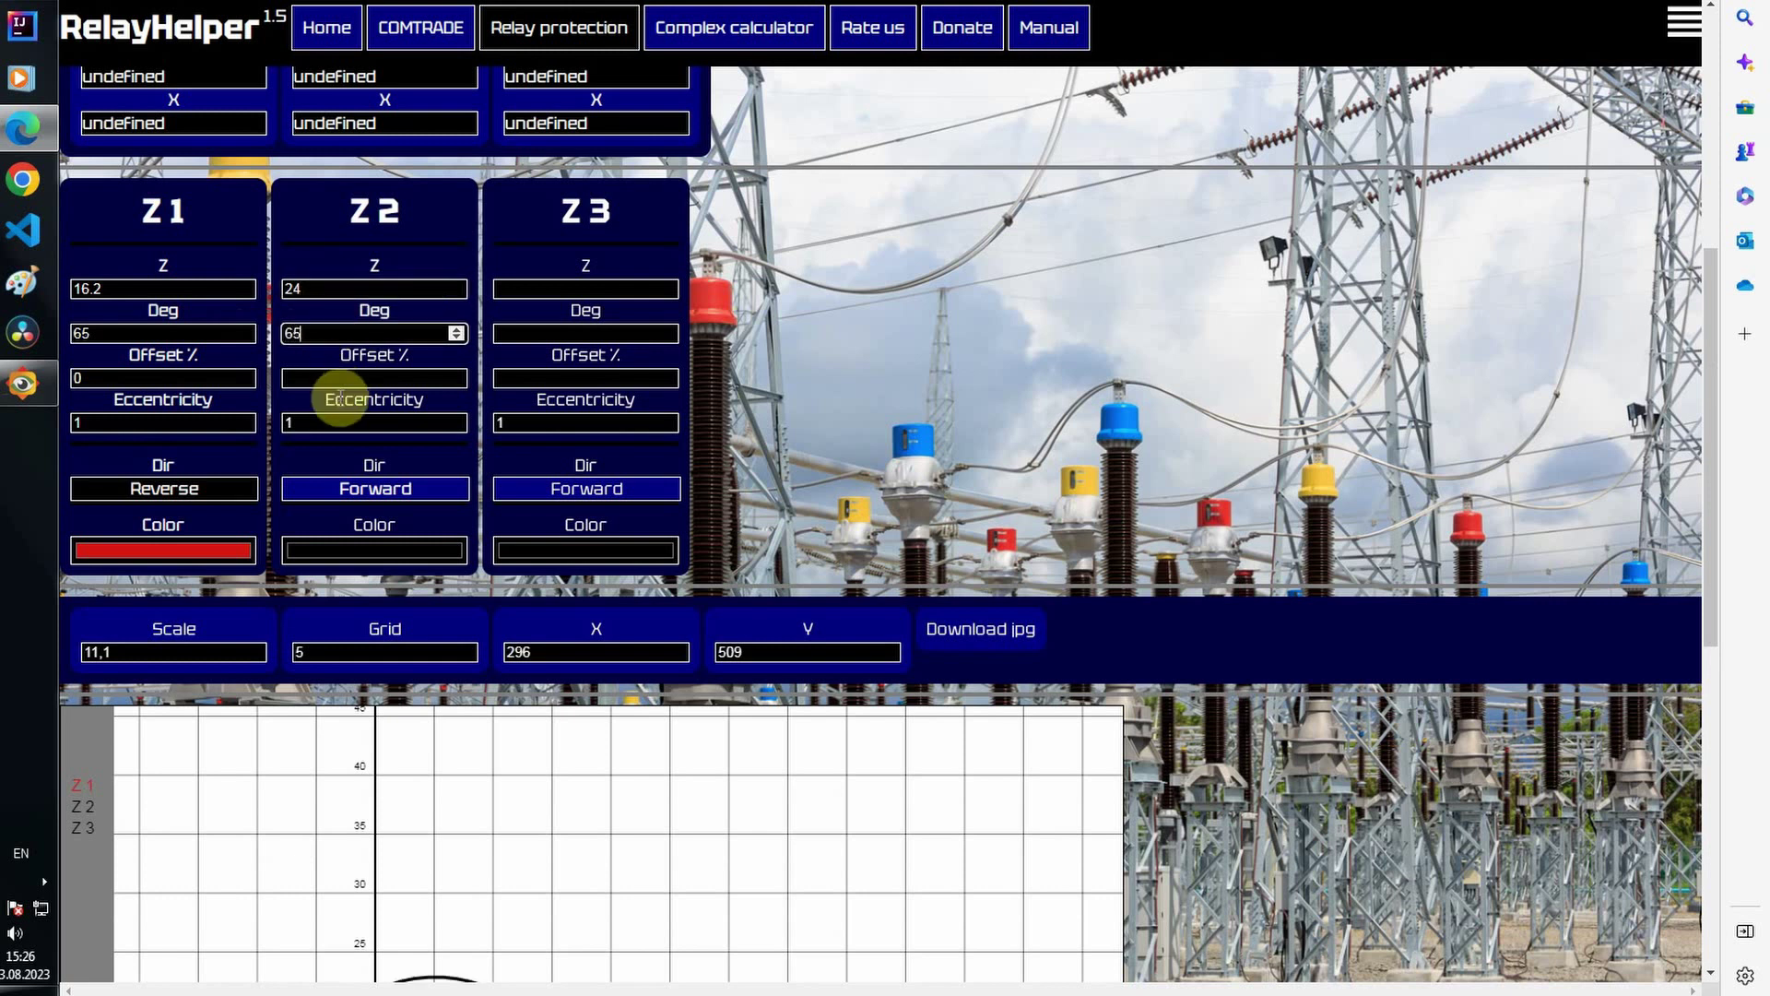
Step: Set zone 3's impedance Z to 60 and its angle to 65 degrees
{"action": "left_click", "coordinate": [524, 289]}
{"action": "type", "text": "60"}
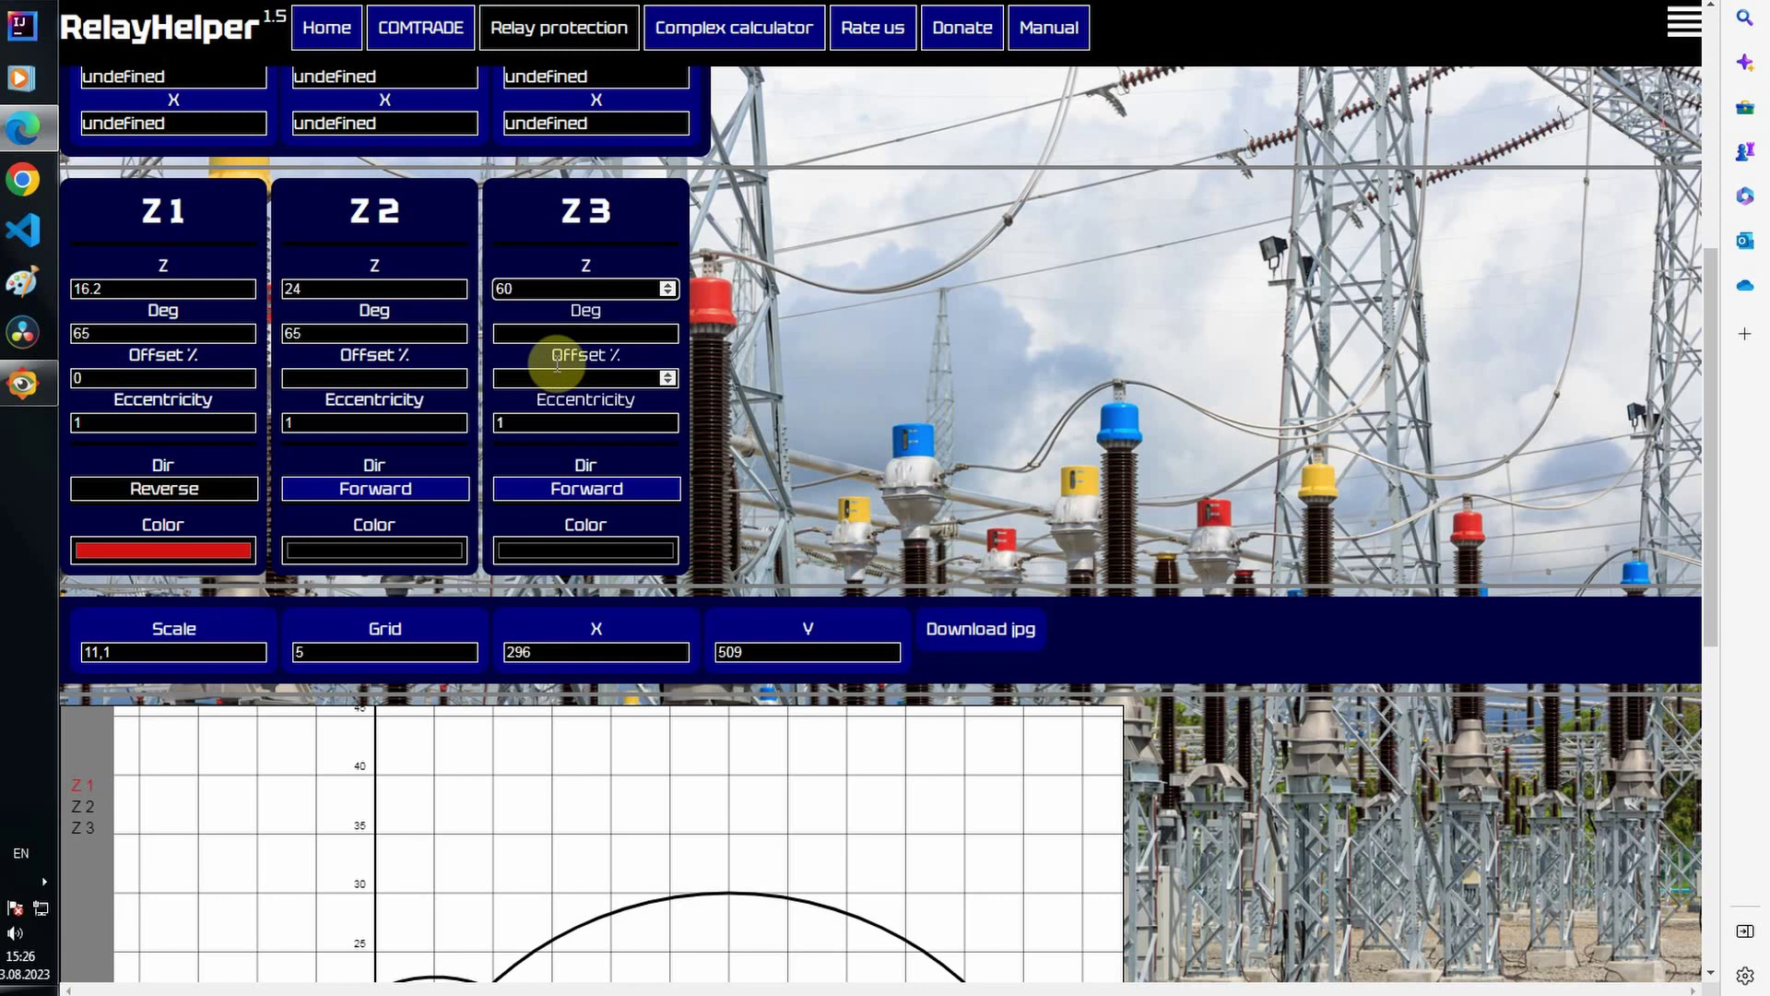
{"action": "left_click", "coordinate": [559, 334]}
{"action": "type", "text": "65"}
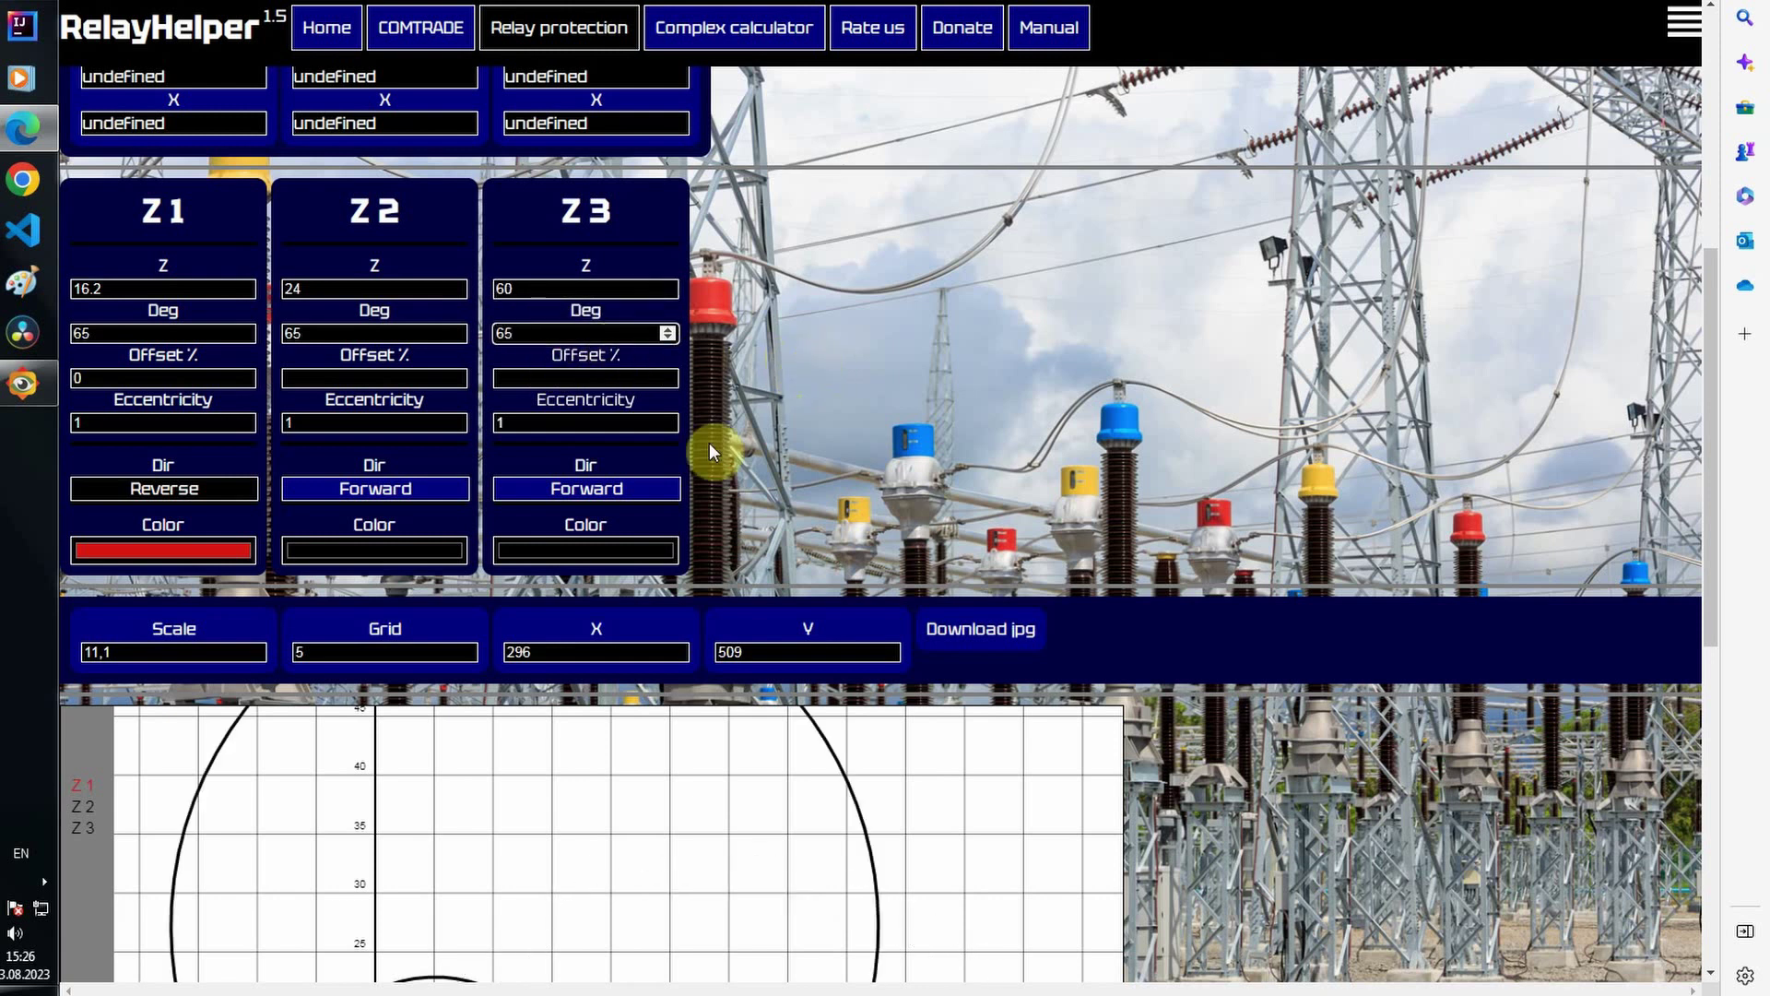
Step: Change zone 3's plot color to blue and zone 2's to green (RGB 12, 228, 55)
{"action": "left_click", "coordinate": [562, 550]}
{"action": "left_click", "coordinate": [631, 741]}
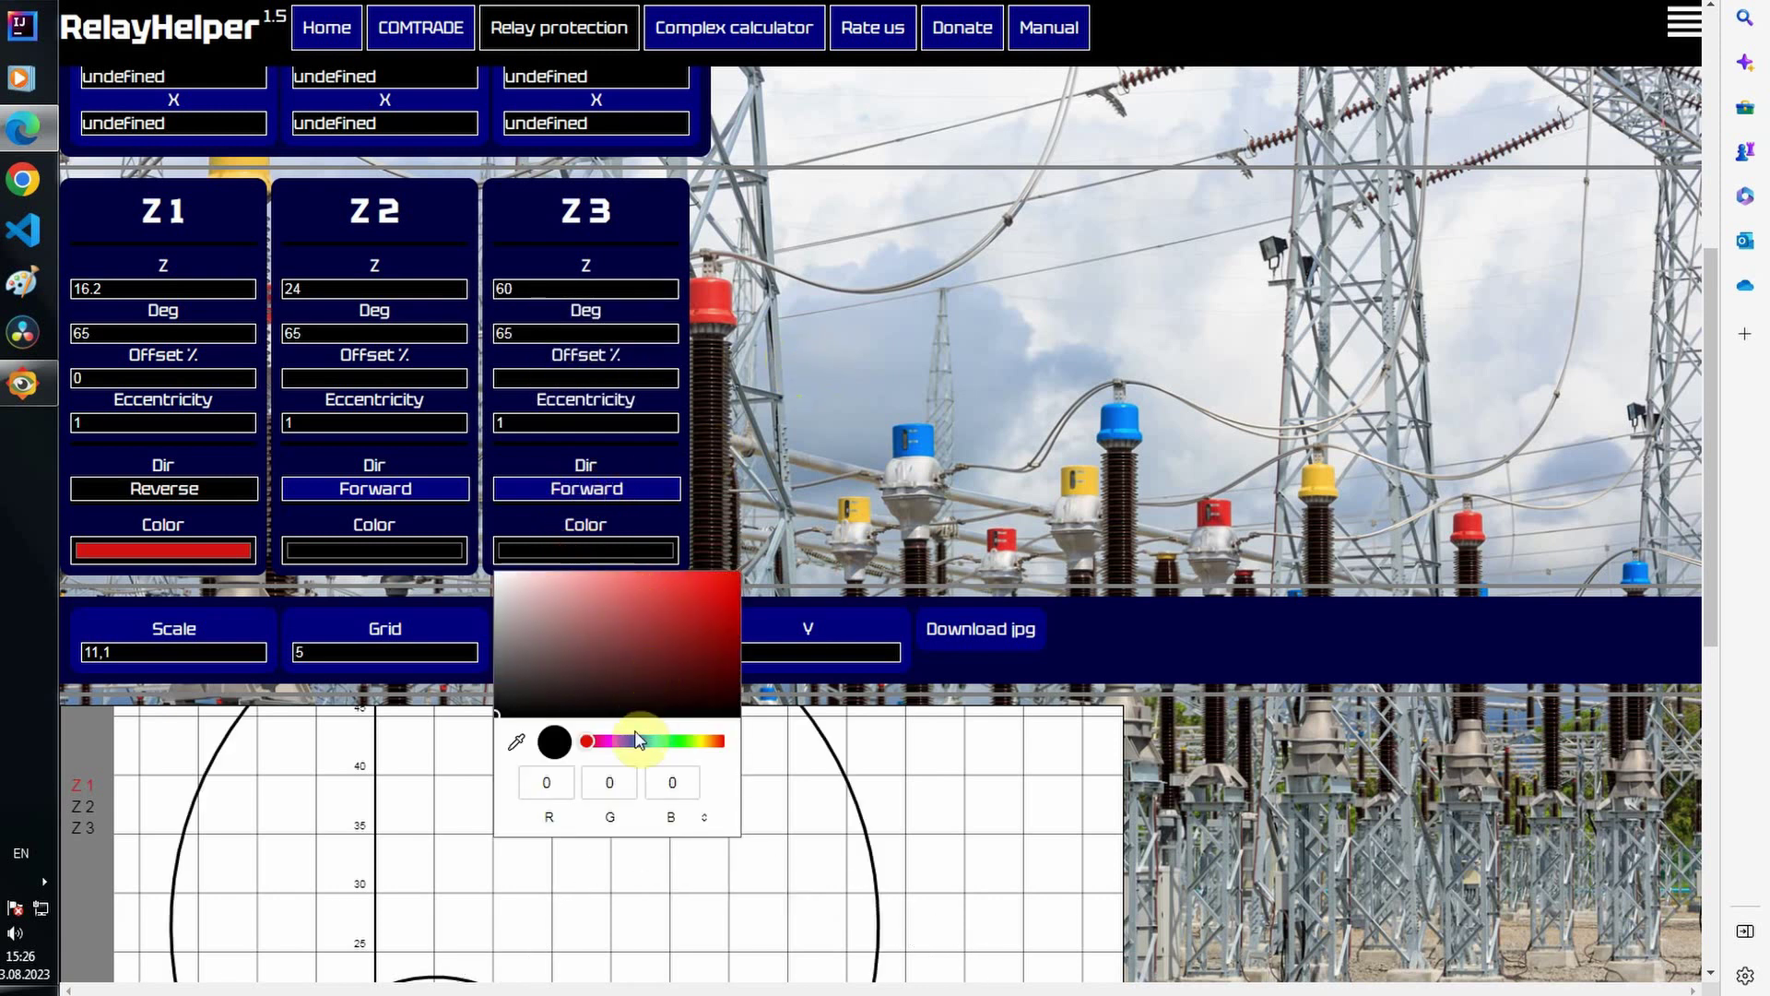
{"action": "left_click_drag", "start_coordinate": [686, 676], "coordinate": [716, 597]}
{"action": "left_click", "coordinate": [355, 550]}
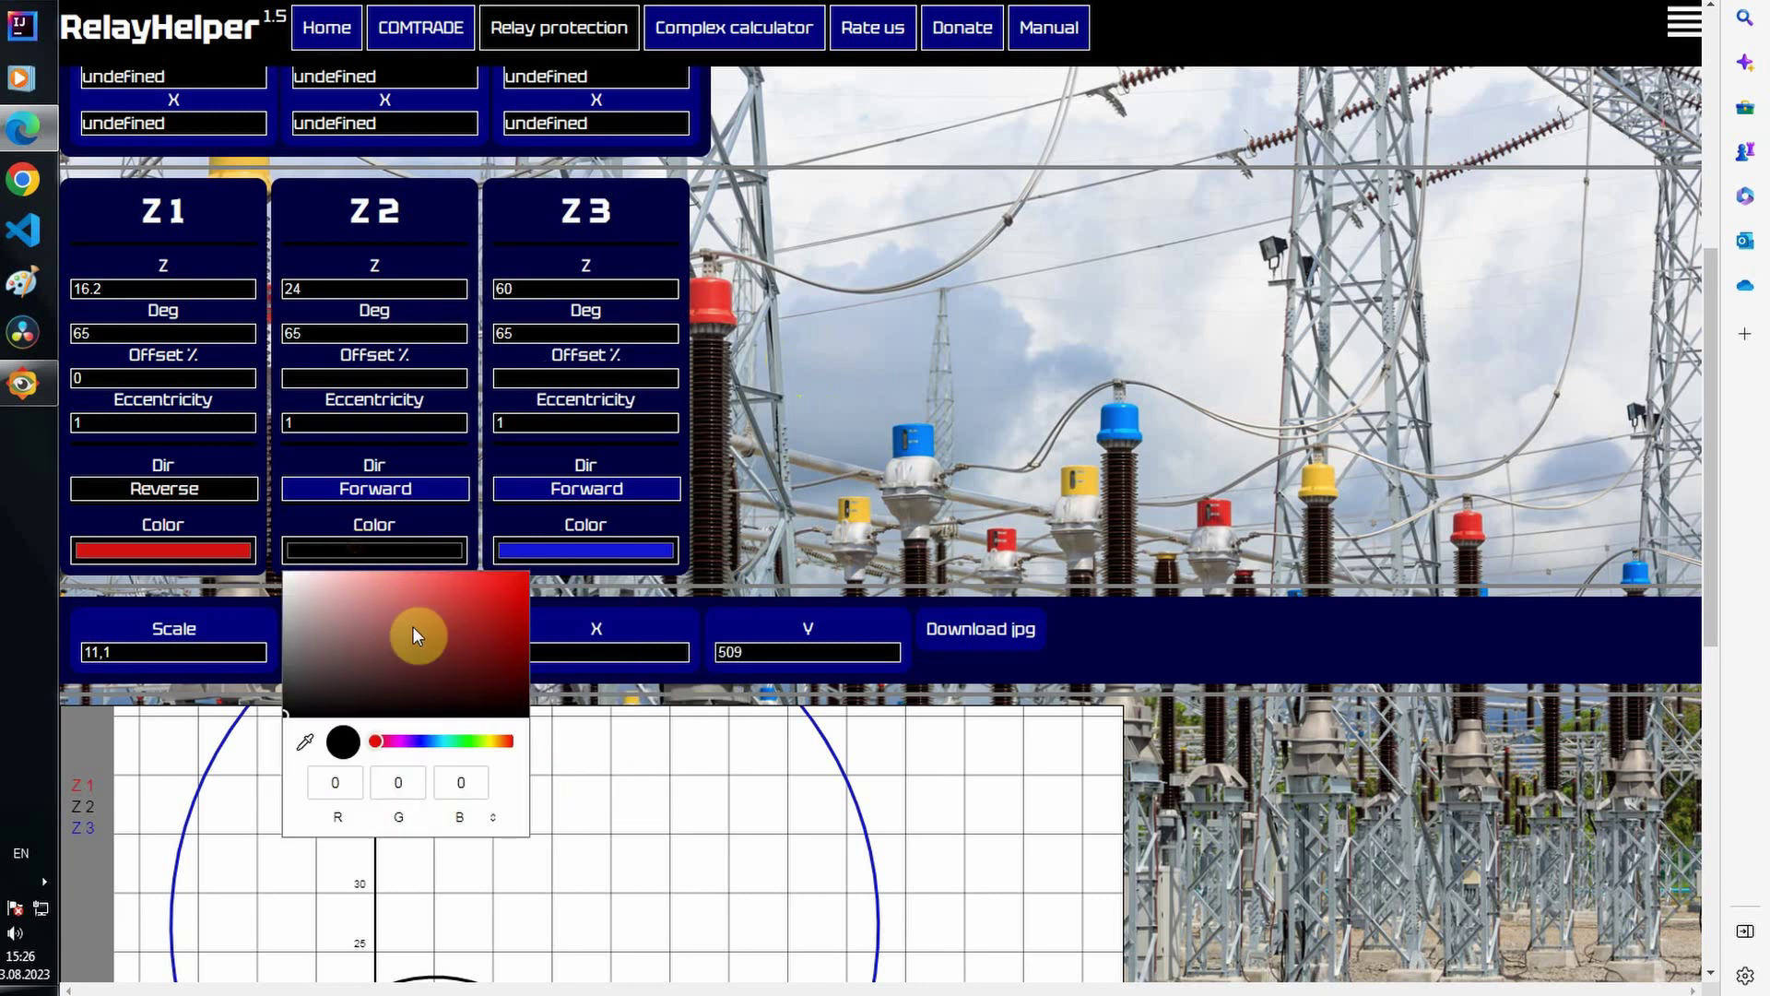
{"action": "left_click", "coordinate": [465, 735]}
{"action": "left_click", "coordinate": [512, 588]}
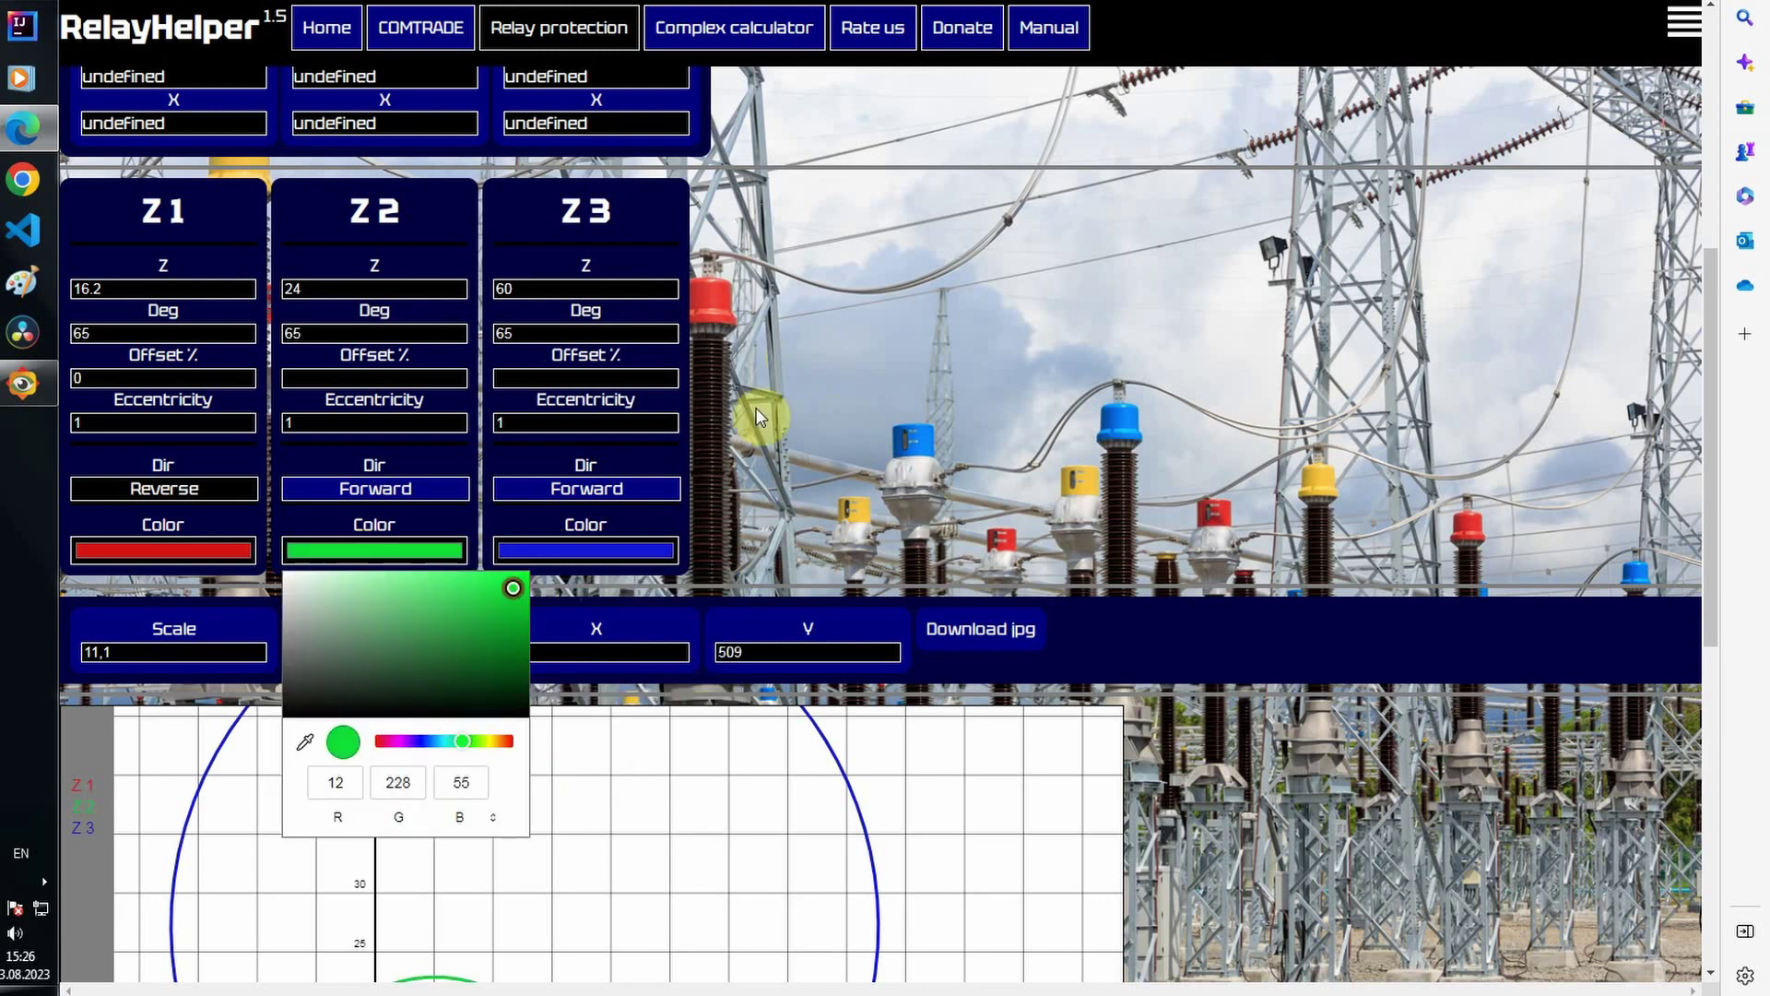
{"action": "left_click", "coordinate": [827, 372]}
Step: Switch zone 1's direction back to Forward and view the three zone characteristics together on the impedance plane
{"action": "scroll", "coordinate": [827, 371], "scroll_direction": "up", "scroll_amount": 3}
{"action": "scroll", "coordinate": [827, 371], "scroll_direction": "up", "scroll_amount": 2}
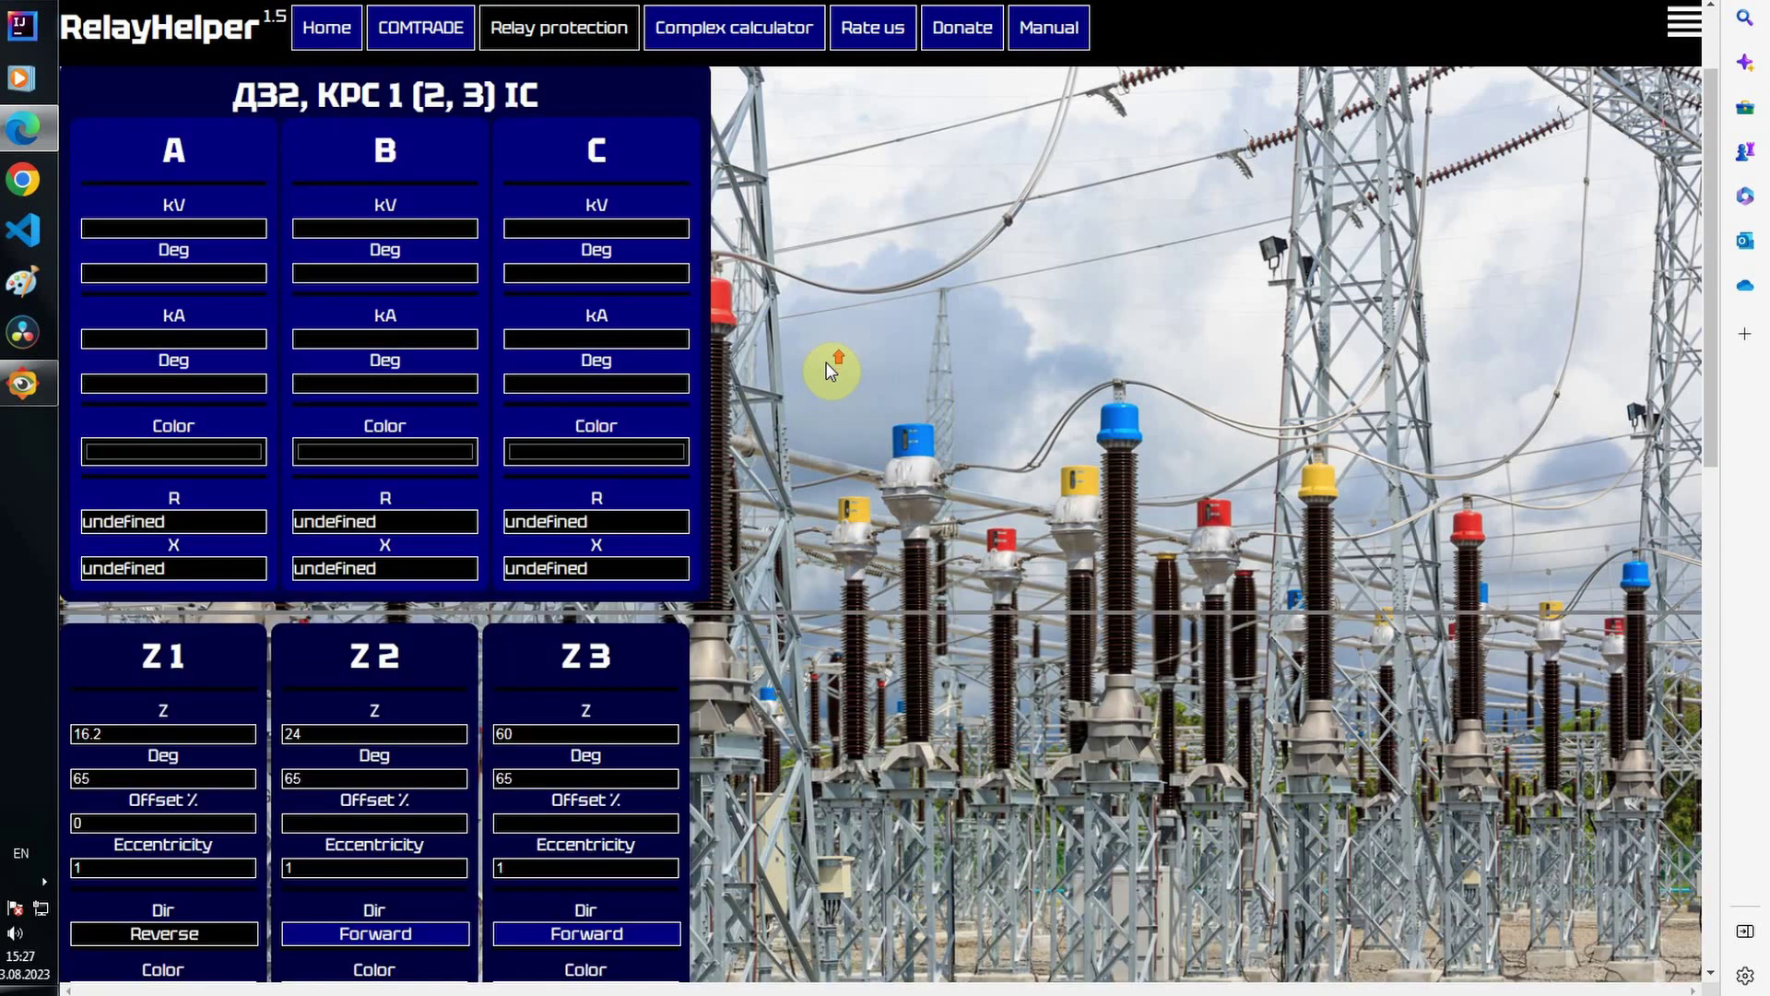
{"action": "scroll", "coordinate": [827, 372], "scroll_direction": "down", "scroll_amount": 5}
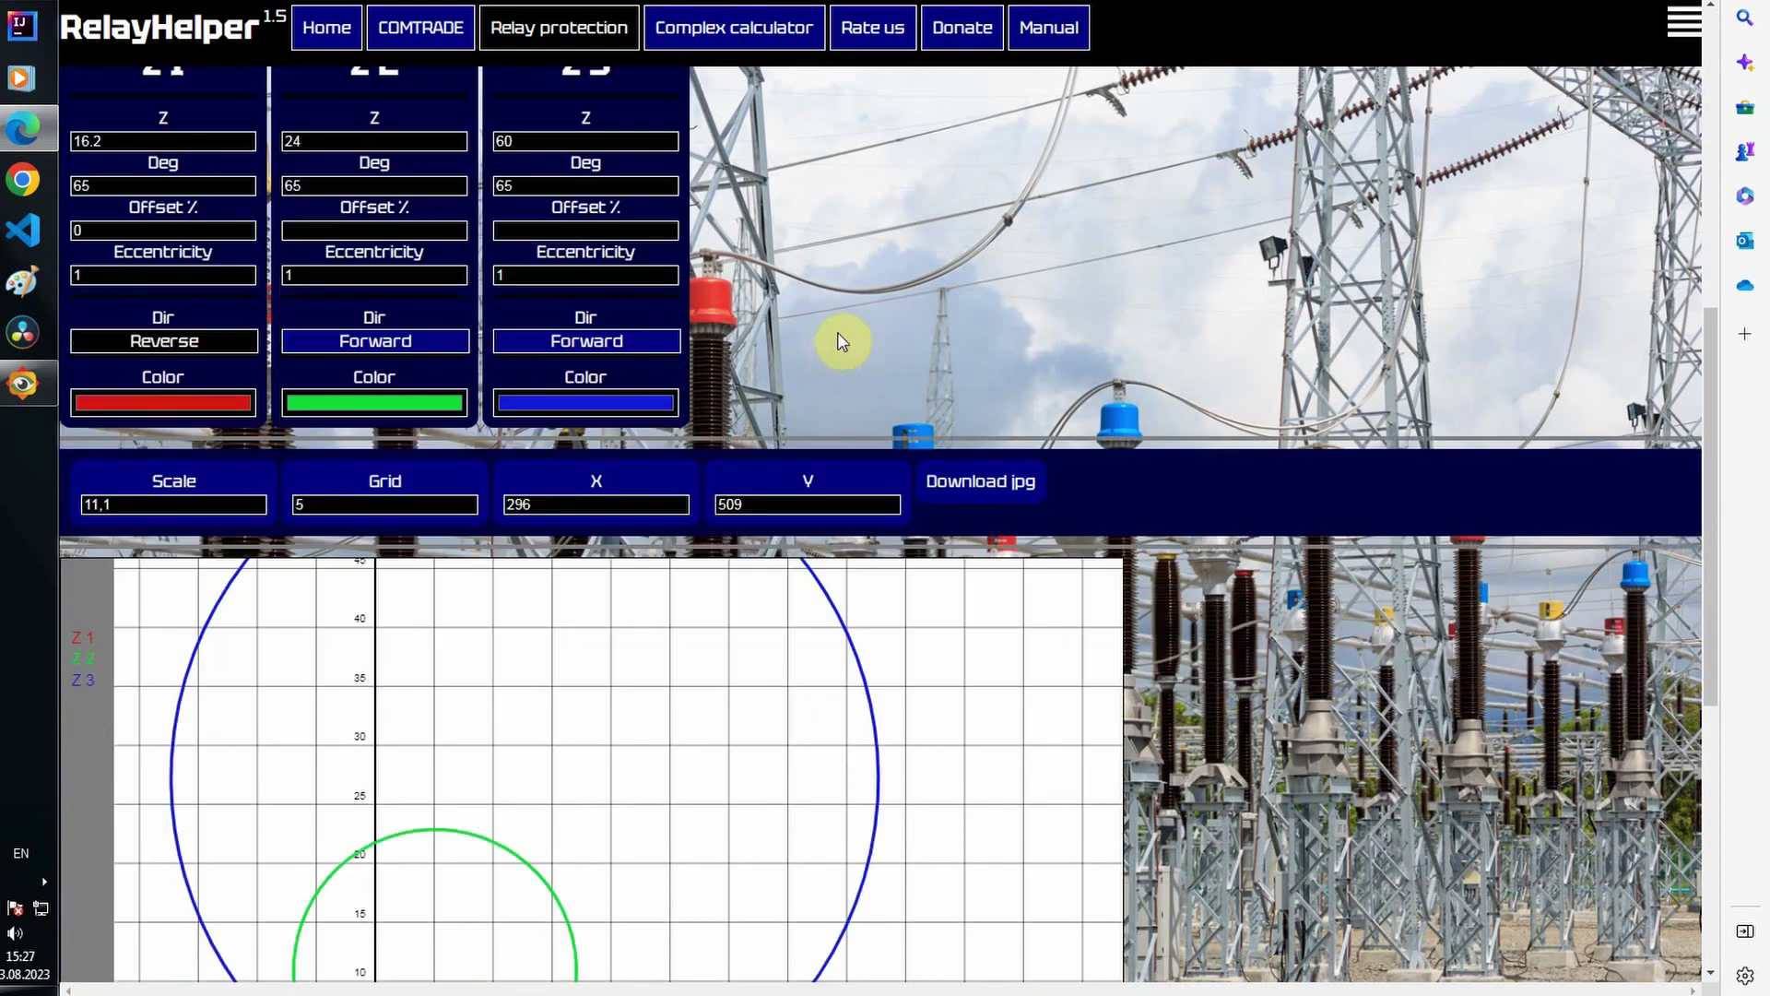
{"action": "scroll", "coordinate": [1373, 667], "scroll_direction": "down", "scroll_amount": 5}
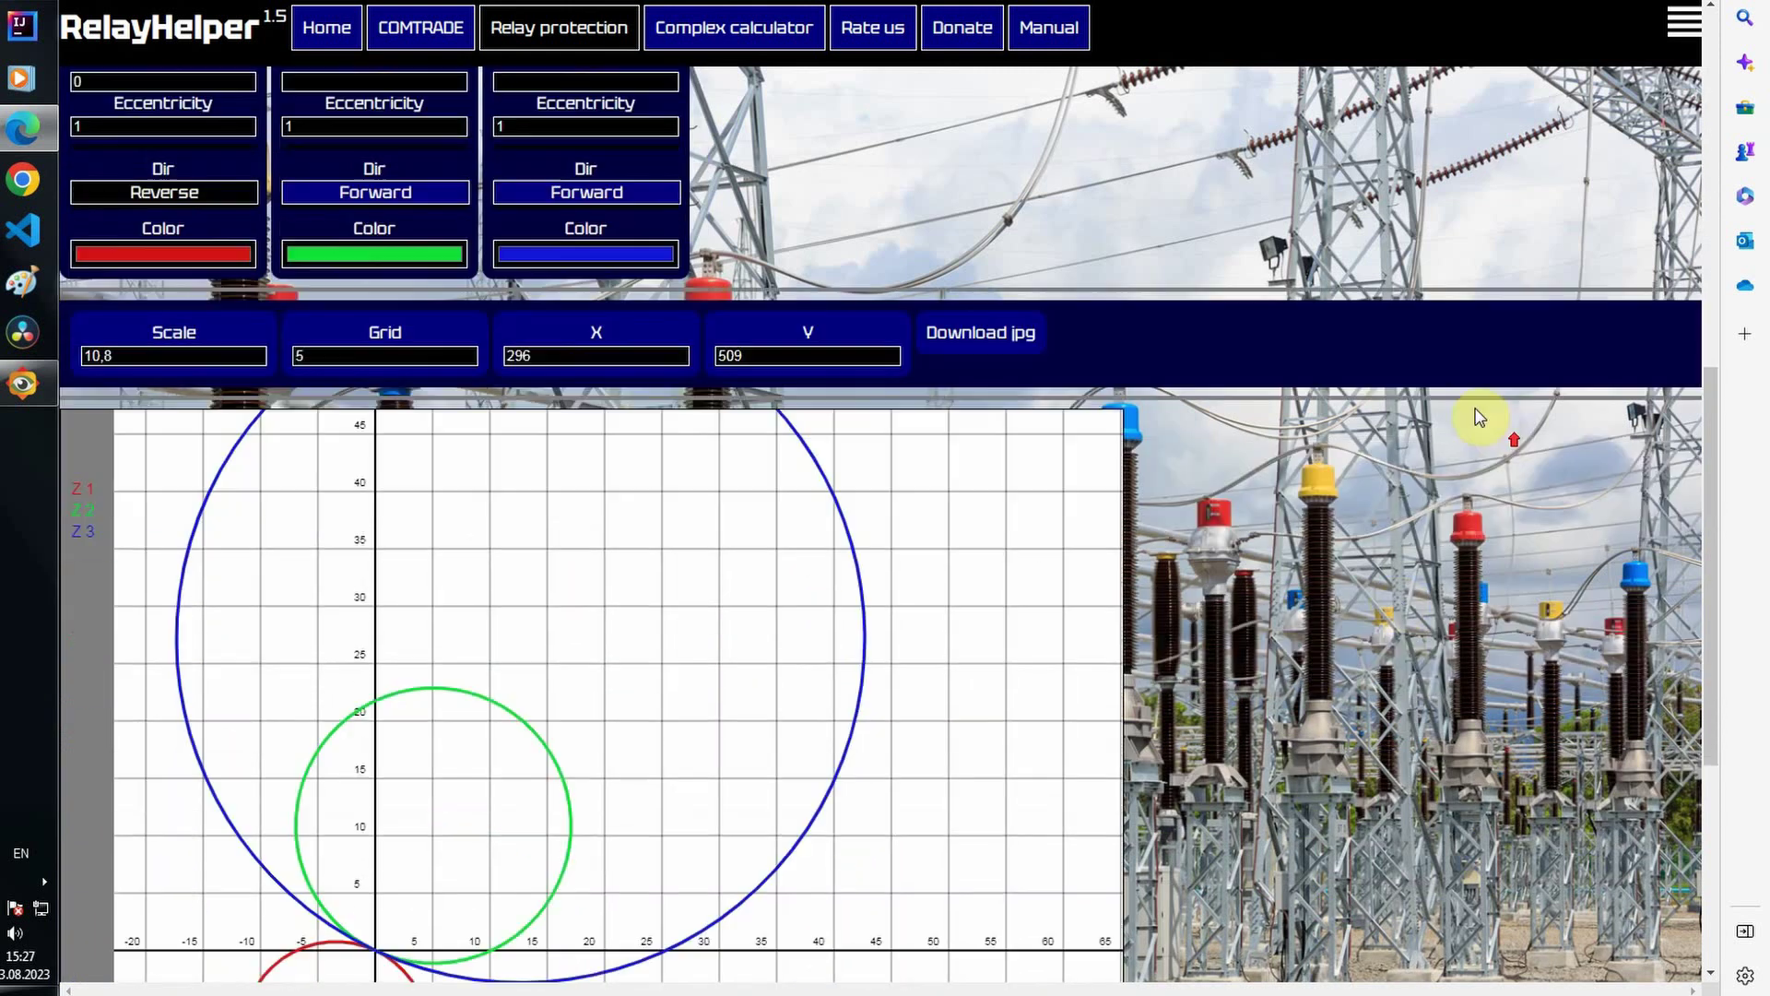
{"action": "scroll", "coordinate": [1396, 396], "scroll_direction": "up", "scroll_amount": 4}
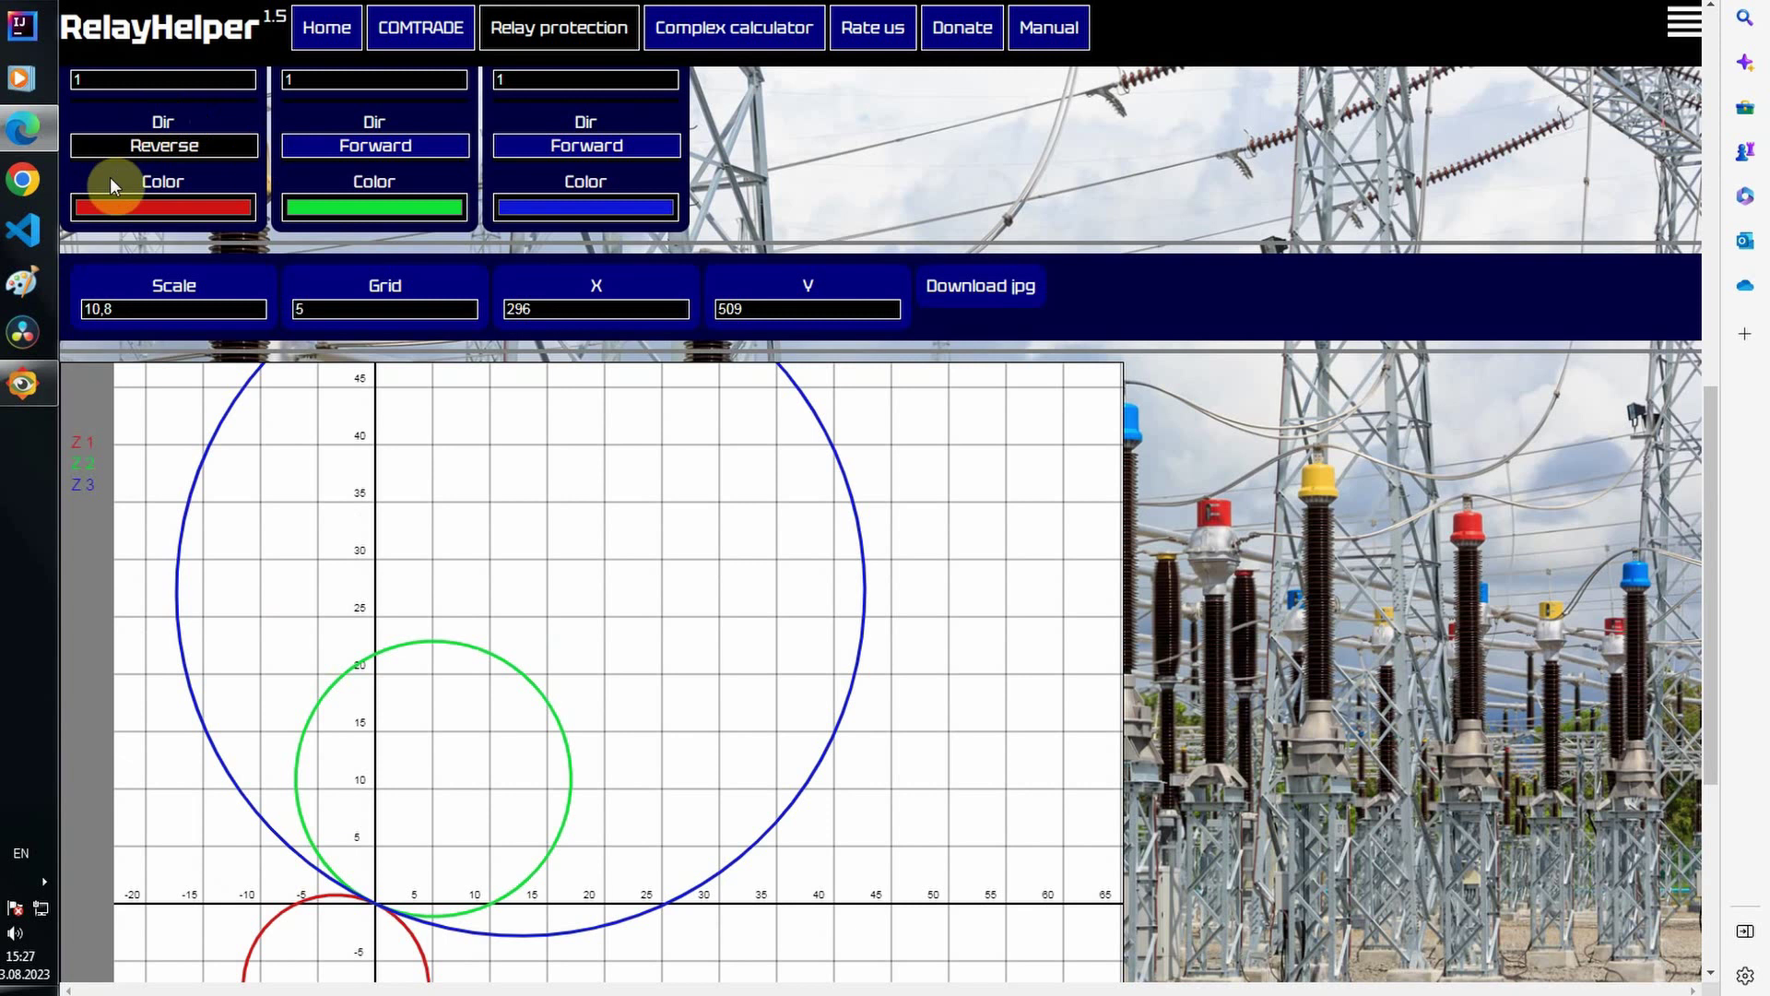
{"action": "left_click", "coordinate": [115, 146]}
{"action": "scroll", "coordinate": [1213, 406], "scroll_direction": "down", "scroll_amount": 4}
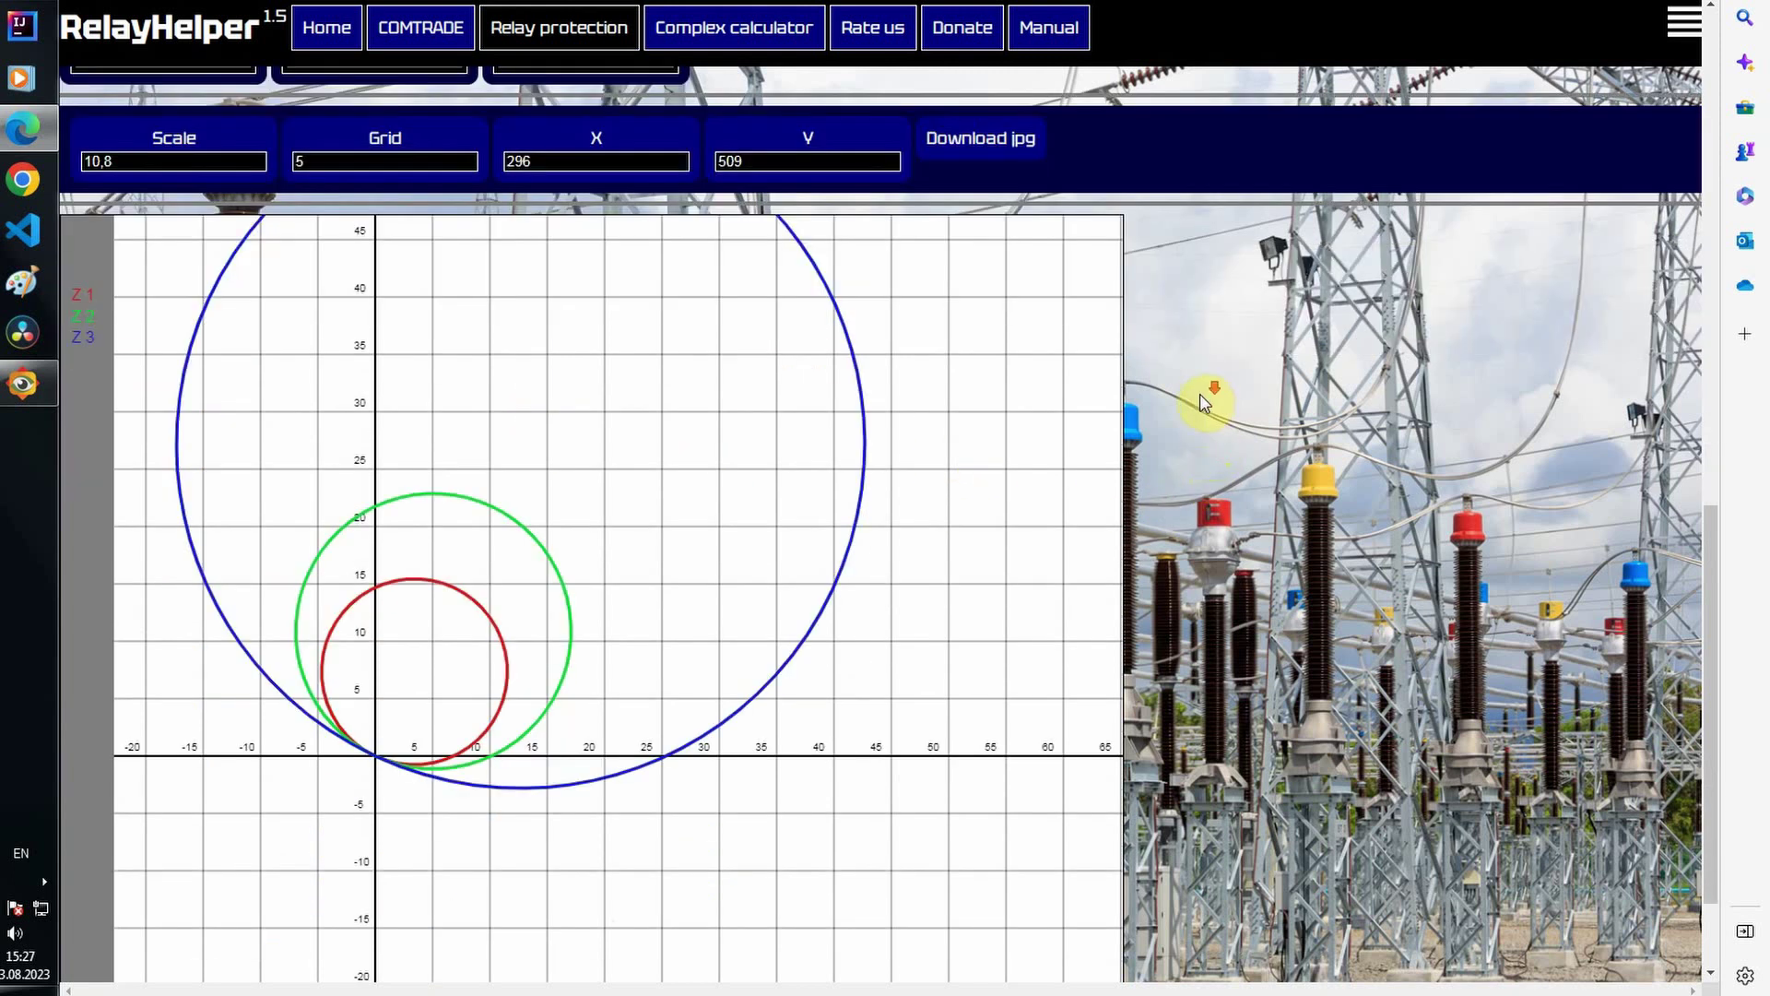
{"action": "left_click", "coordinate": [261, 828]}
{"action": "left_click", "coordinate": [393, 739]}
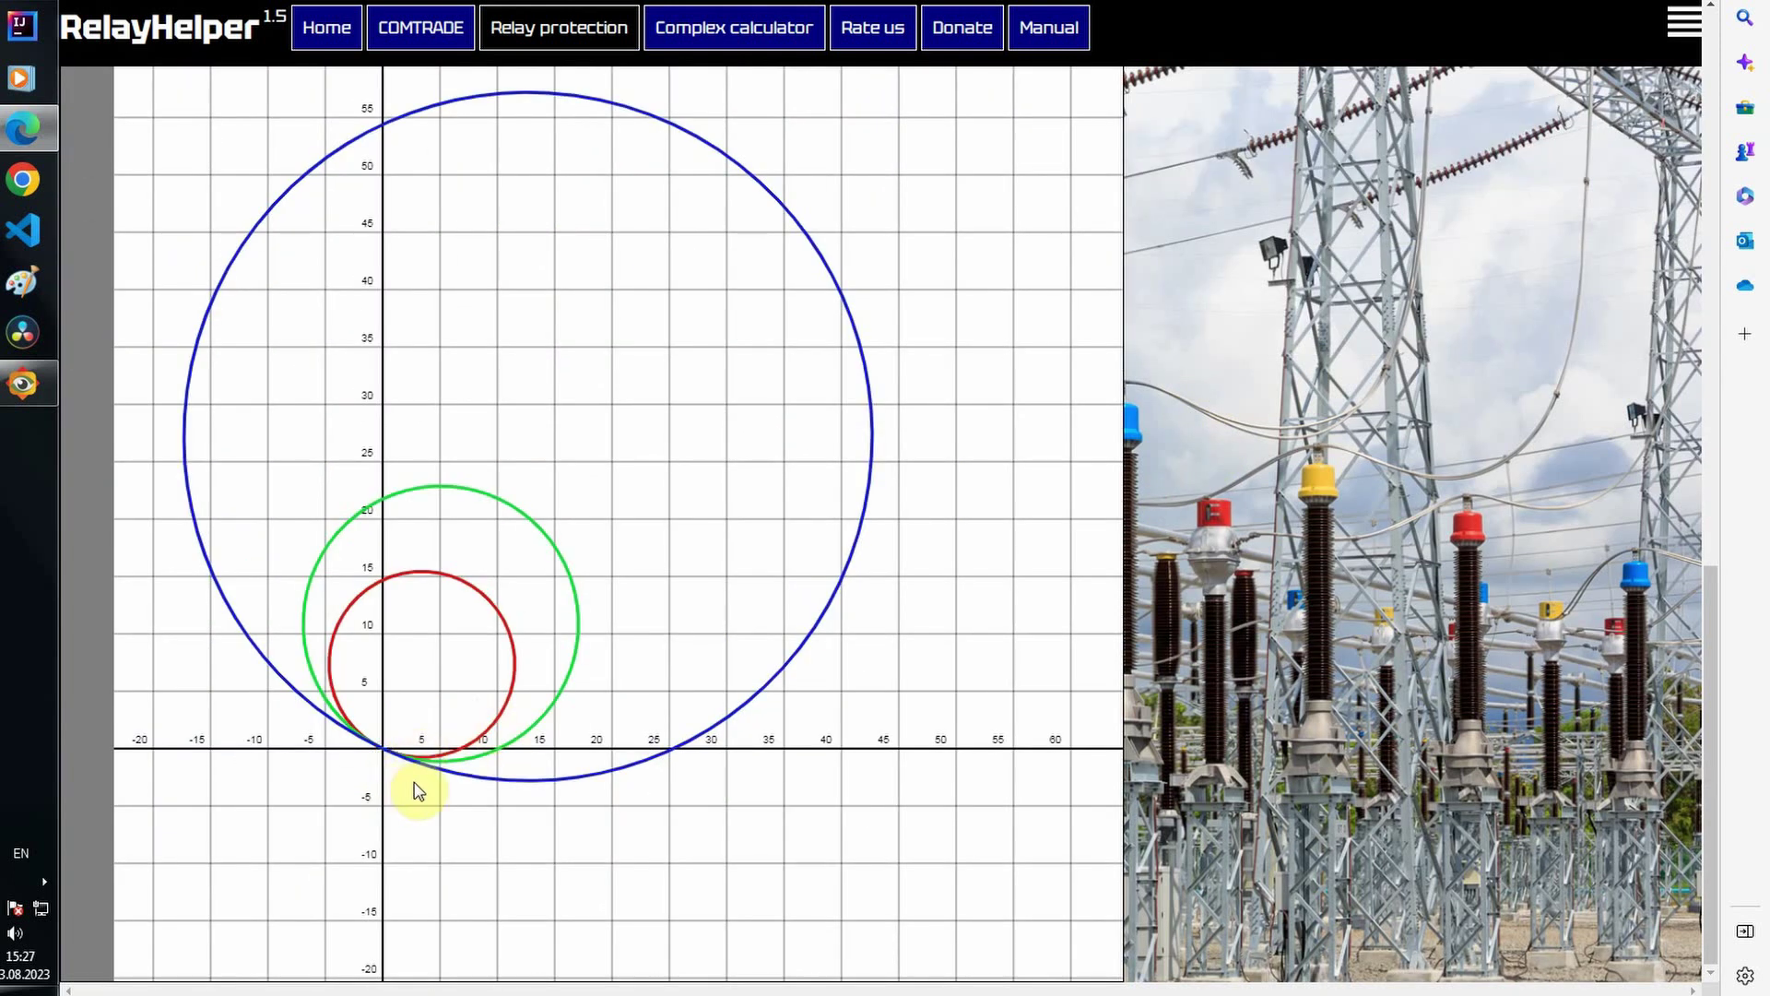
Step: Switch to the COMTRADE record and look through its bus voltage and line current channels
{"action": "scroll", "coordinate": [1298, 378], "scroll_direction": "up", "scroll_amount": 7}
{"action": "scroll", "coordinate": [1296, 369], "scroll_direction": "down", "scroll_amount": 2}
{"action": "left_click", "coordinate": [426, 28]}
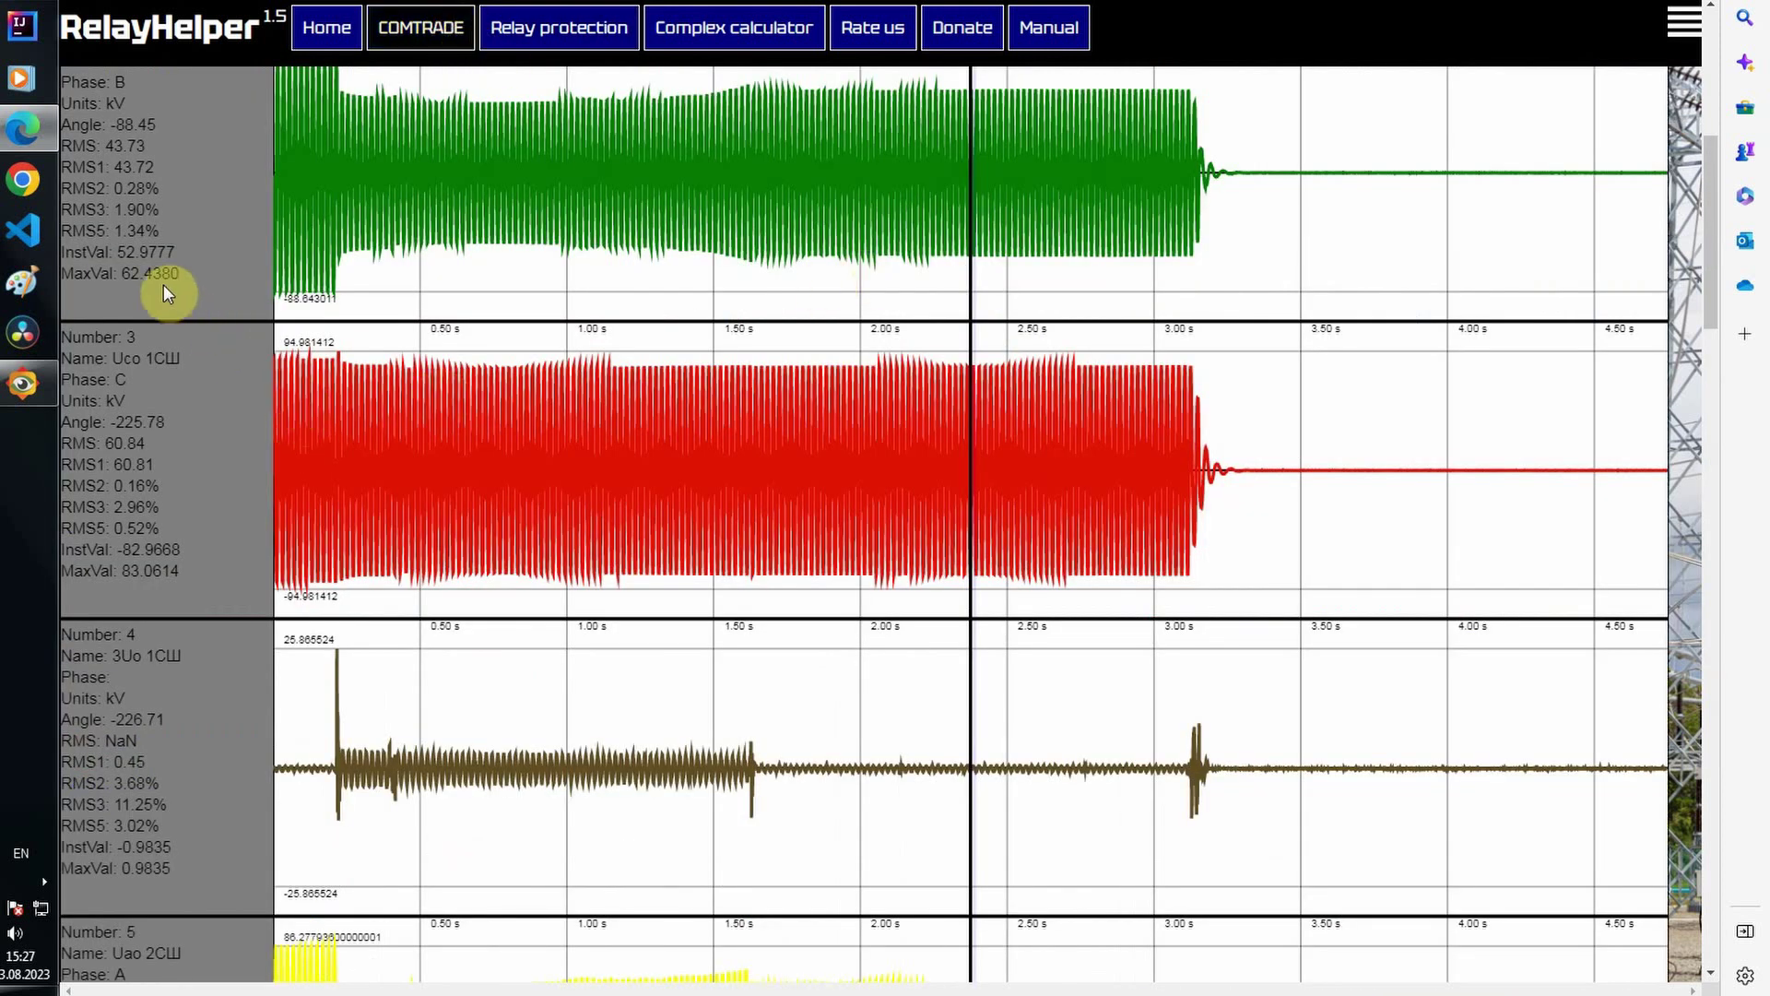
{"action": "scroll", "coordinate": [164, 293], "scroll_direction": "up", "scroll_amount": 7}
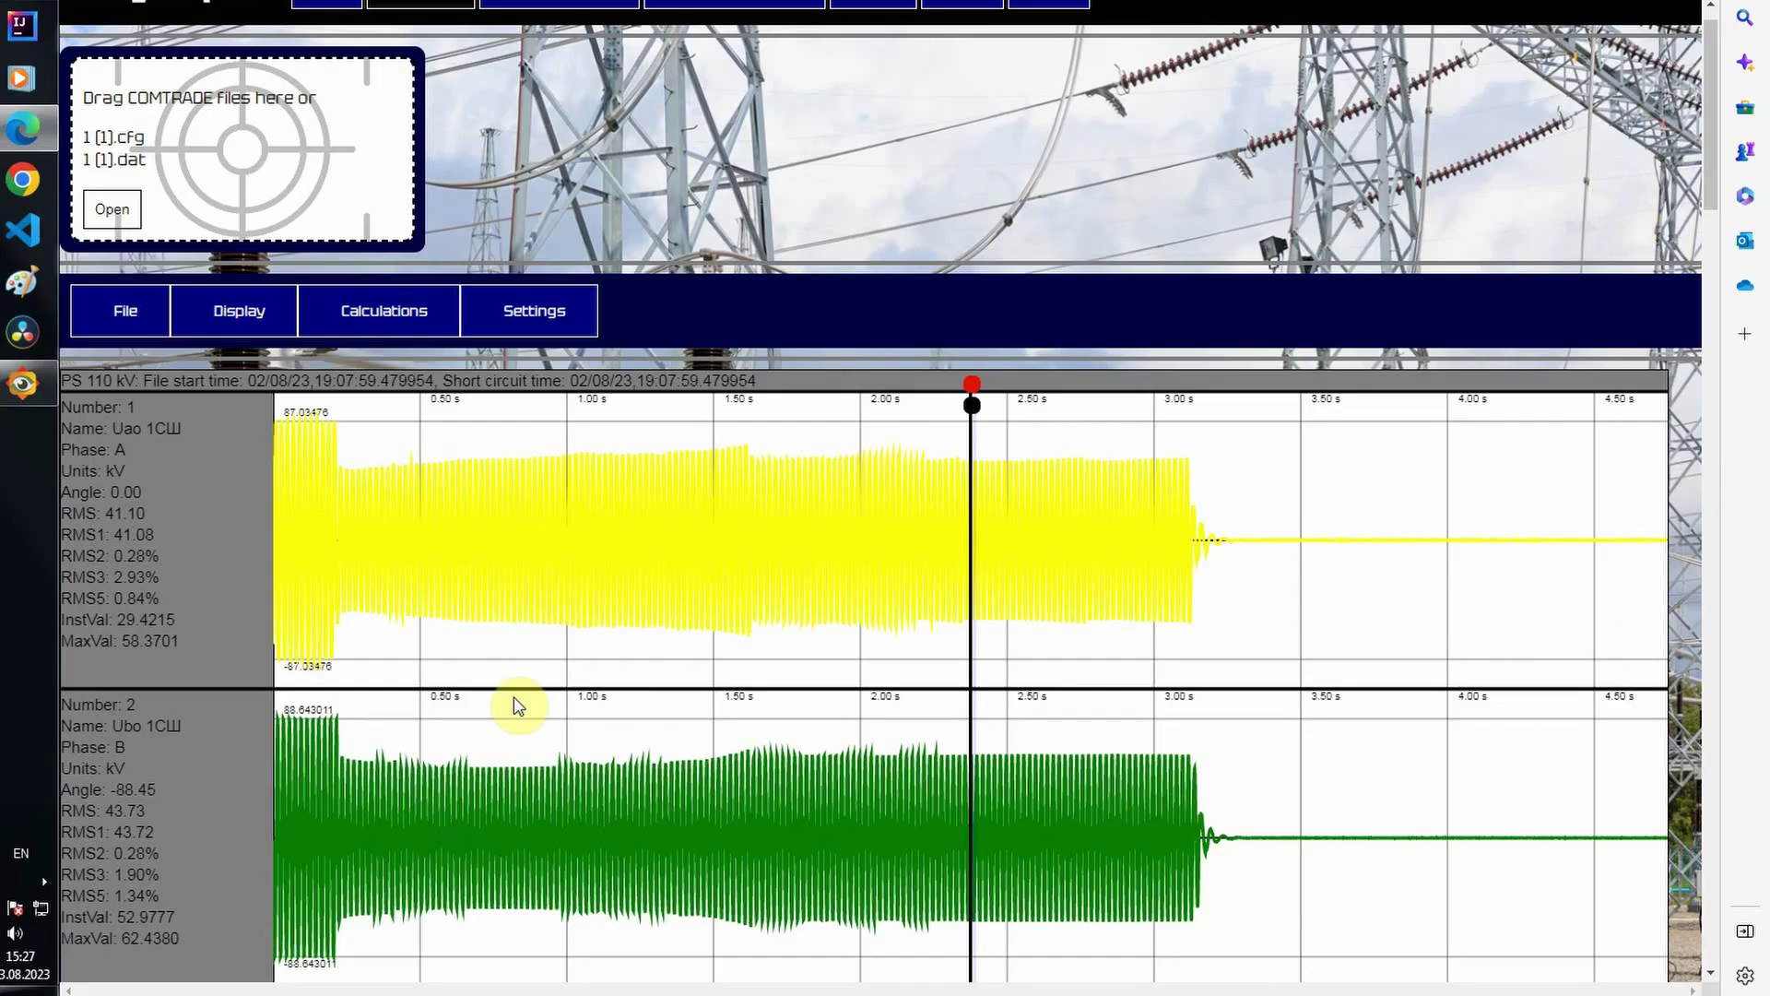
{"action": "scroll", "coordinate": [151, 556], "scroll_direction": "down", "scroll_amount": 4}
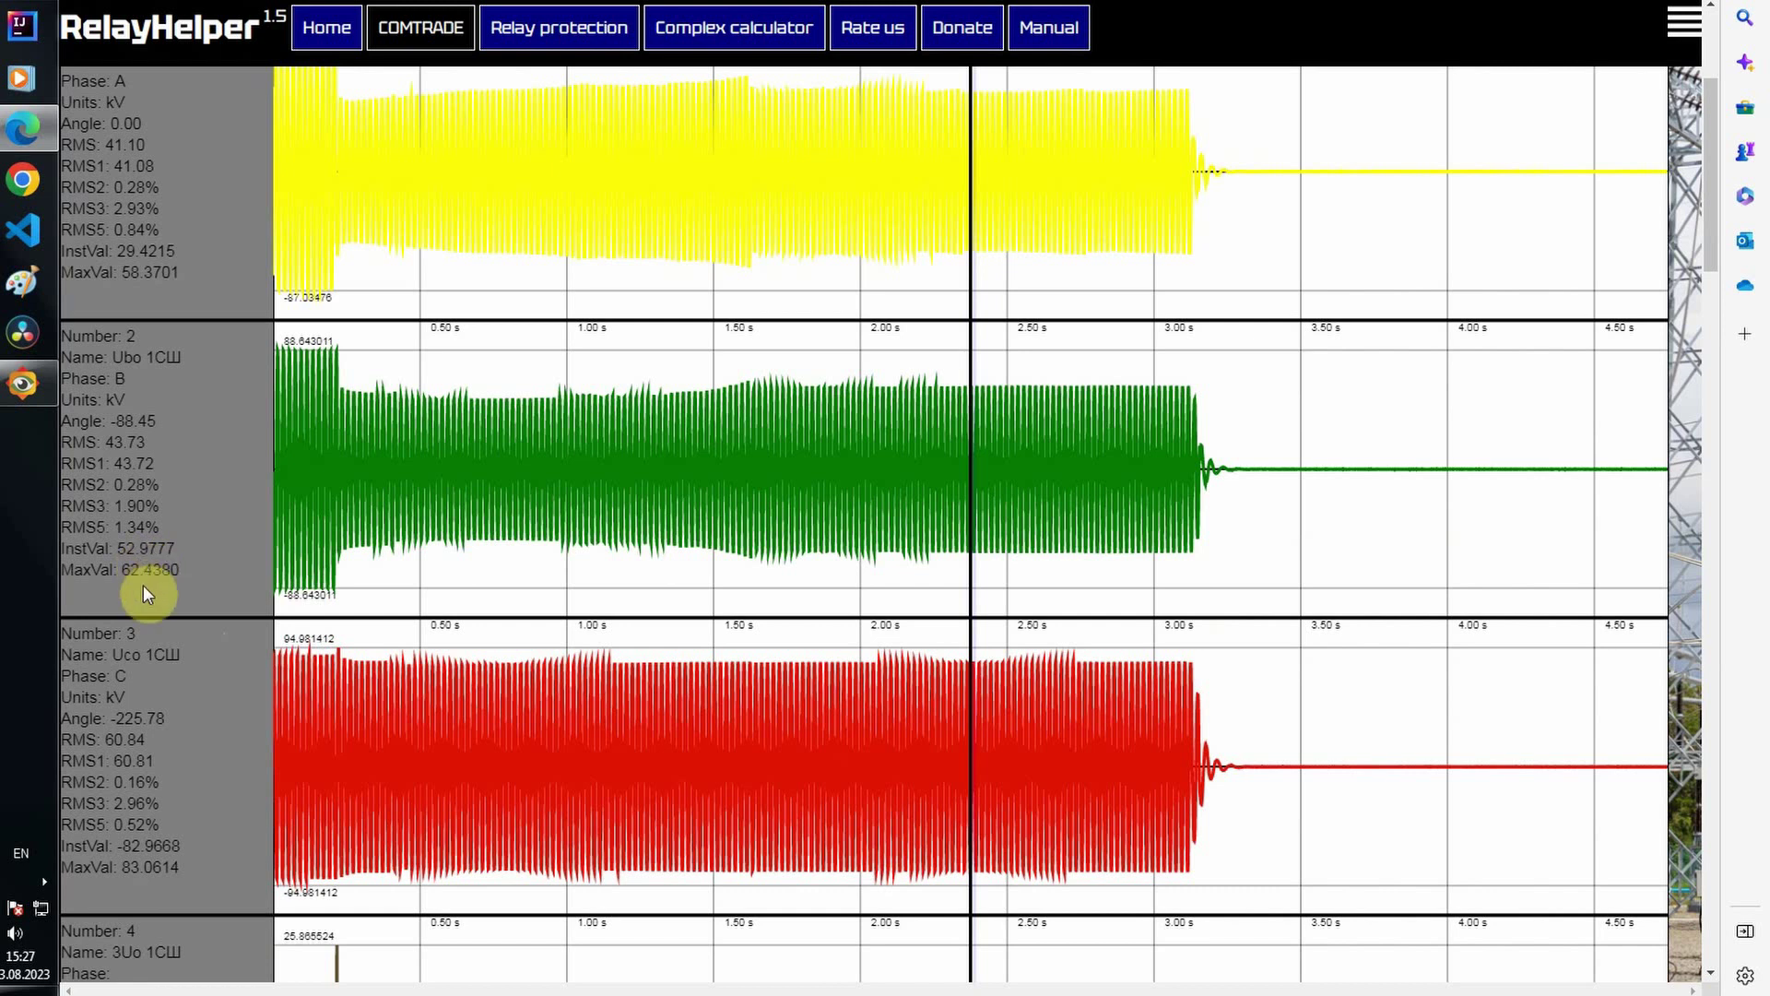
{"action": "scroll", "coordinate": [146, 586], "scroll_direction": "down", "scroll_amount": 6}
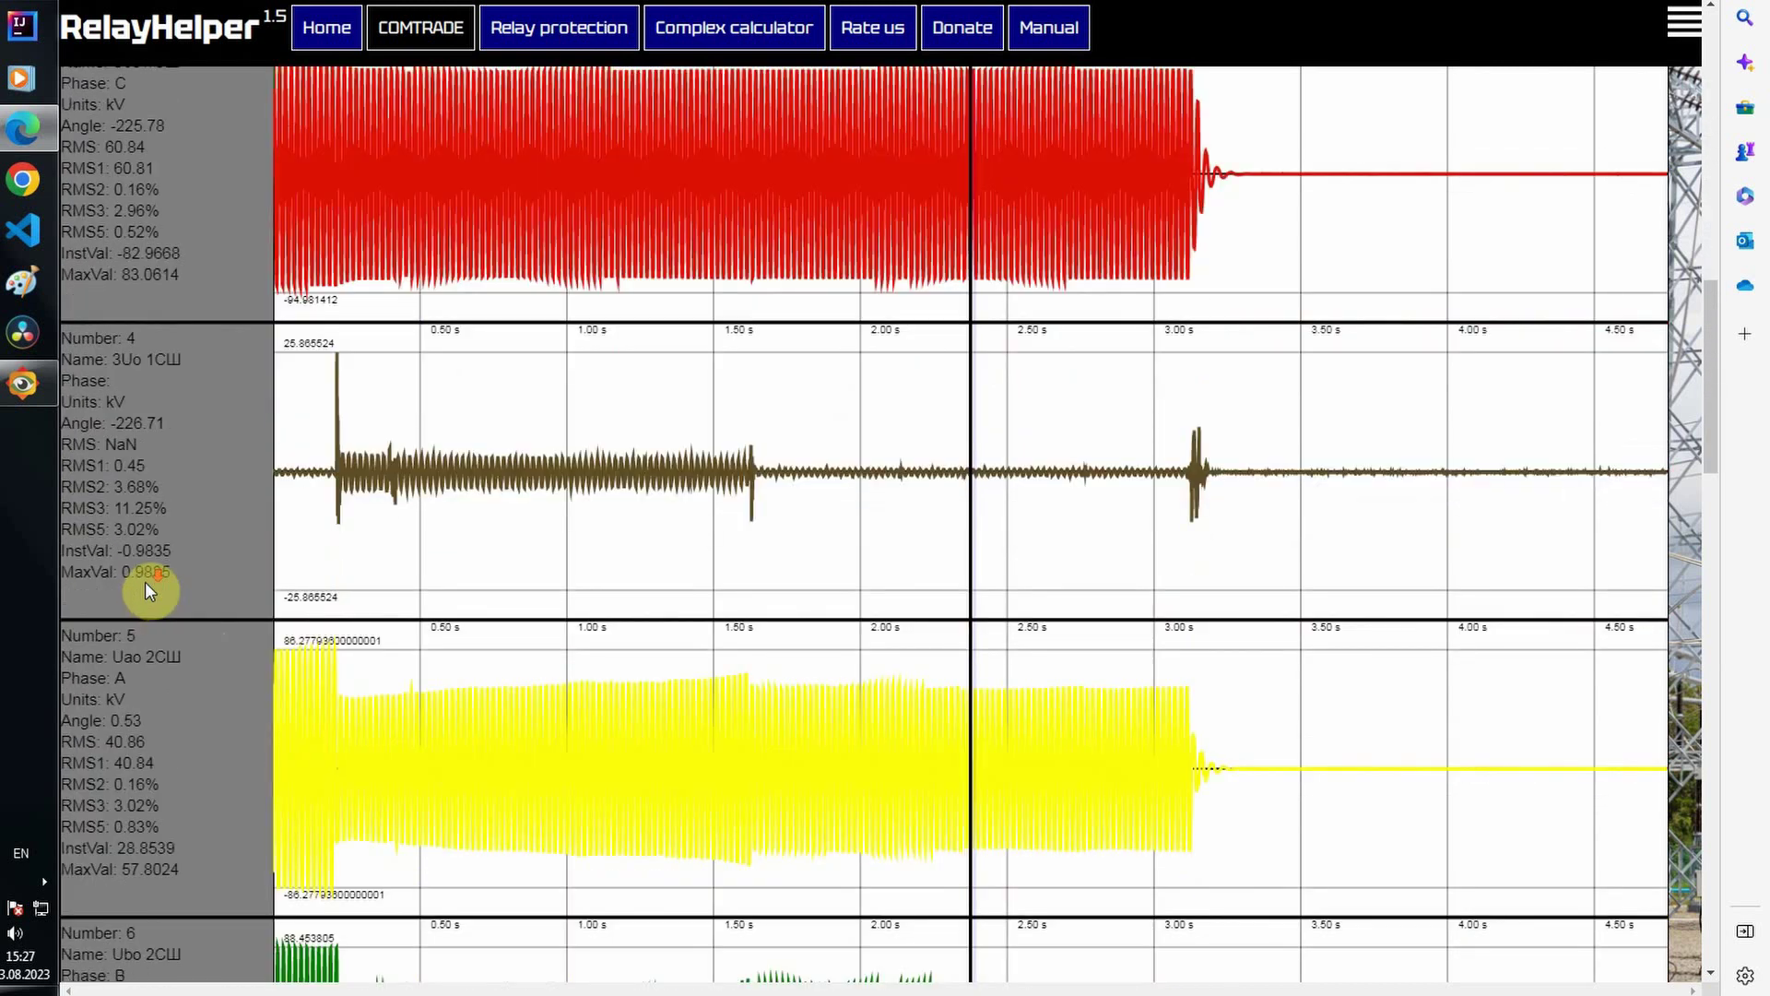
{"action": "scroll", "coordinate": [145, 582], "scroll_direction": "down", "scroll_amount": 13}
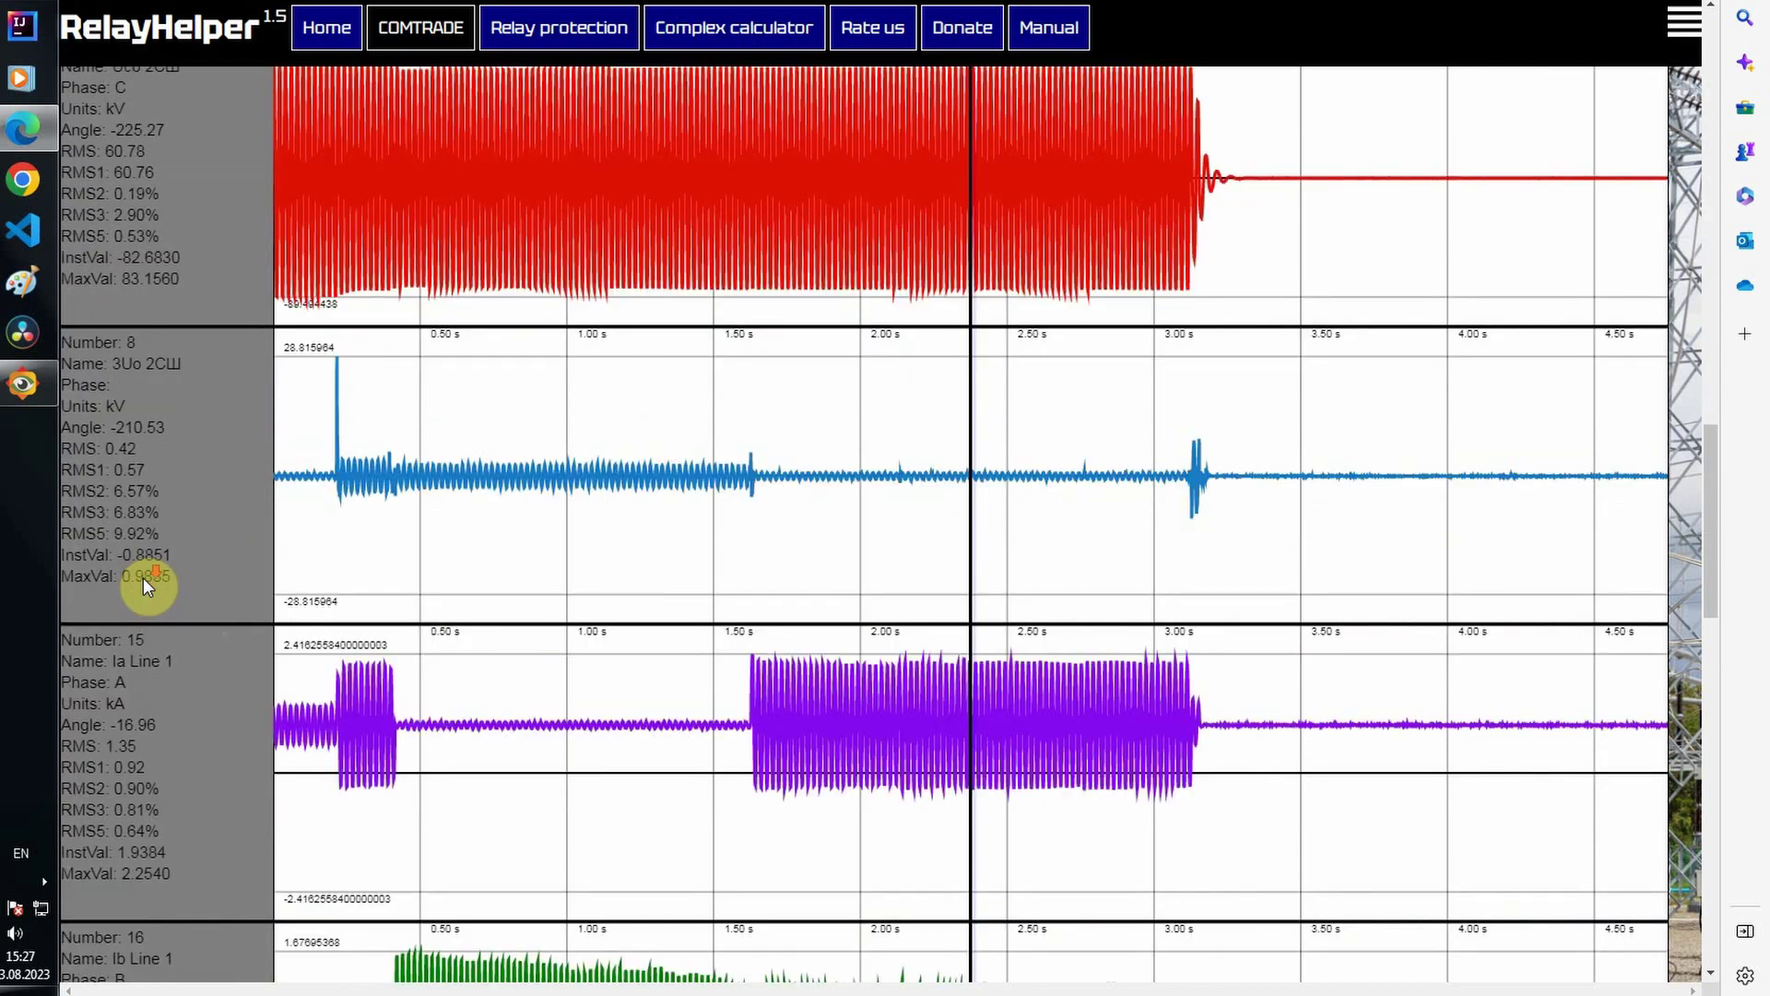
{"action": "scroll", "coordinate": [142, 577], "scroll_direction": "down", "scroll_amount": 11}
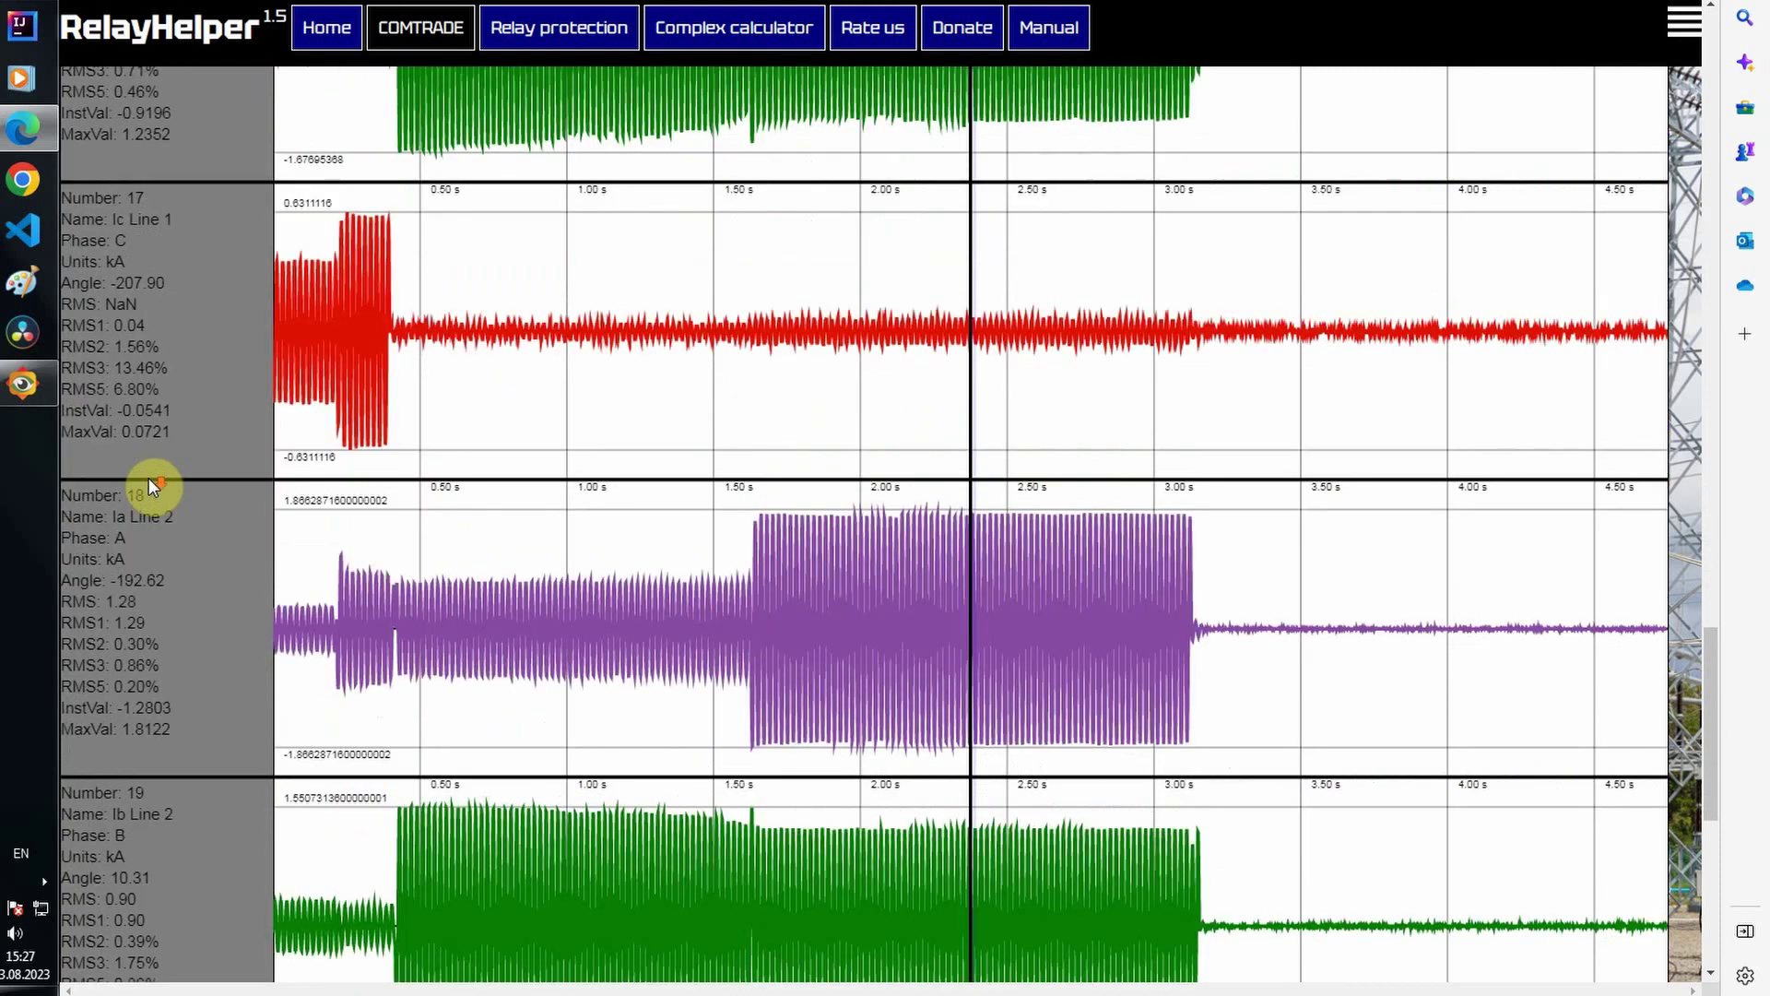
{"action": "scroll", "coordinate": [148, 477], "scroll_direction": "down", "scroll_amount": 8}
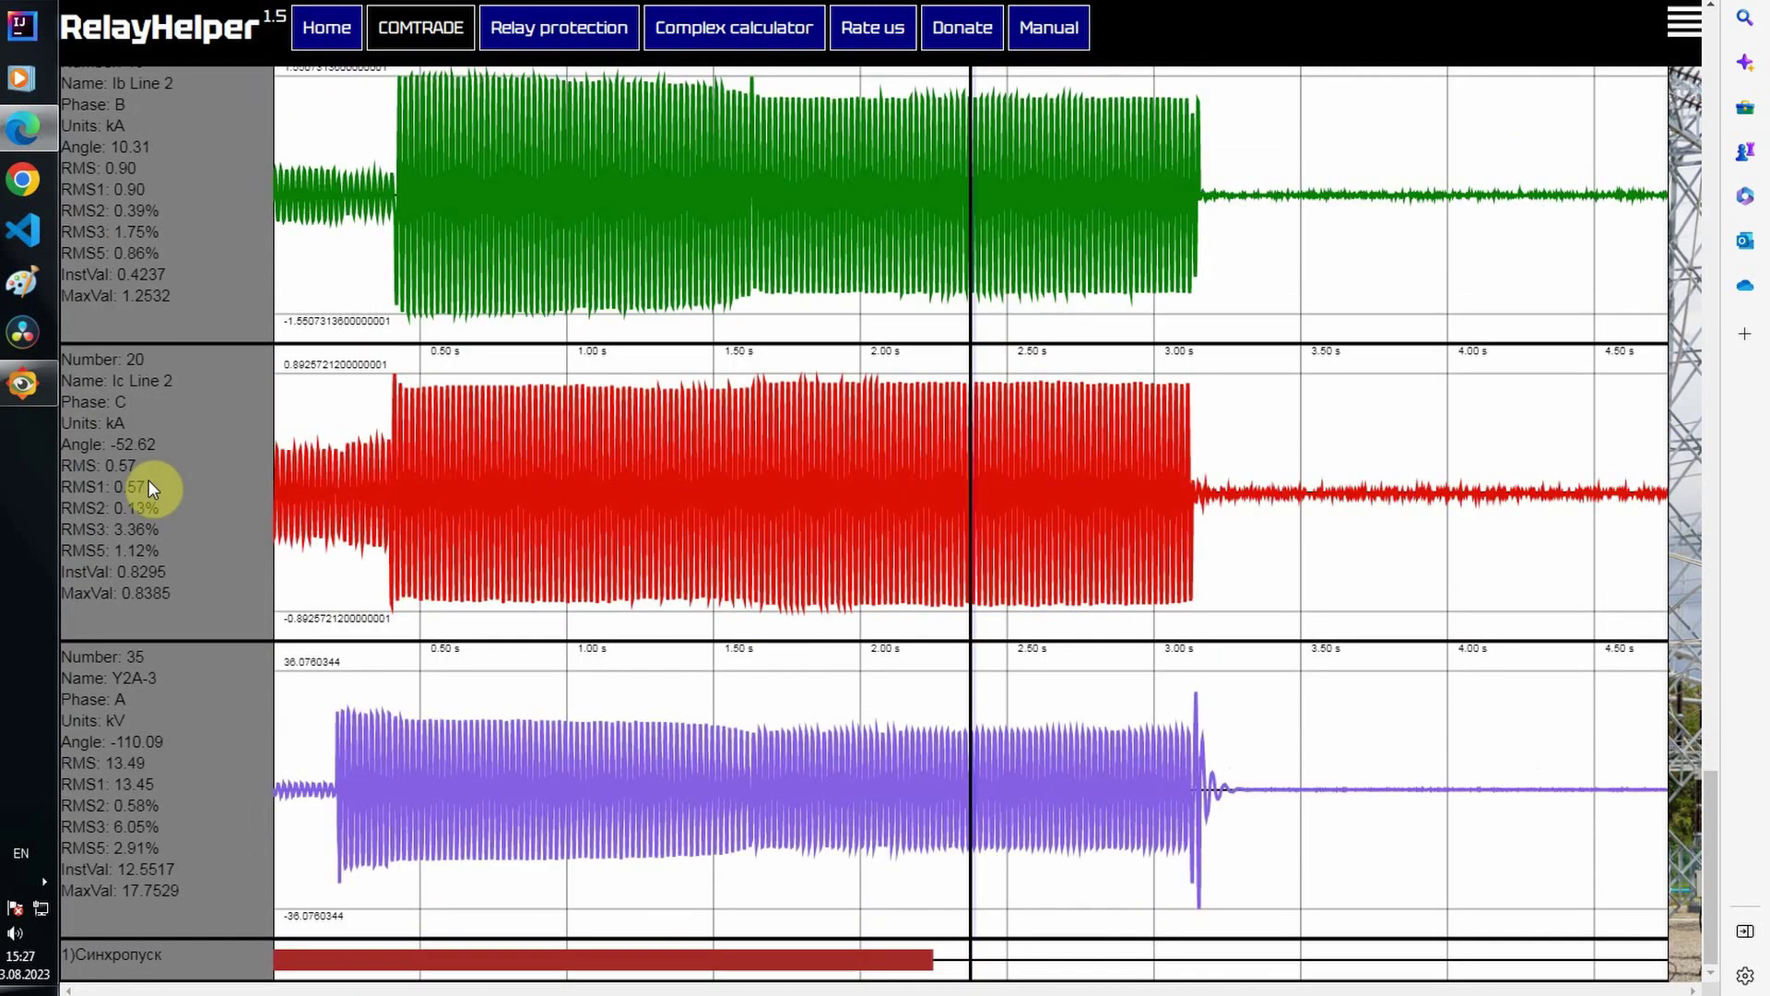
{"action": "scroll", "coordinate": [157, 539], "scroll_direction": "up", "scroll_amount": 20}
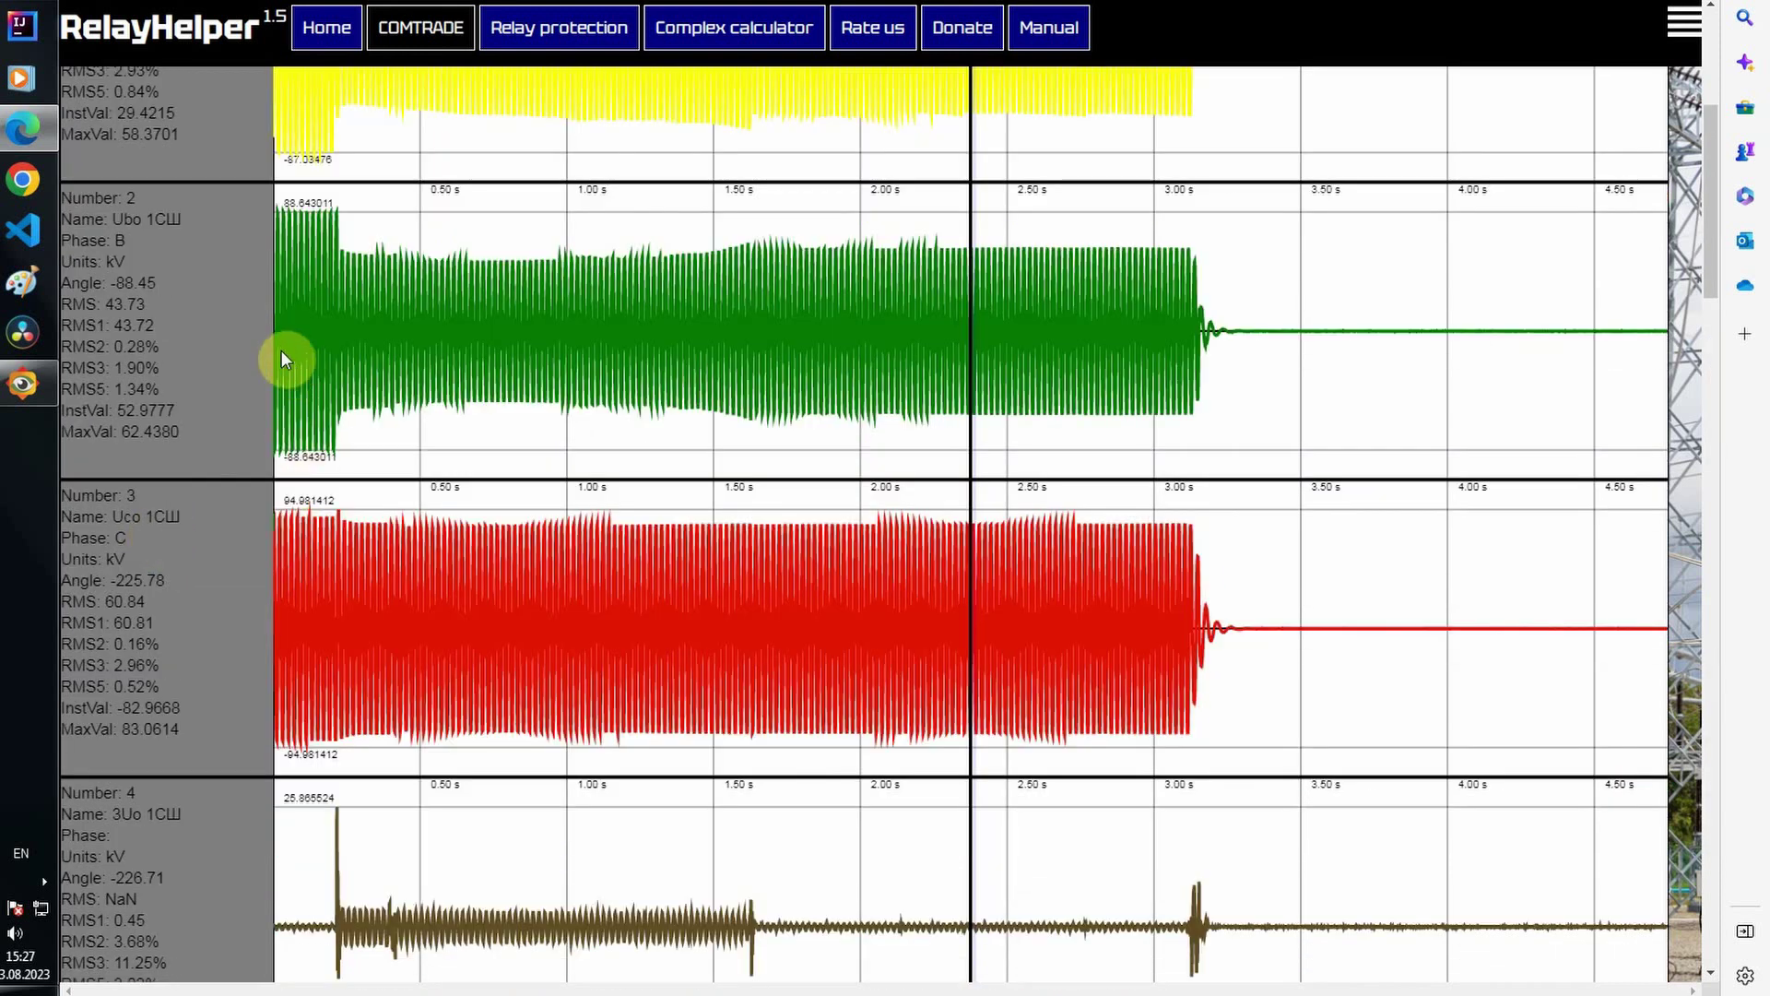
{"action": "scroll", "coordinate": [280, 351], "scroll_direction": "up", "scroll_amount": 6}
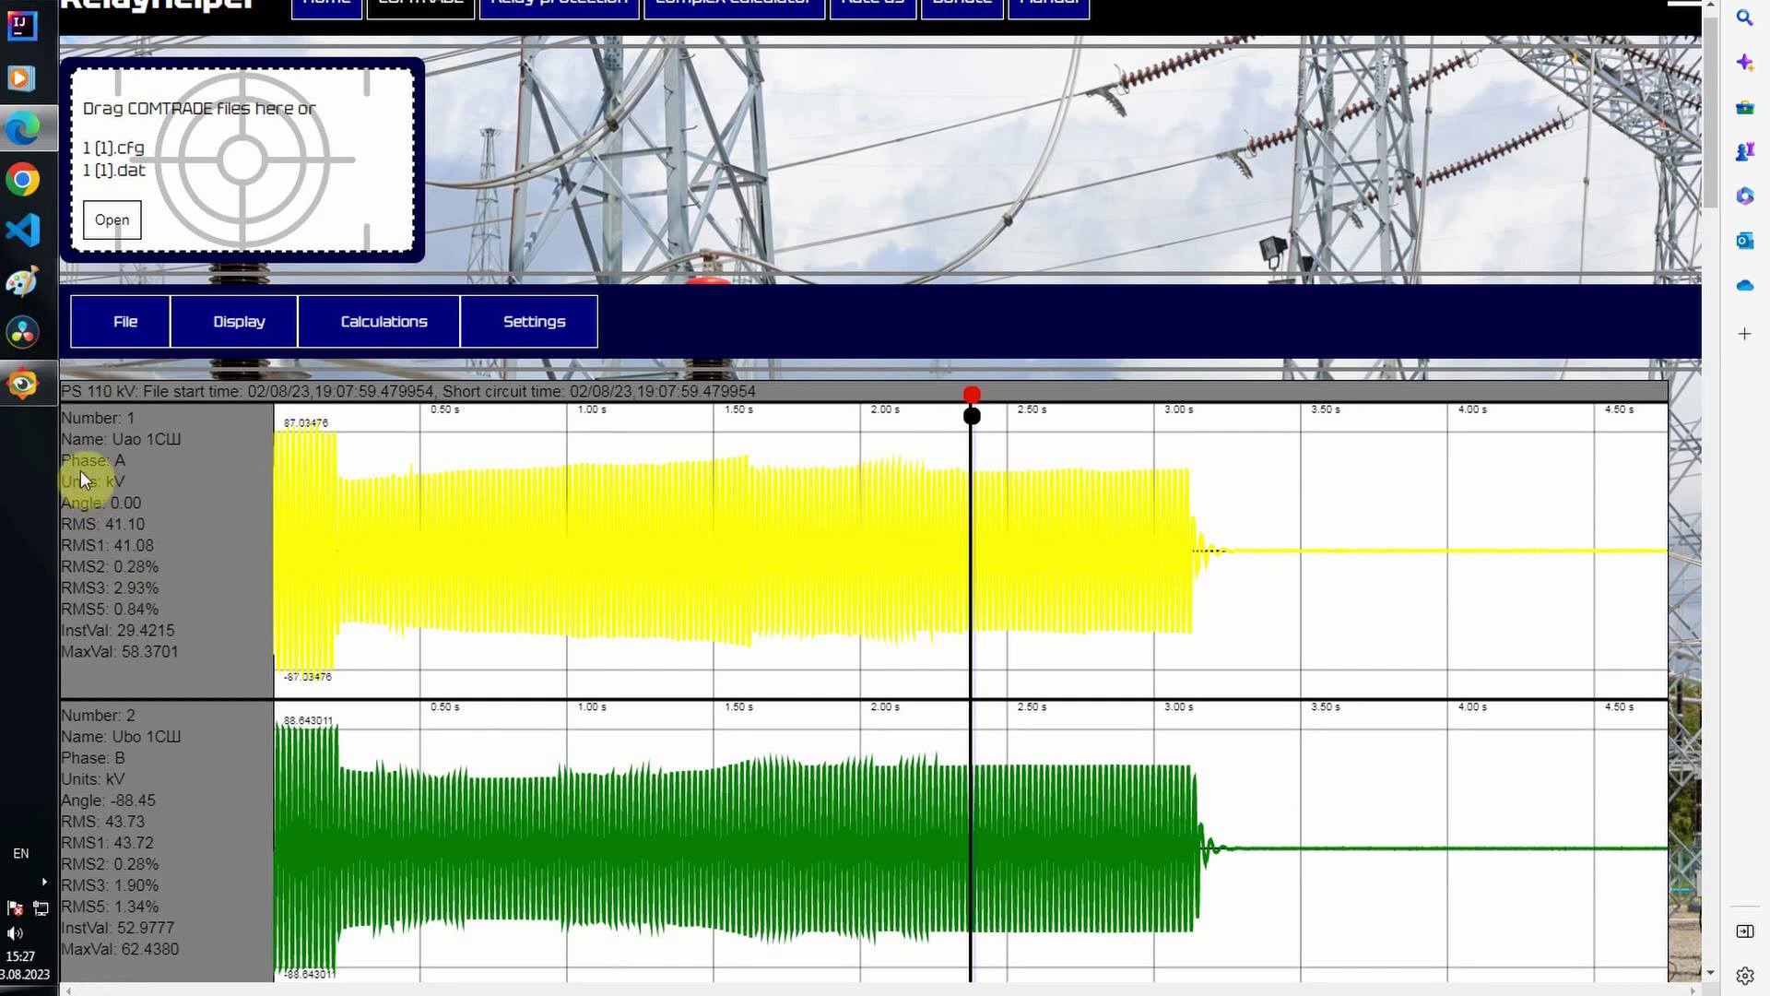
{"action": "scroll", "coordinate": [139, 456], "scroll_direction": "down", "scroll_amount": 13}
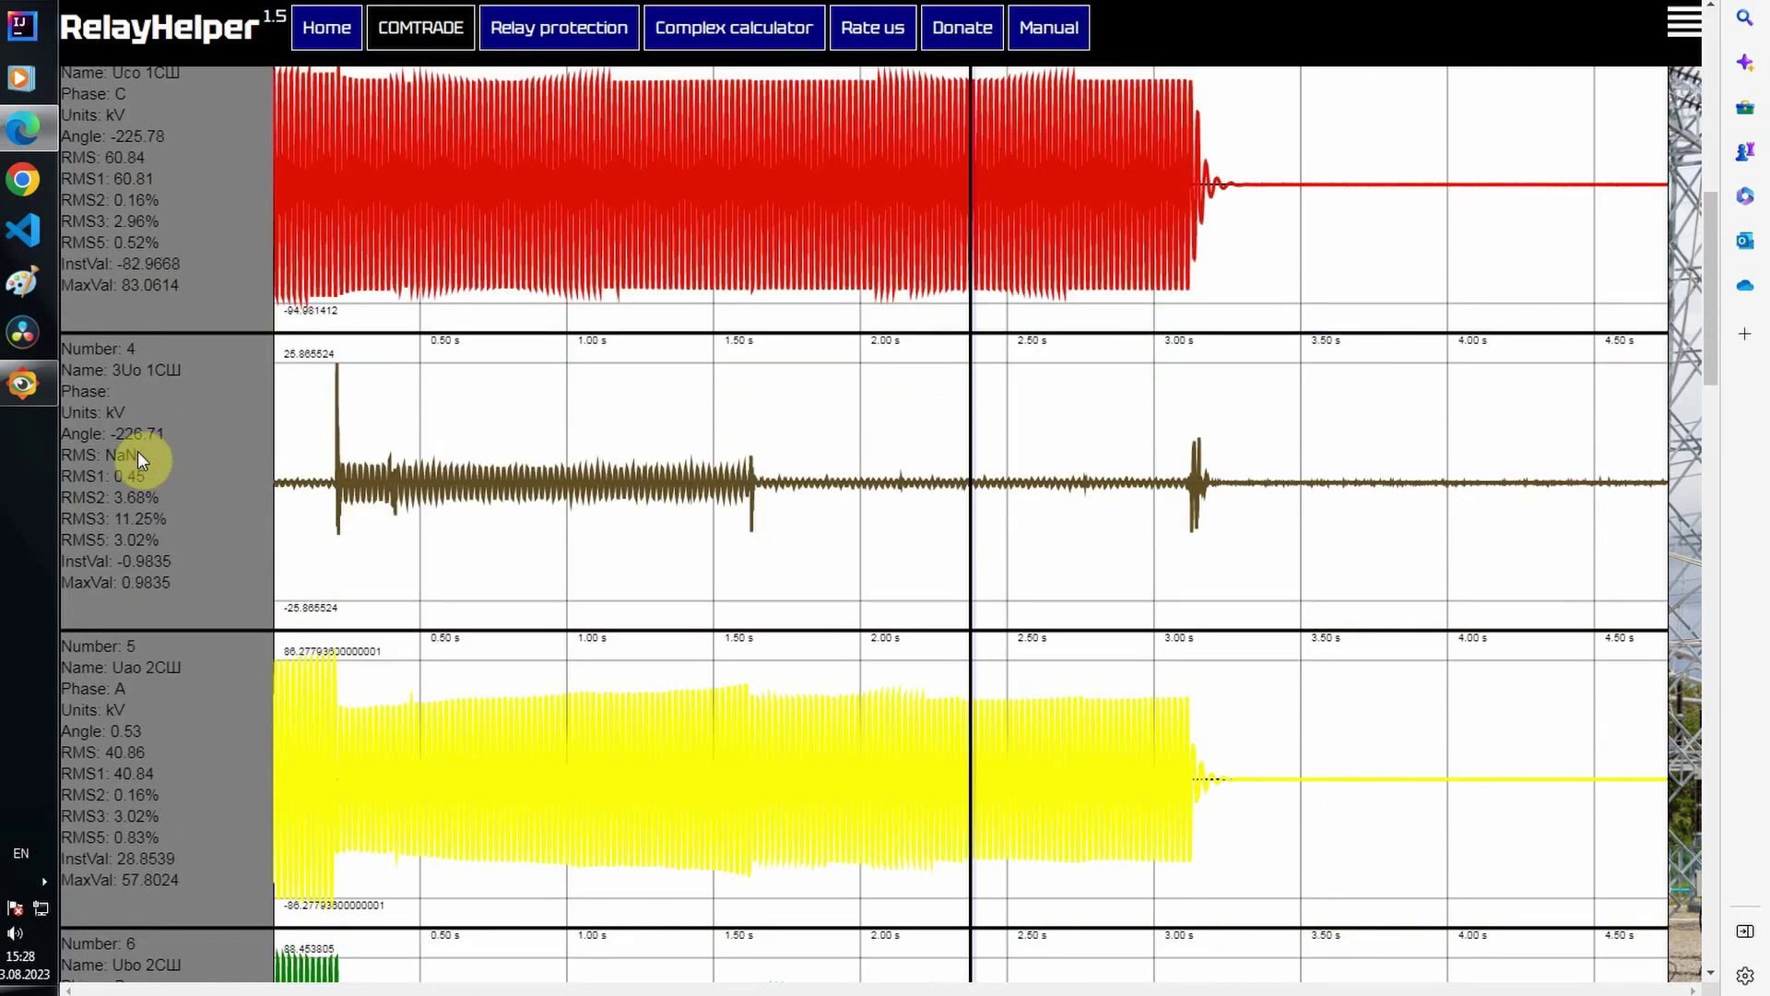
{"action": "scroll", "coordinate": [136, 450], "scroll_direction": "down", "scroll_amount": 20}
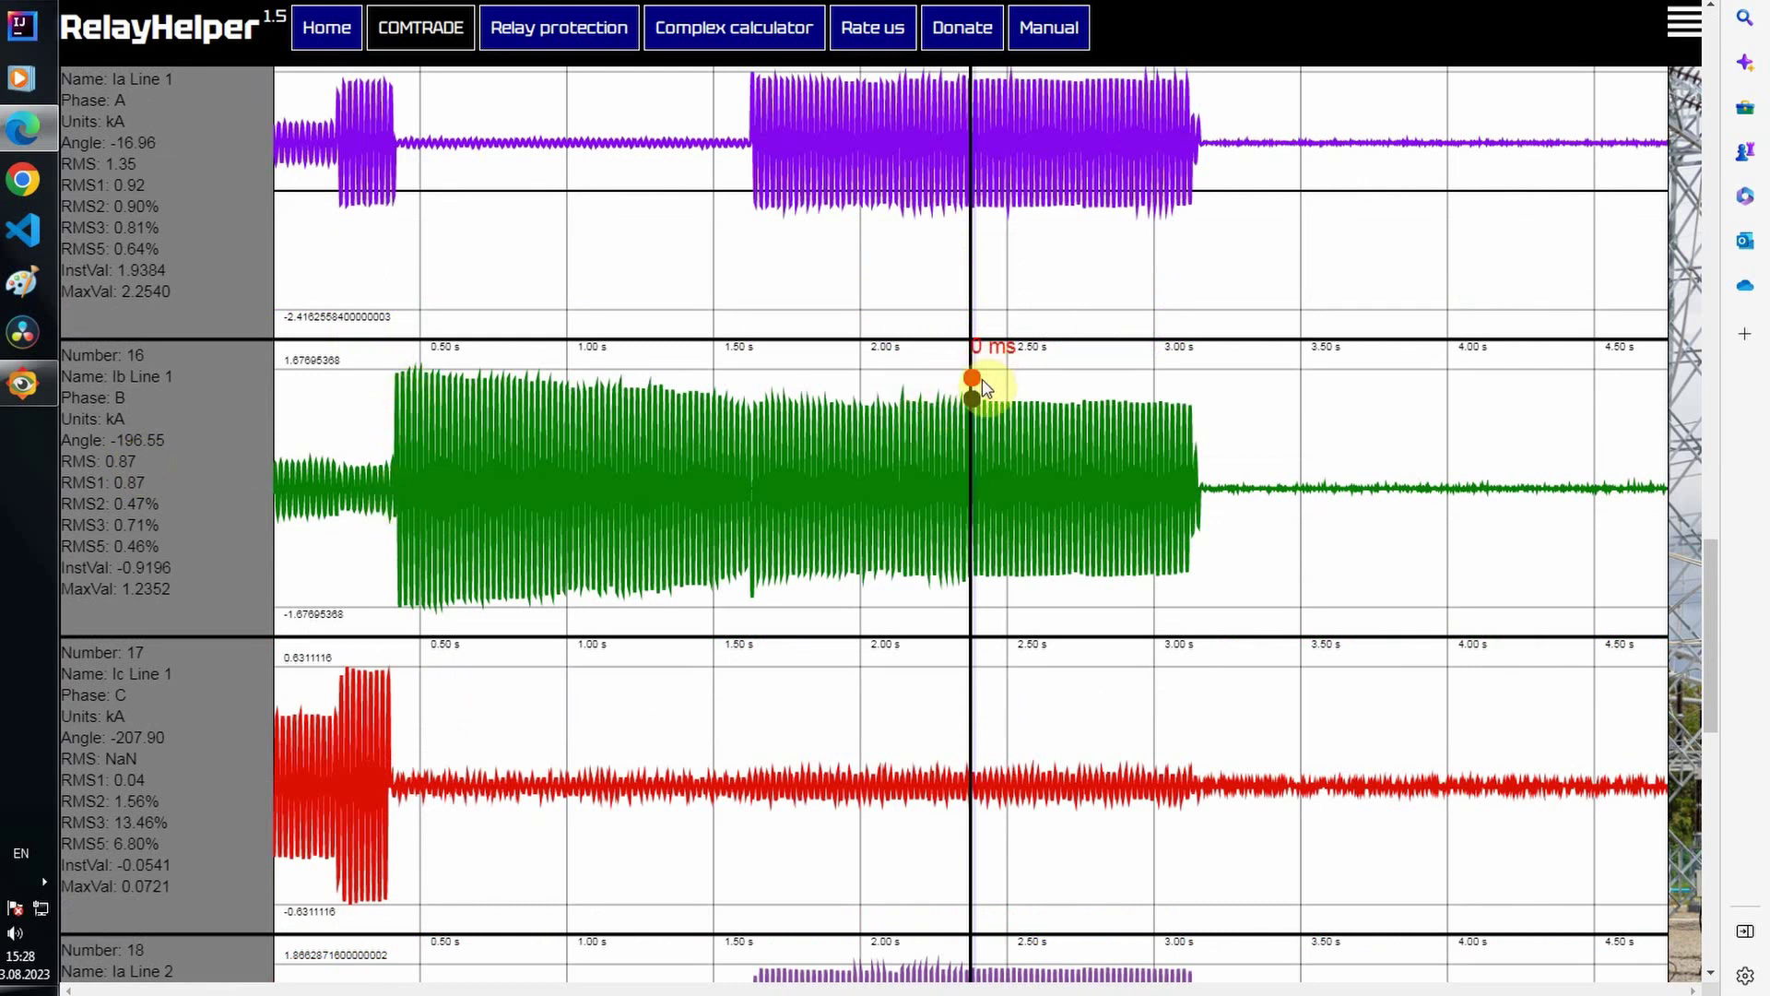
Step: Compare the Line 1 currents with the red cursor about 2069 ms before the black cursor and just after it
{"action": "left_click", "coordinate": [945, 387]}
{"action": "left_click_drag", "start_coordinate": [682, 390], "coordinate": [366, 400]}
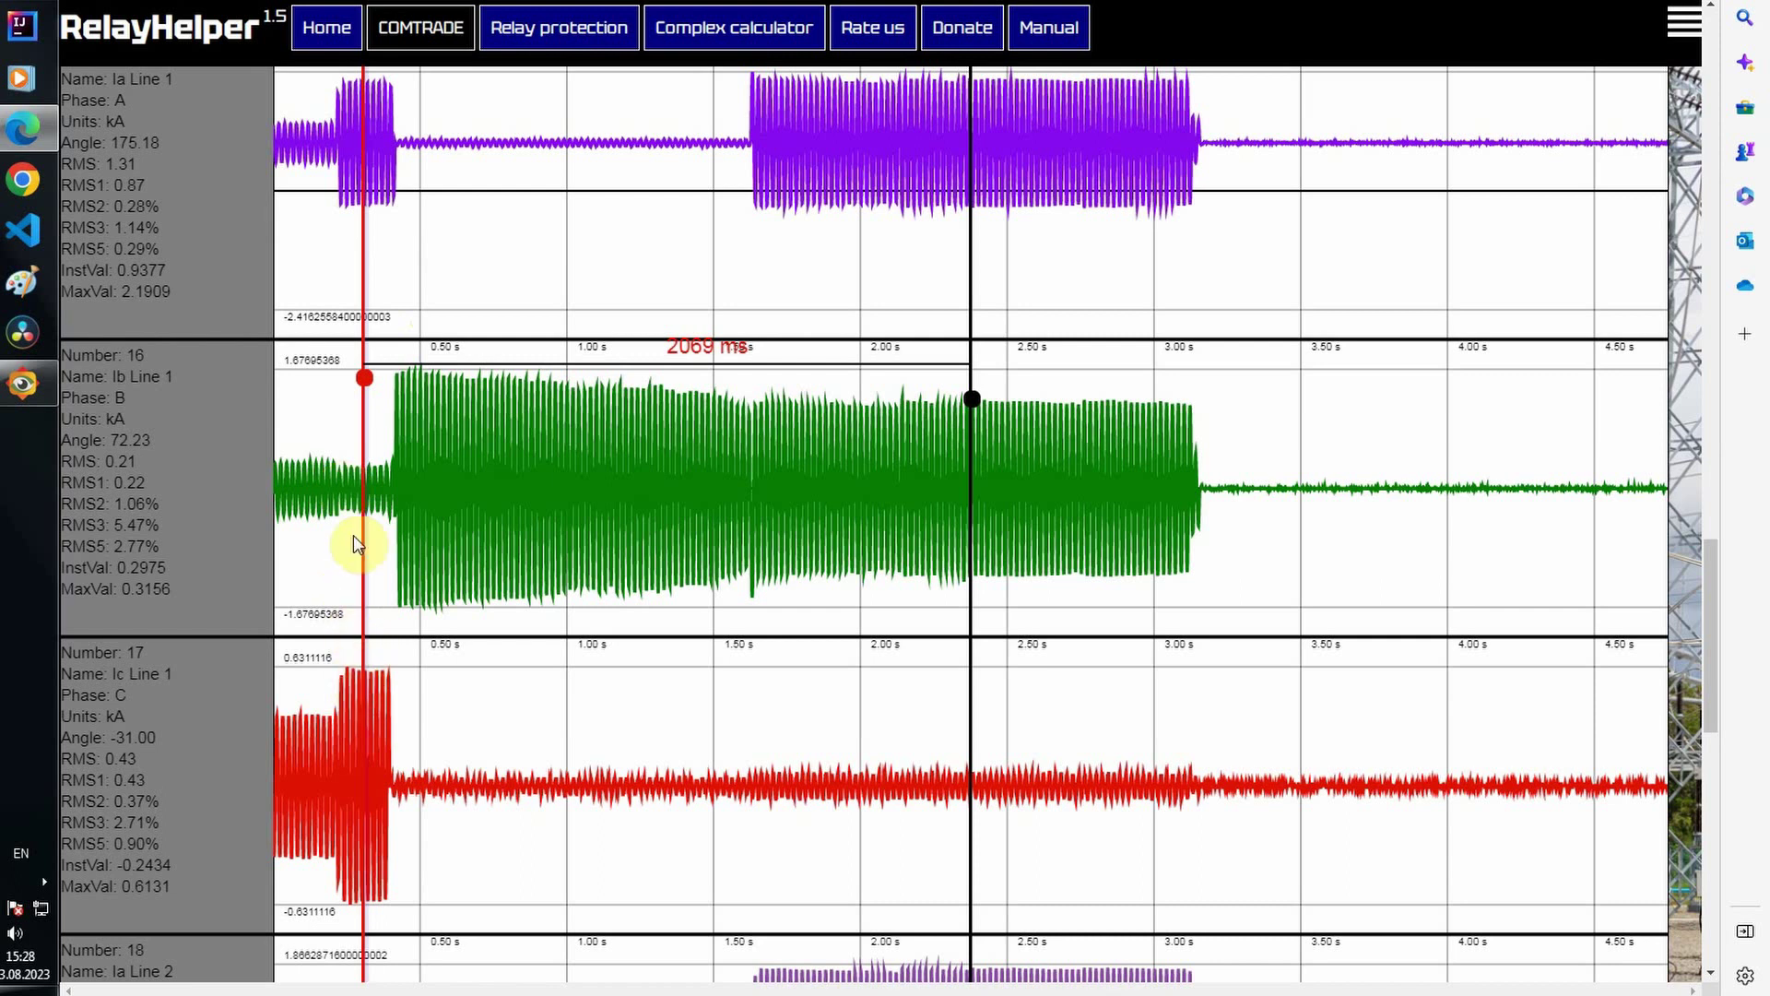
{"action": "left_click_drag", "start_coordinate": [367, 378], "coordinate": [1007, 384]}
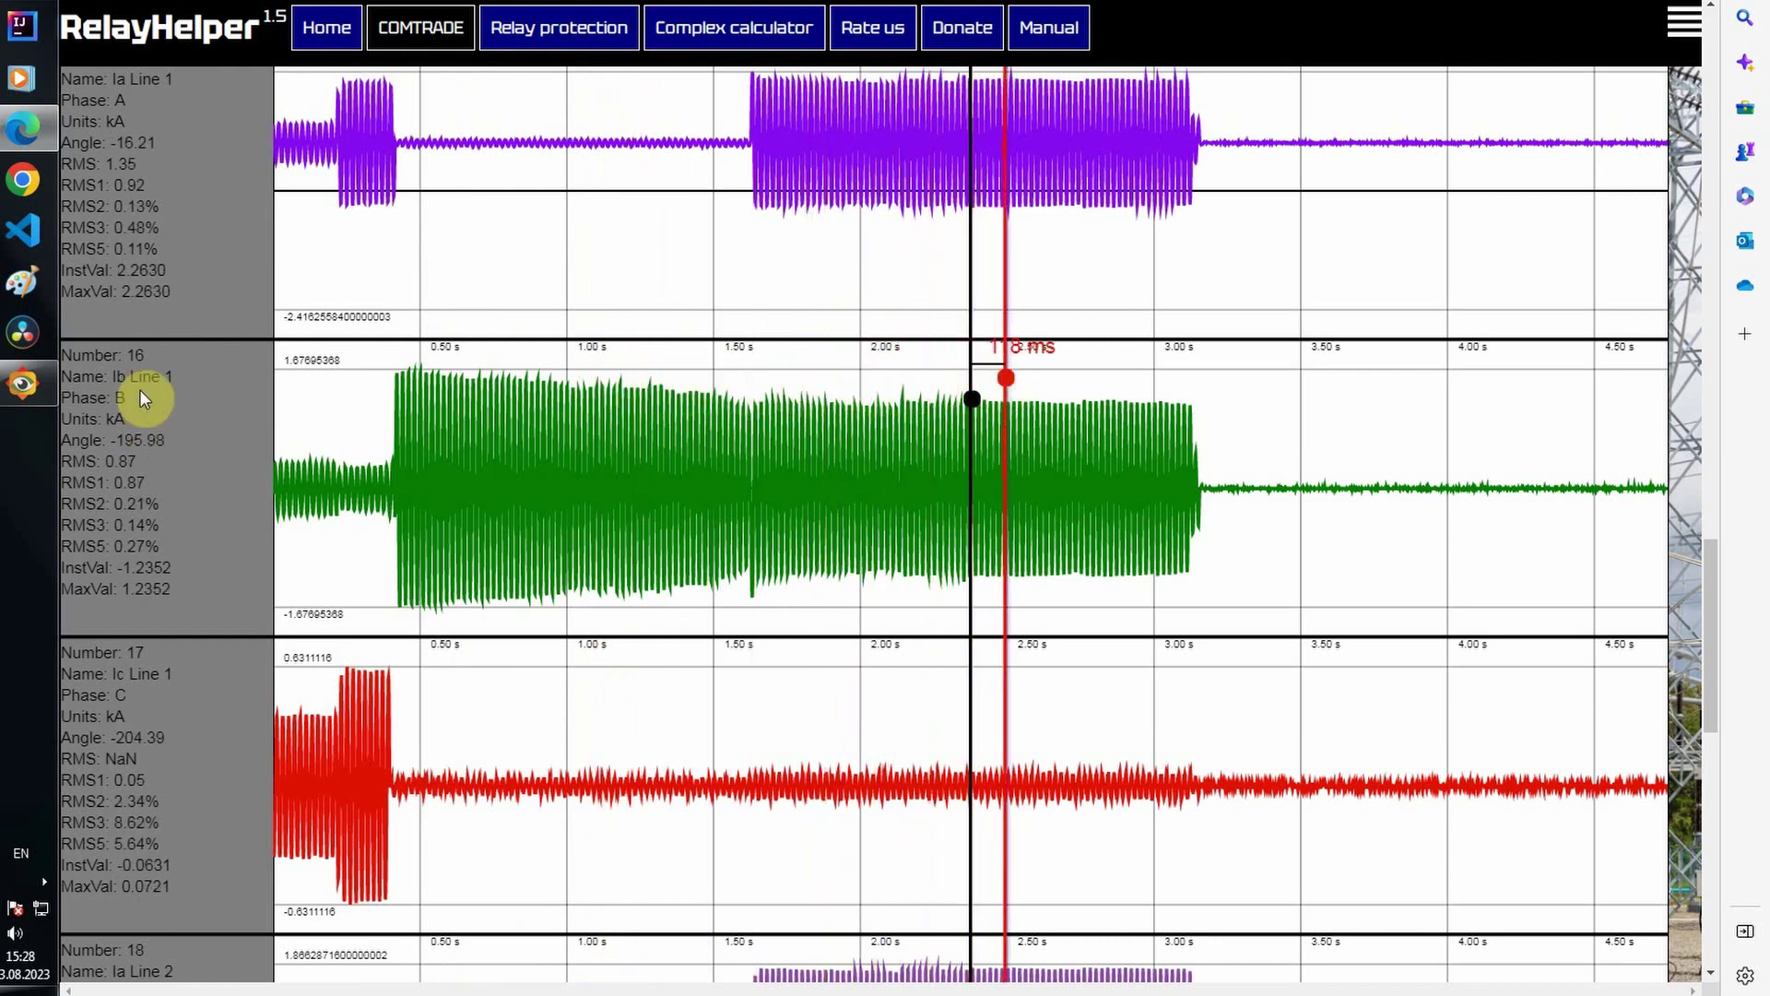
Step: Place the red cursor about 2112 ms before the black cursor to examine the Line 2 currents
{"action": "scroll", "coordinate": [163, 291], "scroll_direction": "down", "scroll_amount": 5}
{"action": "scroll", "coordinate": [164, 291], "scroll_direction": "down", "scroll_amount": 3}
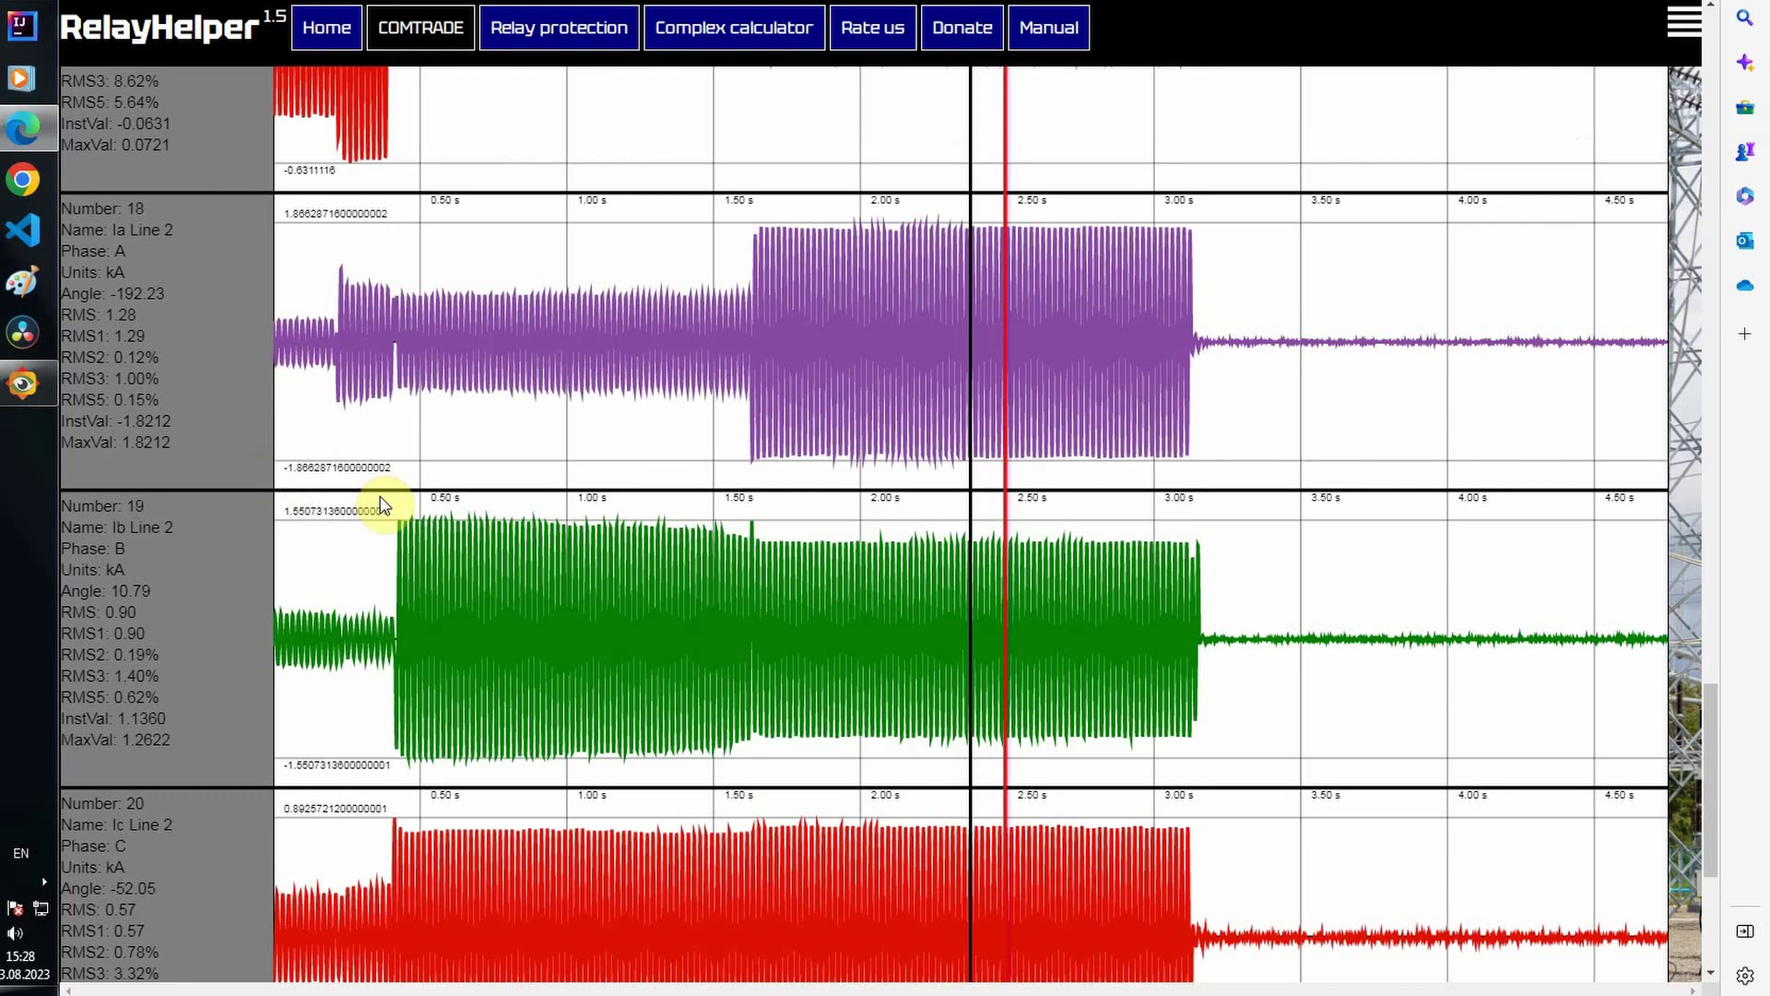
{"action": "left_click_drag", "start_coordinate": [1009, 477], "coordinate": [358, 498]}
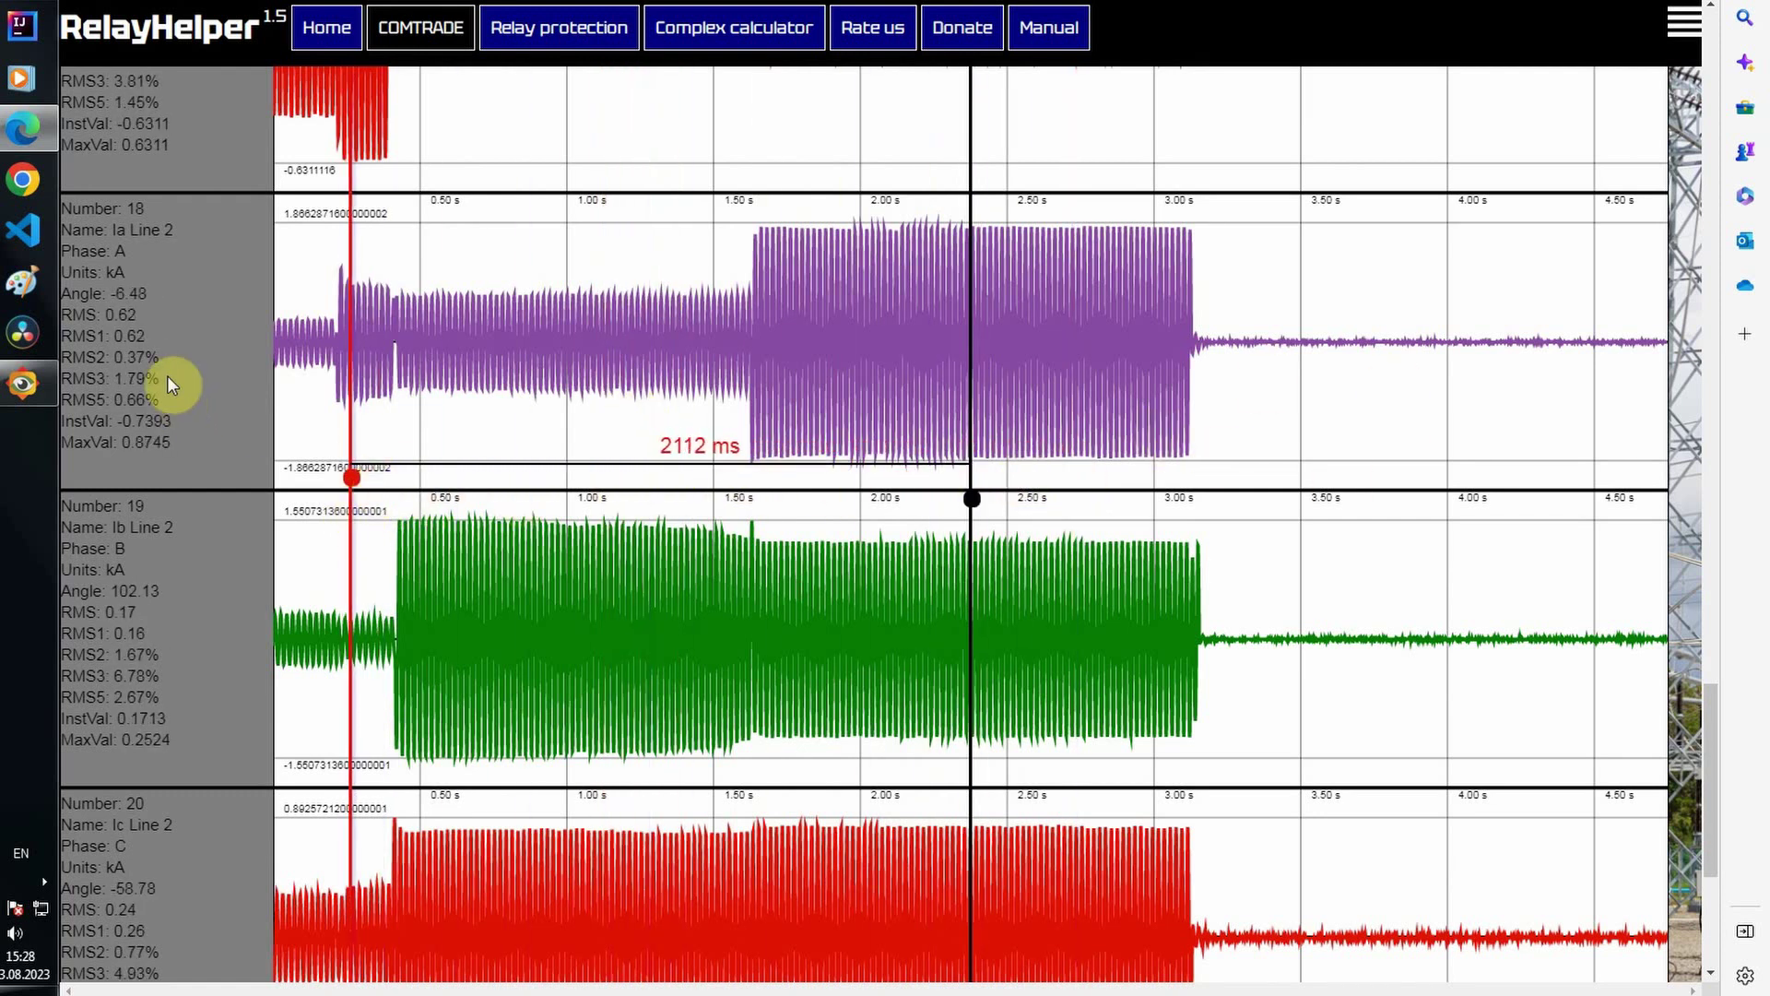
Step: Start a new zero sequence calculation channel and name it "3I0 Line1"
{"action": "scroll", "coordinate": [161, 341], "scroll_direction": "up", "scroll_amount": 11}
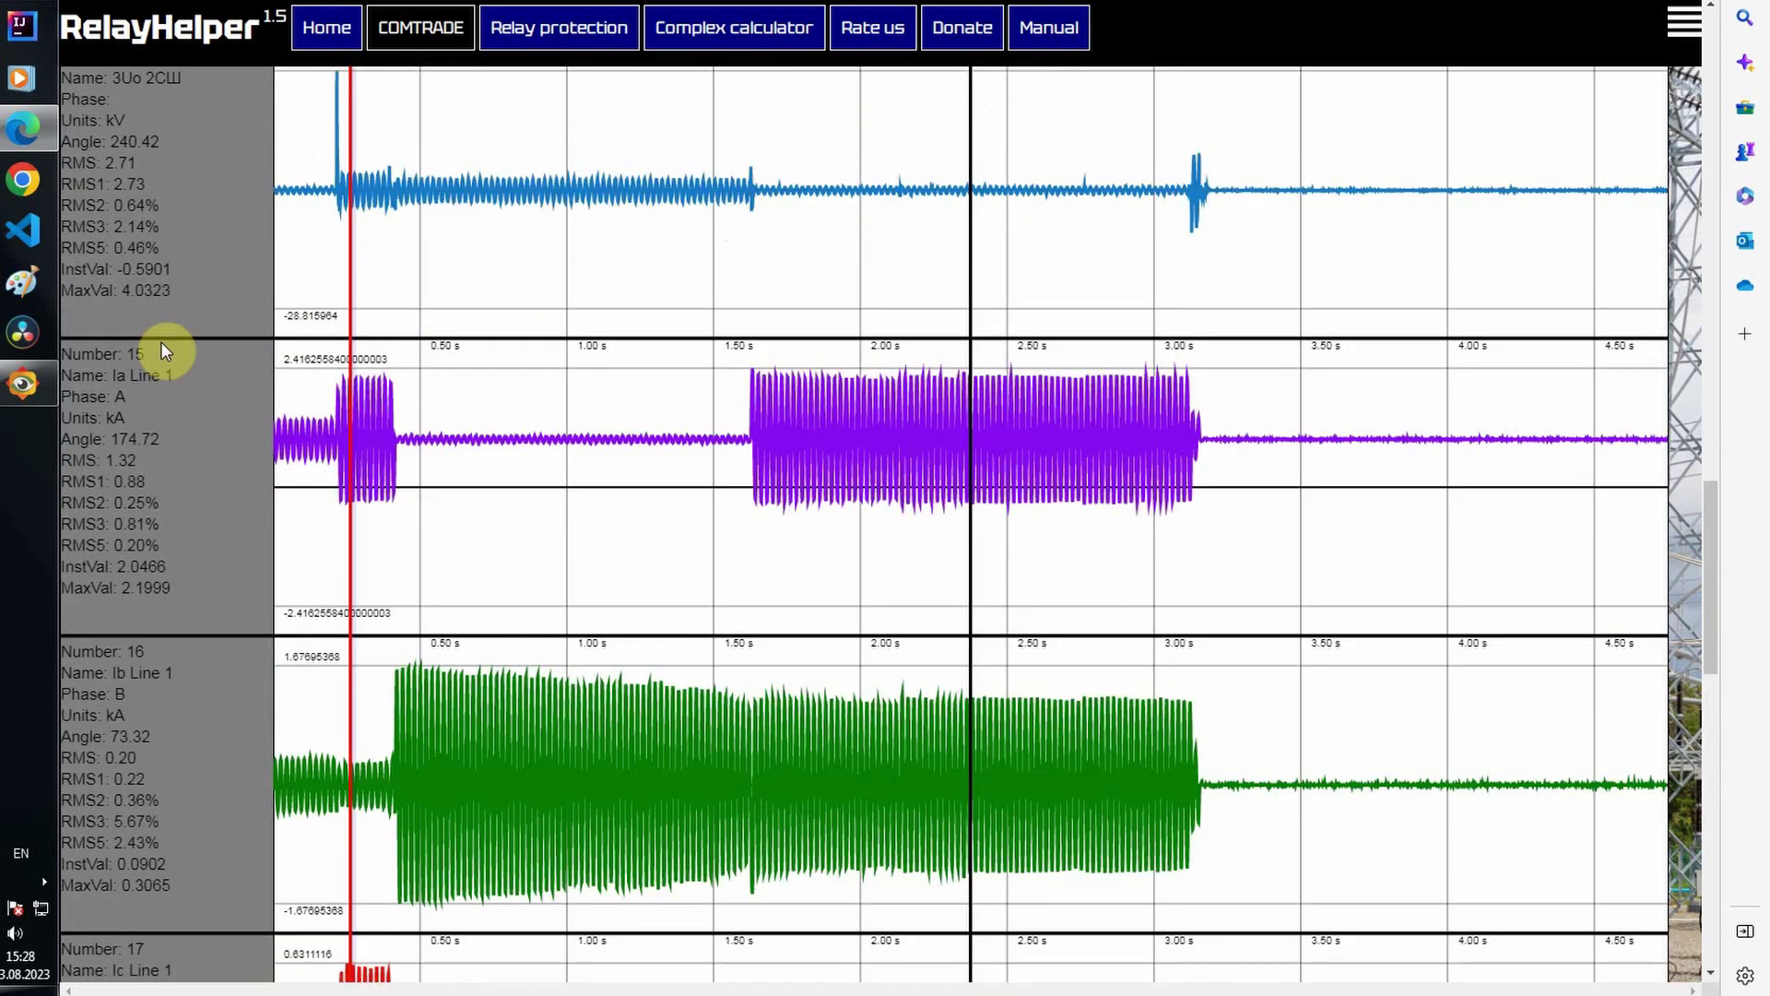
{"action": "scroll", "coordinate": [160, 341], "scroll_direction": "up", "scroll_amount": 20}
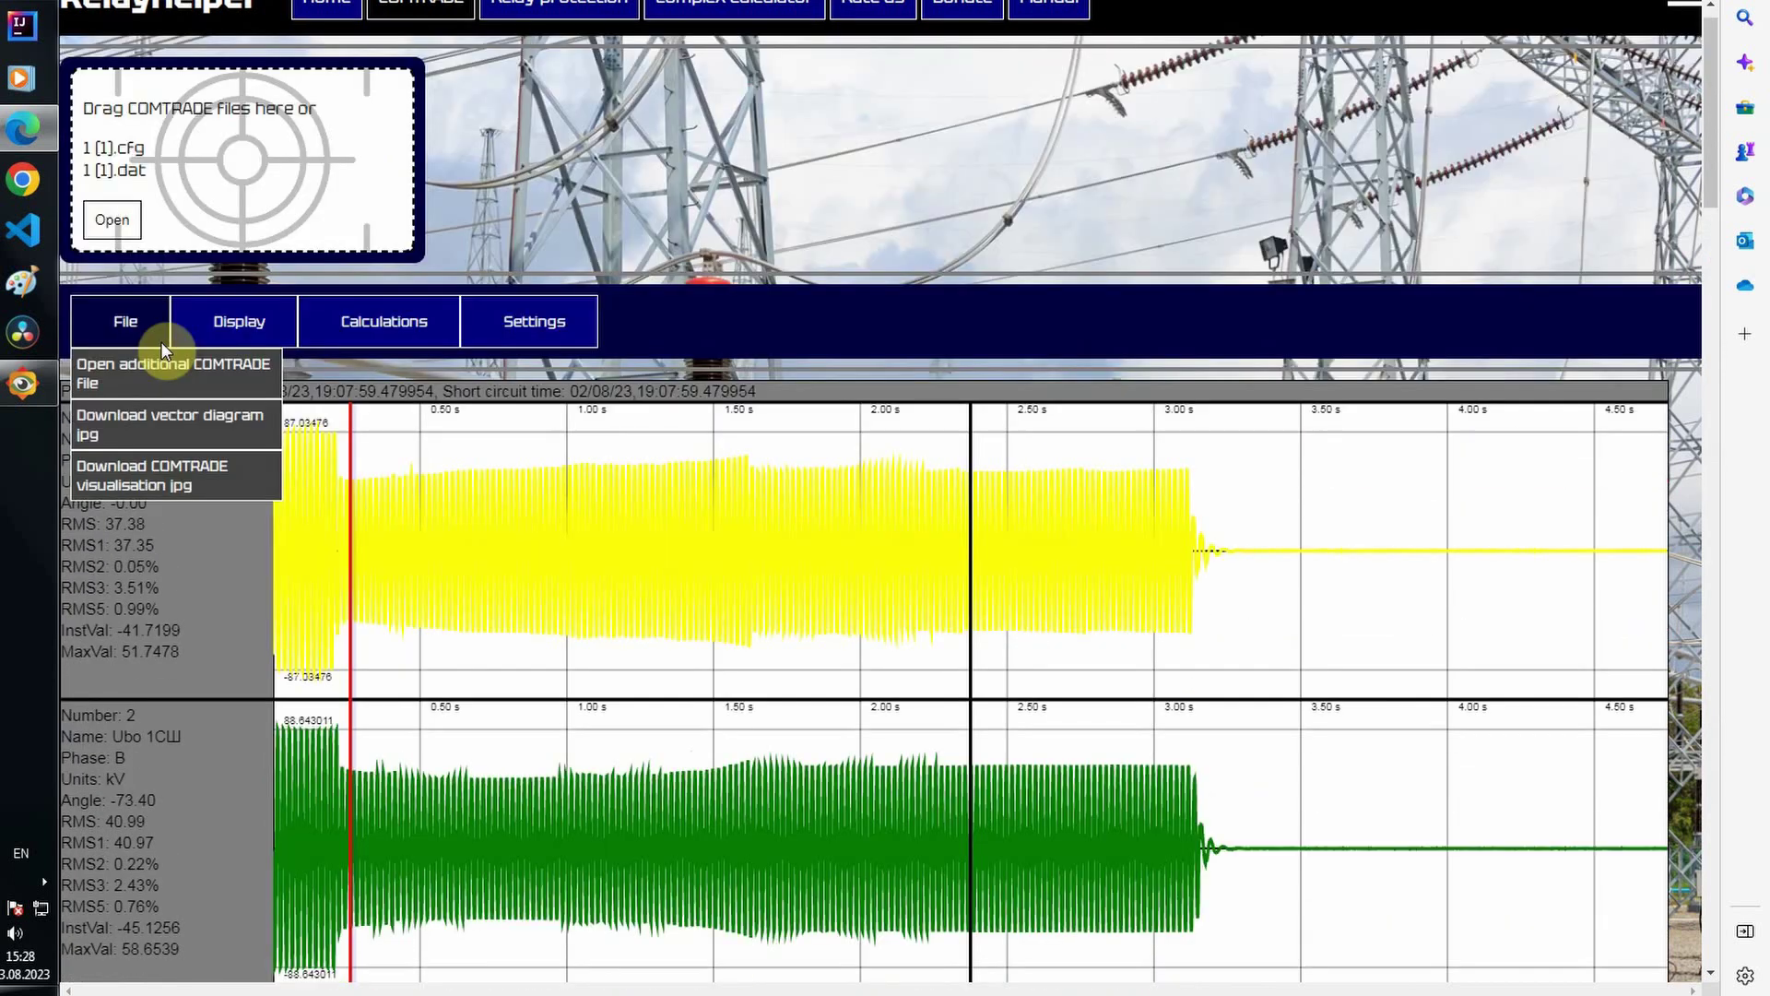
{"action": "mouse_move", "coordinate": [384, 318]}
{"action": "mouse_move", "coordinate": [433, 363]}
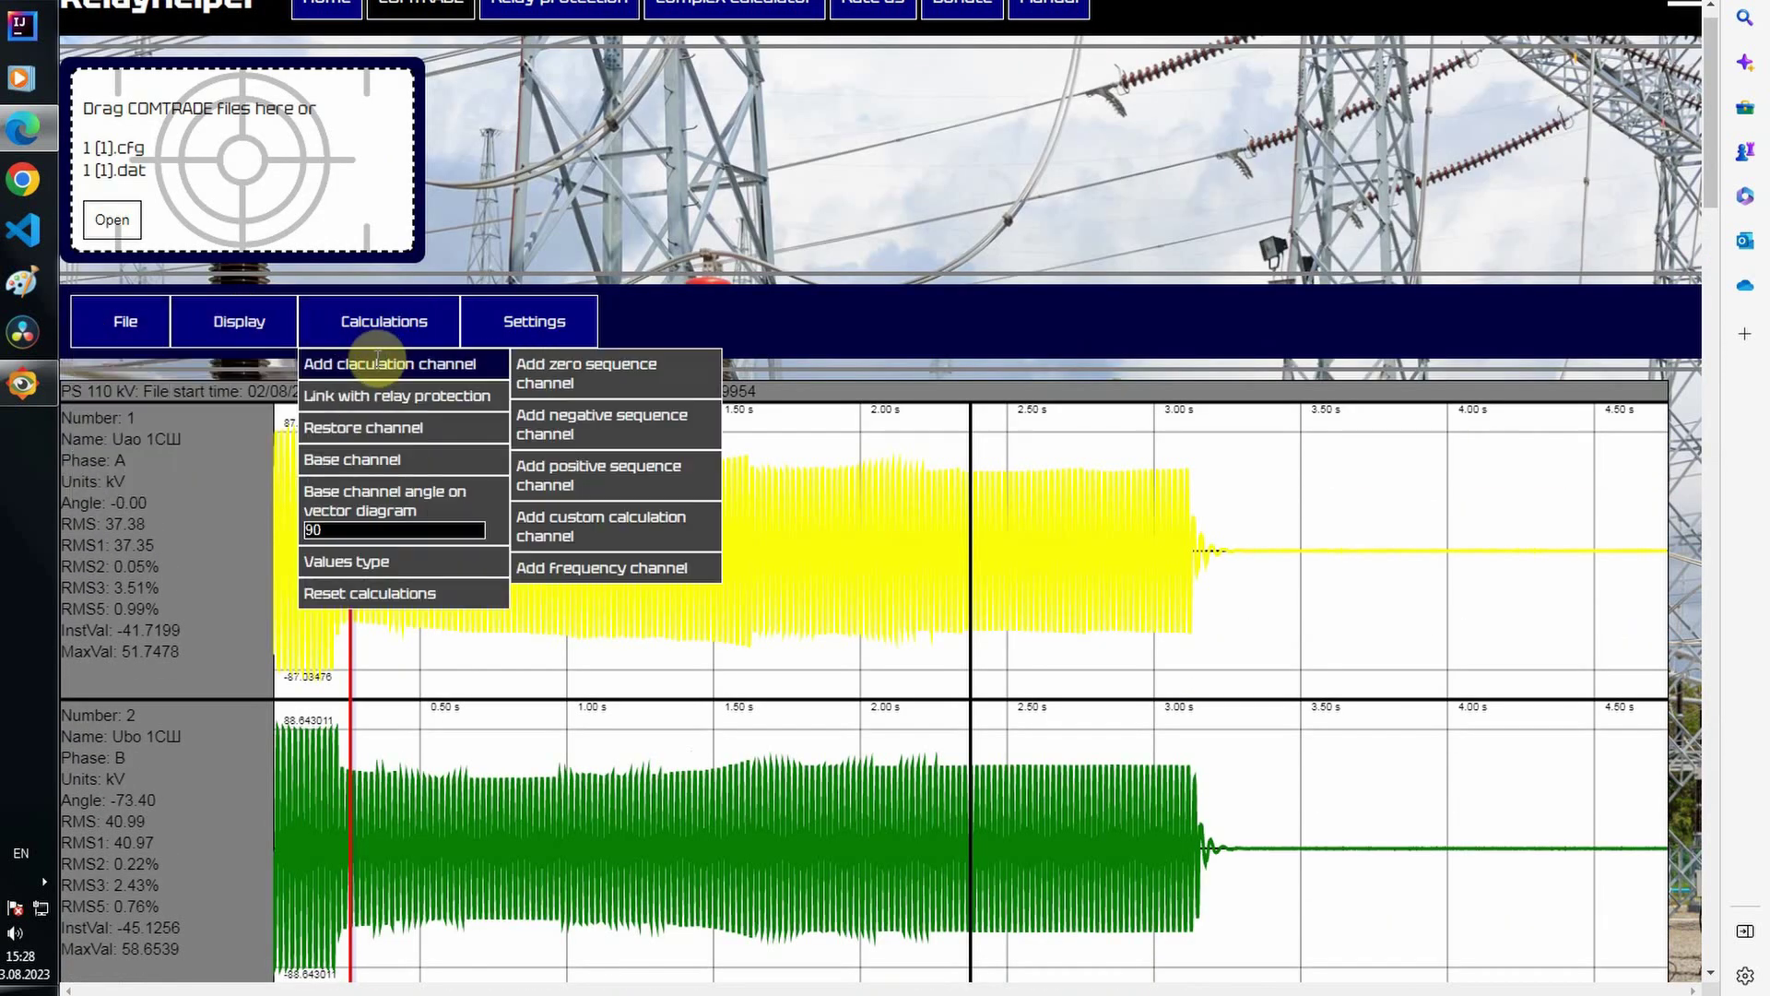
{"action": "left_click", "coordinate": [565, 374]}
{"action": "left_click_drag", "start_coordinate": [620, 498], "coordinate": [452, 514]}
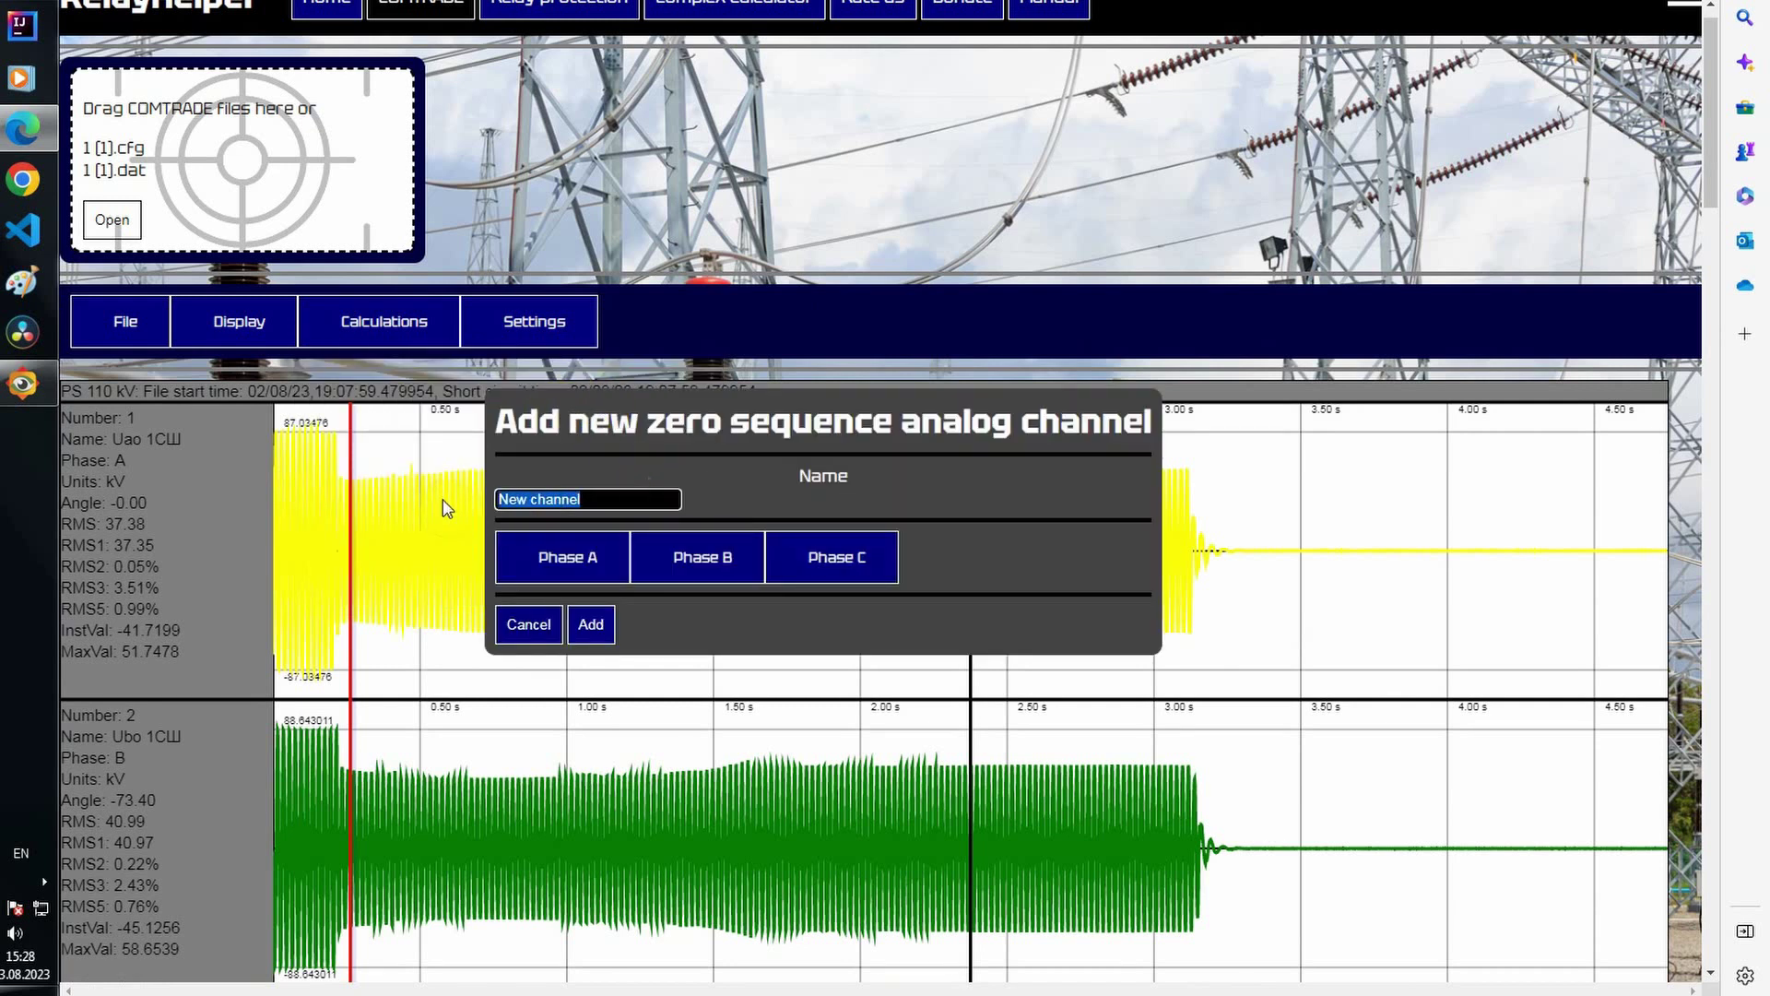
{"action": "type", "text": "3I0 Line1"}
{"action": "scroll", "coordinate": [634, 195], "scroll_direction": "down", "scroll_amount": 2}
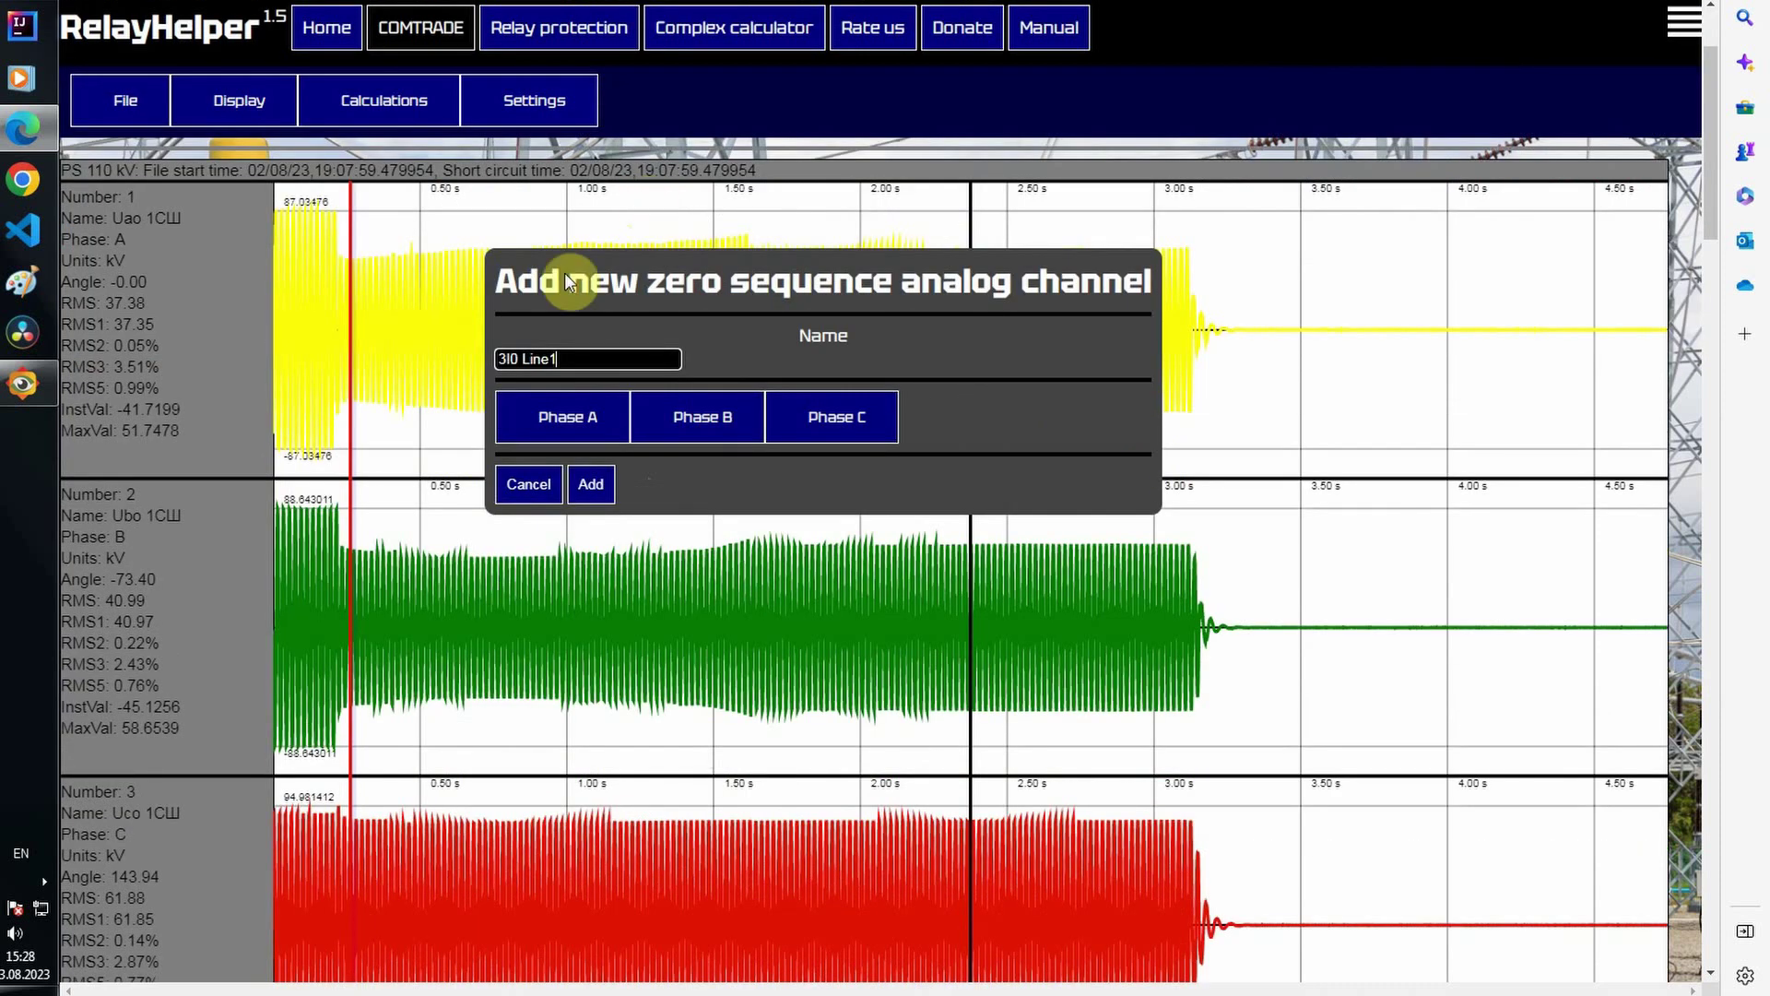
Step: Assign Ia Line 1, Ib Line 1 and Ic Line 1 to phases A, B and C and add the channel
{"action": "mouse_move", "coordinate": [570, 407]}
{"action": "scroll", "coordinate": [584, 583], "scroll_direction": "down", "scroll_amount": 2}
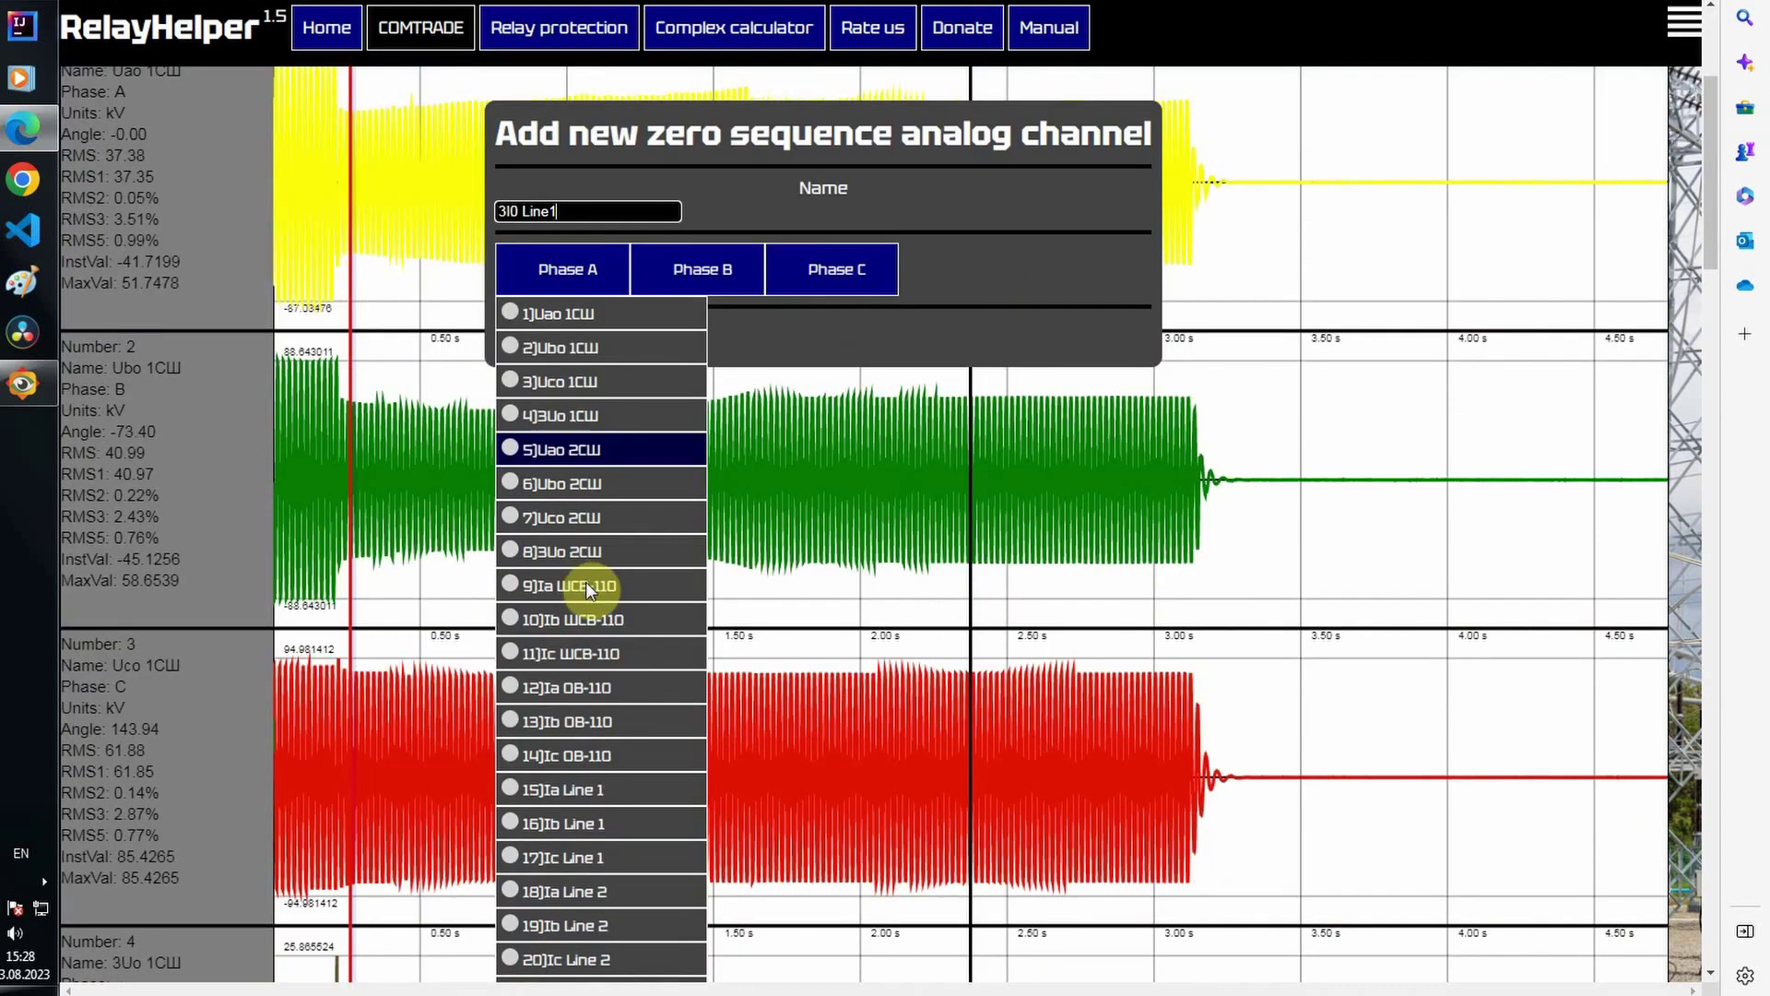
{"action": "left_click", "coordinate": [508, 791]}
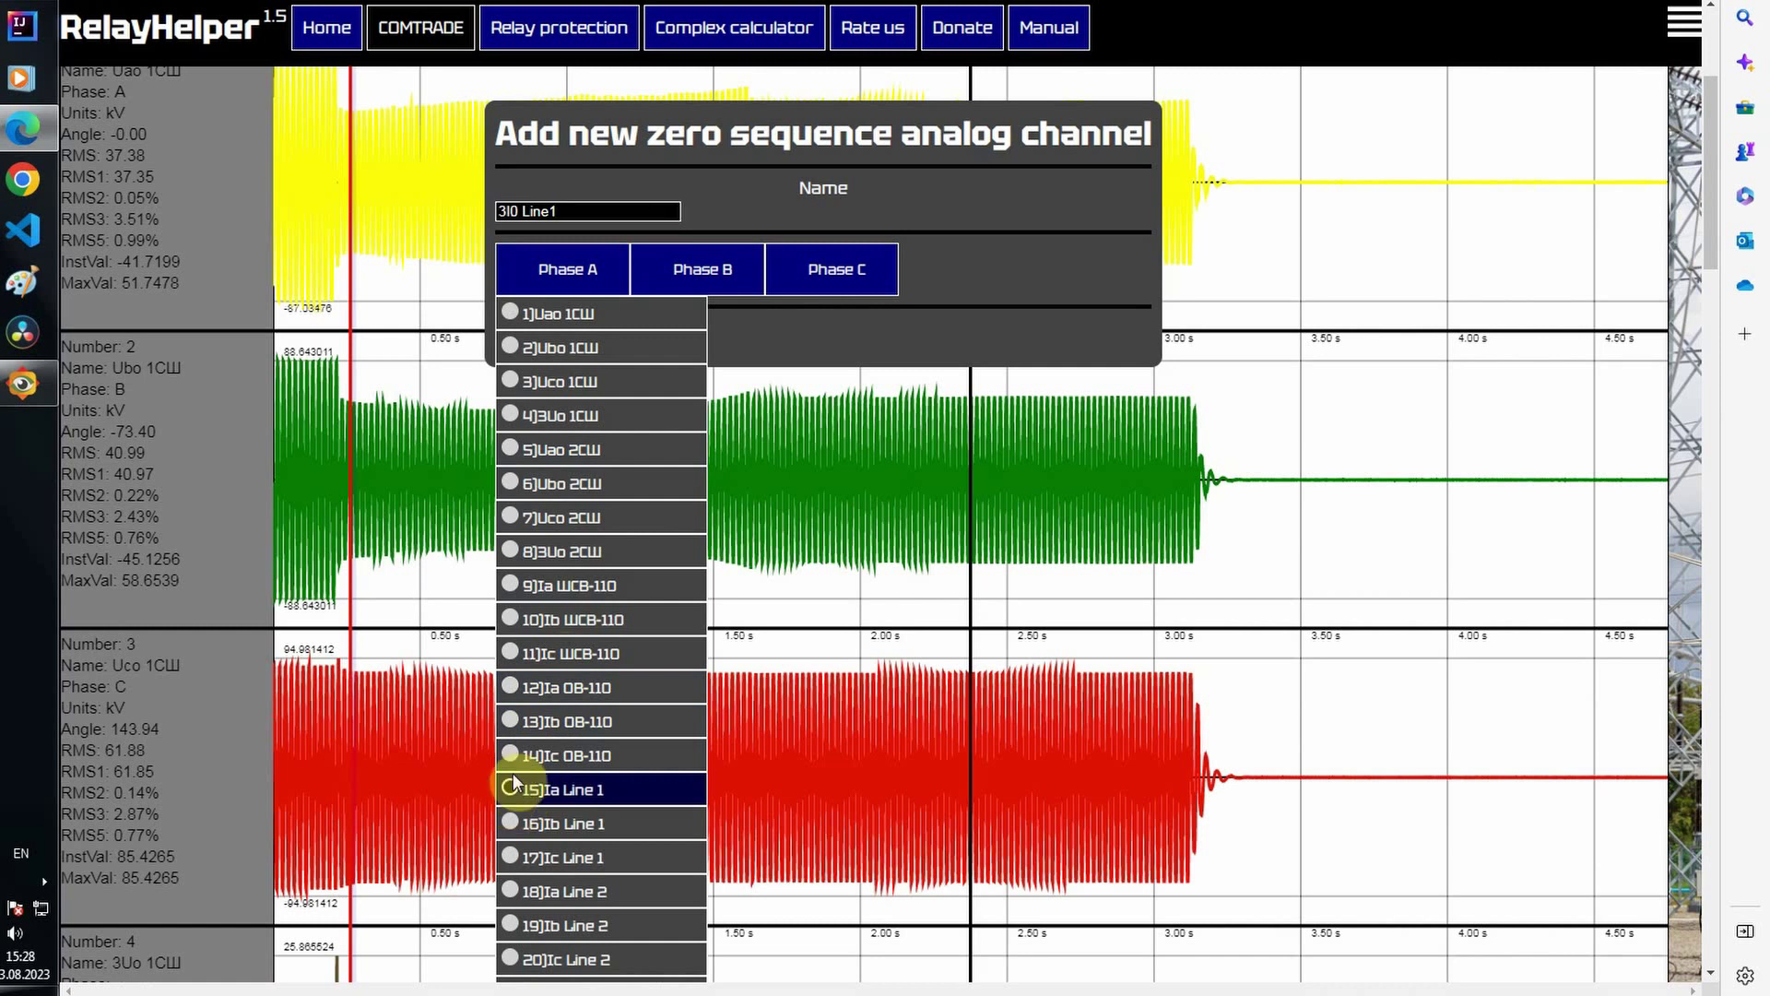
{"action": "mouse_move", "coordinate": [663, 269]}
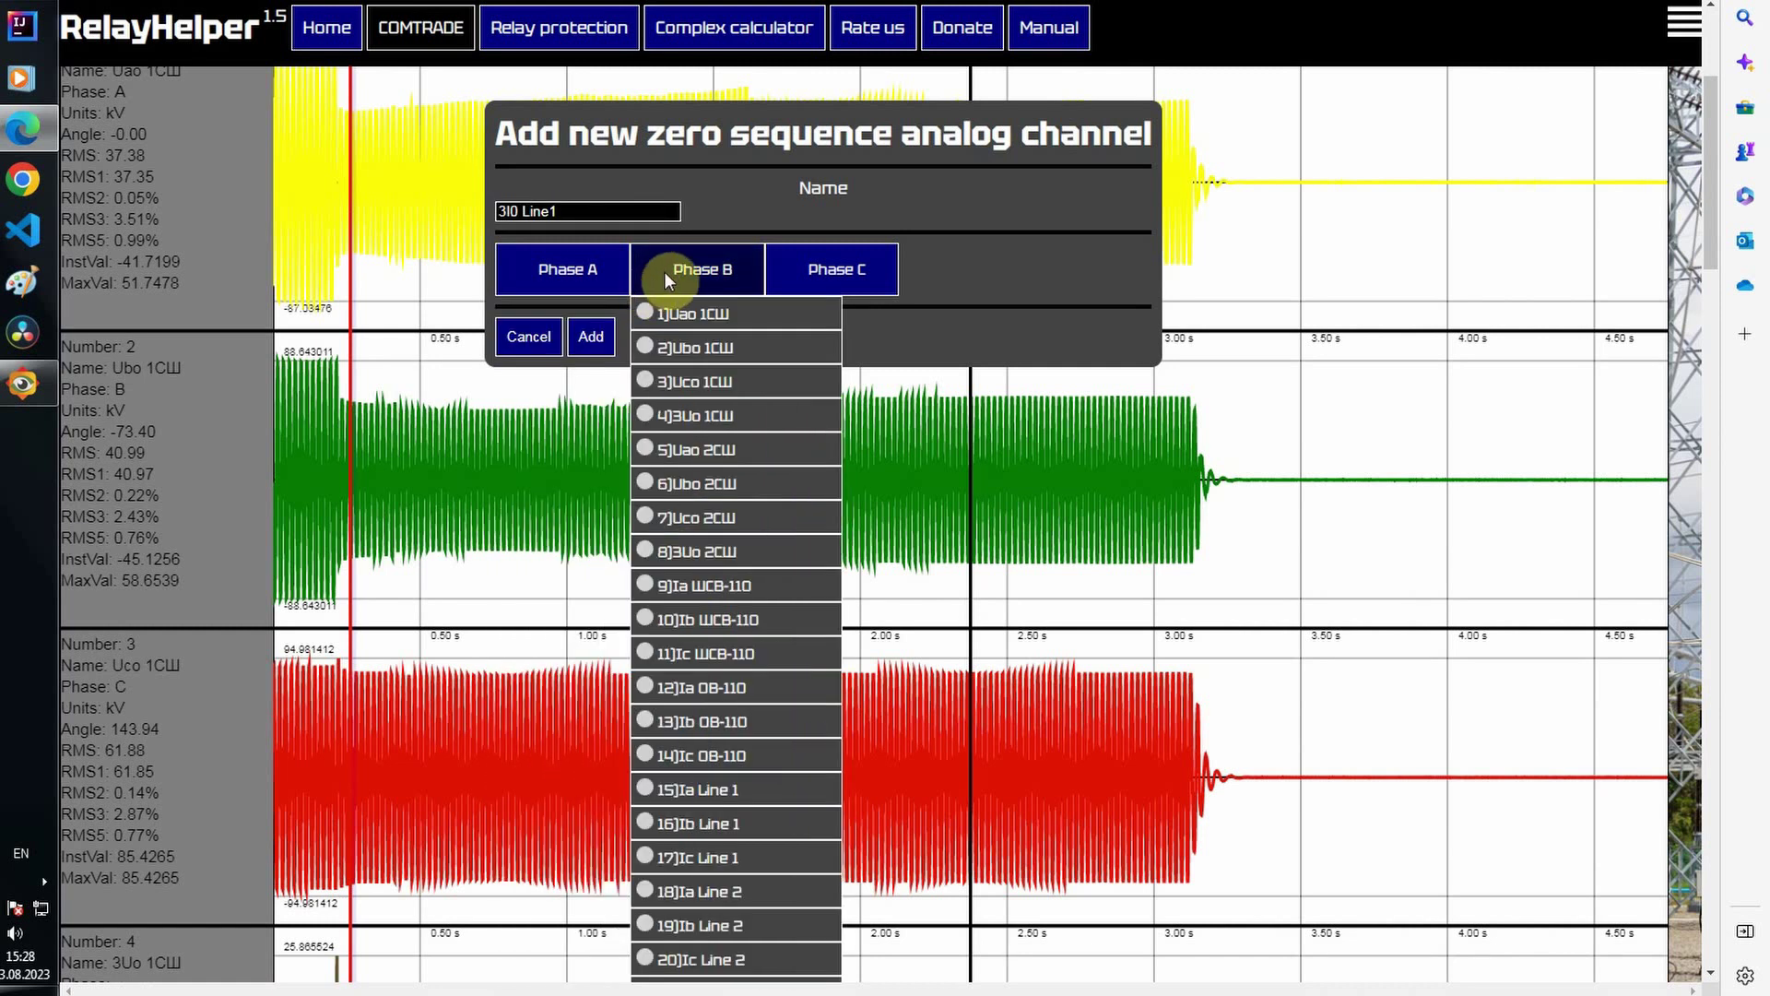
{"action": "left_click", "coordinate": [644, 823]}
{"action": "mouse_move", "coordinate": [817, 277]}
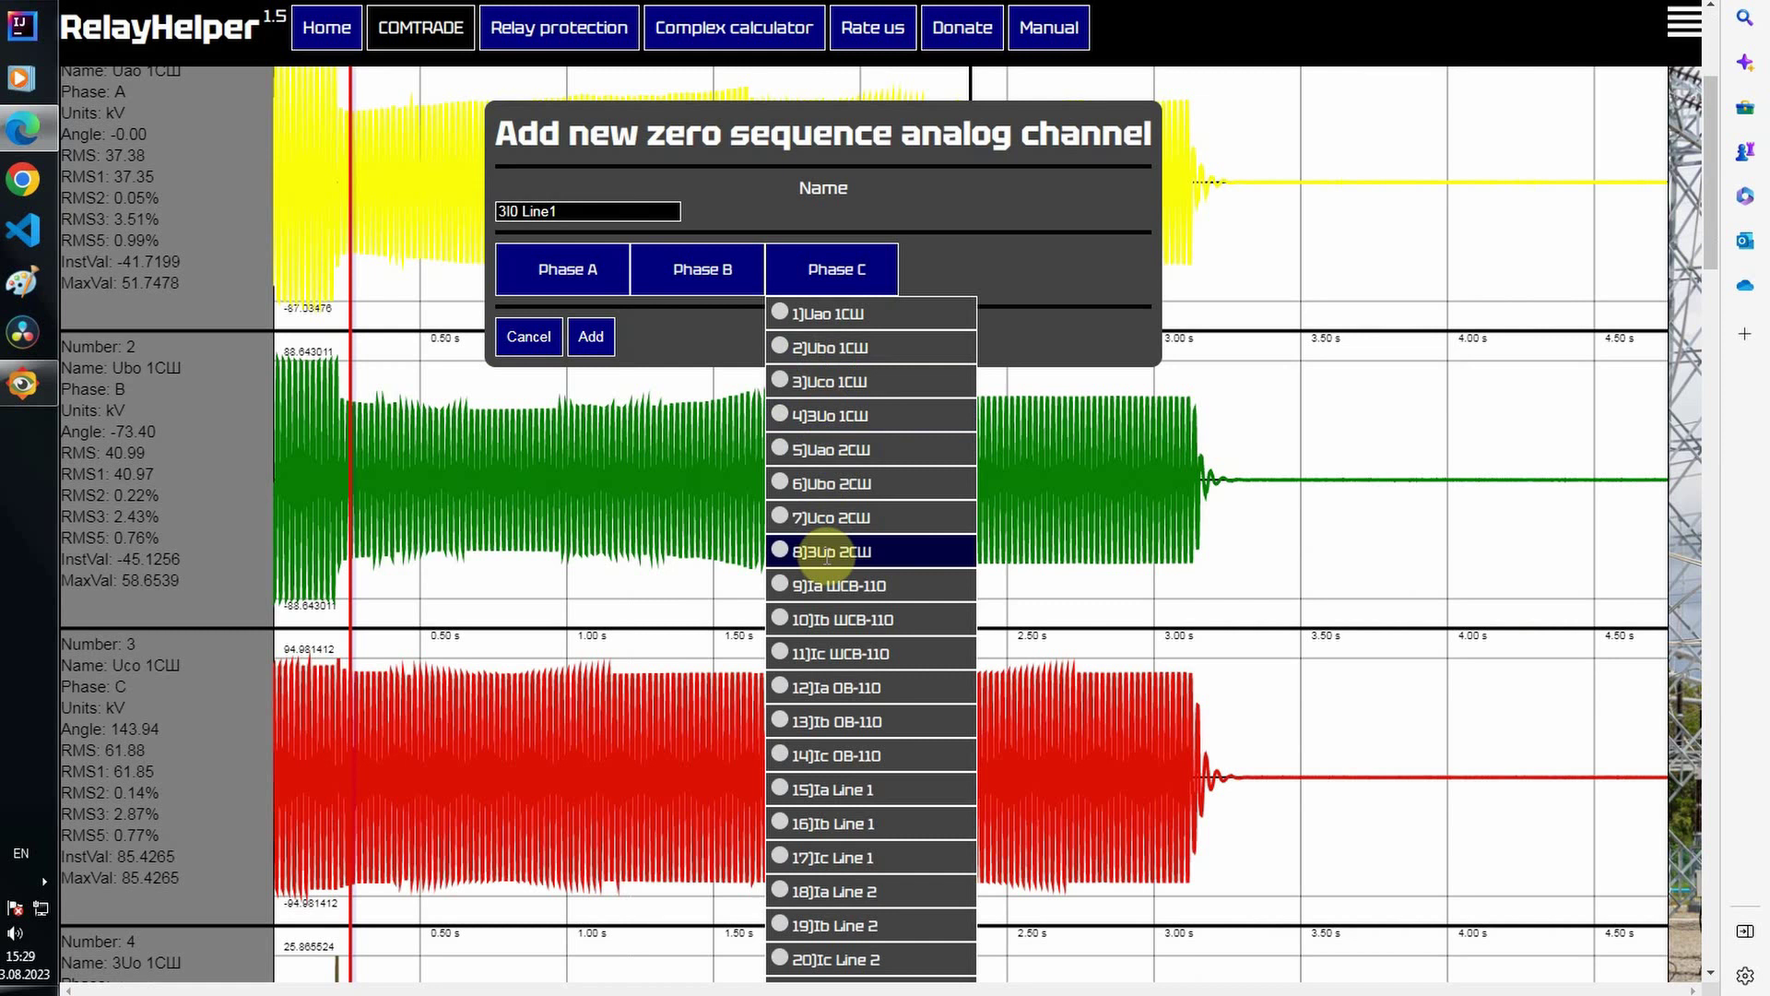
{"action": "left_click", "coordinate": [780, 855]}
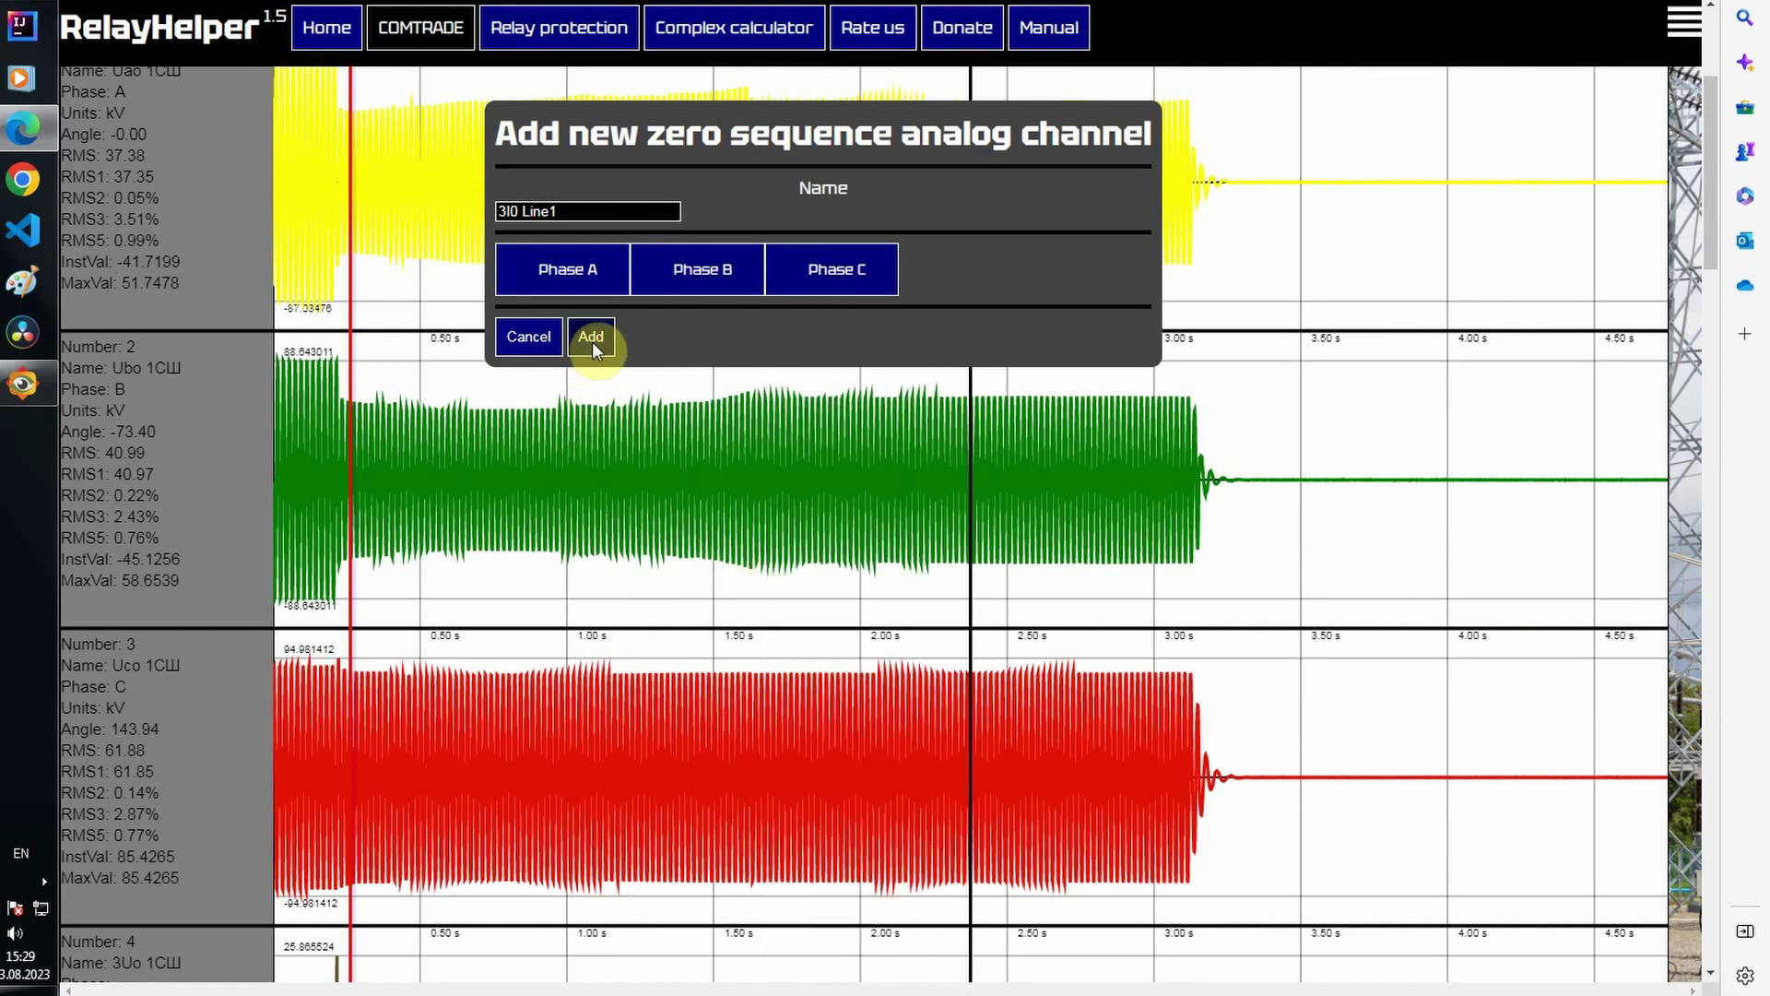
{"action": "left_click", "coordinate": [592, 339]}
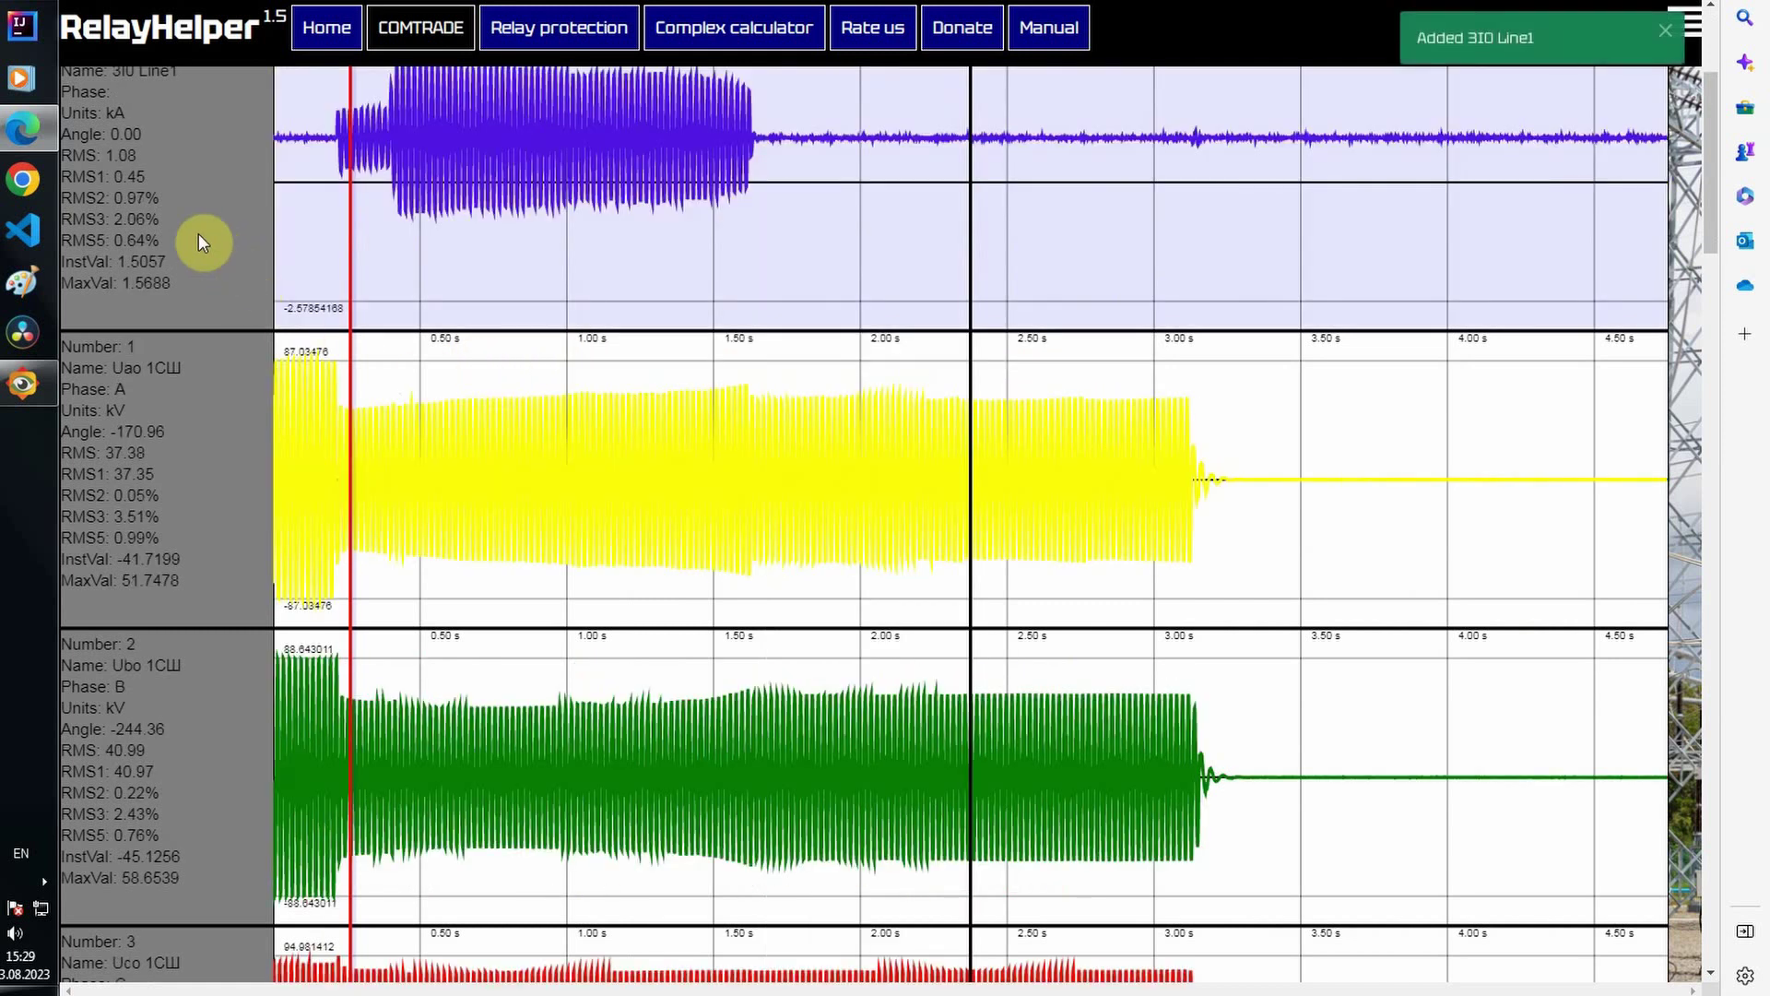
Step: Start another zero sequence calculation channel and name it "3I0 Line2"
{"action": "scroll", "coordinate": [164, 157], "scroll_direction": "up", "scroll_amount": 4}
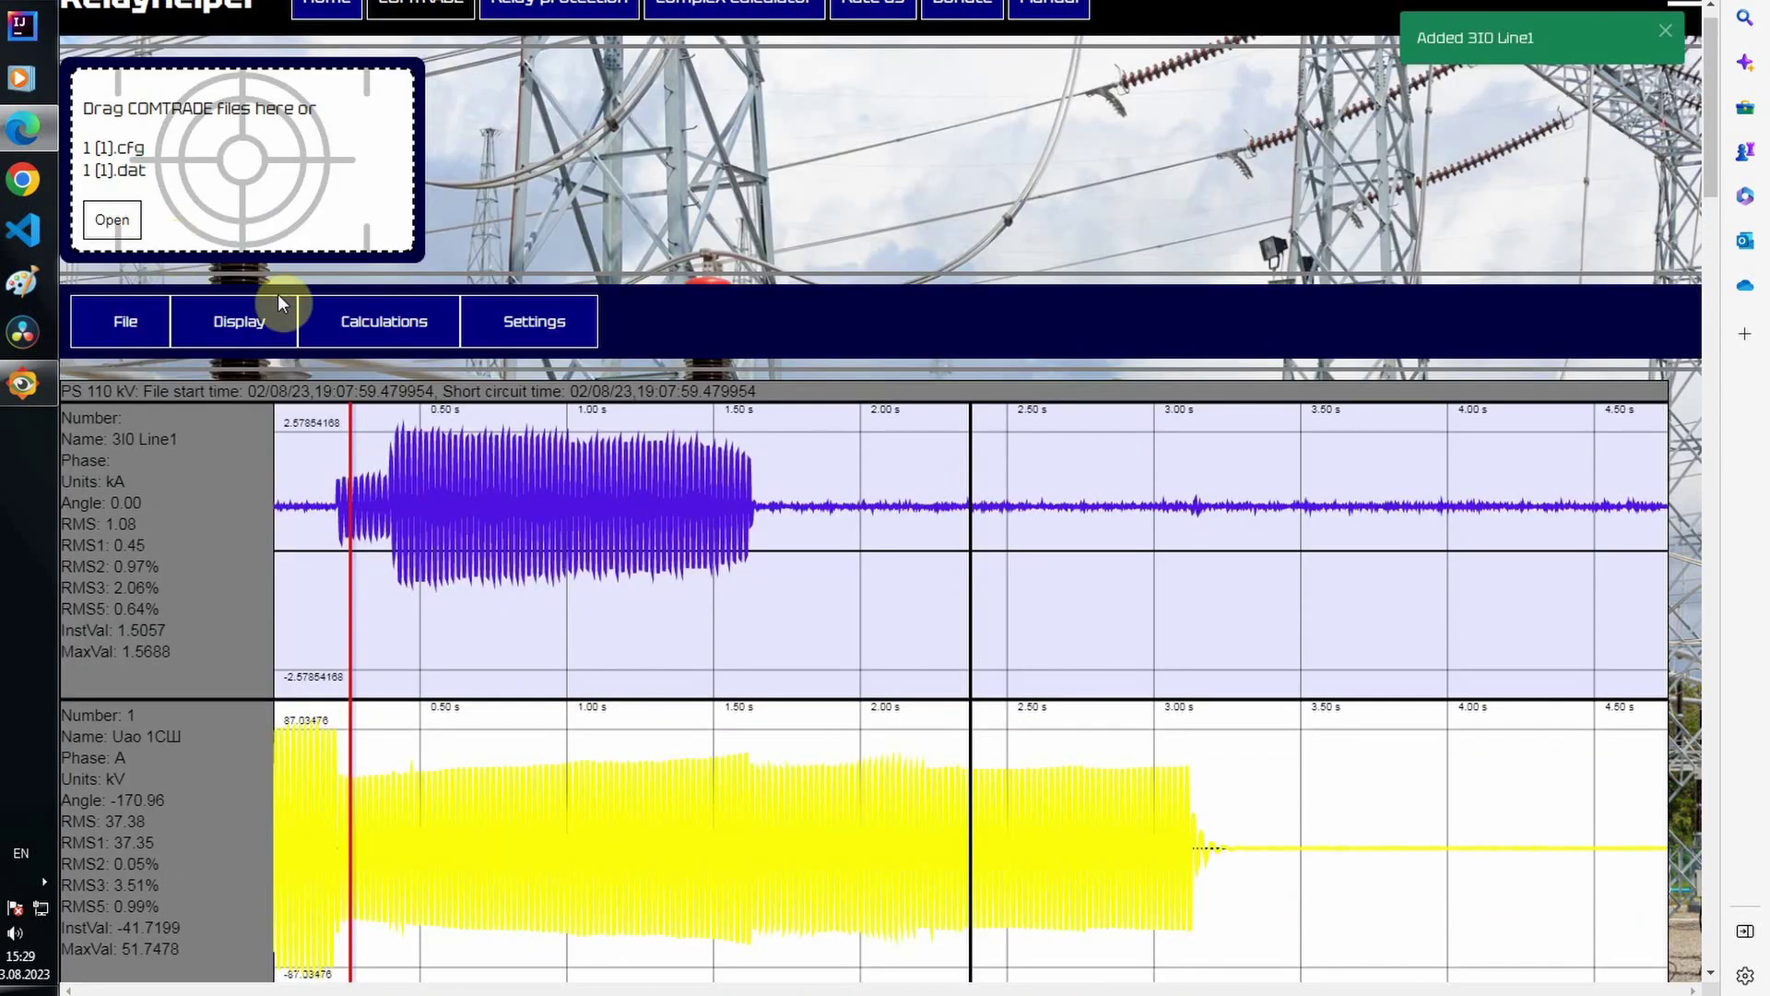
{"action": "left_click", "coordinate": [278, 295]}
{"action": "mouse_move", "coordinate": [397, 363]}
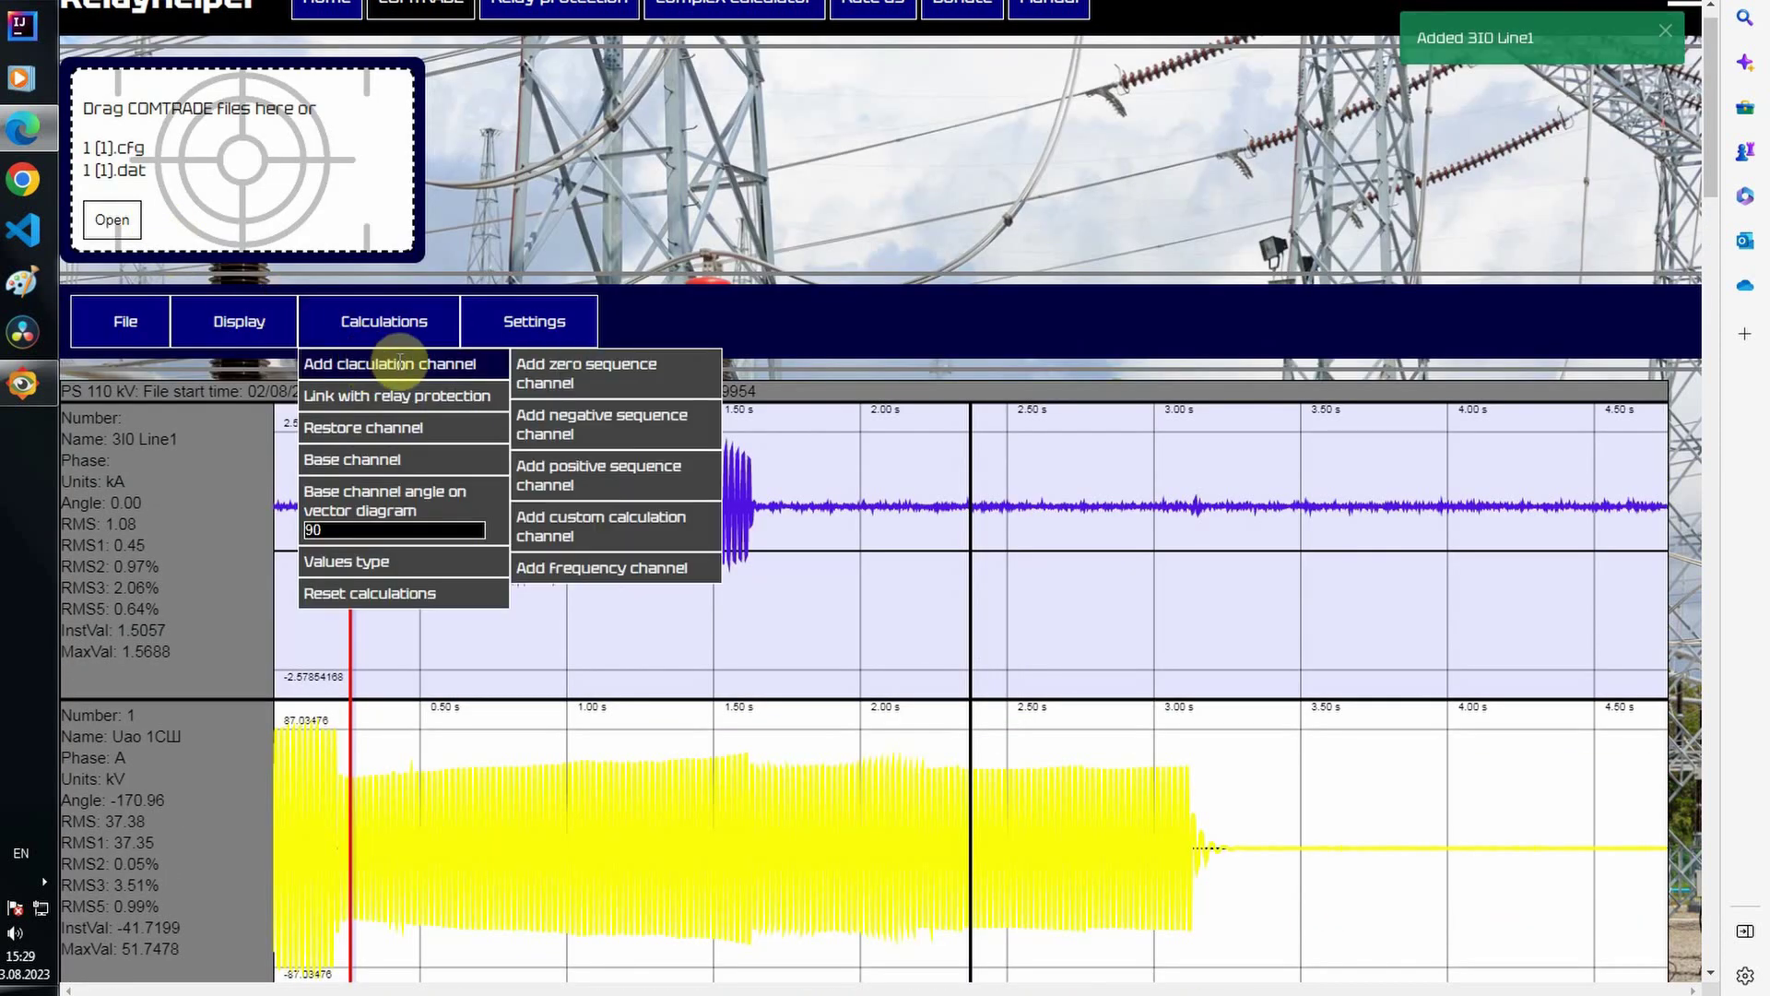
{"action": "left_click", "coordinate": [603, 374]}
{"action": "left_click_drag", "start_coordinate": [599, 498], "coordinate": [442, 483]}
{"action": "type", "text": "3I"}
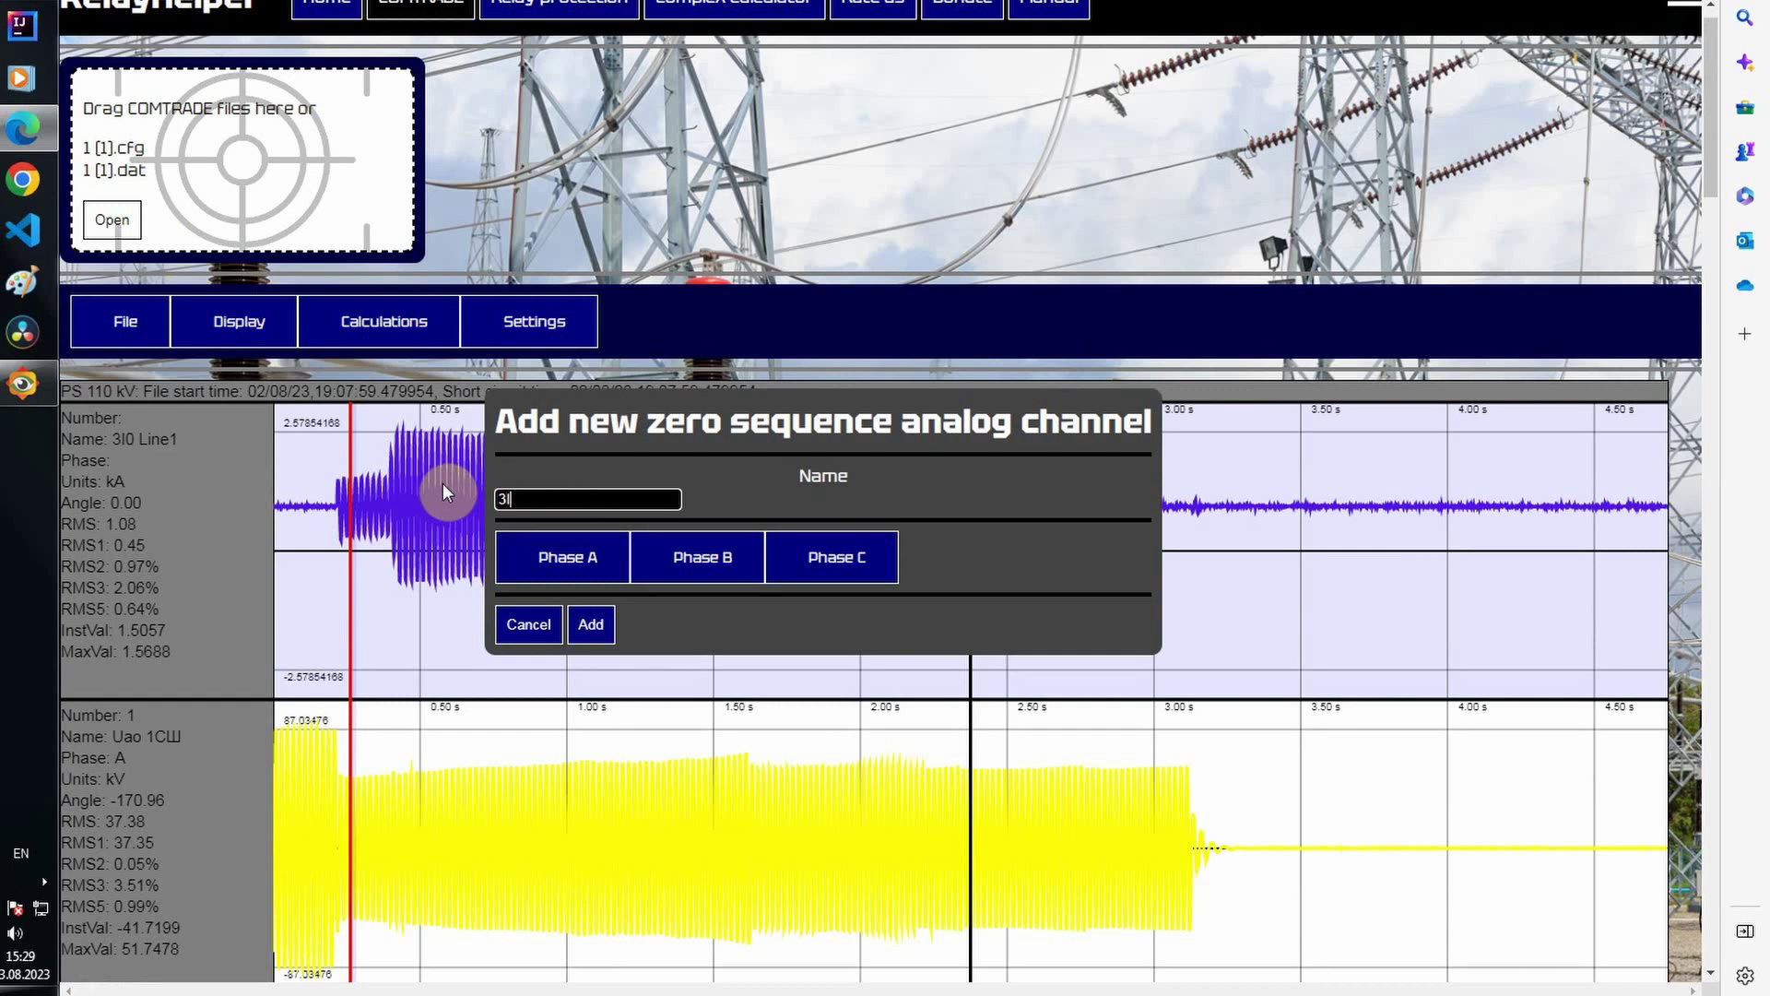
{"action": "type", "text": "0 Line2"}
Step: Assign Ia Line 2, Ib Line 2 and Ic Line 2 to phases A, B and C and add the channel
{"action": "left_click", "coordinate": [564, 568]}
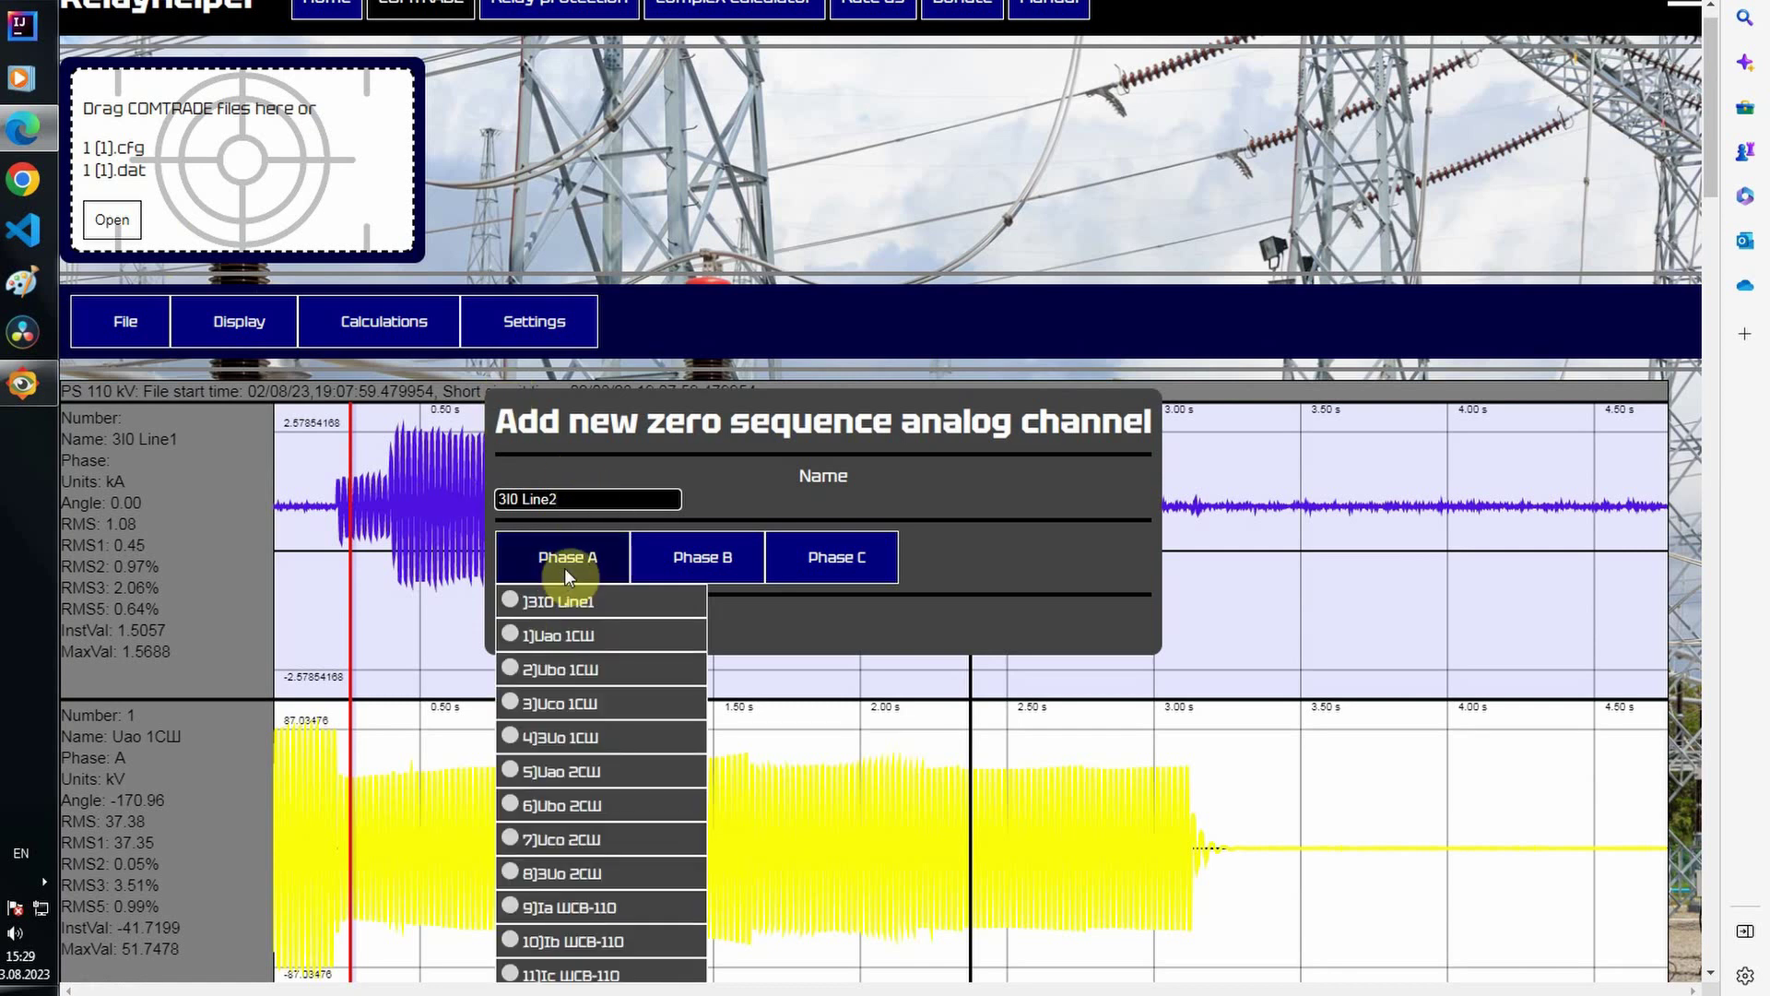
{"action": "scroll", "coordinate": [564, 568], "scroll_direction": "down", "scroll_amount": 5}
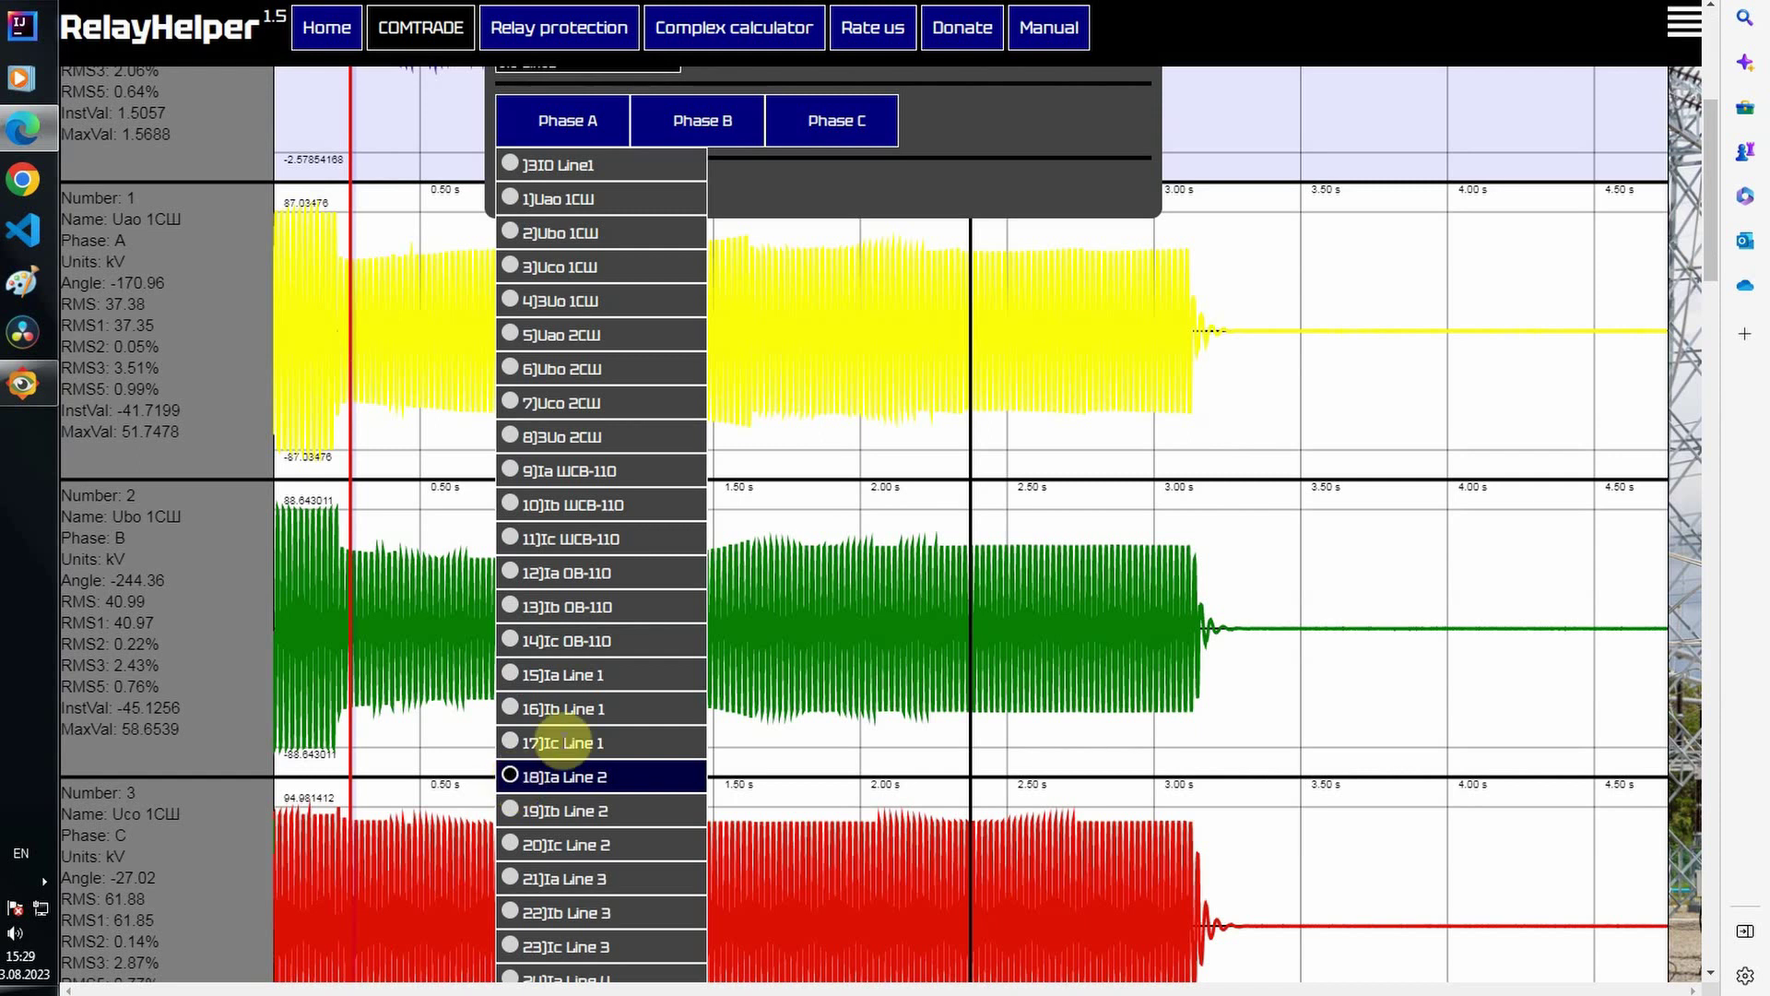
{"action": "left_click", "coordinate": [703, 120]}
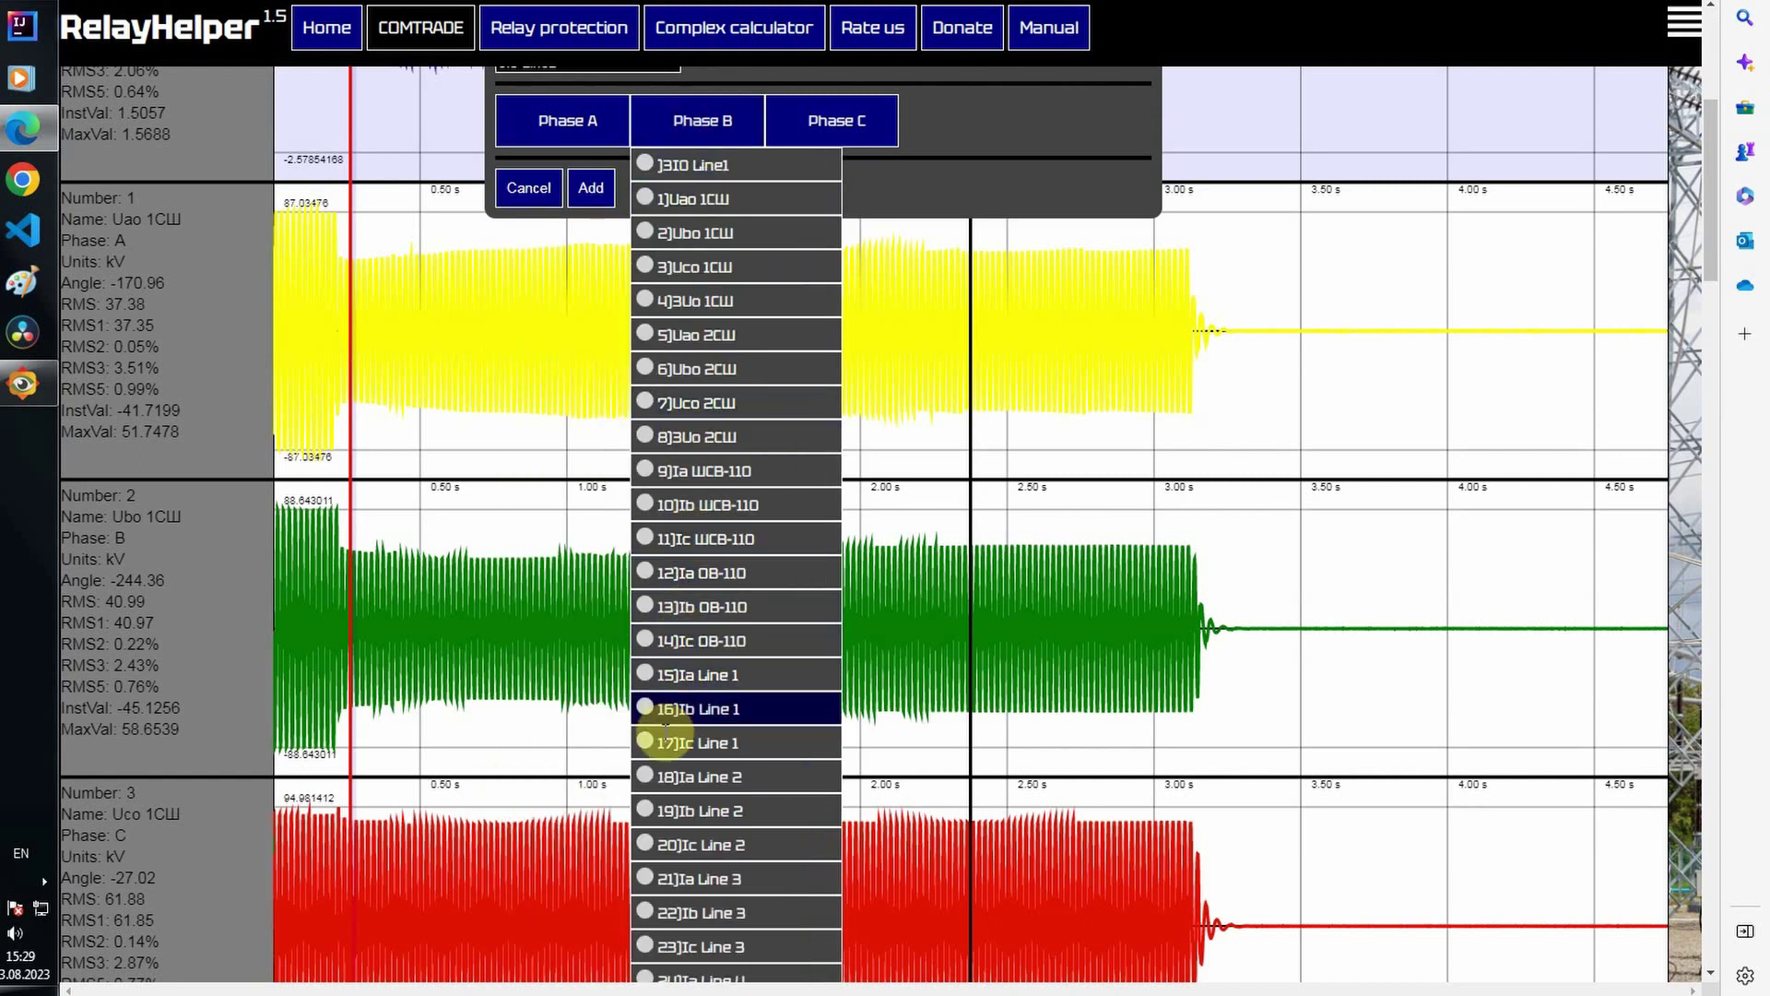
{"action": "left_click", "coordinate": [645, 808]}
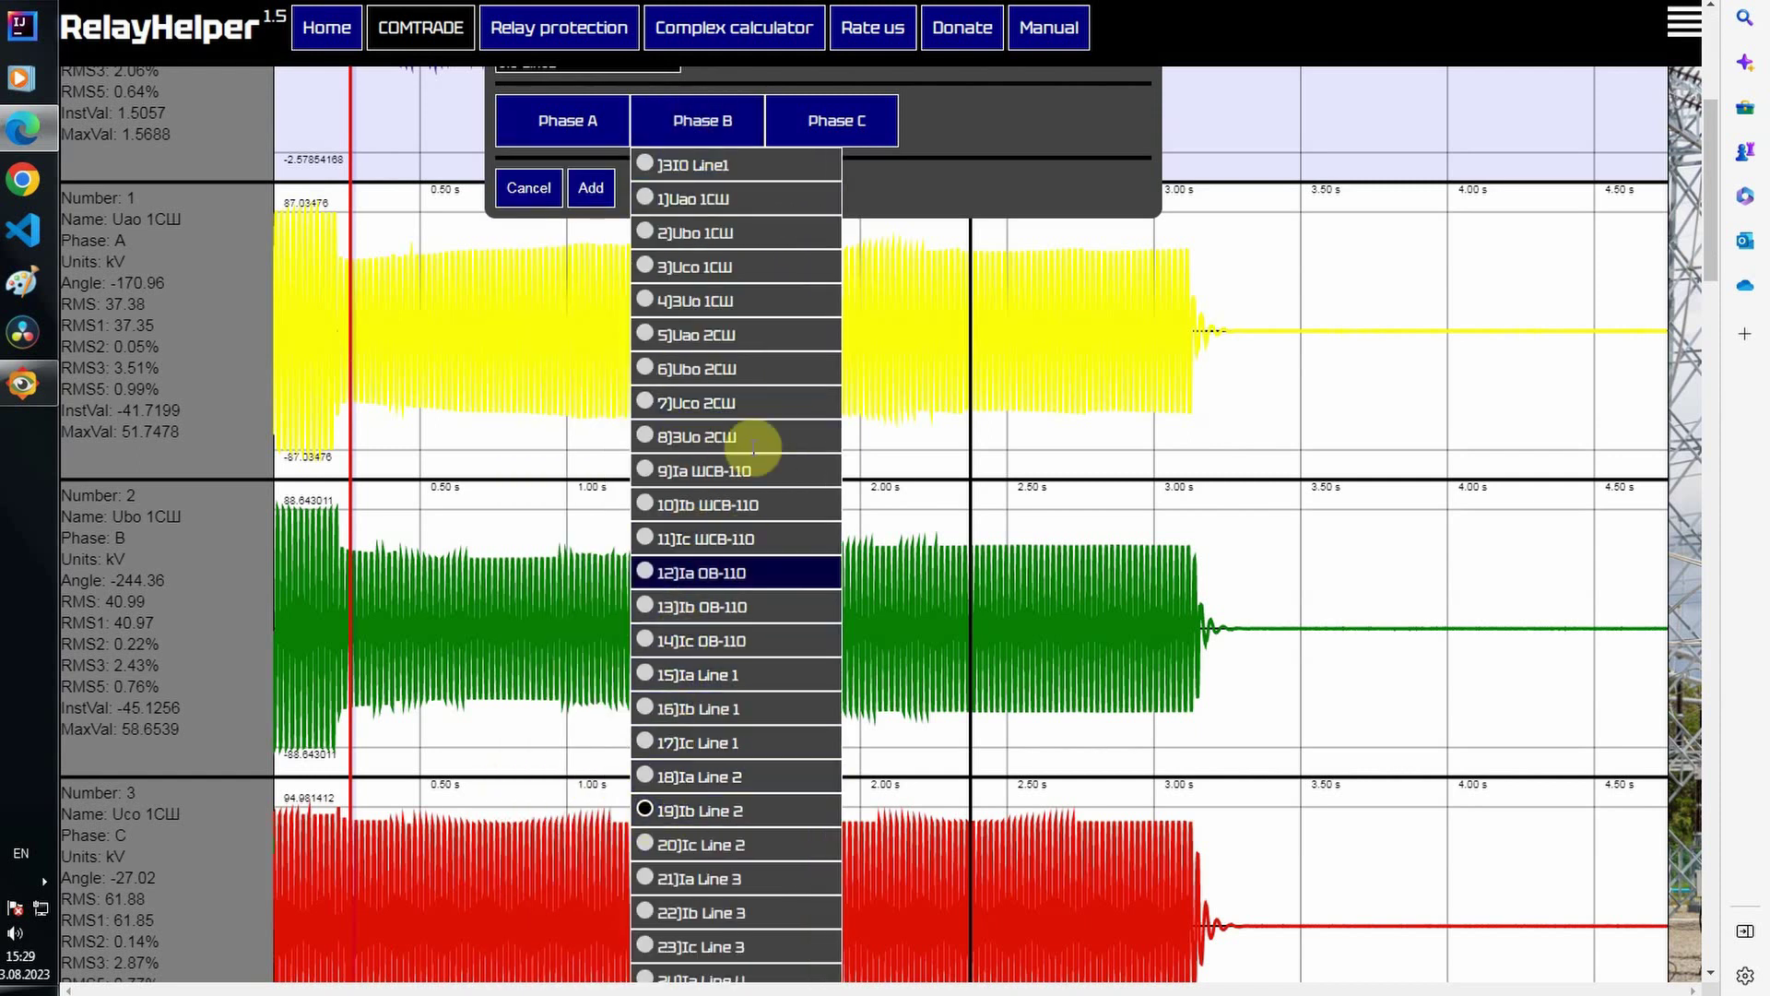
{"action": "left_click", "coordinate": [821, 121]}
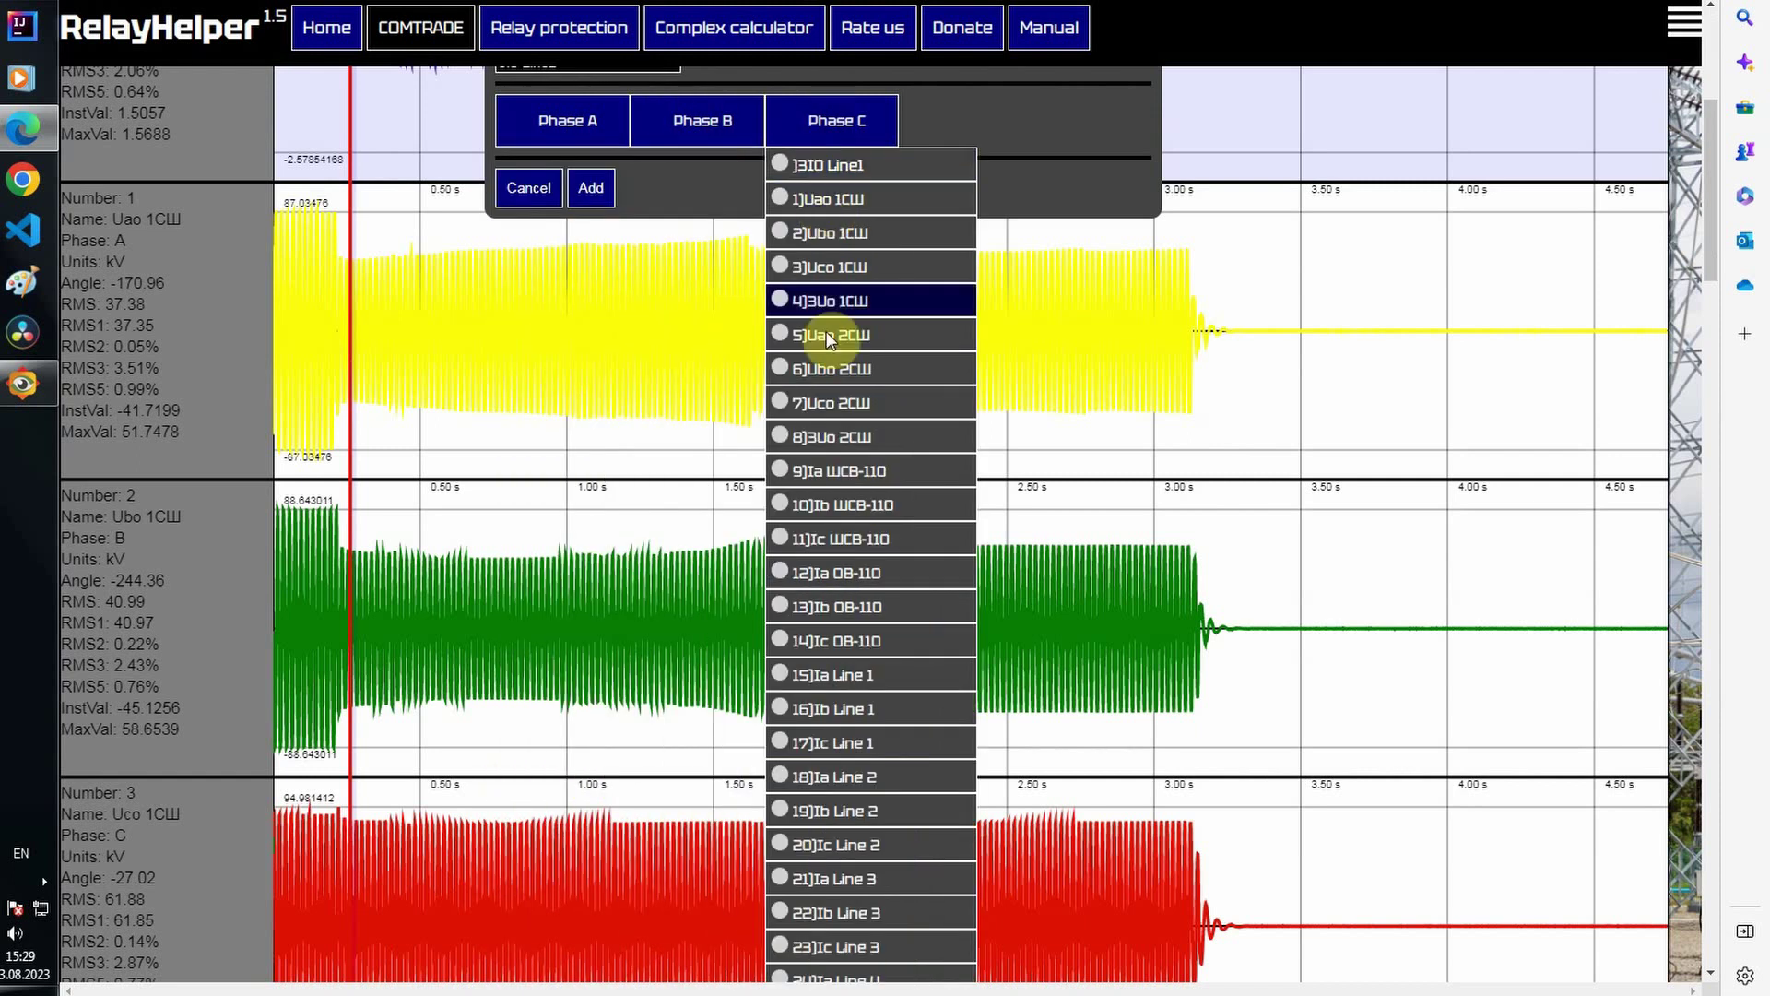
{"action": "left_click", "coordinate": [778, 837]}
{"action": "left_click", "coordinate": [595, 188]}
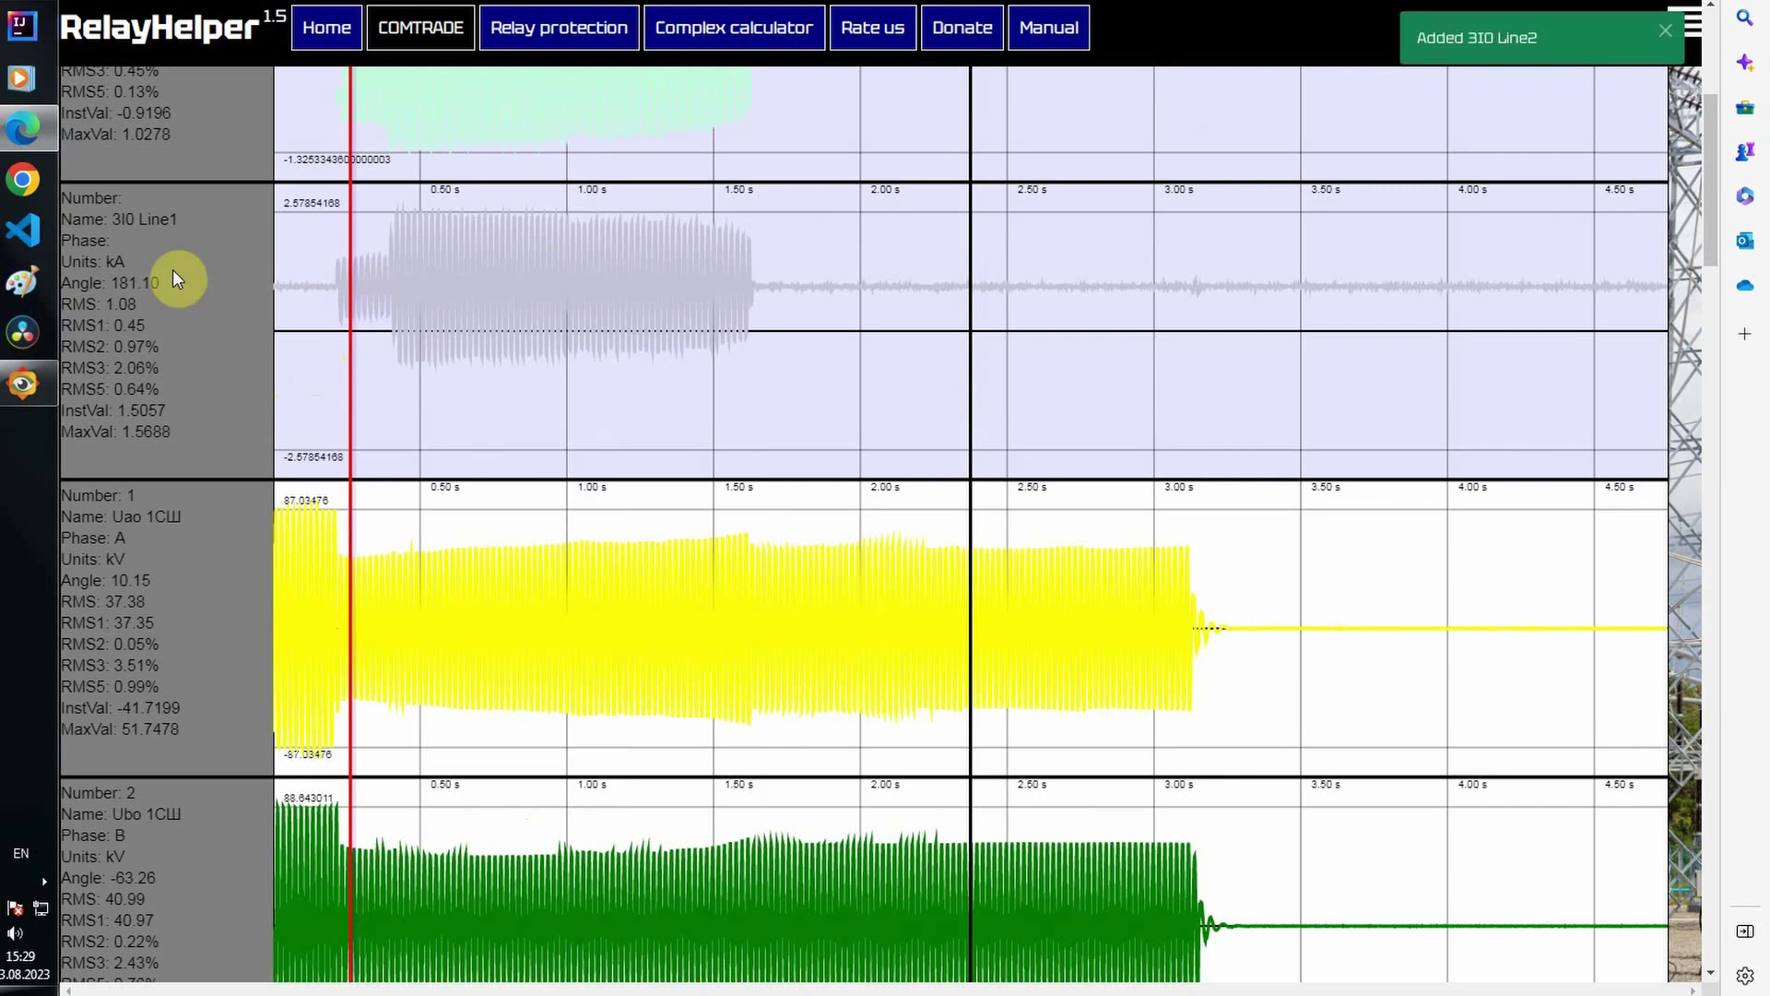
Step: Measure the zero sequence current's duration by placing the red cursor at its end and the black cursor at its start
{"action": "scroll", "coordinate": [172, 262], "scroll_direction": "up", "scroll_amount": 2}
{"action": "scroll", "coordinate": [172, 259], "scroll_direction": "up", "scroll_amount": 2}
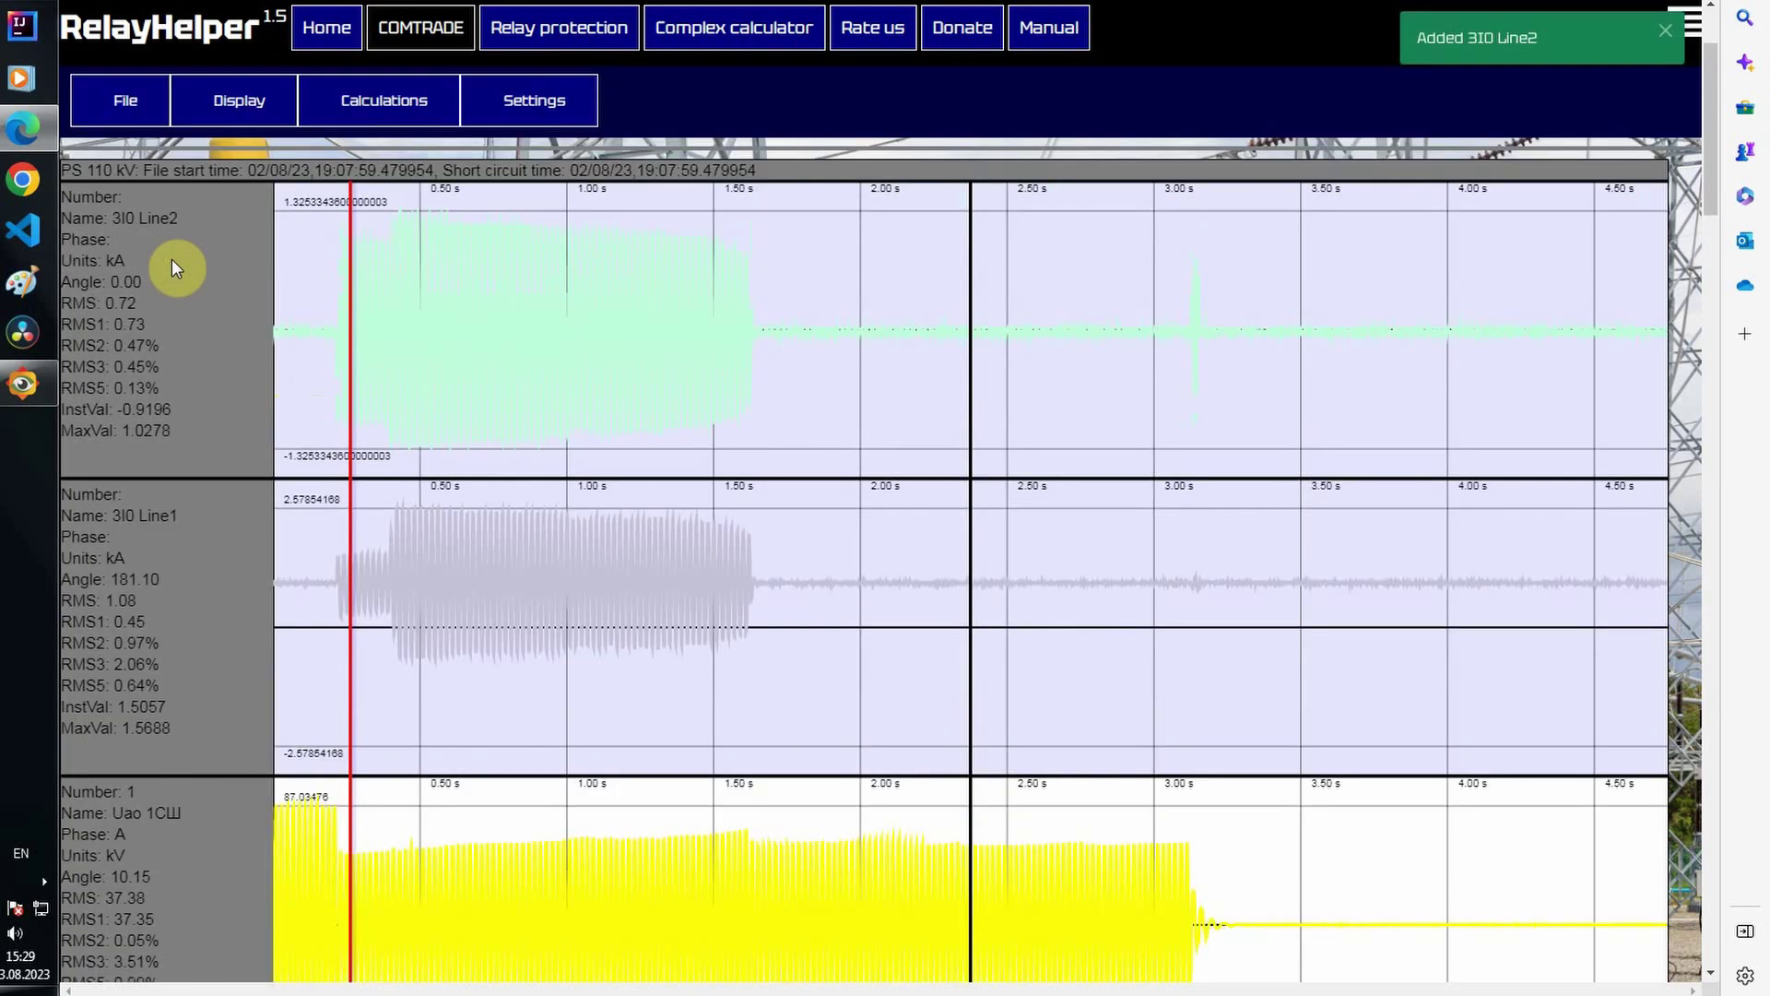
{"action": "left_click", "coordinate": [387, 358]}
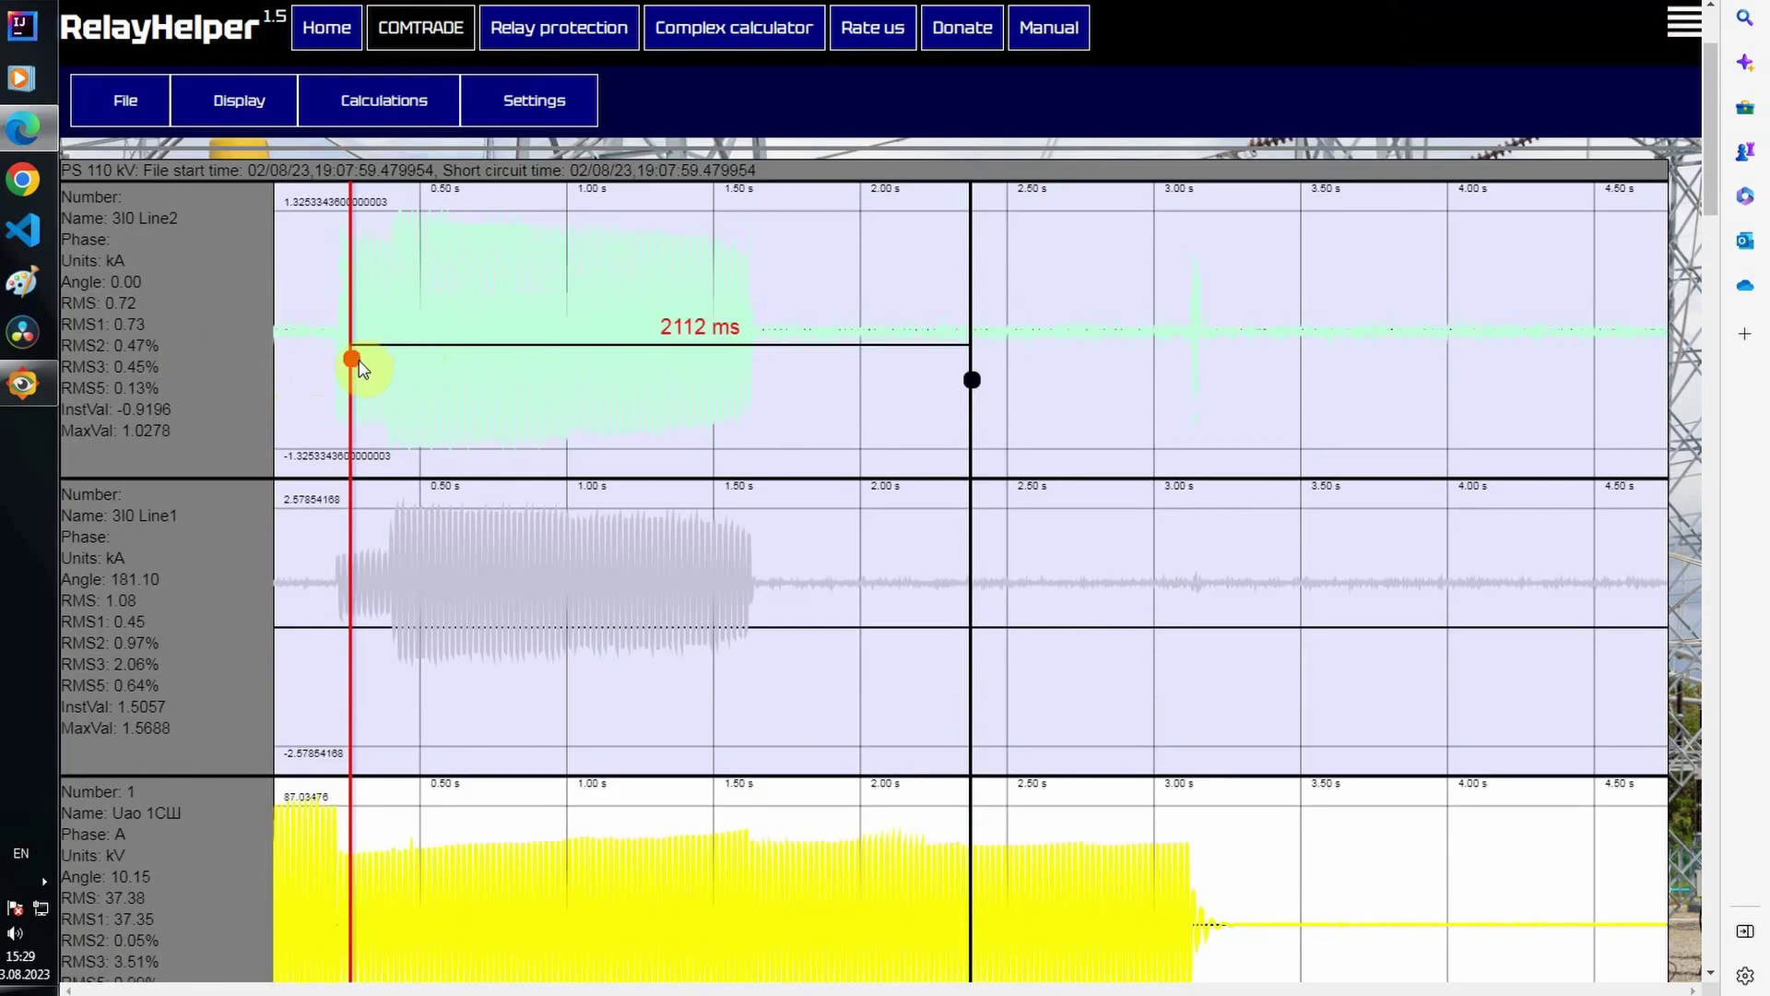
{"action": "left_click_drag", "start_coordinate": [360, 369], "coordinate": [757, 402]}
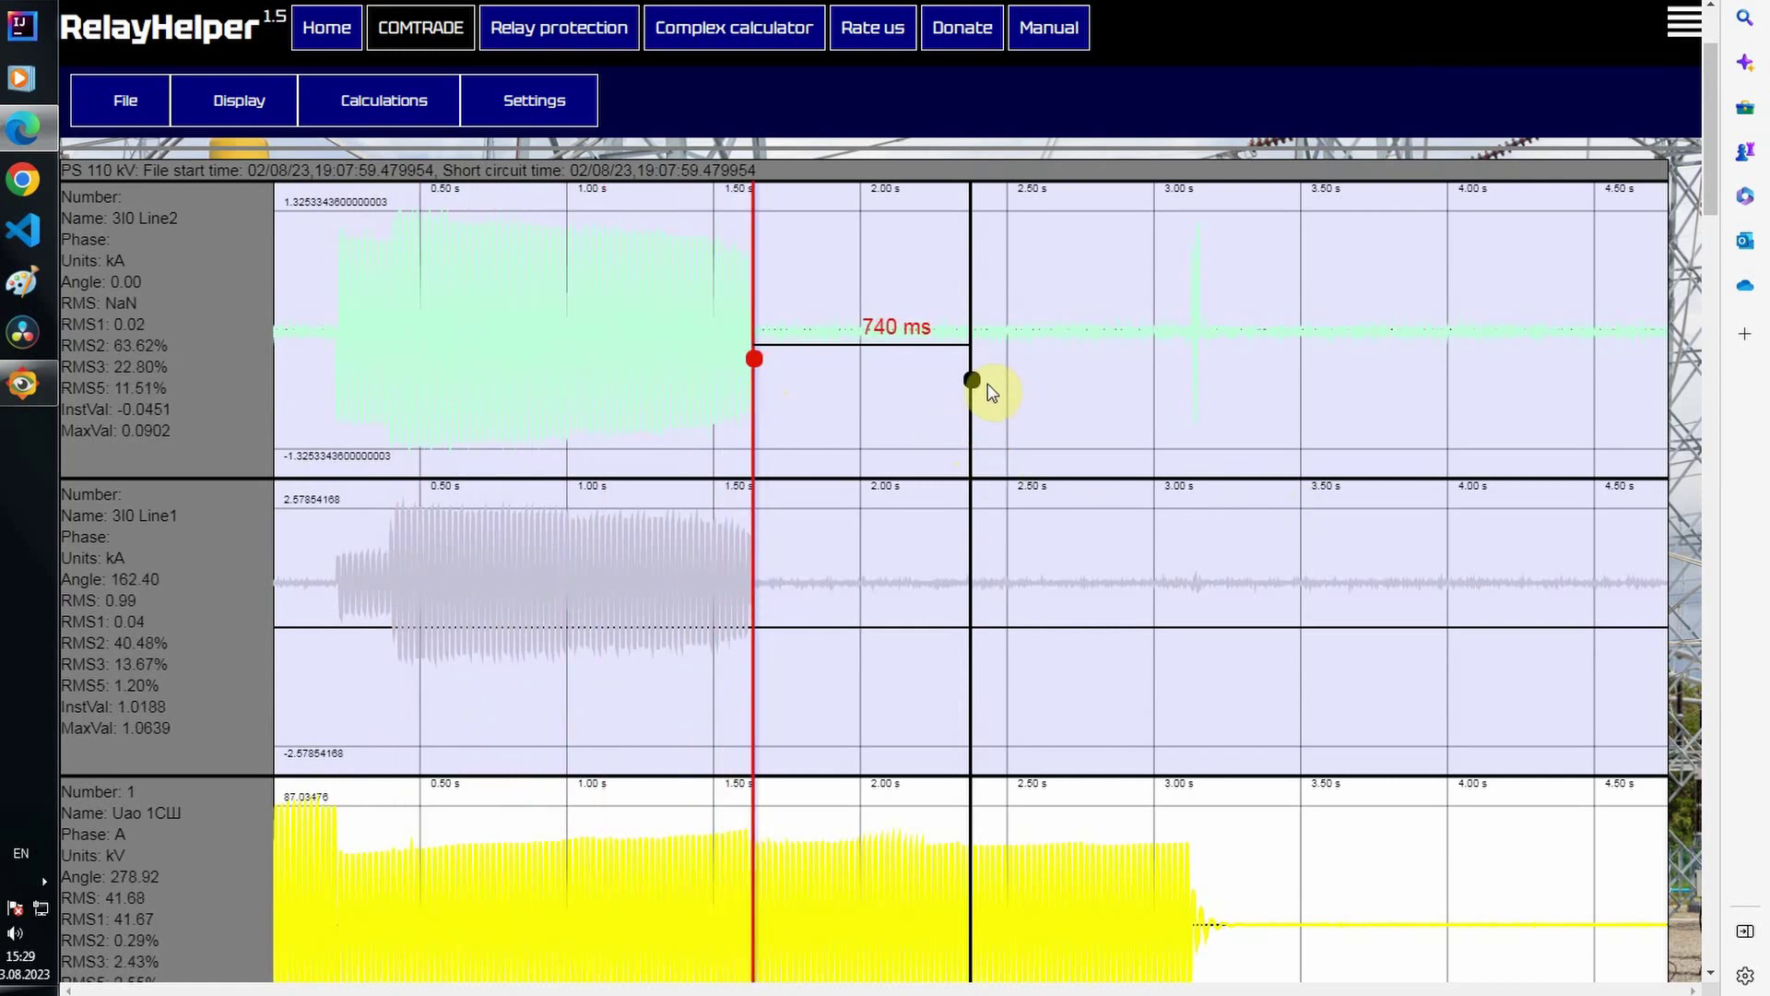
{"action": "left_click_drag", "start_coordinate": [972, 387], "coordinate": [335, 399]}
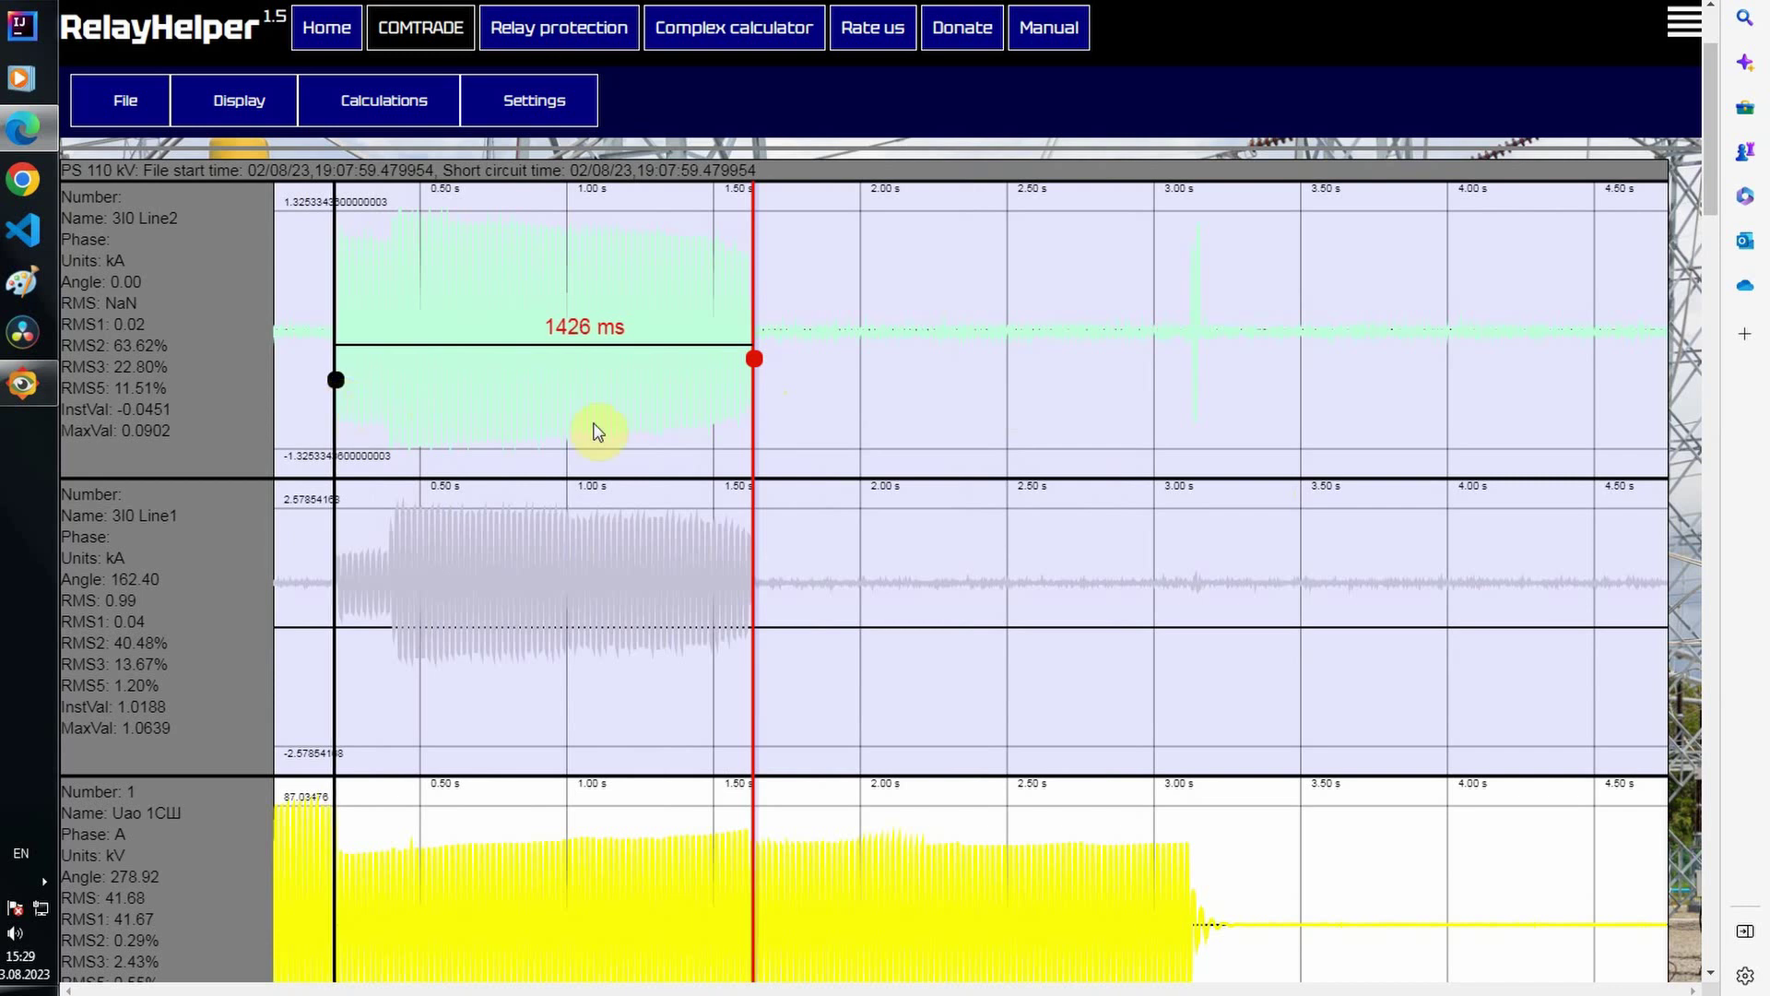
Step: Place the red cursor about 189 ms after the black cursor, at the 3I0 Line1 current step, and examine the channel values
{"action": "left_click_drag", "start_coordinate": [752, 360], "coordinate": [394, 401]}
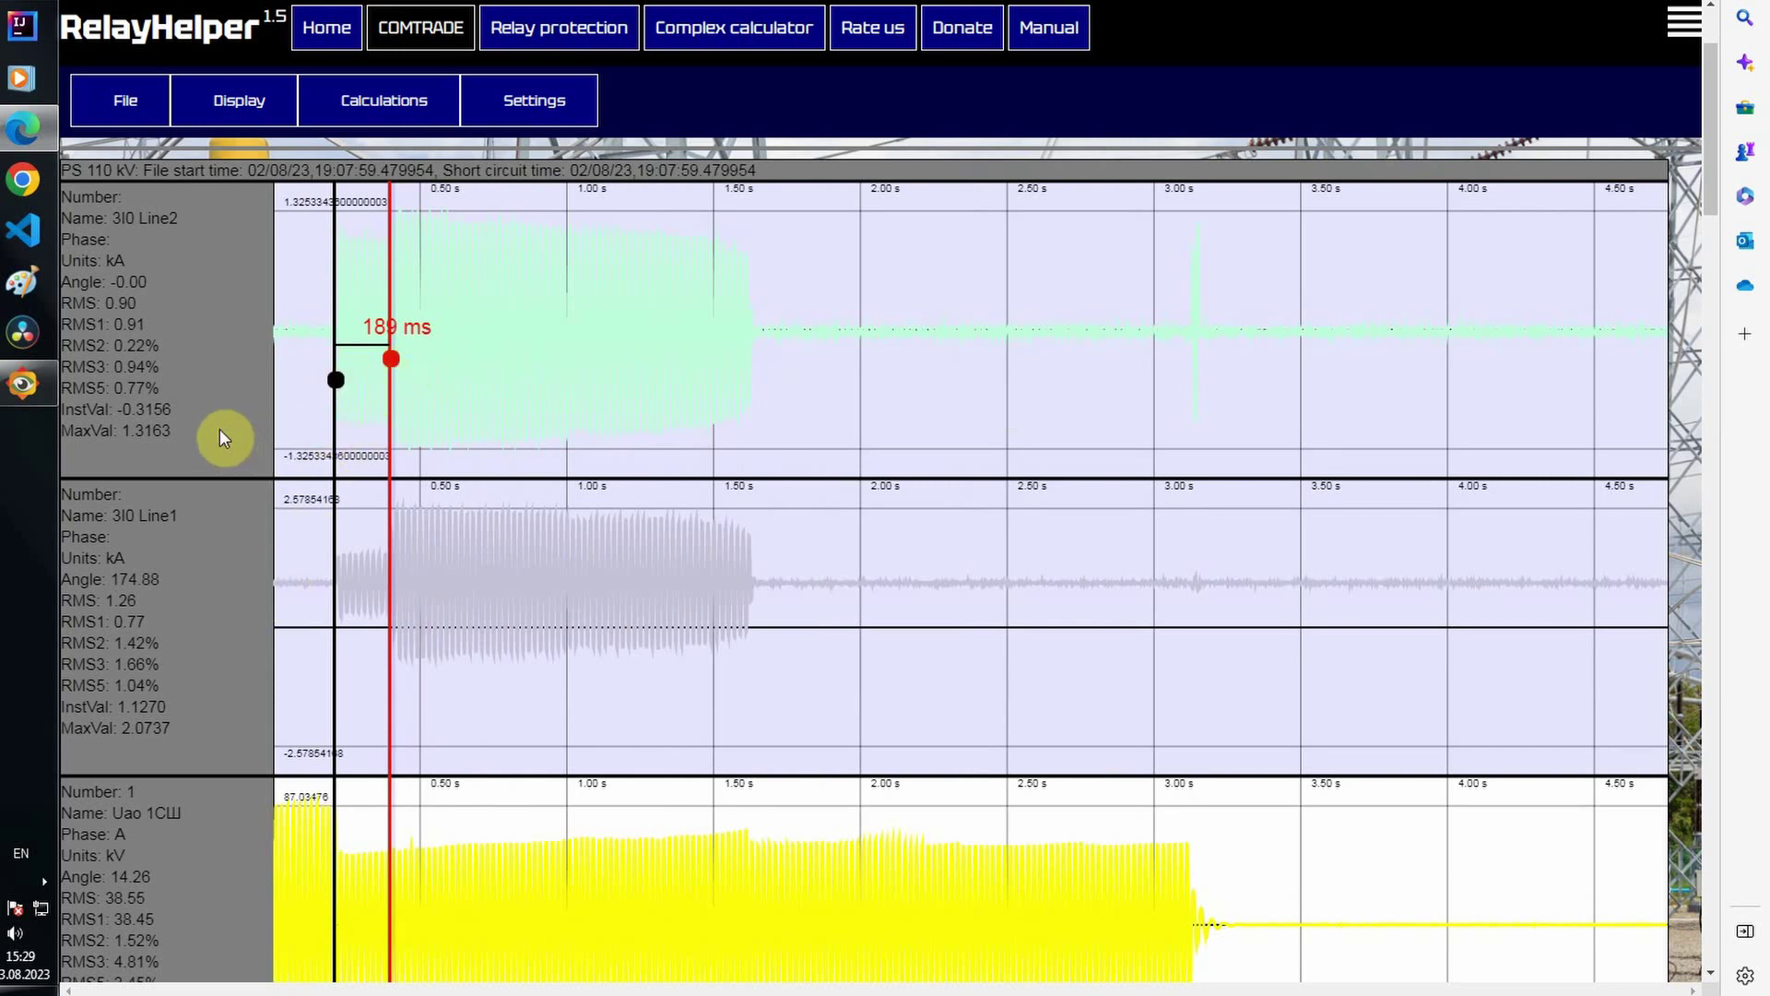
{"action": "scroll", "coordinate": [199, 400], "scroll_direction": "down", "scroll_amount": 5}
{"action": "scroll", "coordinate": [199, 400], "scroll_direction": "up", "scroll_amount": 3}
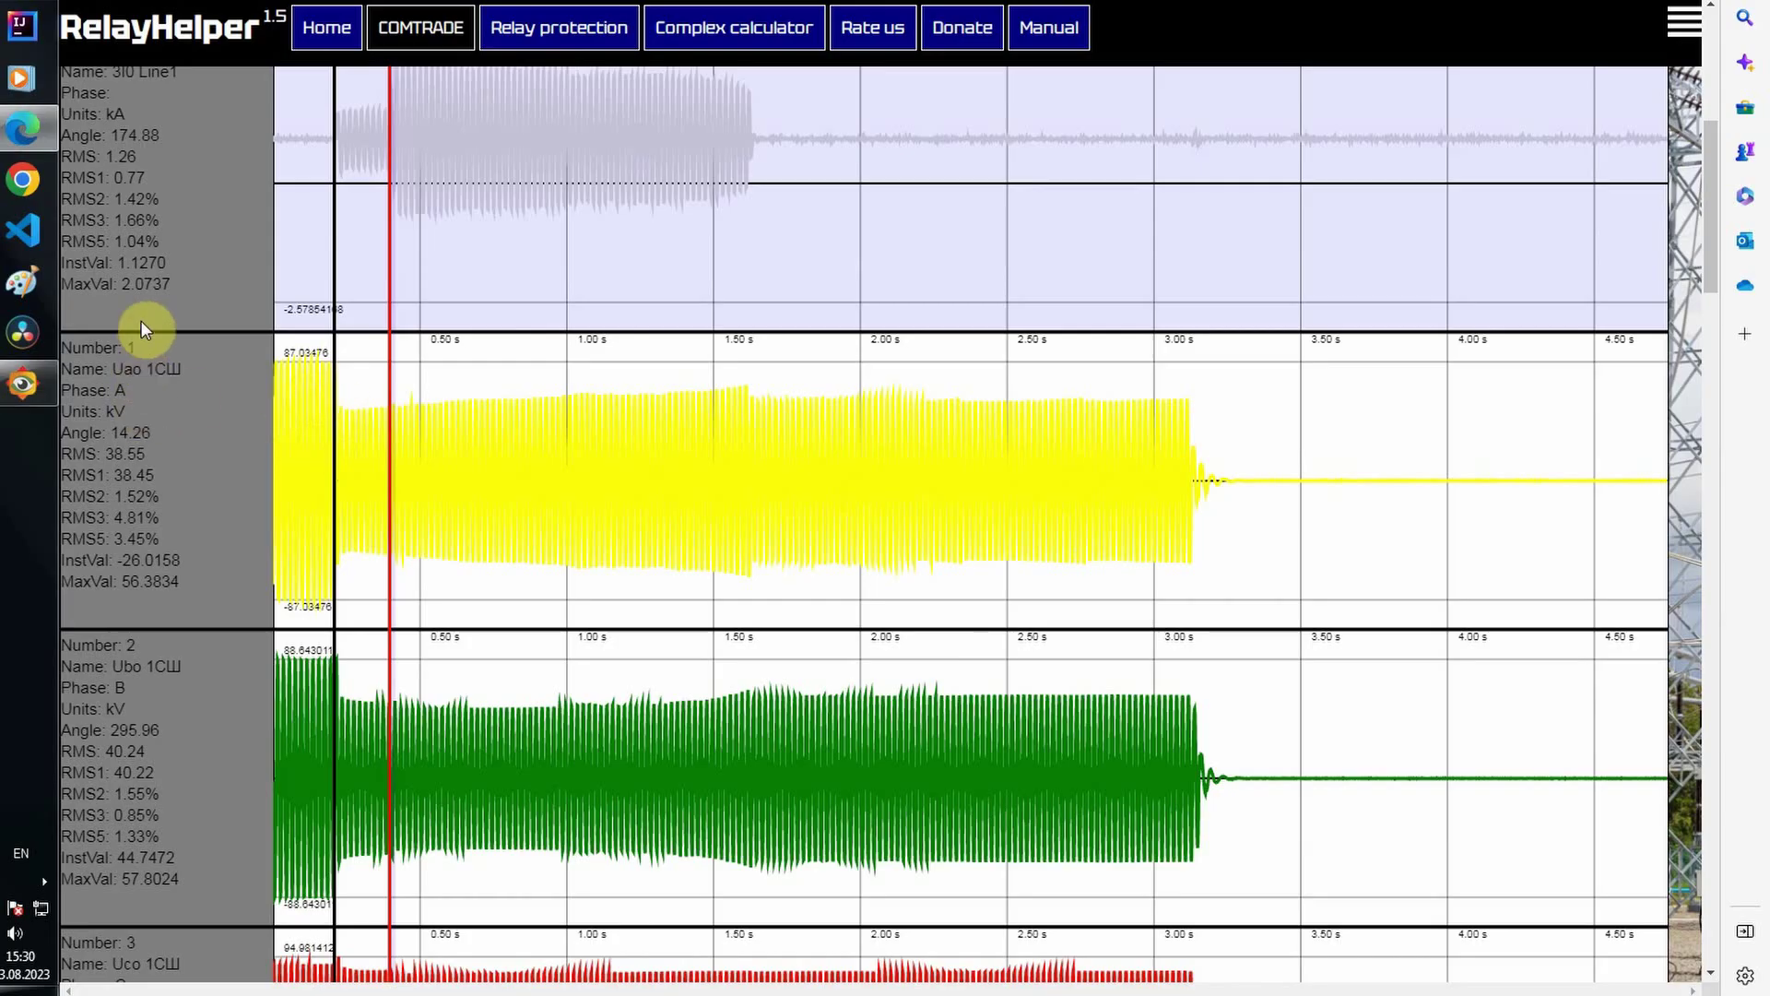
{"action": "scroll", "coordinate": [146, 284], "scroll_direction": "up", "scroll_amount": 3}
Step: Place the black cursor about 1231 ms after the red cursor and examine the Line 1 phase currents between them
{"action": "left_click_drag", "start_coordinate": [336, 237], "coordinate": [754, 284]}
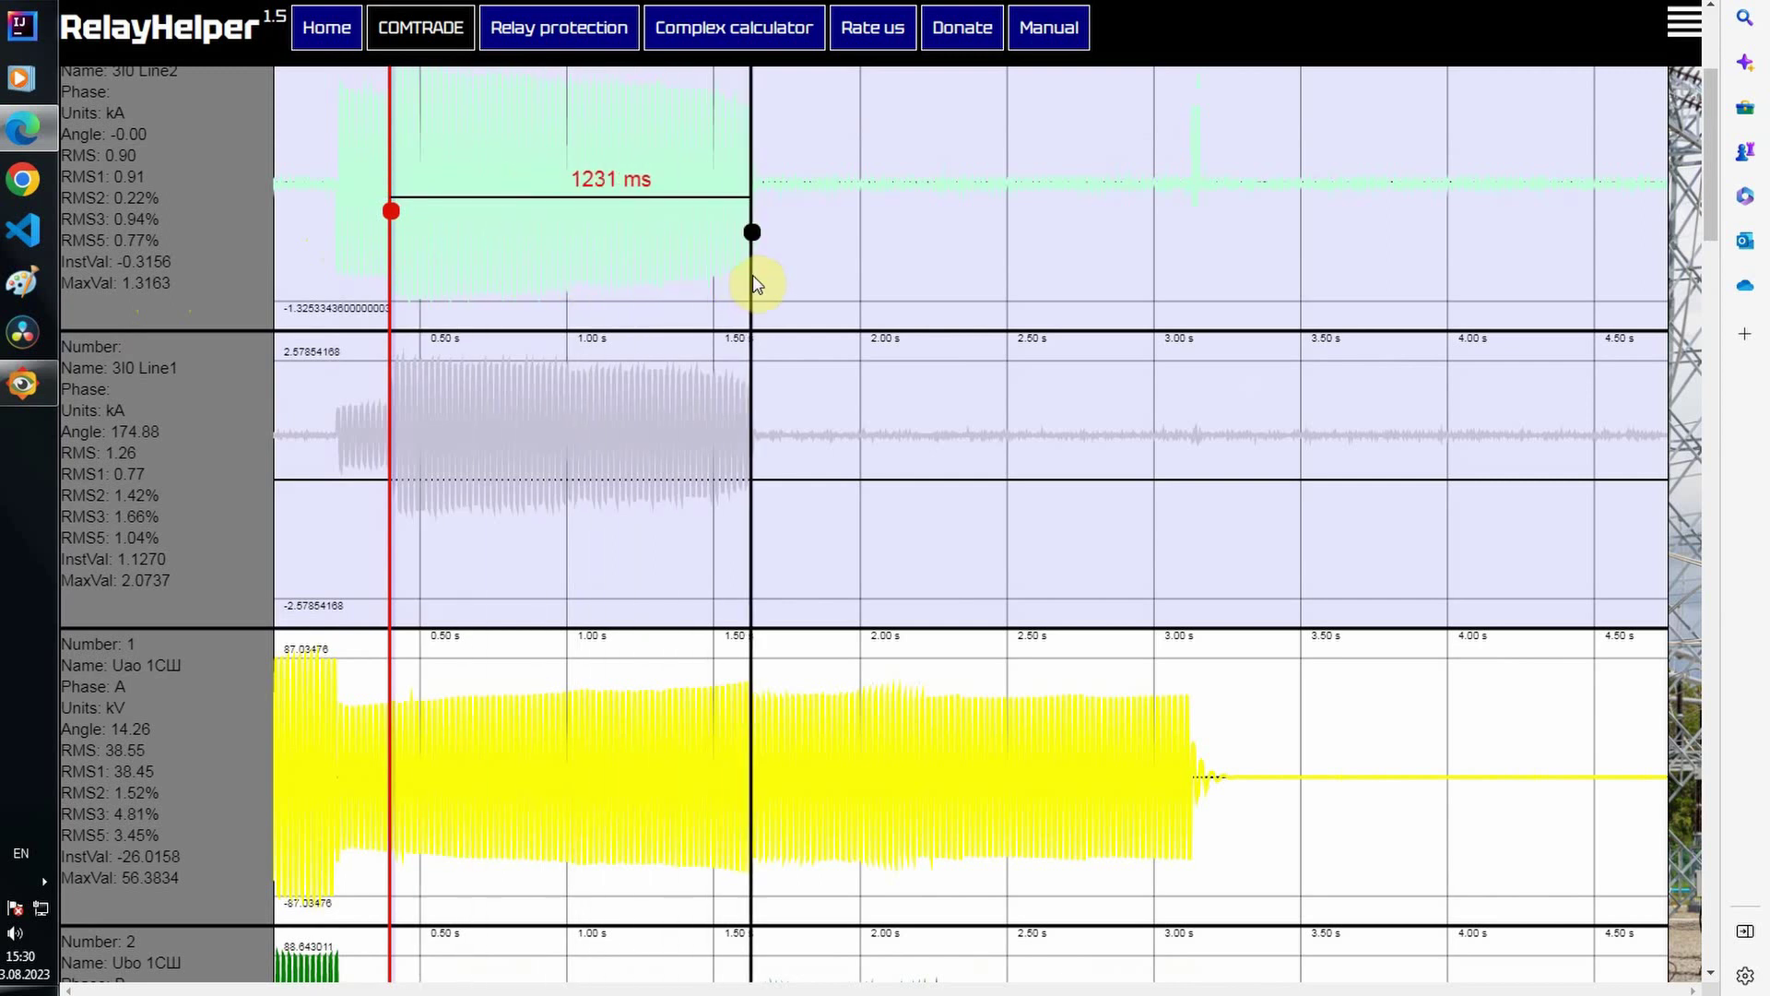
{"action": "scroll", "coordinate": [175, 258], "scroll_direction": "down", "scroll_amount": 20}
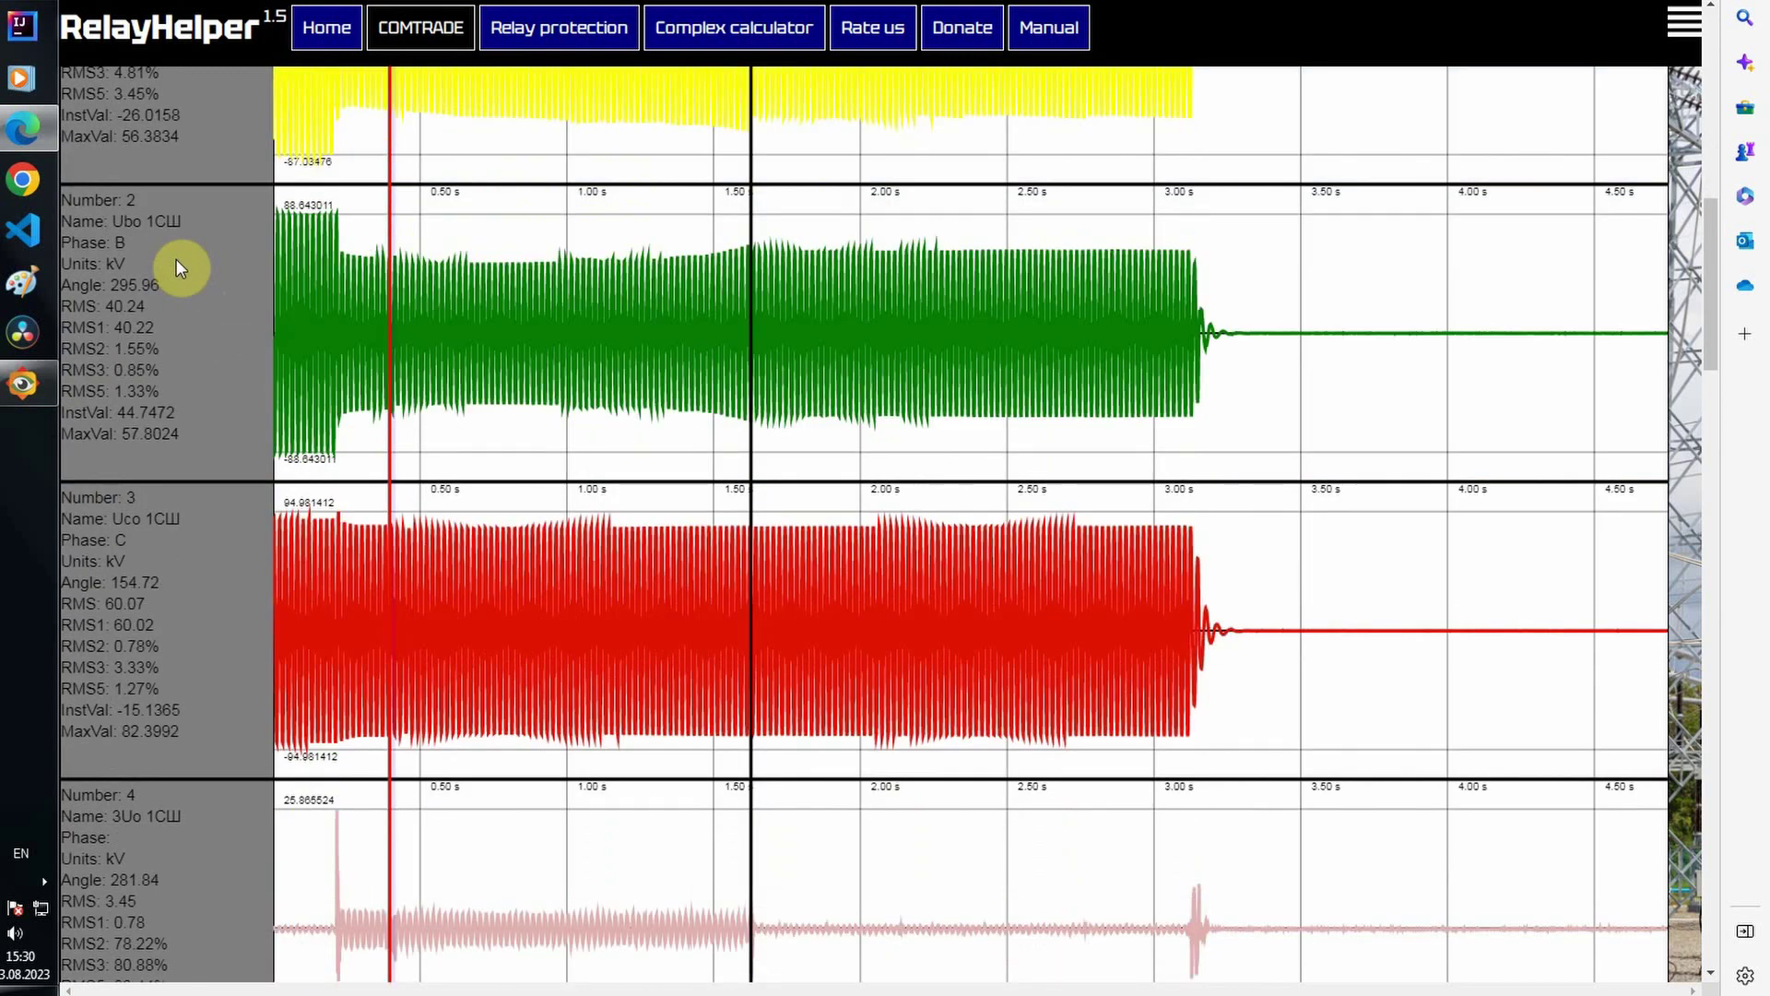
{"action": "scroll", "coordinate": [175, 258], "scroll_direction": "down", "scroll_amount": 8}
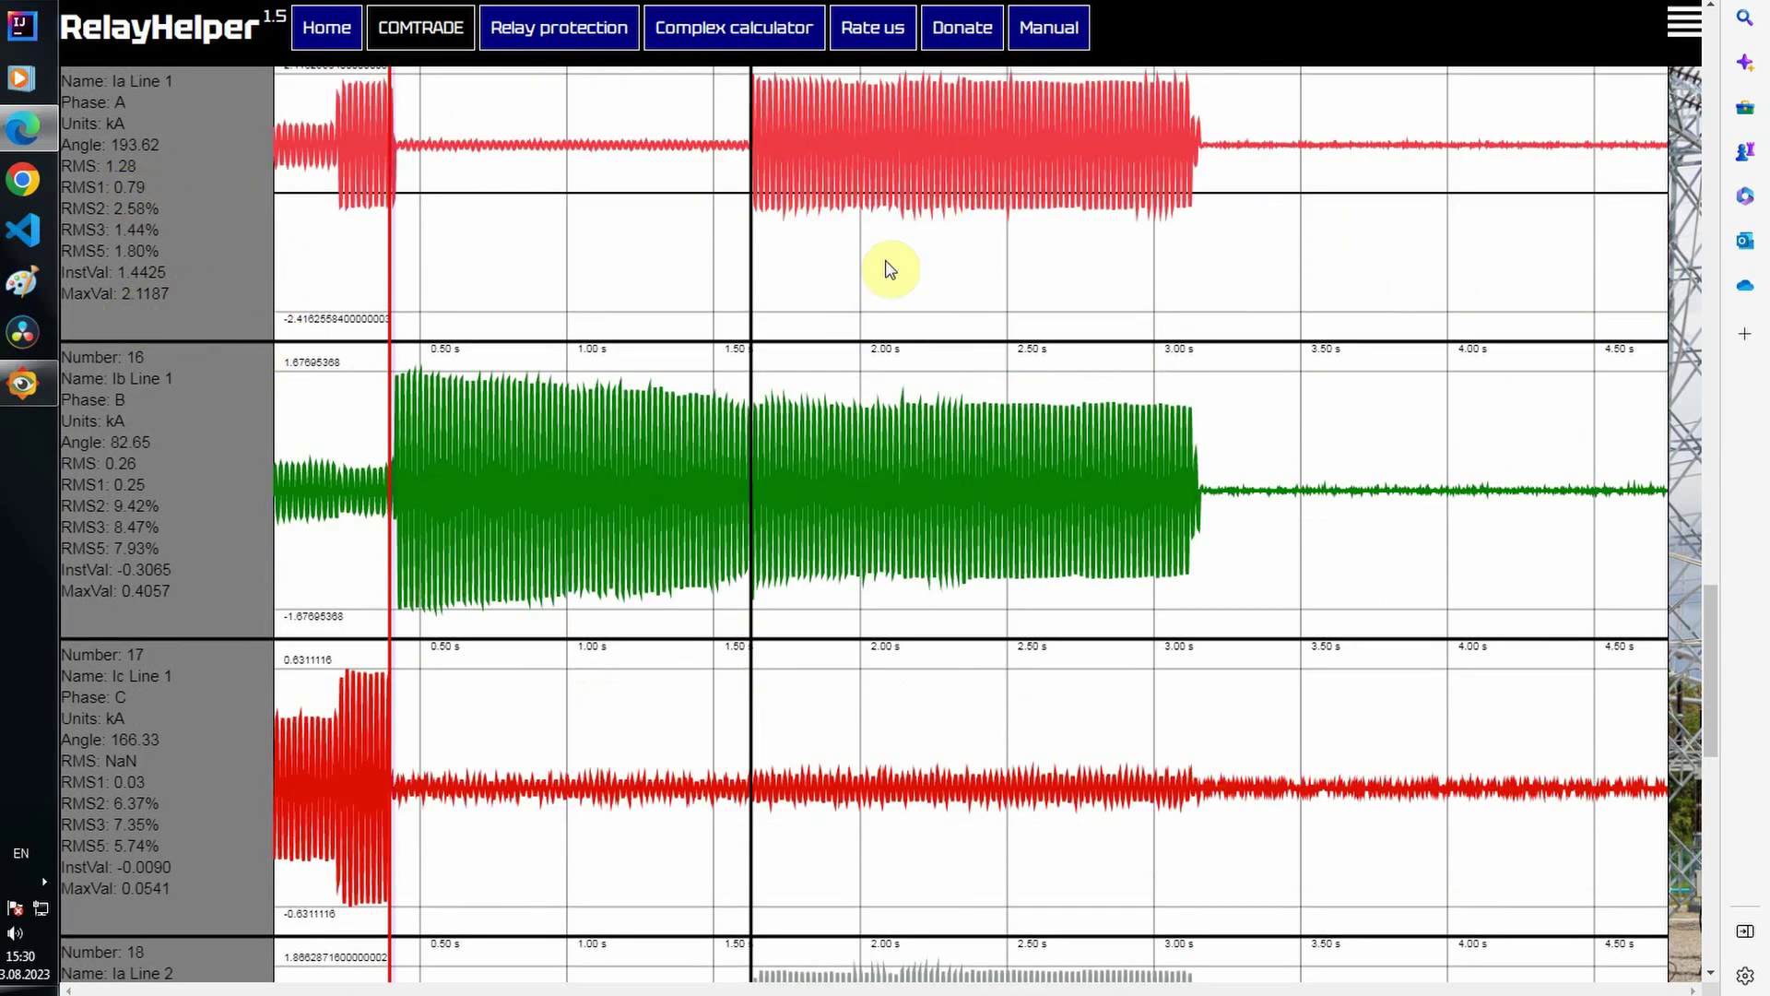
{"action": "scroll", "coordinate": [155, 260], "scroll_direction": "up", "scroll_amount": 2}
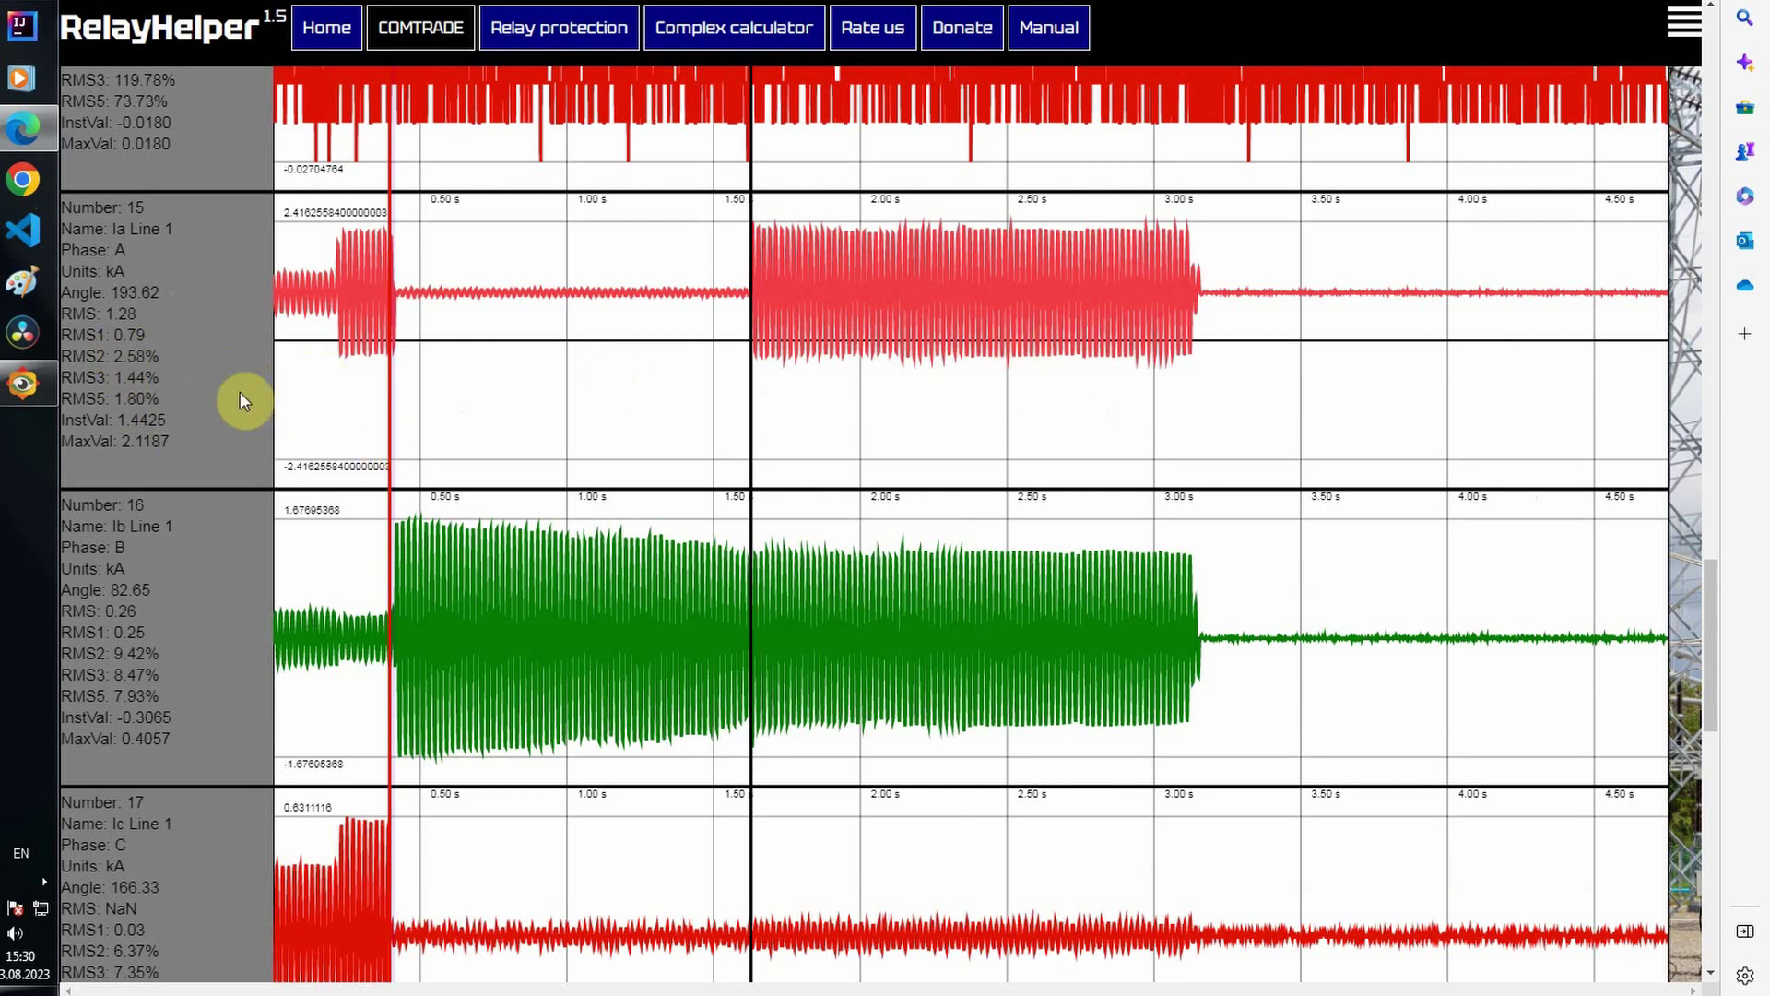
{"action": "scroll", "coordinate": [162, 323], "scroll_direction": "up", "scroll_amount": 20}
{"action": "scroll", "coordinate": [159, 322], "scroll_direction": "up", "scroll_amount": 15}
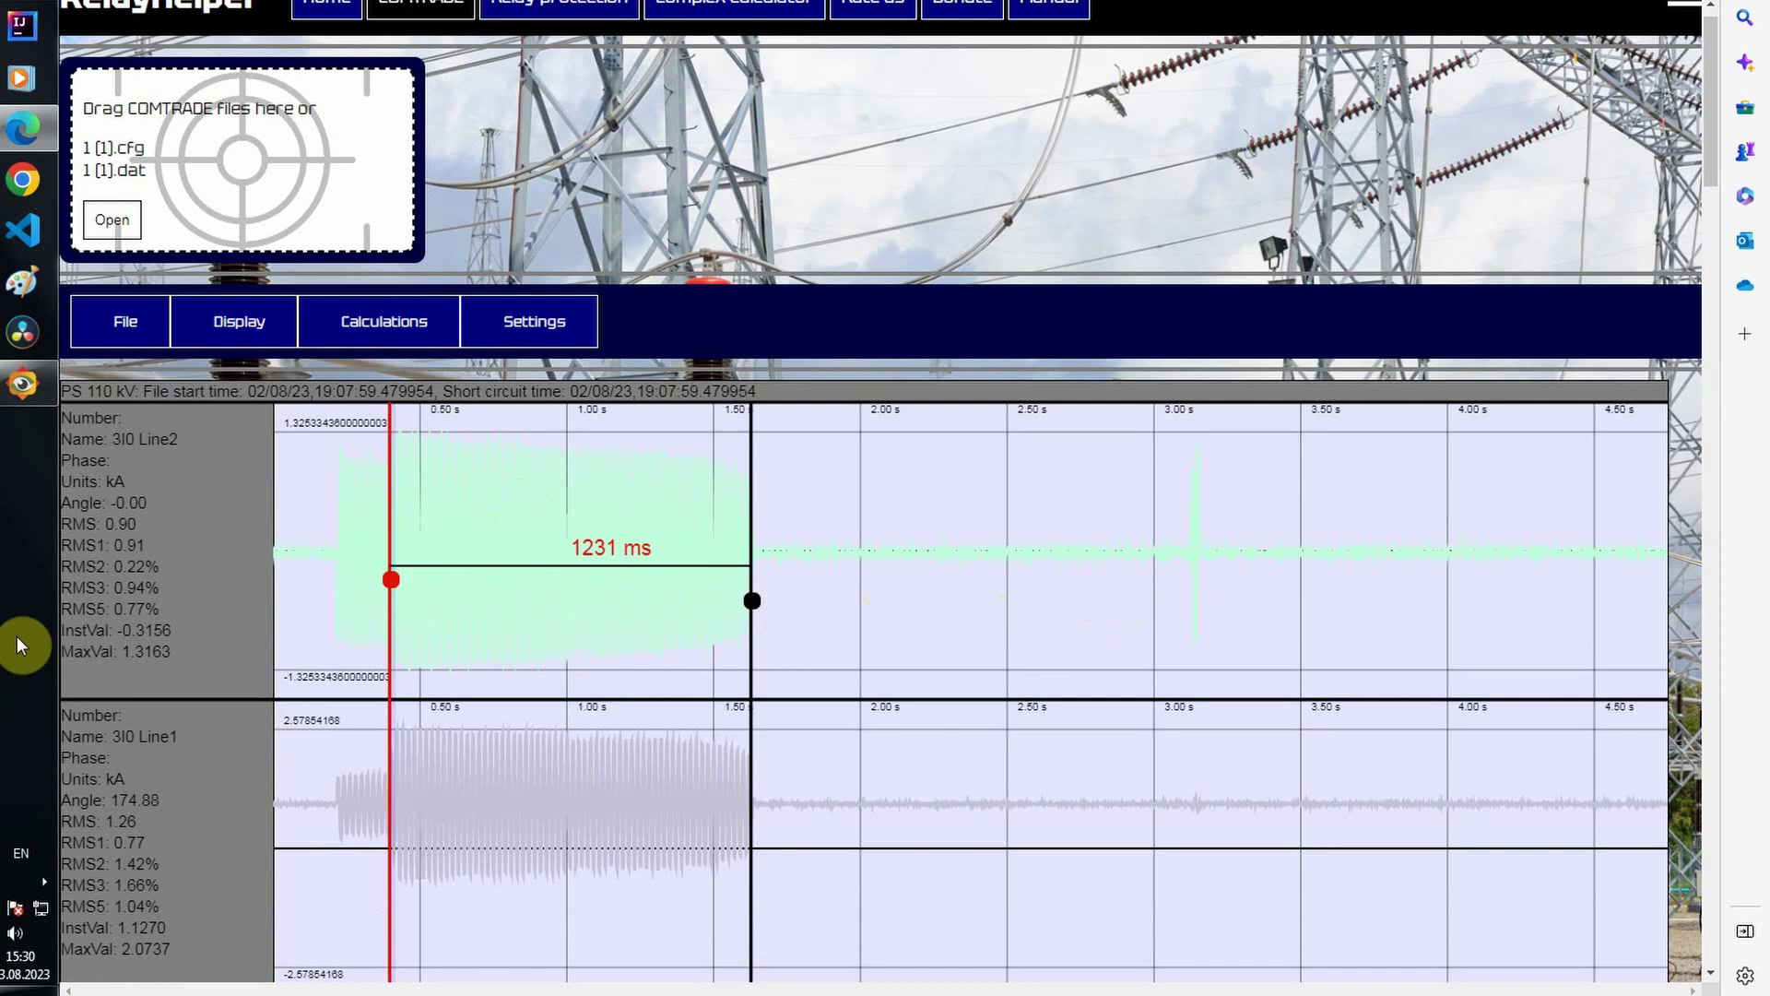
Step: Turn on the vector diagram display beside the COMTRADE waveforms
{"action": "scroll", "coordinate": [102, 520], "scroll_direction": "down", "scroll_amount": 4}
{"action": "scroll", "coordinate": [102, 522], "scroll_direction": "up", "scroll_amount": 2}
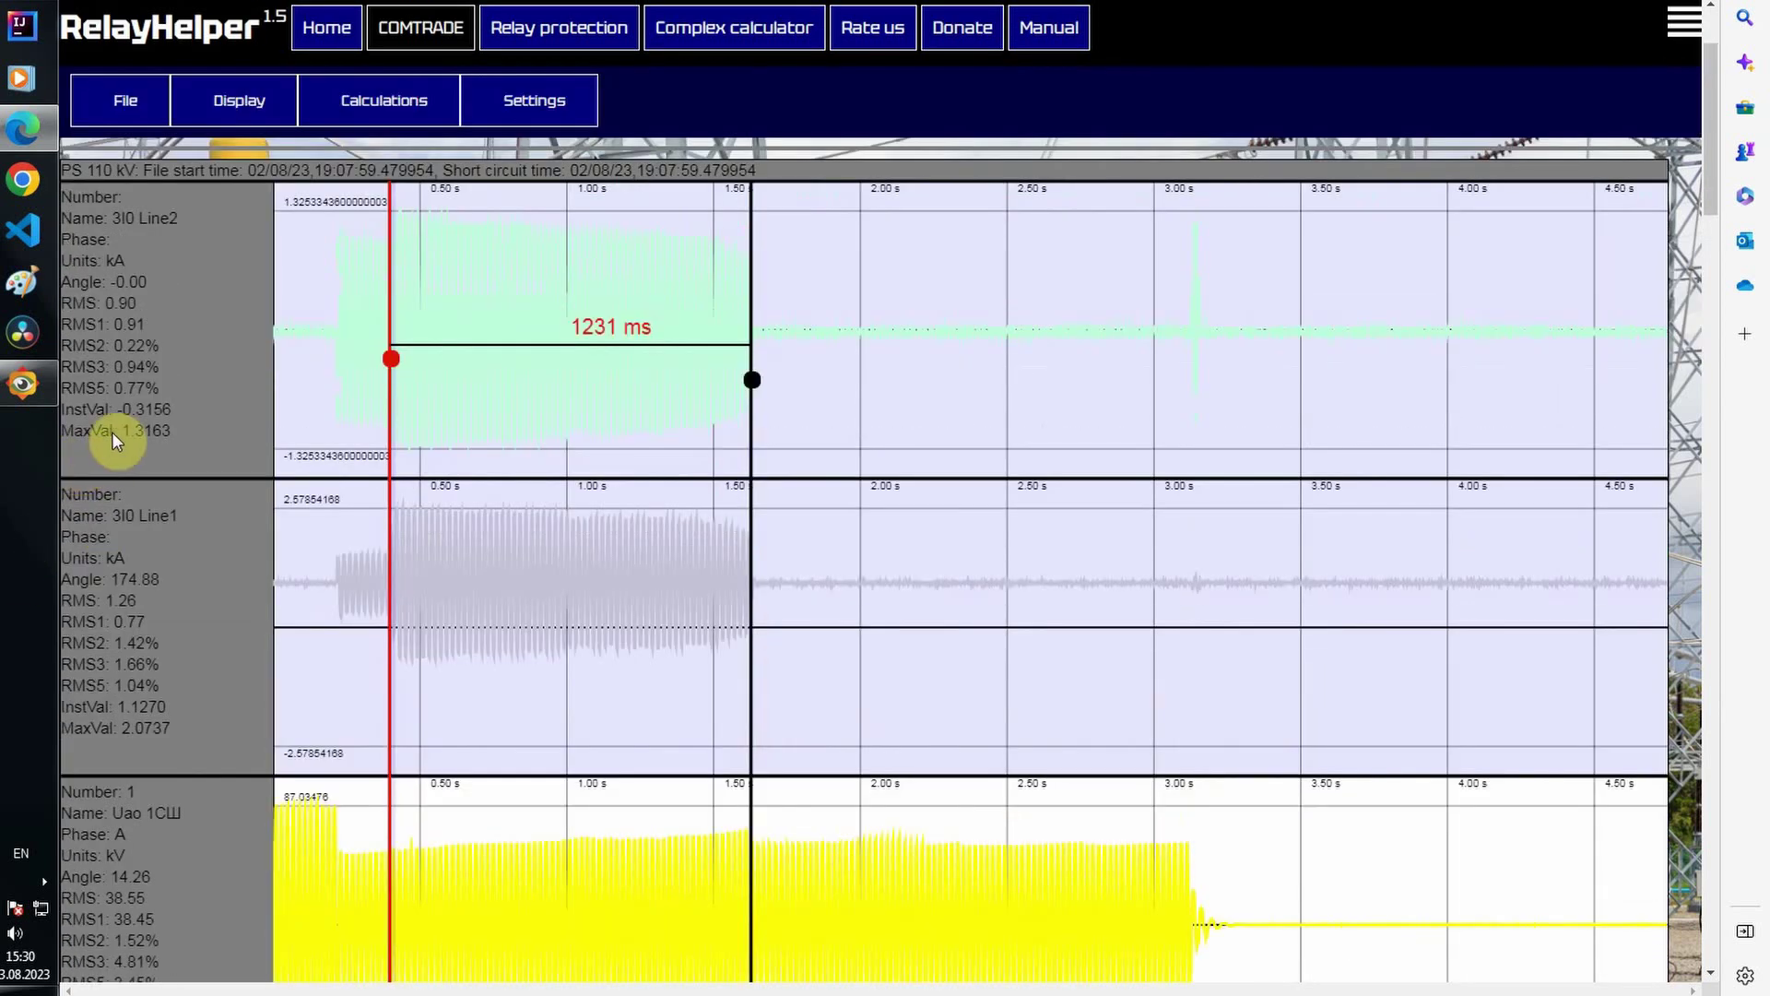
{"action": "mouse_move", "coordinate": [207, 111]}
{"action": "mouse_move", "coordinate": [197, 164]}
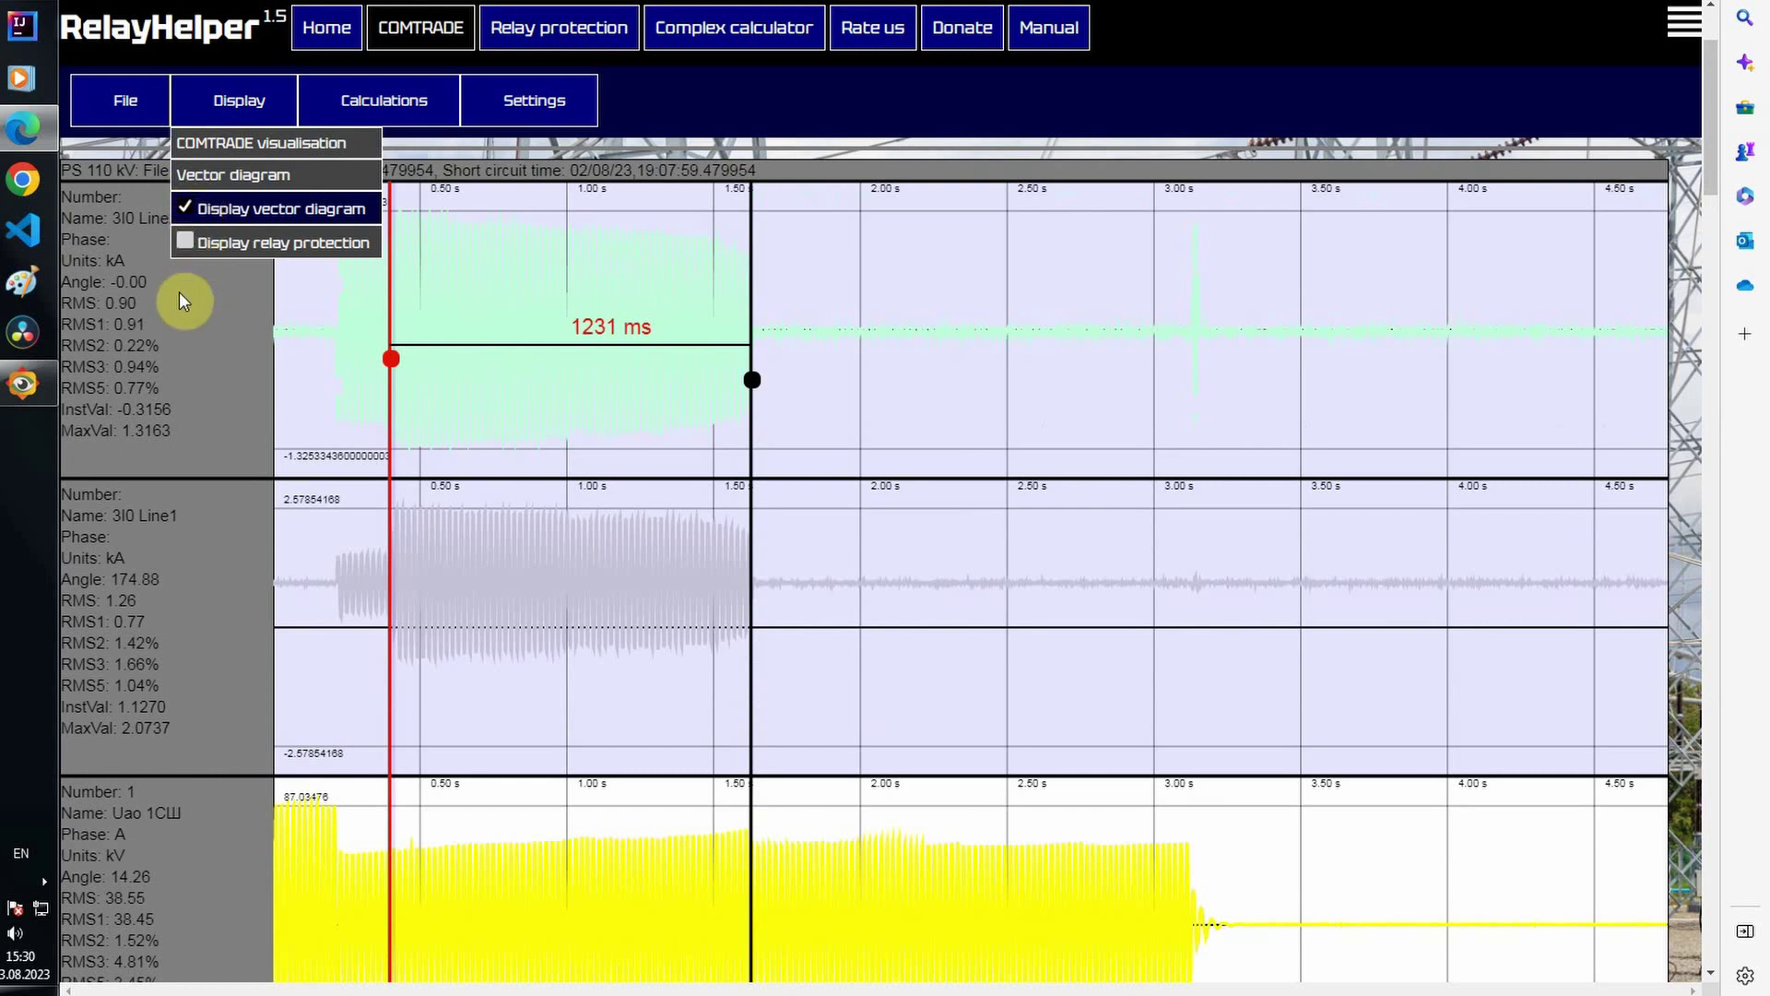
{"action": "scroll", "coordinate": [122, 383], "scroll_direction": "down", "scroll_amount": 3}
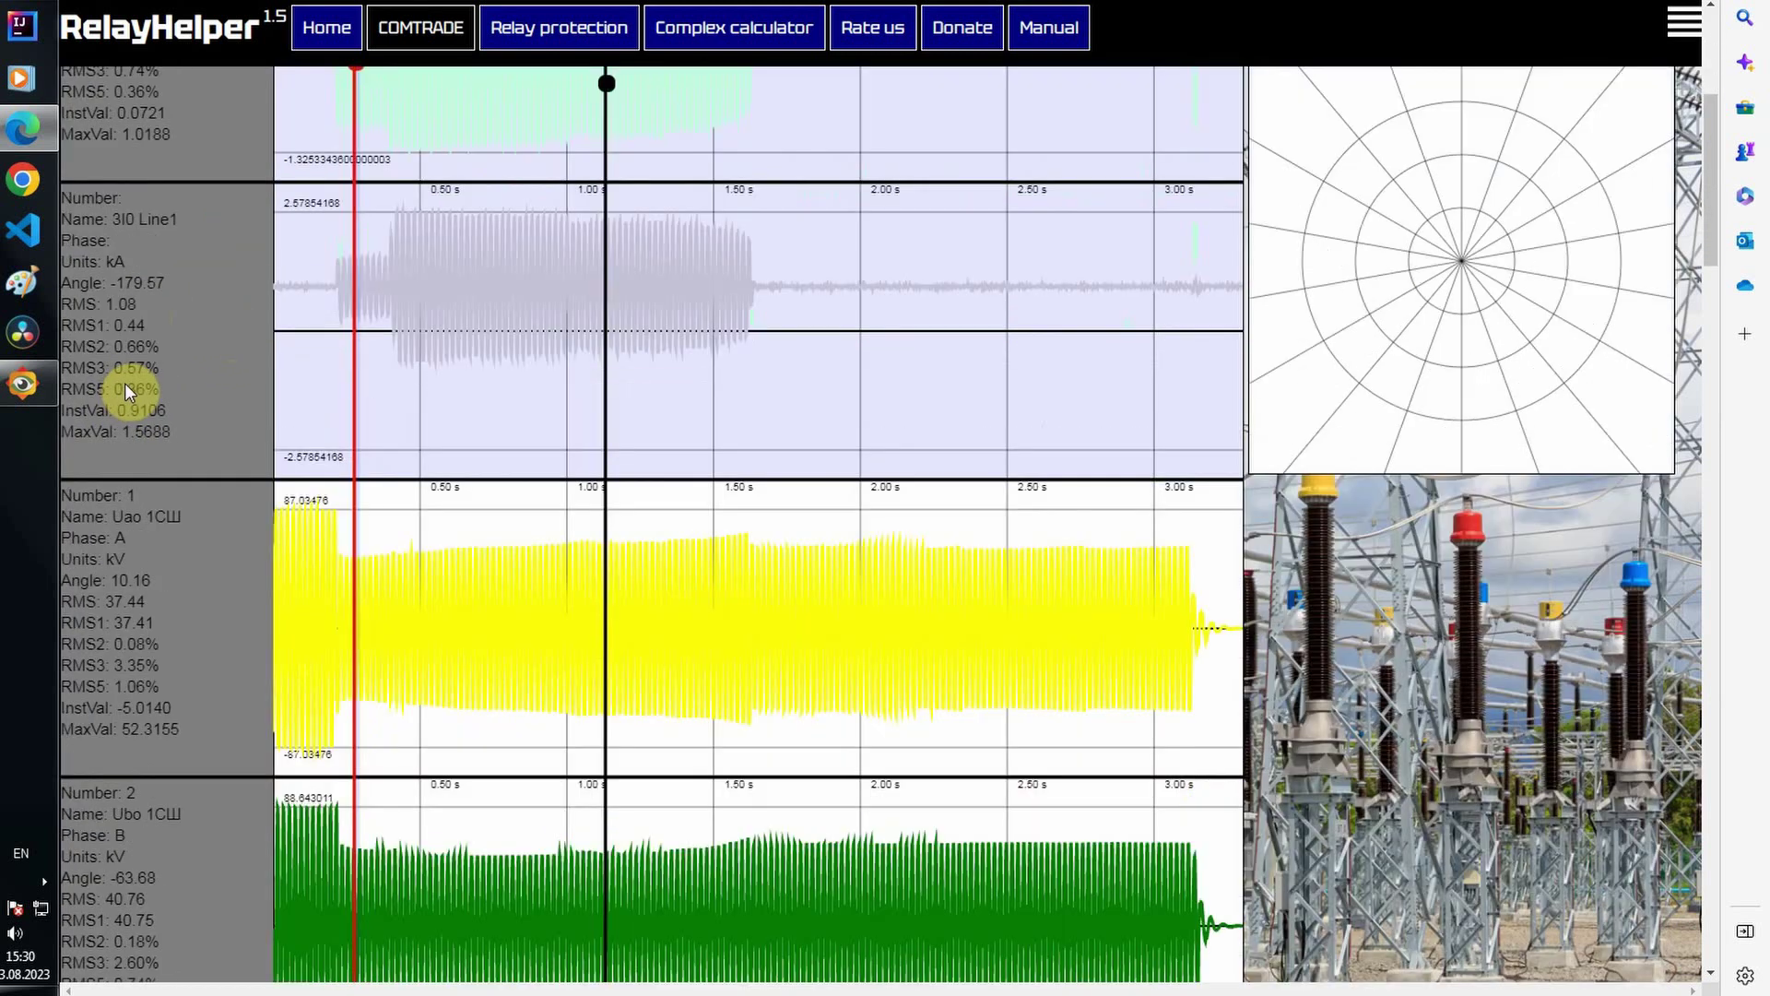
Step: Add the 3Uo 1СШ, 3I0 Line2 and 3I0 Line1 channels to the vector diagram
{"action": "scroll", "coordinate": [132, 346], "scroll_direction": "up", "scroll_amount": 5}
{"action": "mouse_move", "coordinate": [232, 332]}
{"action": "mouse_move", "coordinate": [249, 392]}
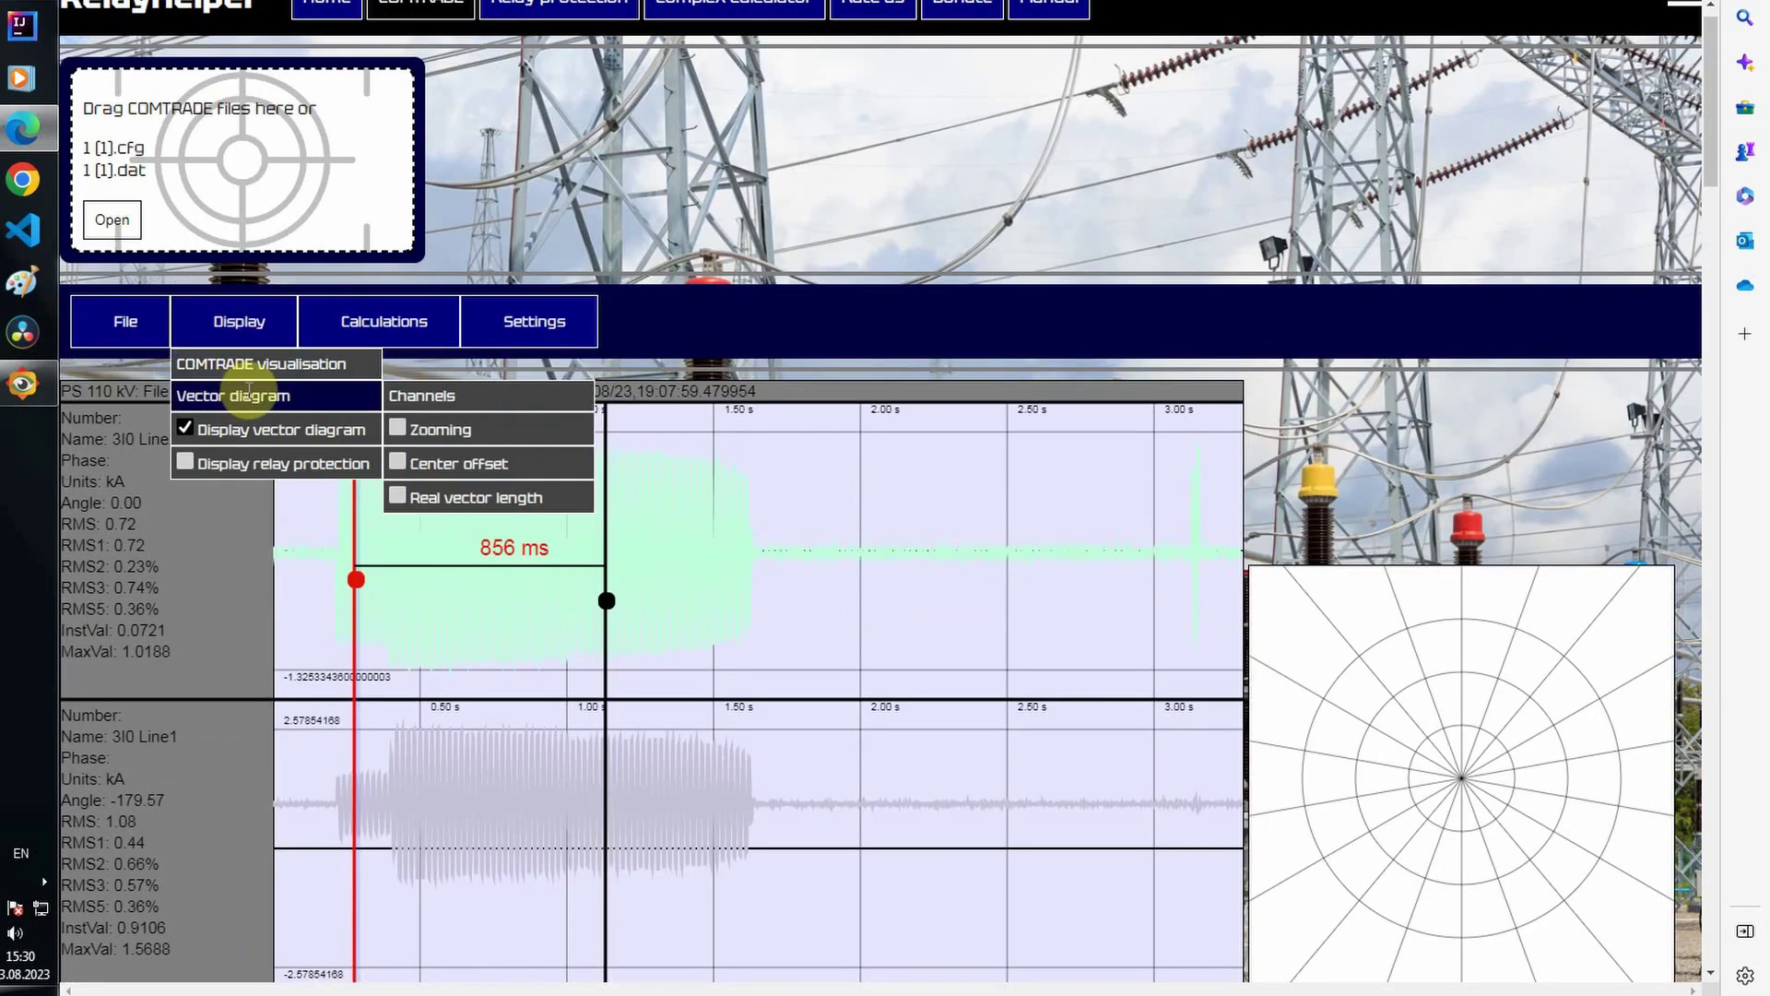
{"action": "mouse_move", "coordinate": [415, 395]}
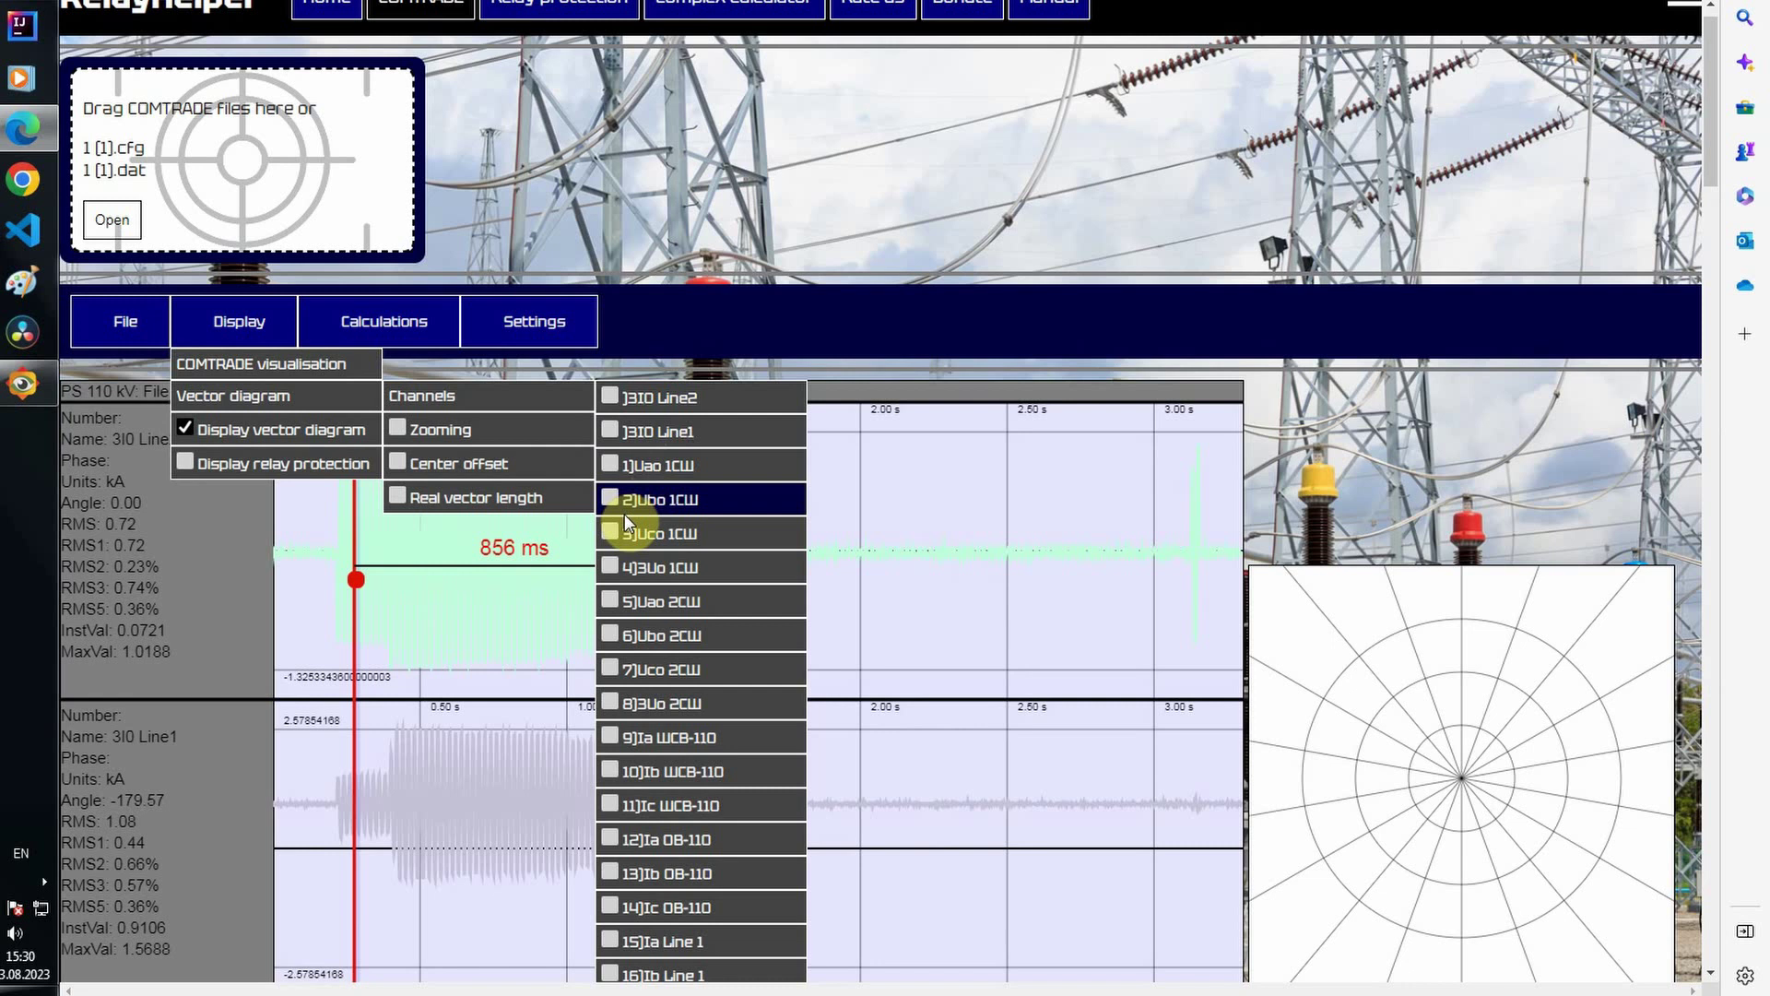
{"action": "left_click", "coordinate": [612, 568]}
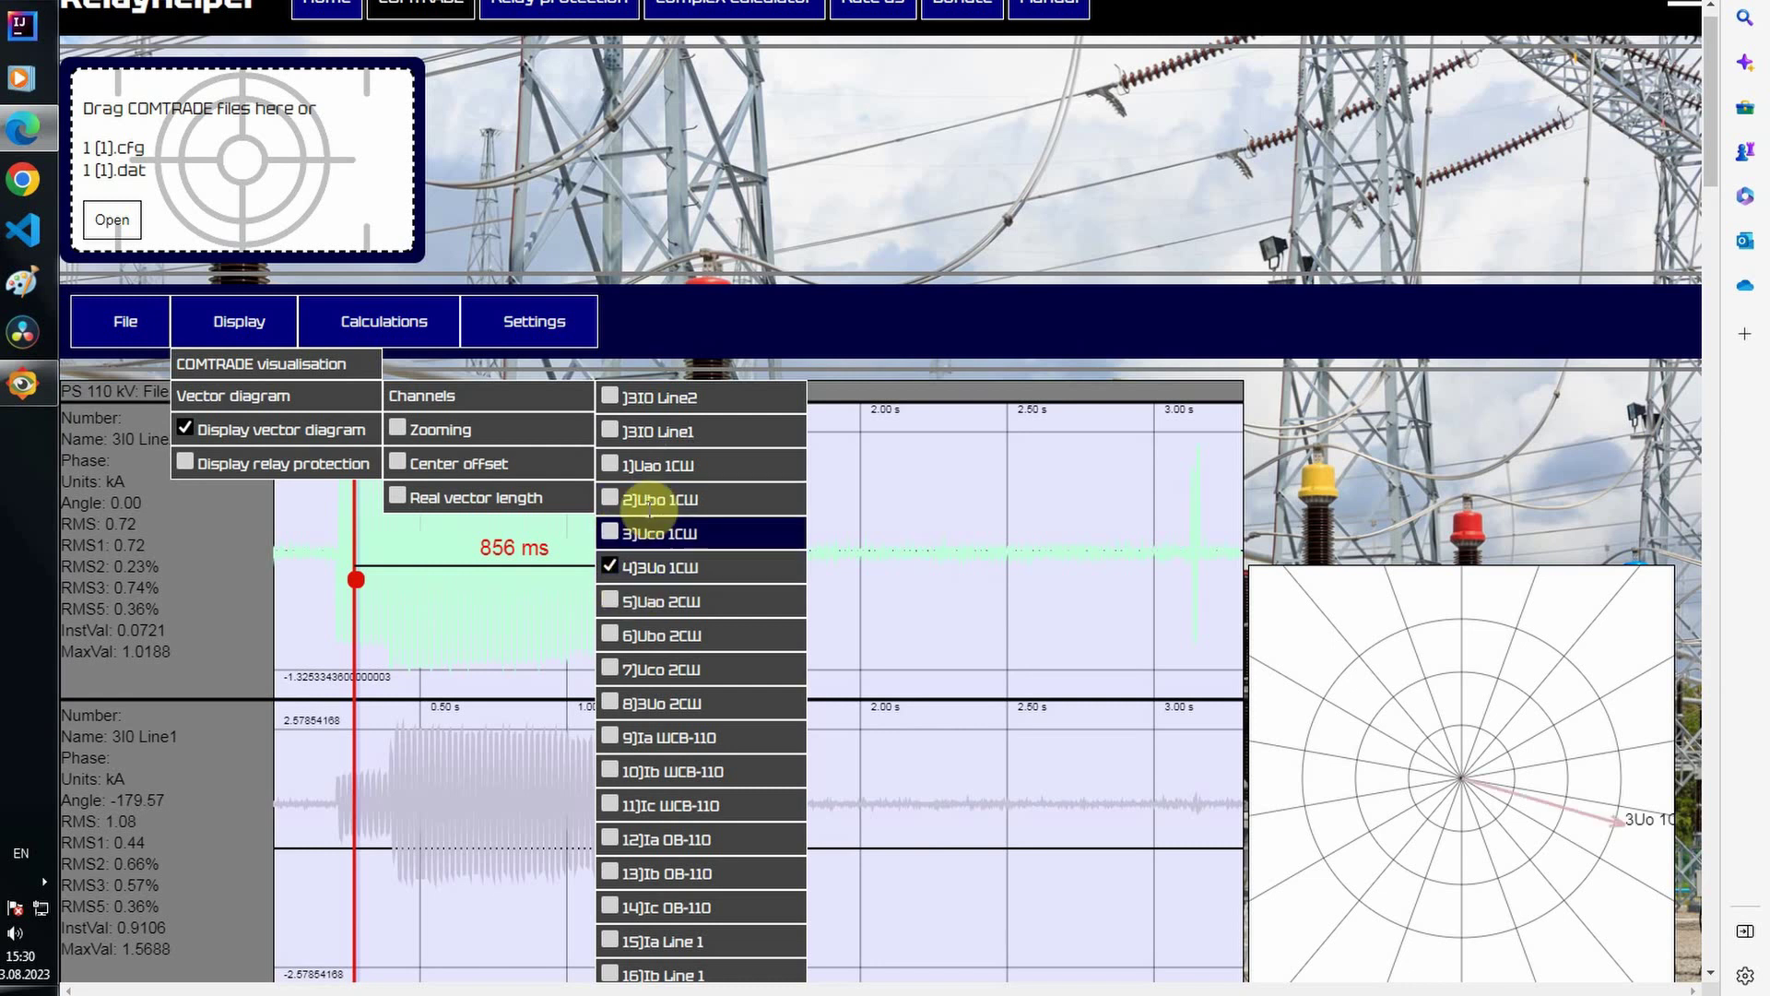
{"action": "left_click", "coordinate": [612, 429]}
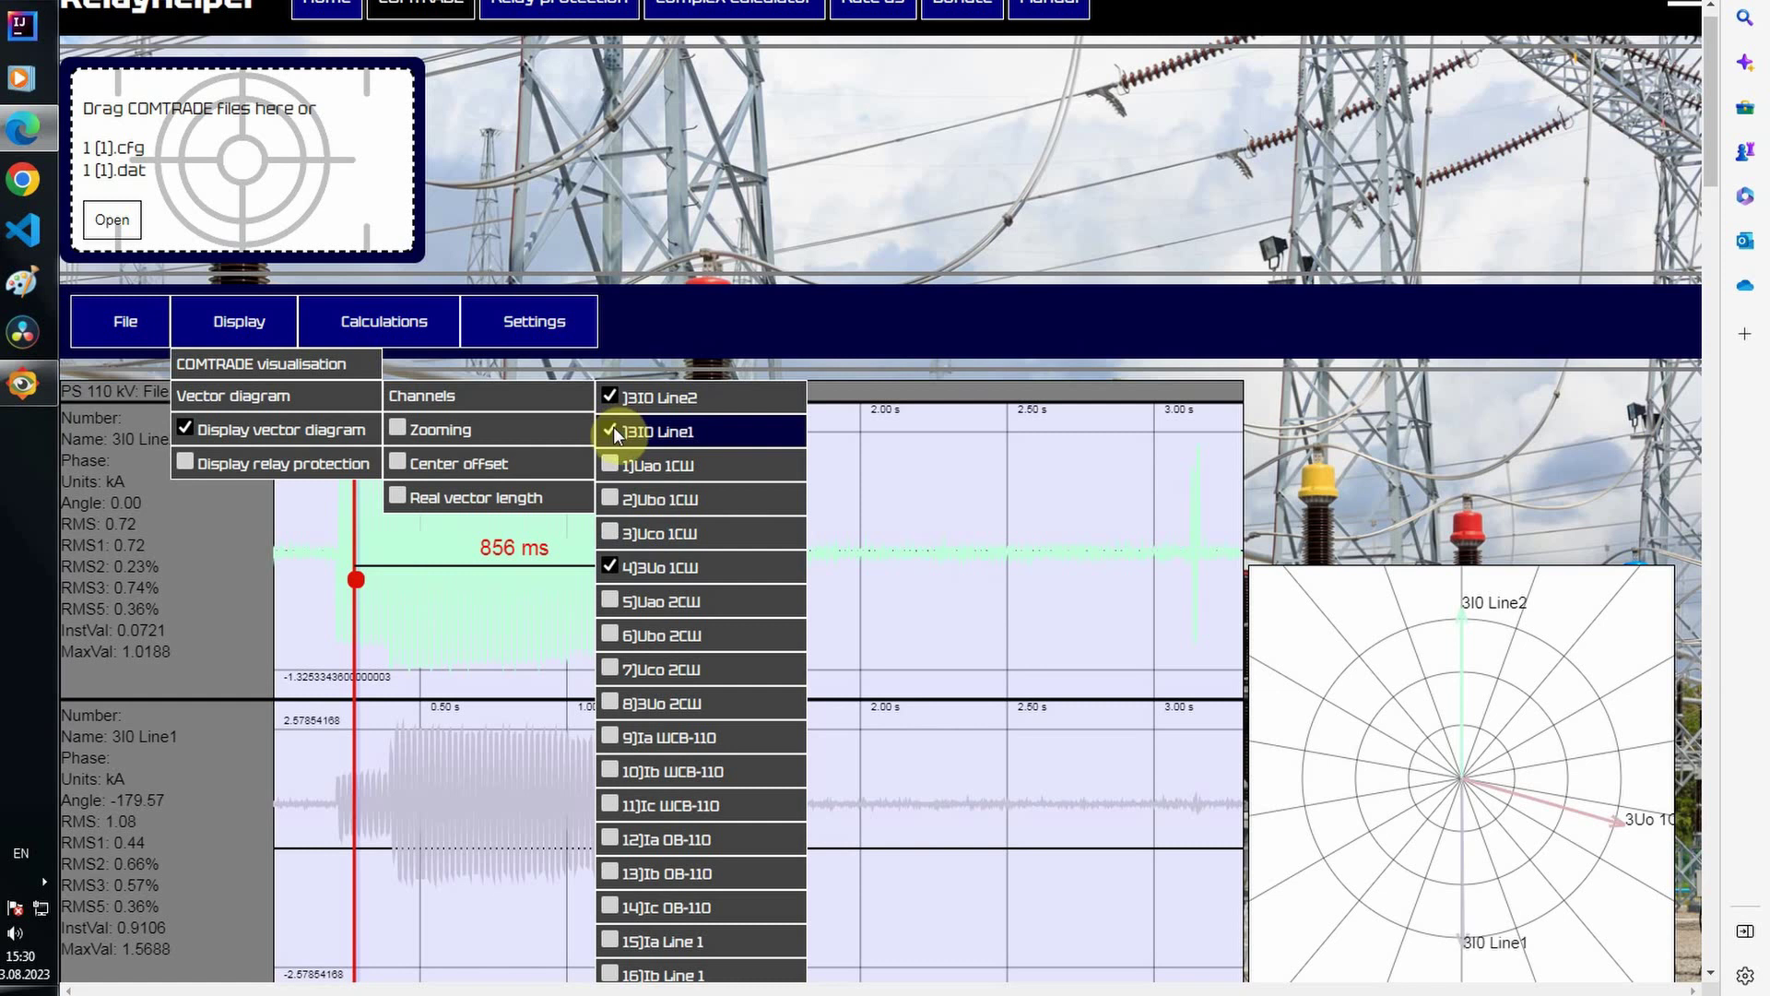
Step: Set 3Uo 1СШ as the base channel for the angle calculations
{"action": "mouse_move", "coordinate": [369, 378]}
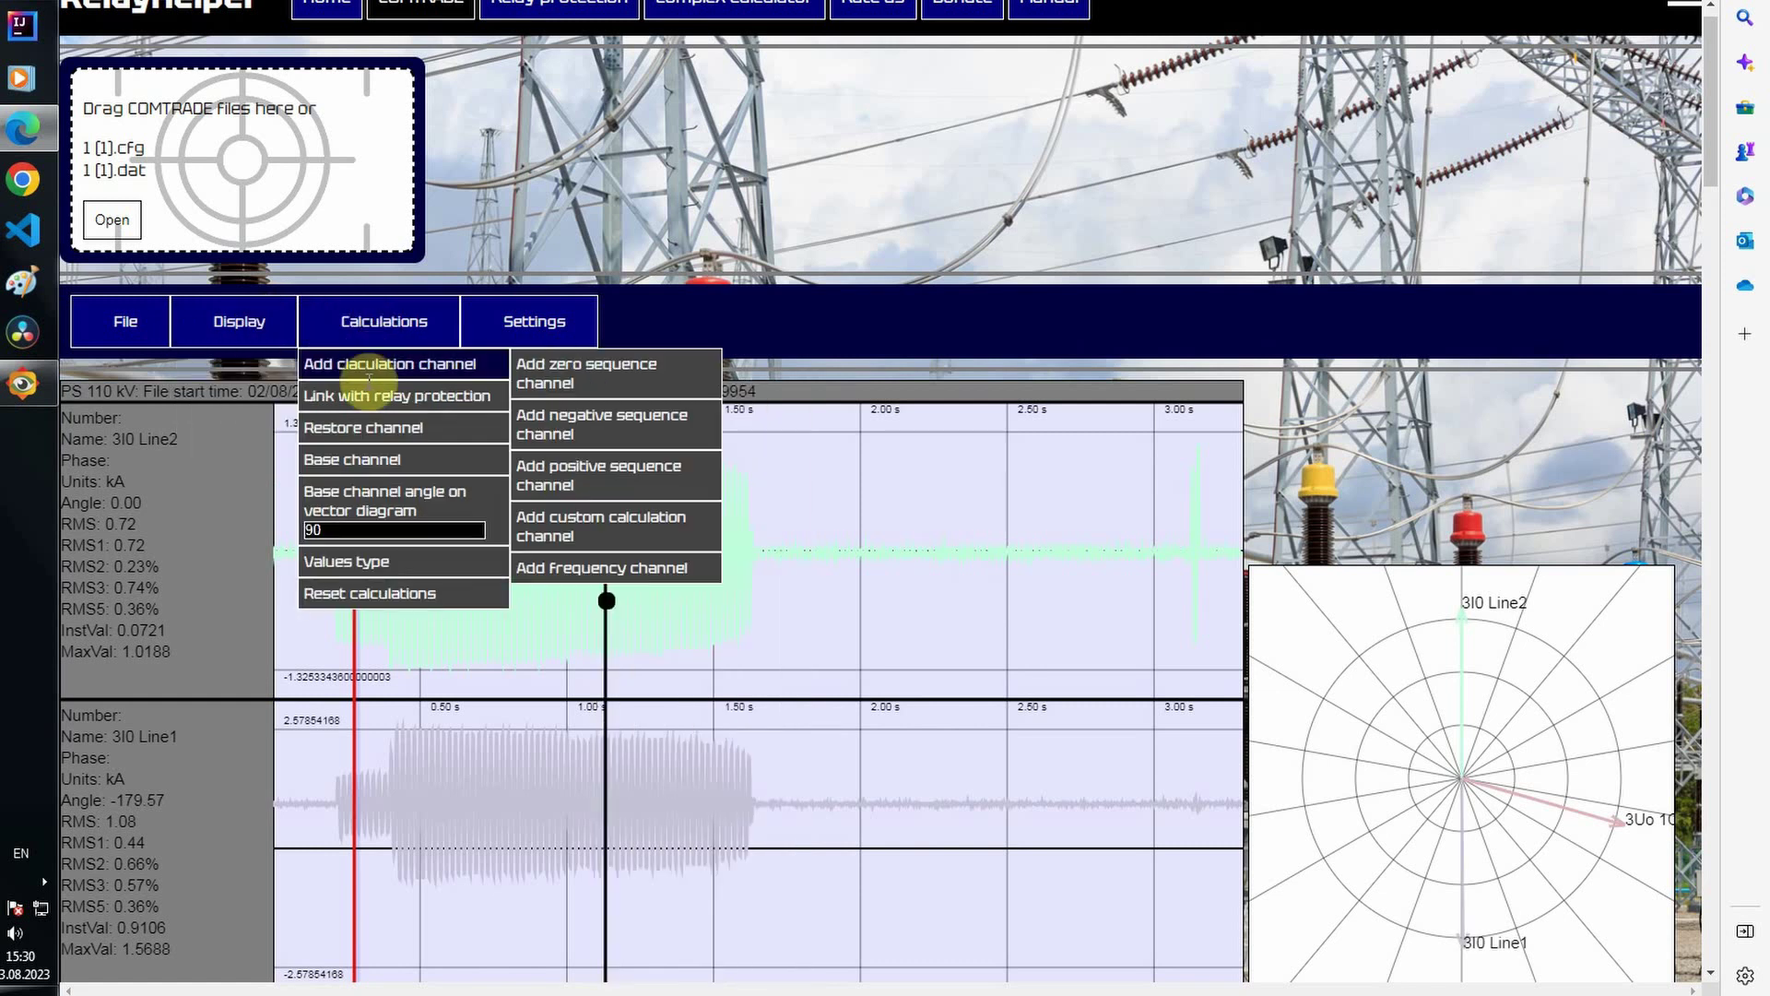
{"action": "mouse_move", "coordinate": [387, 459]}
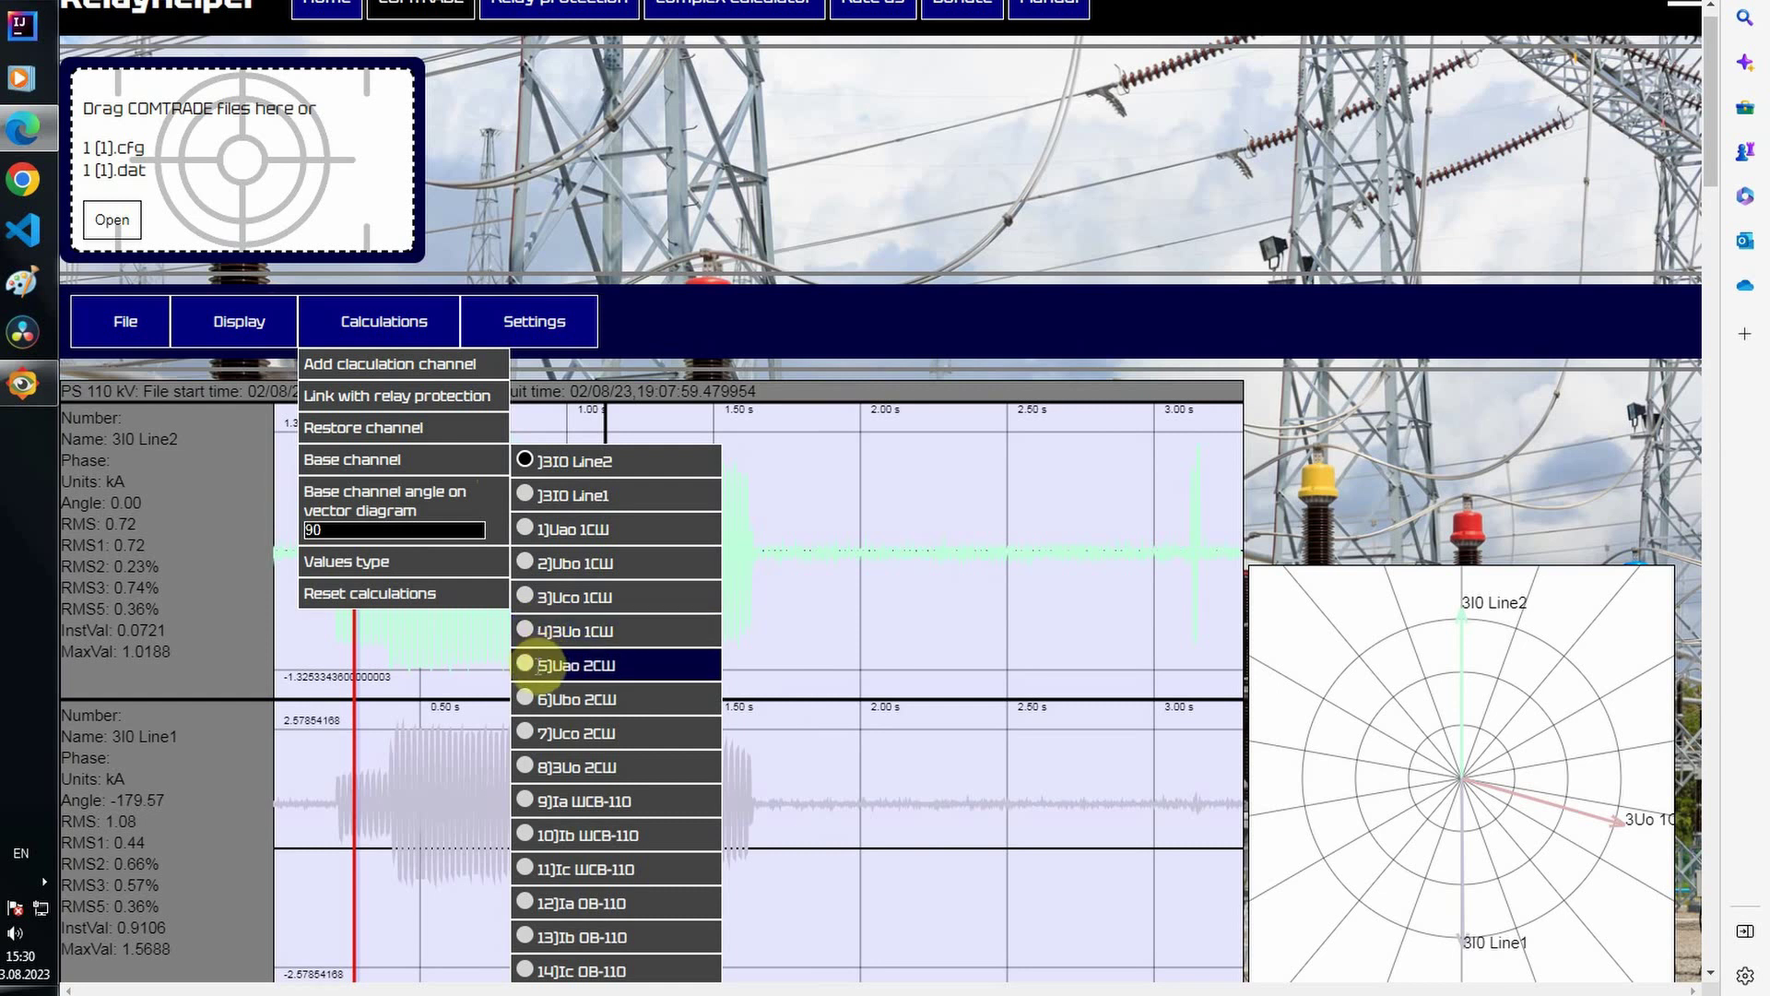
{"action": "left_click", "coordinate": [527, 632]}
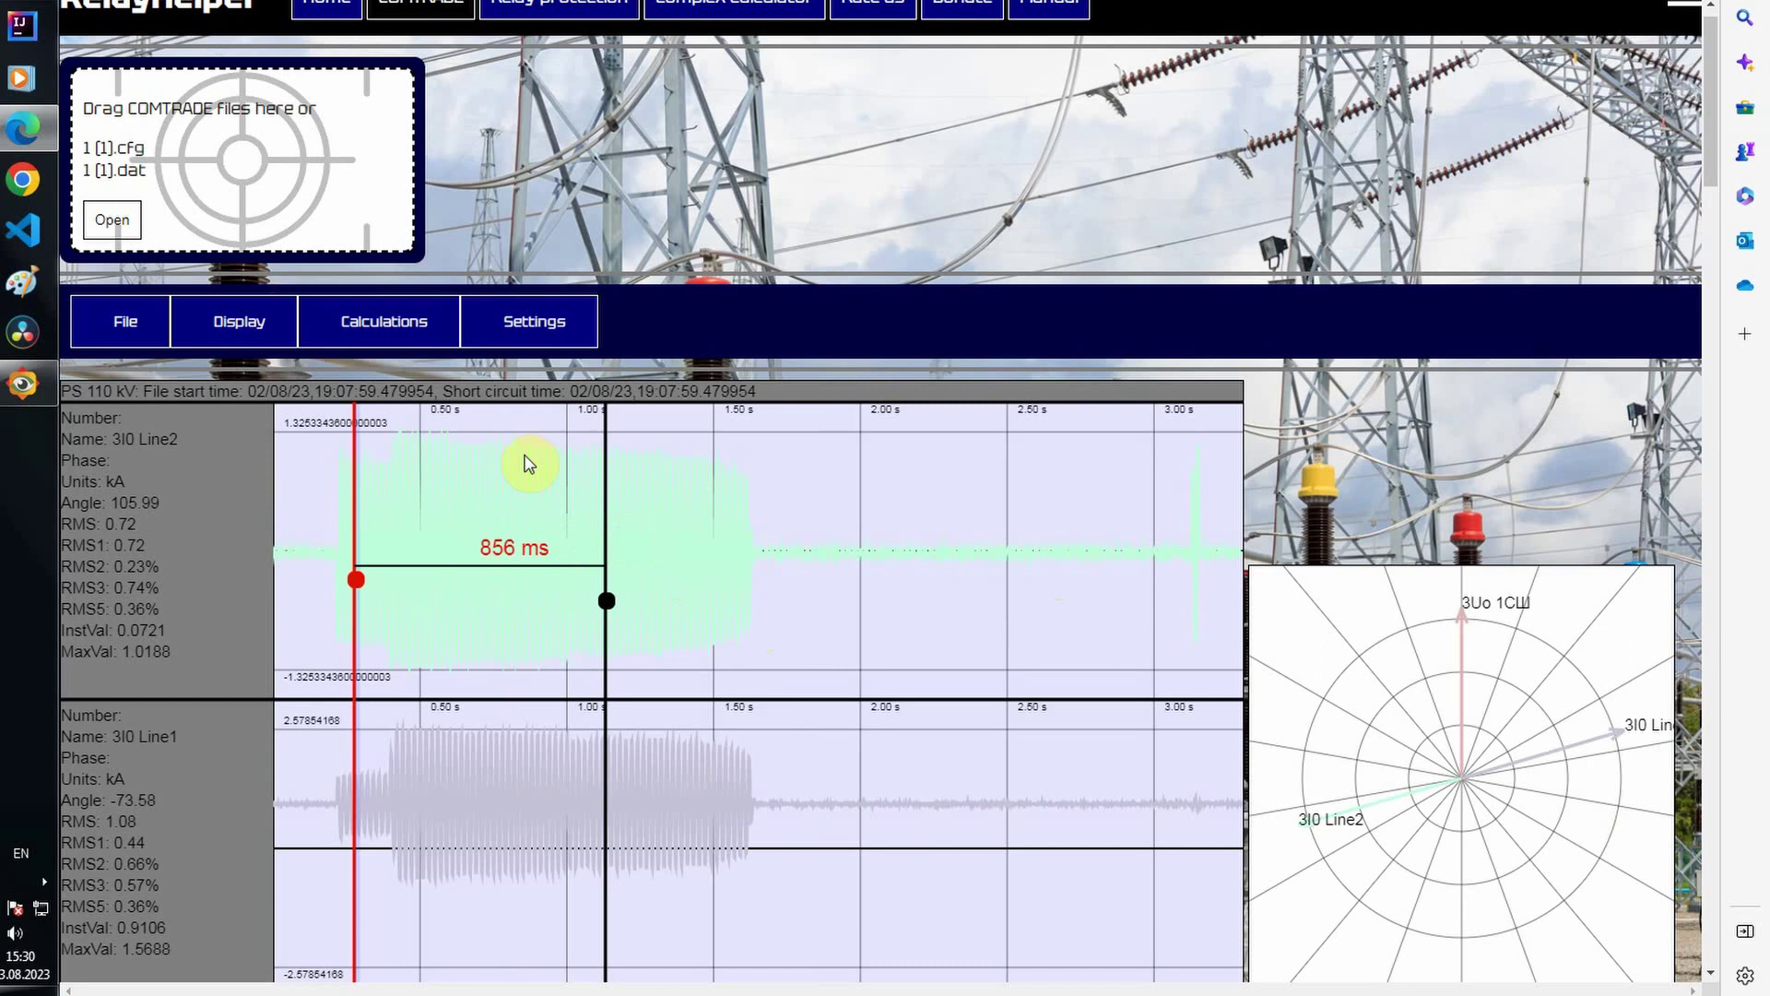
Step: Place the red cursor about 829 ms before the black cursor and examine the channel values and vector angles
{"action": "mouse_move", "coordinate": [356, 574]}
{"action": "left_mouse_down"}
{"action": "mouse_move", "coordinate": [392, 595]}
{"action": "mouse_move", "coordinate": [794, 587]}
{"action": "mouse_move", "coordinate": [350, 595]}
{"action": "mouse_move", "coordinate": [367, 601]}
{"action": "left_mouse_up"}
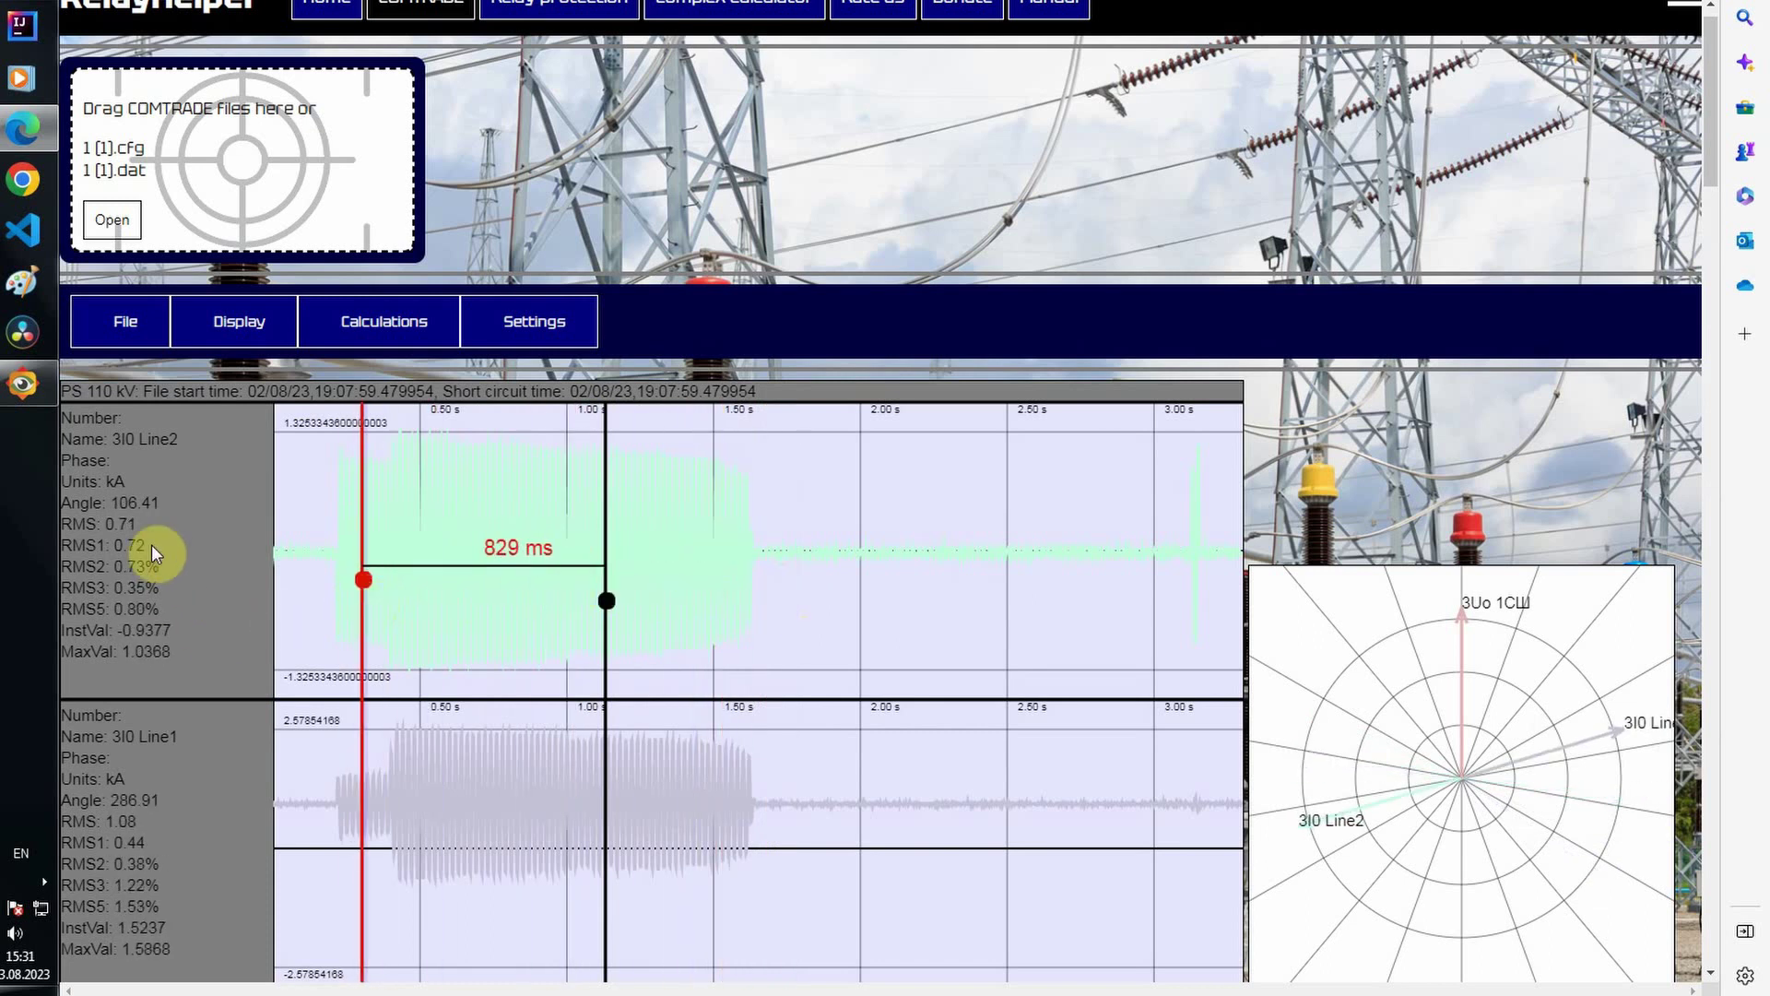
{"action": "scroll", "coordinate": [131, 511], "scroll_direction": "down", "scroll_amount": 20}
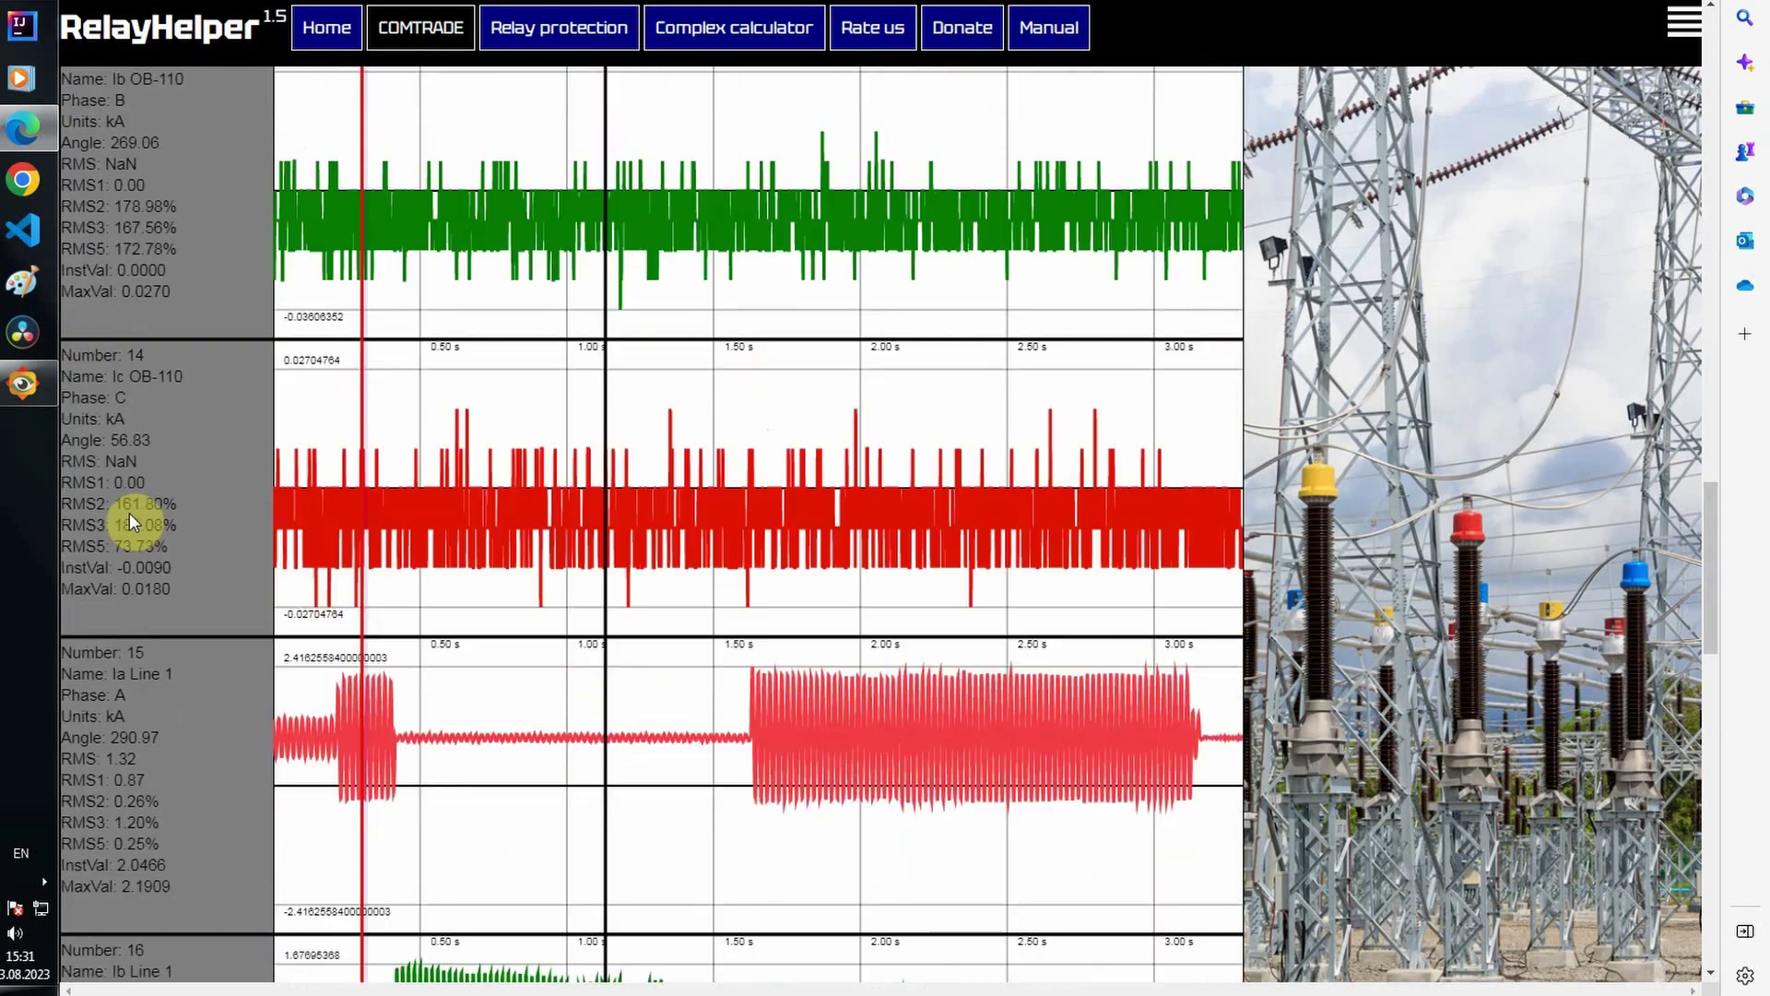
{"action": "scroll", "coordinate": [129, 522], "scroll_direction": "down", "scroll_amount": 20}
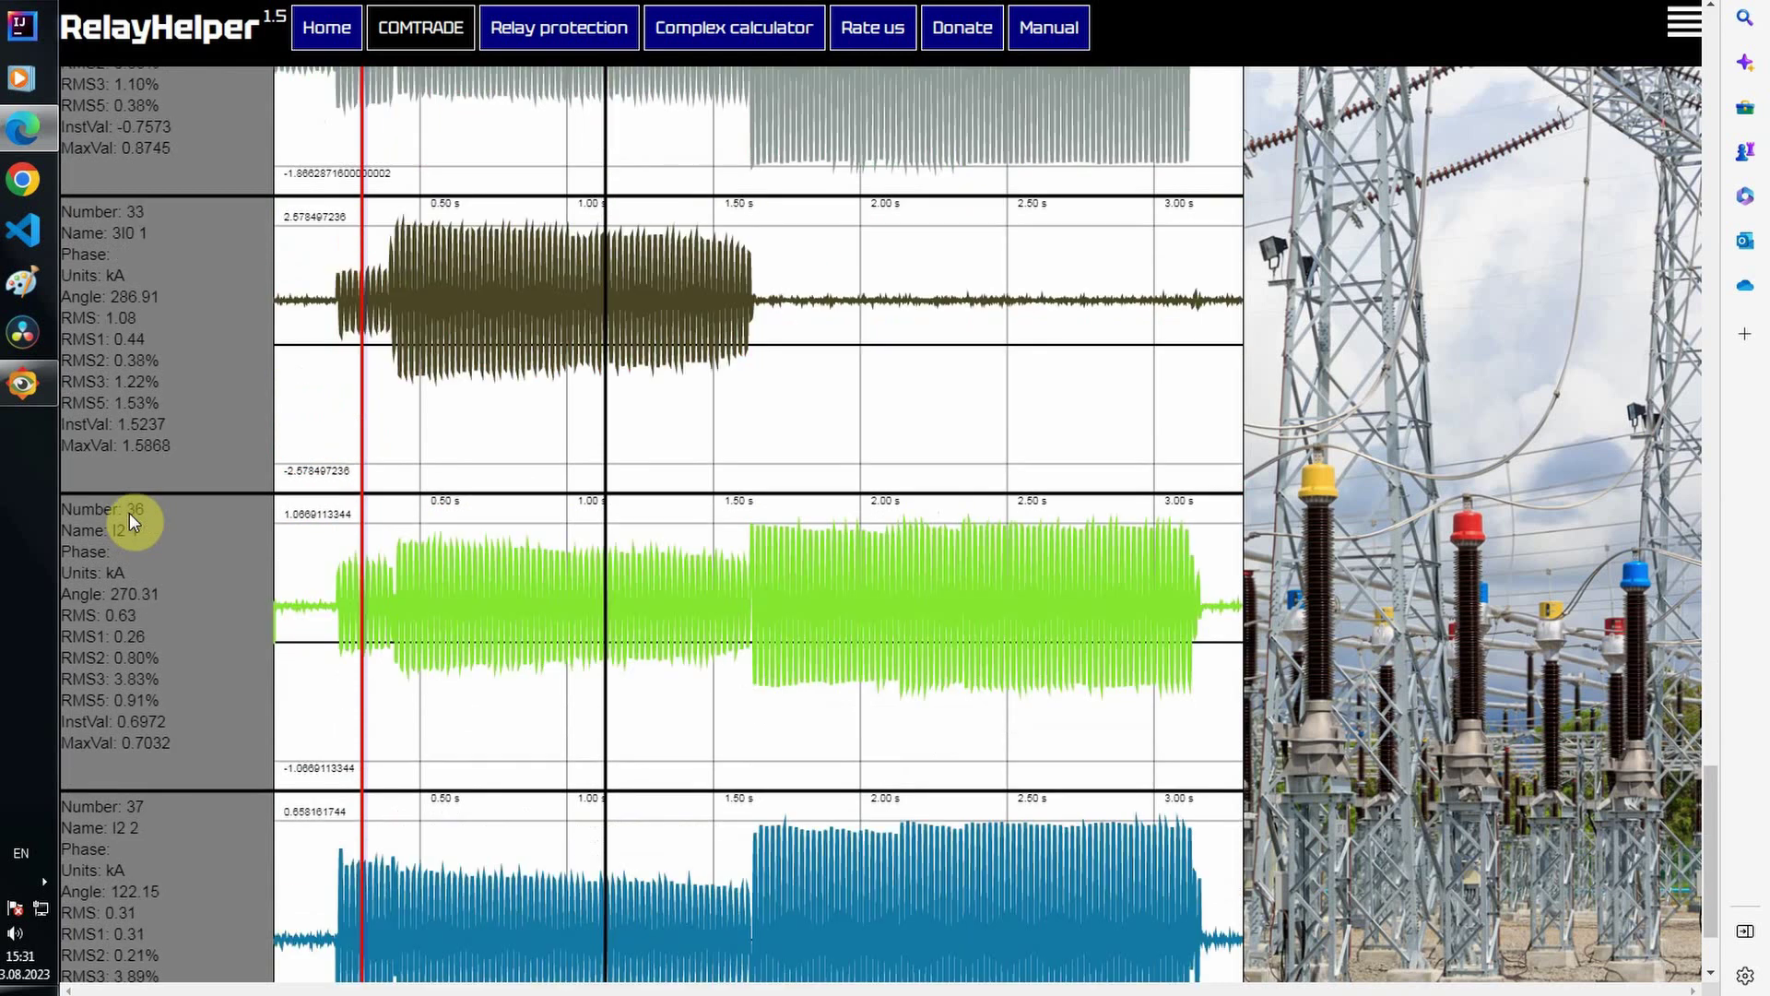
{"action": "scroll", "coordinate": [129, 522], "scroll_direction": "up", "scroll_amount": 20}
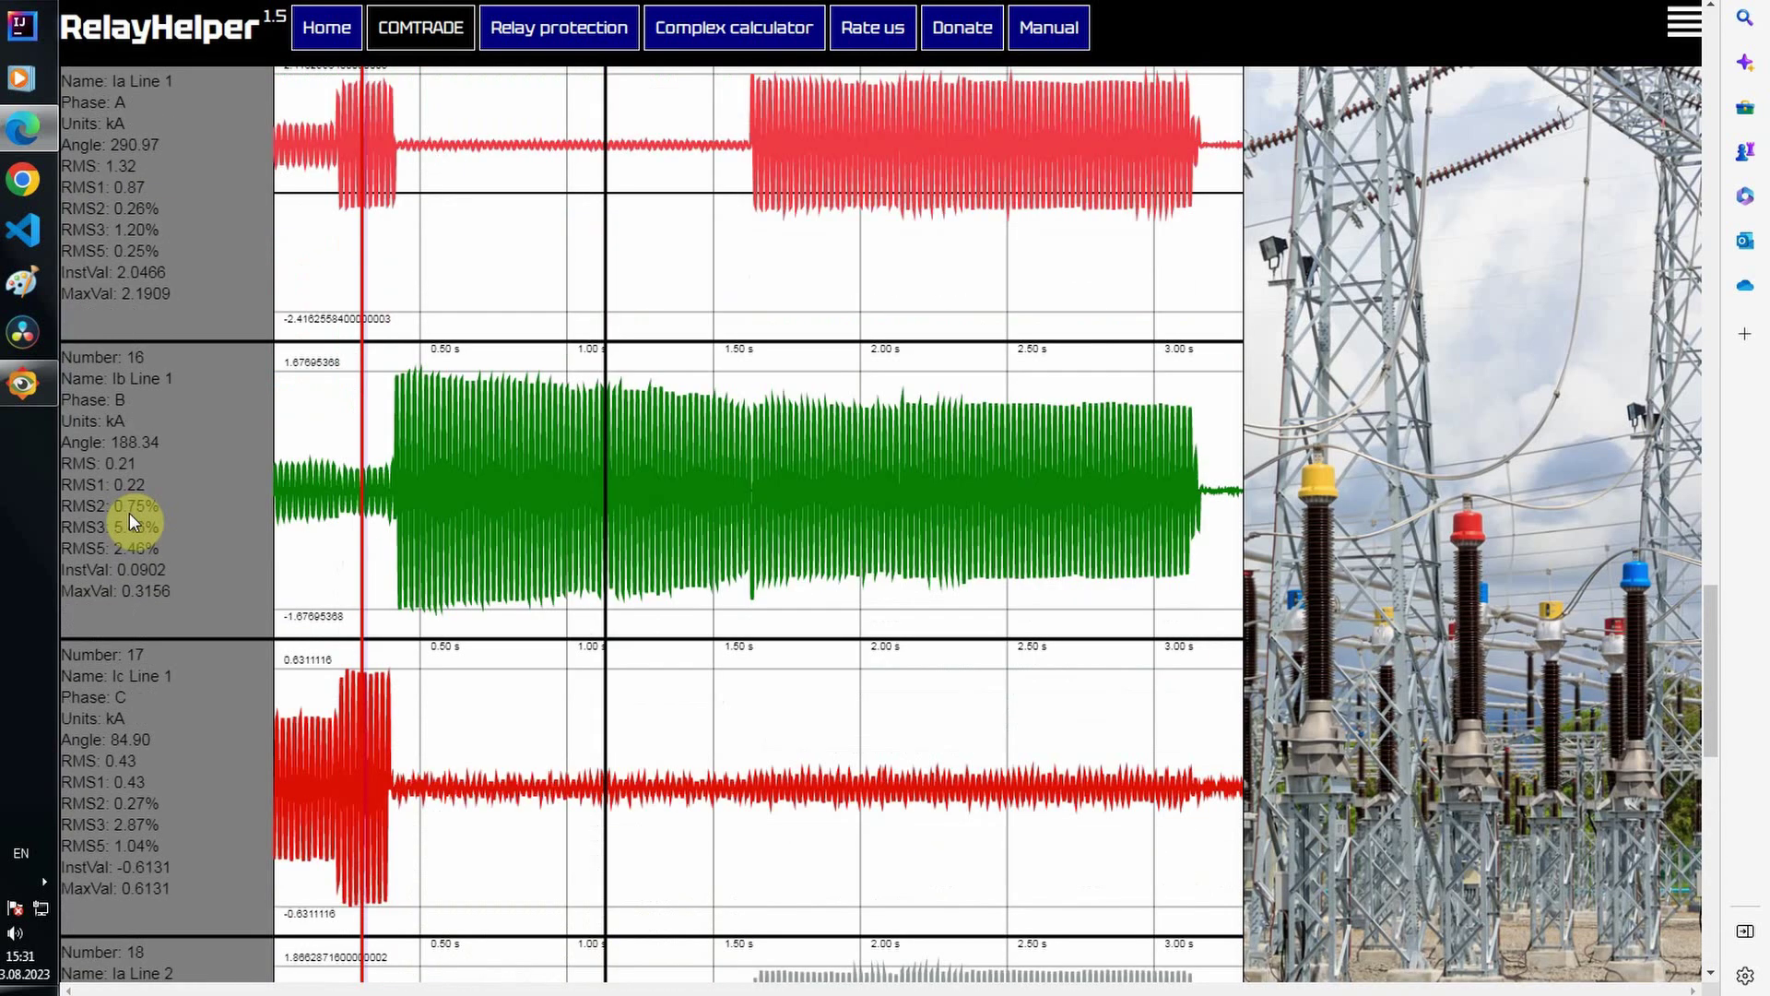
{"action": "scroll", "coordinate": [129, 522], "scroll_direction": "up", "scroll_amount": 20}
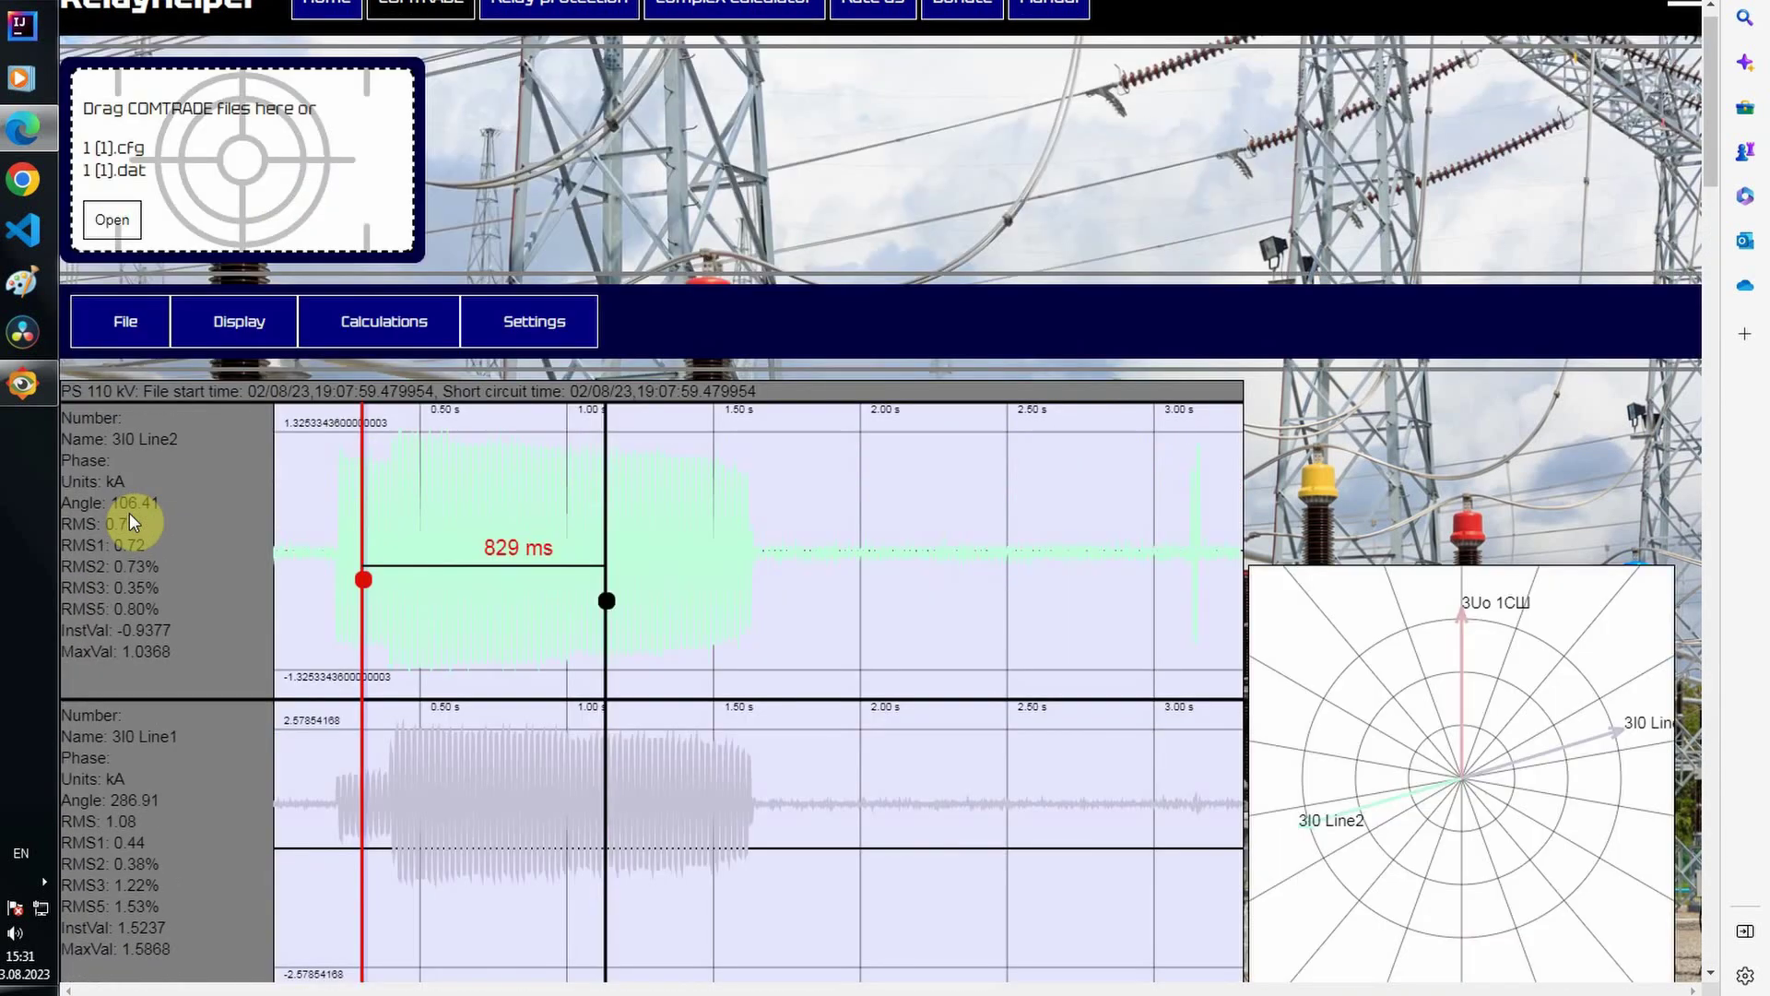
{"action": "scroll", "coordinate": [129, 522], "scroll_direction": "down", "scroll_amount": 2}
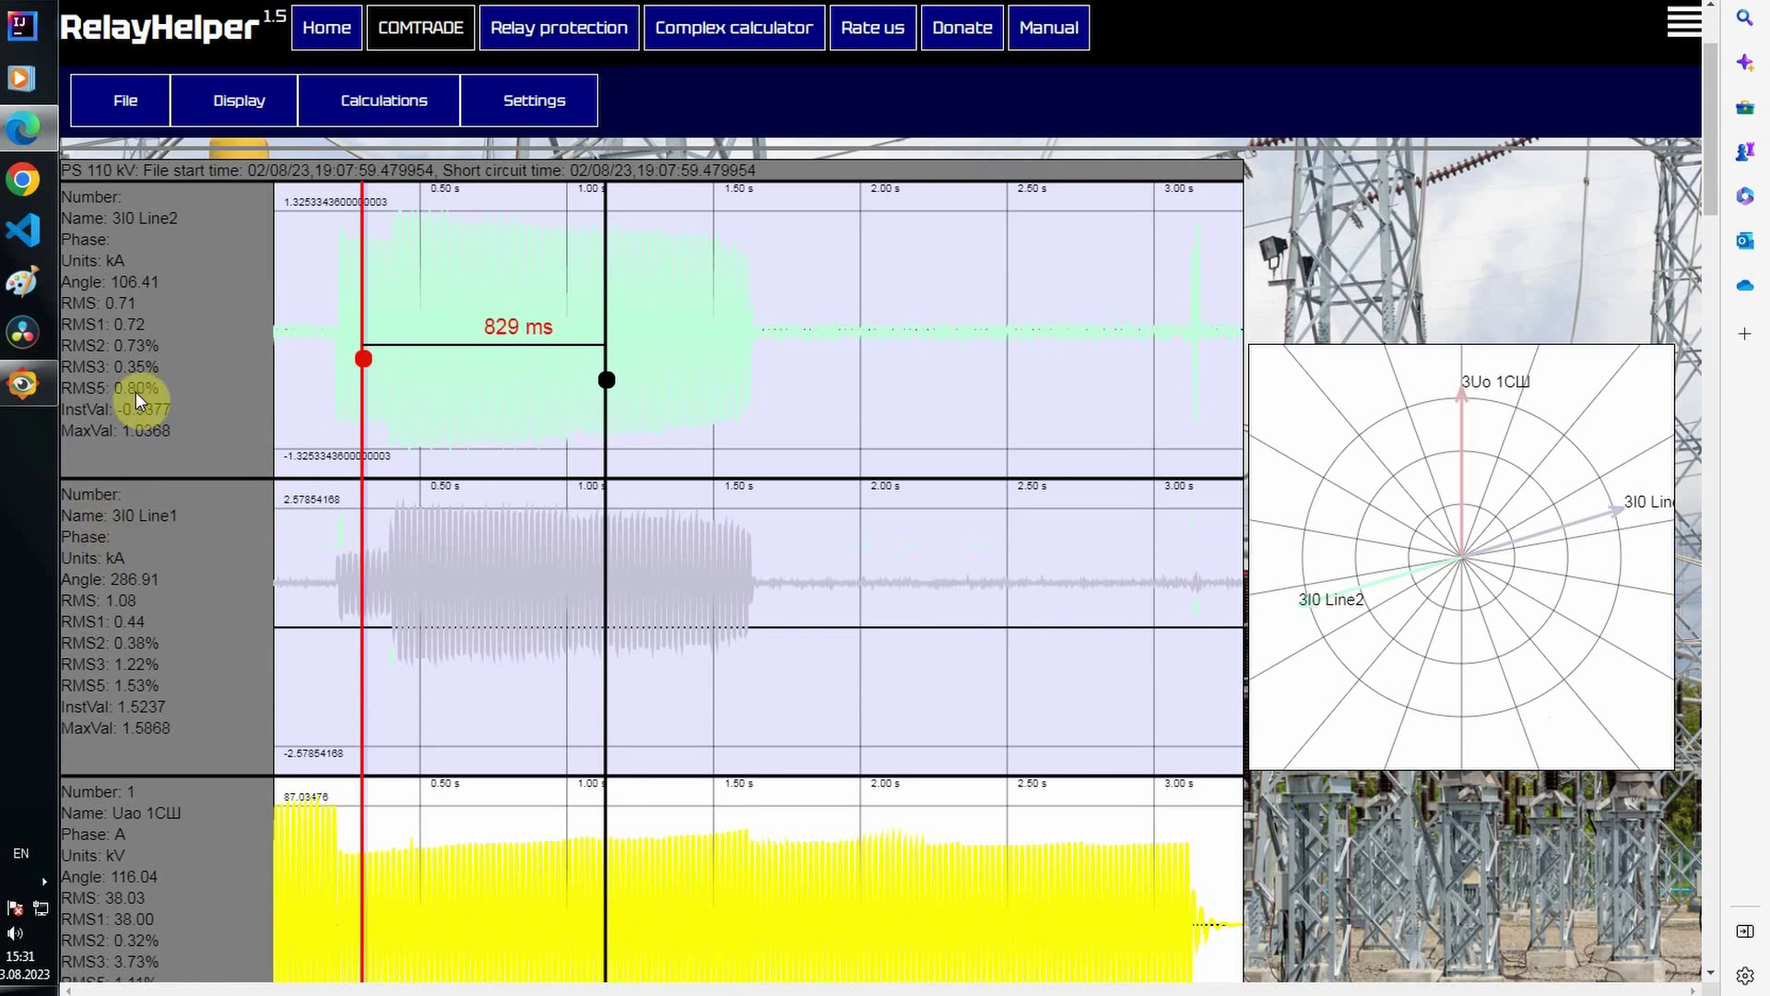
Step: Turn on the relay protection characteristic display and turn off the vector diagram display
{"action": "mouse_move", "coordinate": [230, 95]}
{"action": "mouse_move", "coordinate": [225, 187]}
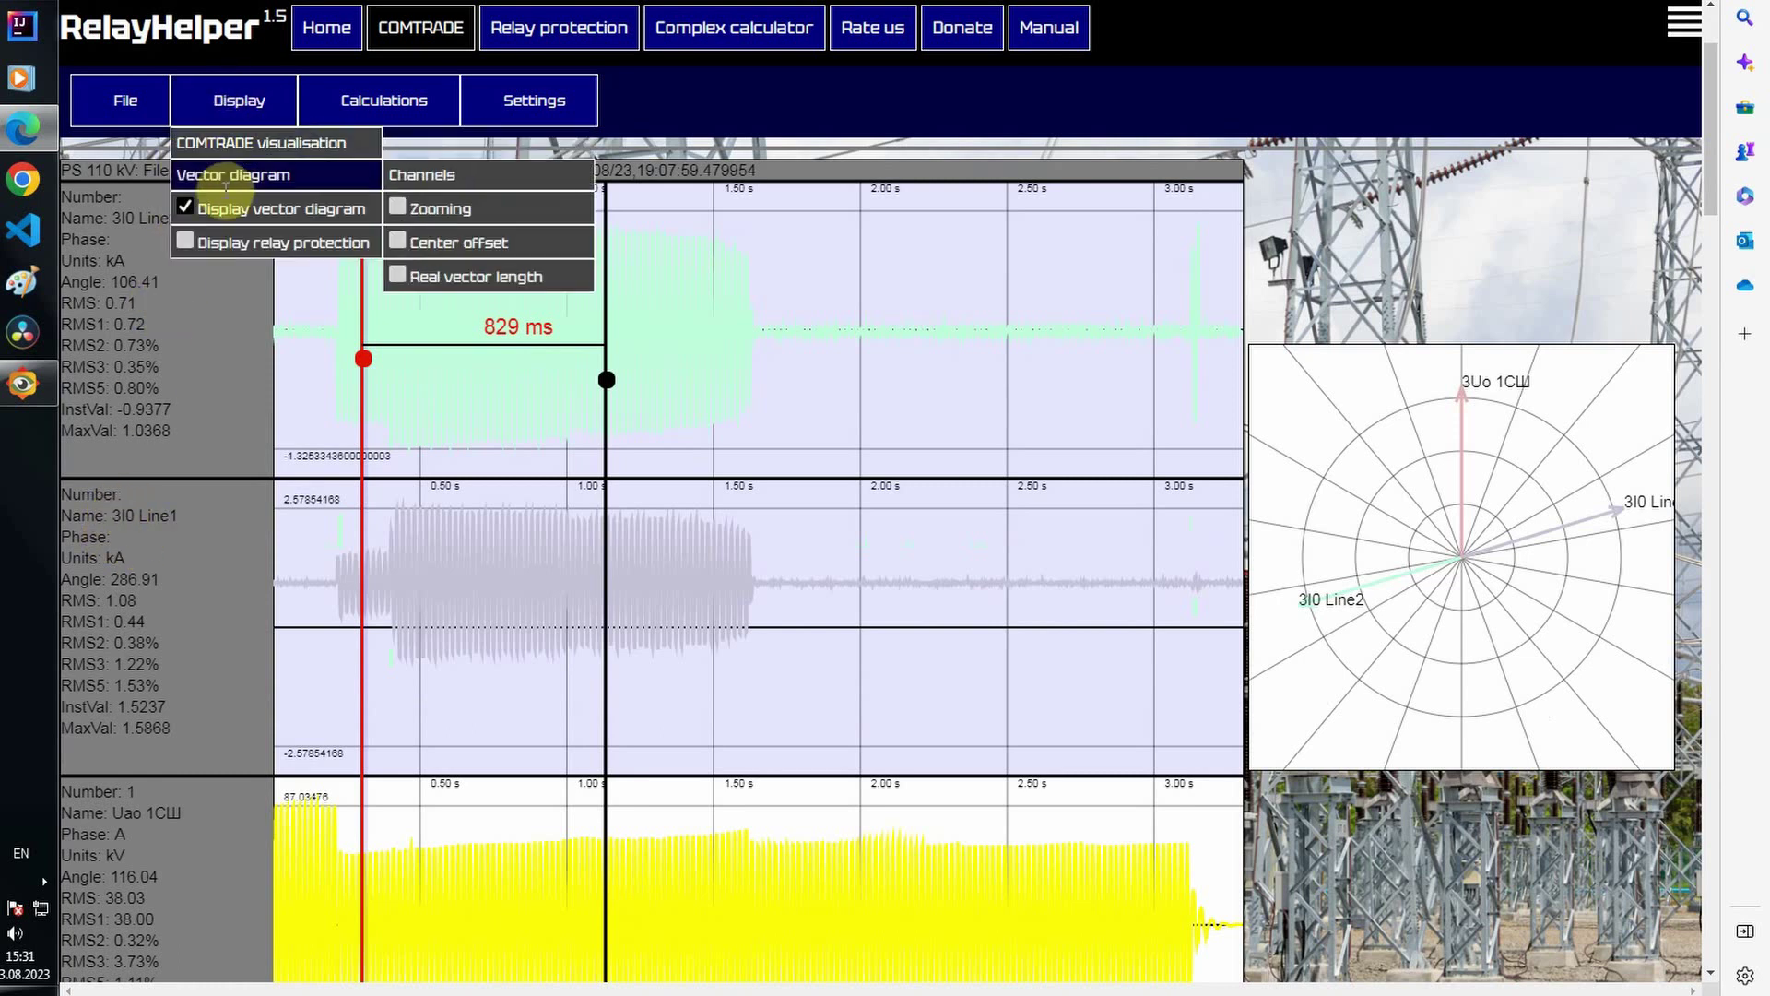
{"action": "left_click", "coordinate": [189, 244]}
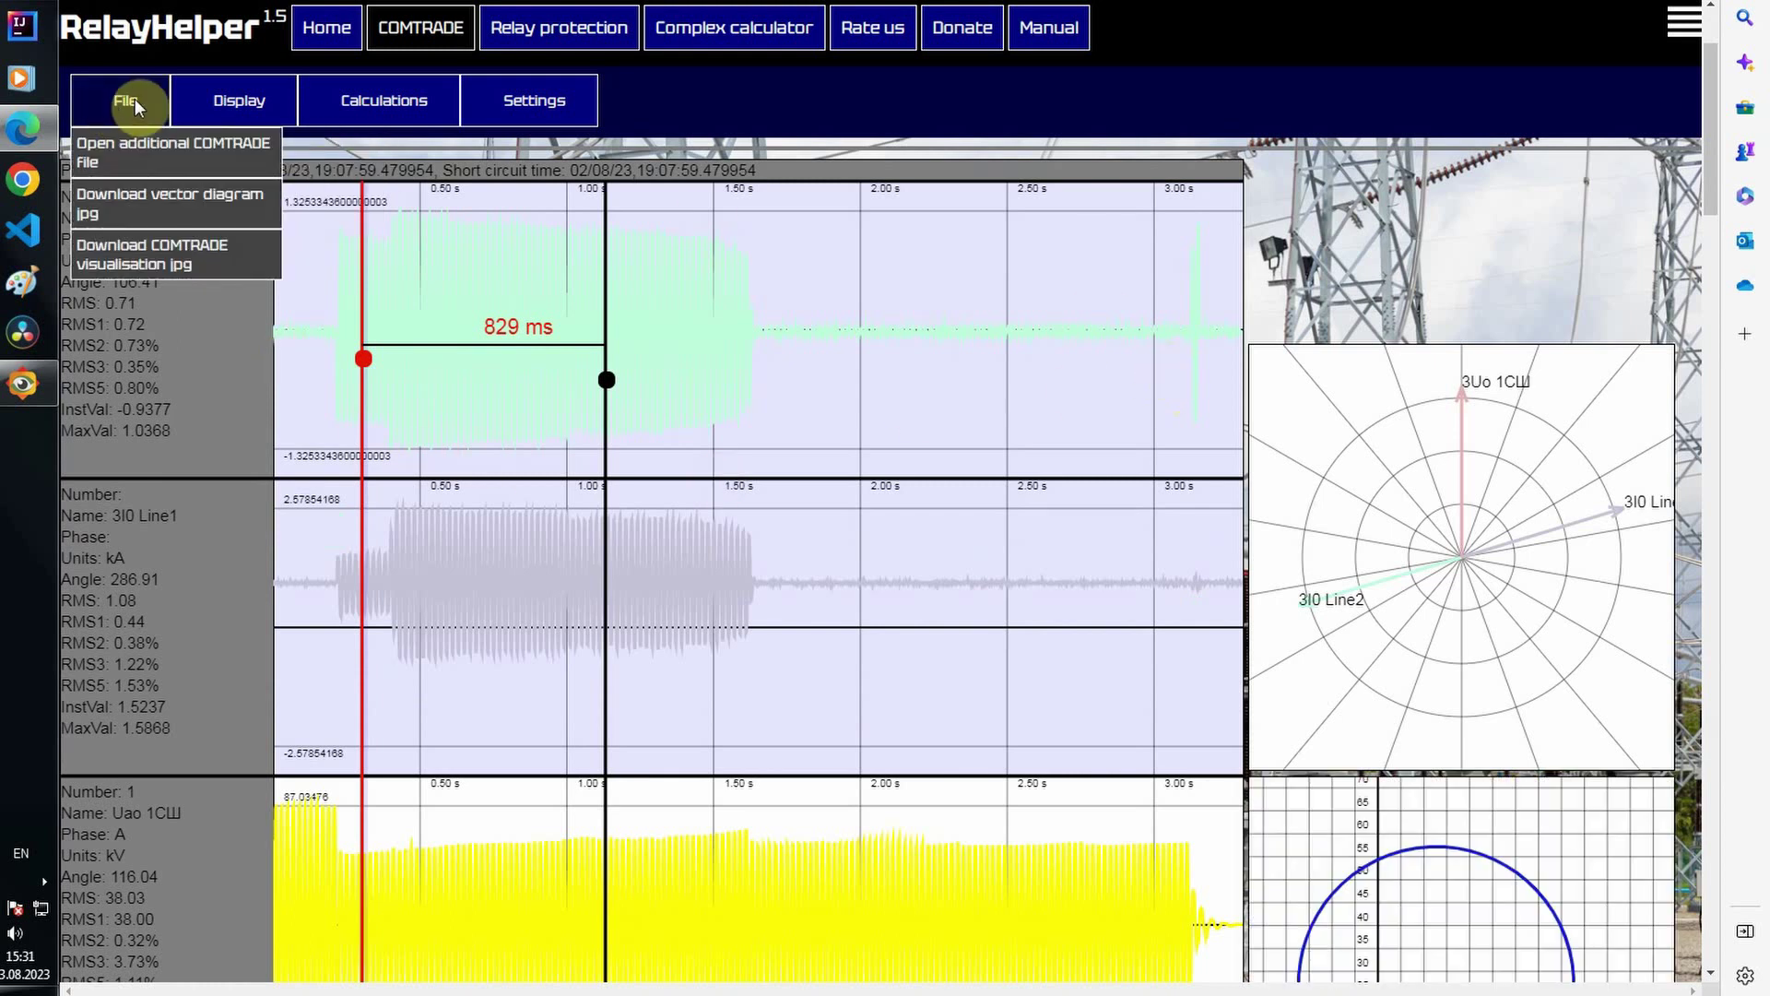
{"action": "mouse_move", "coordinate": [235, 96]}
{"action": "left_click", "coordinate": [184, 208]}
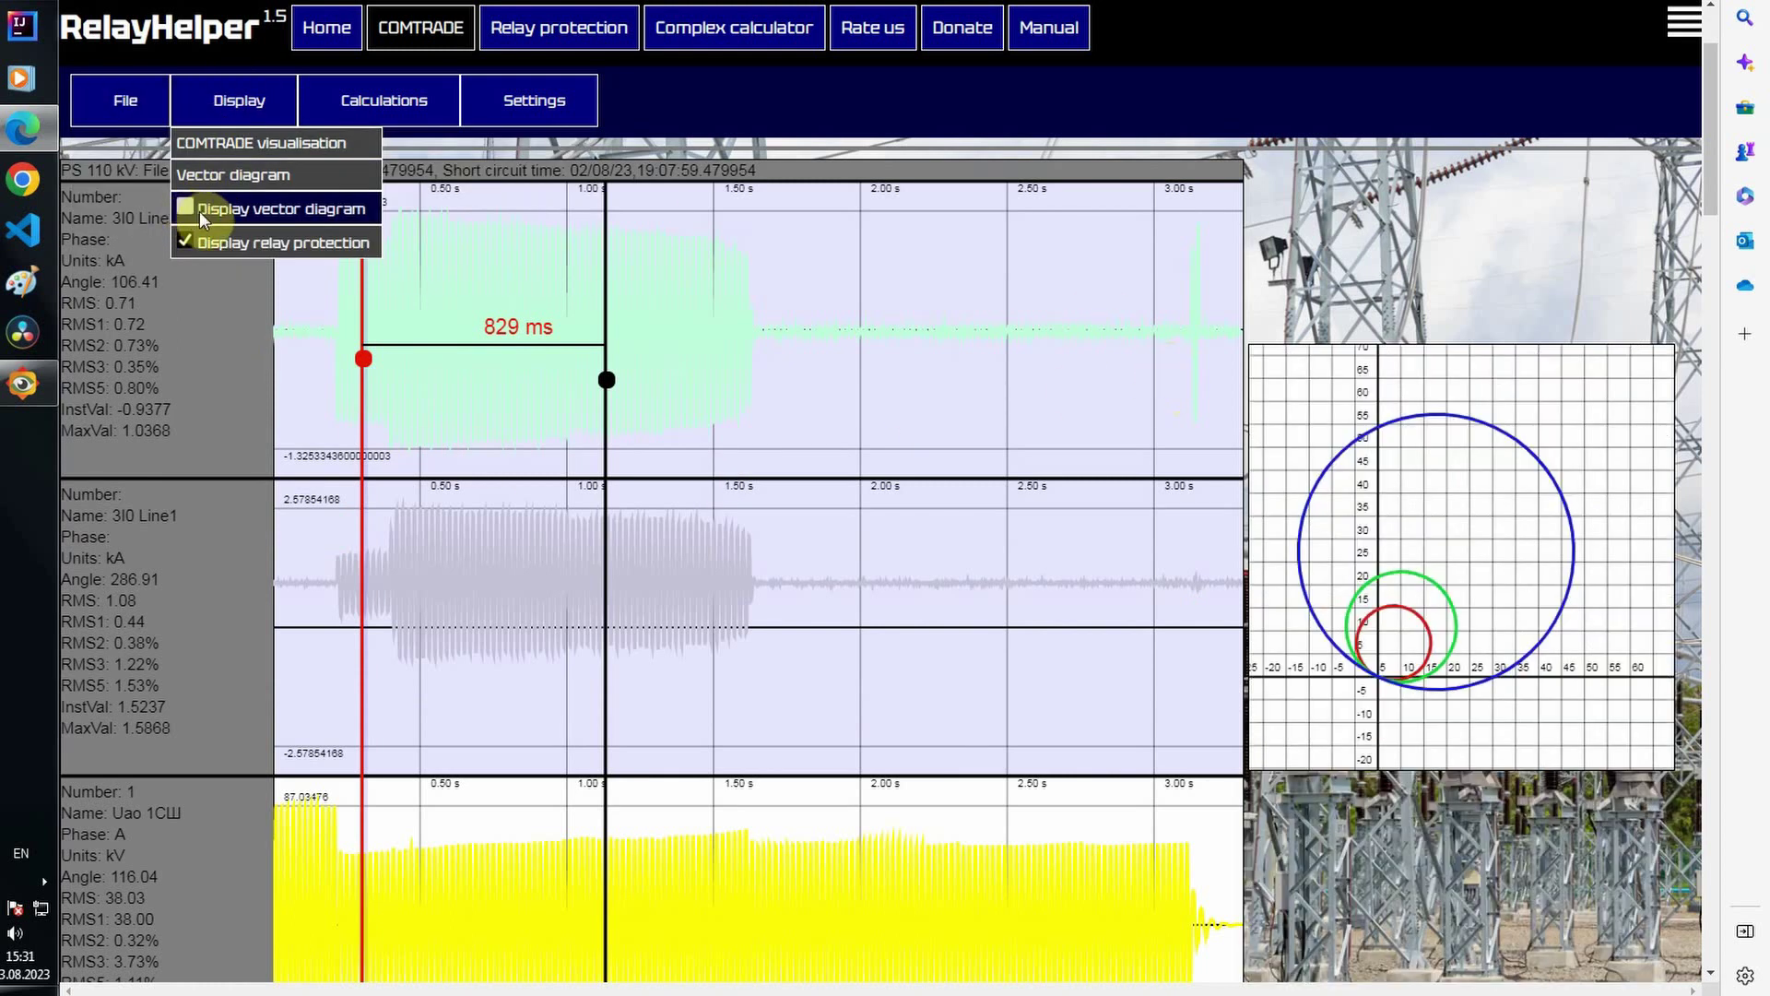
Step: Link the voltage inputs UA, UB and UC of the ДЗ2, КРС 1 (2, 3) IC relay to channels Uao, Ubo and Uco 1СШ
{"action": "mouse_move", "coordinate": [364, 175]}
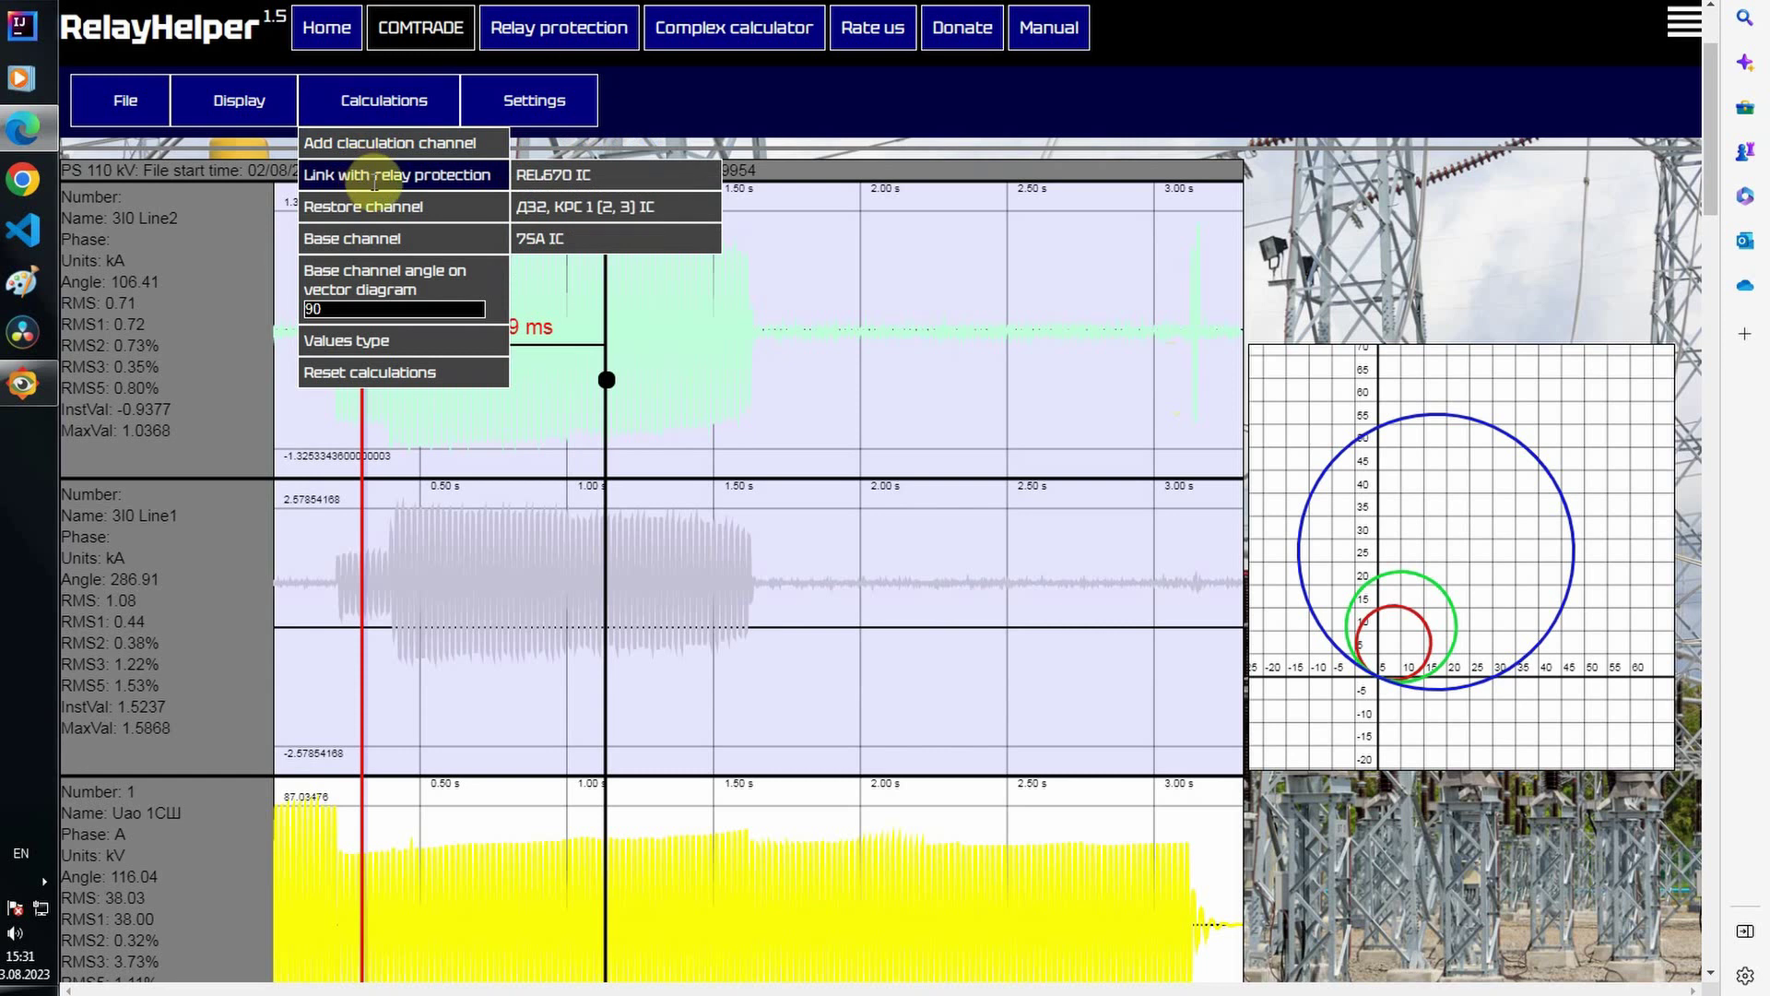
{"action": "mouse_move", "coordinate": [590, 206]}
{"action": "mouse_move", "coordinate": [800, 227]}
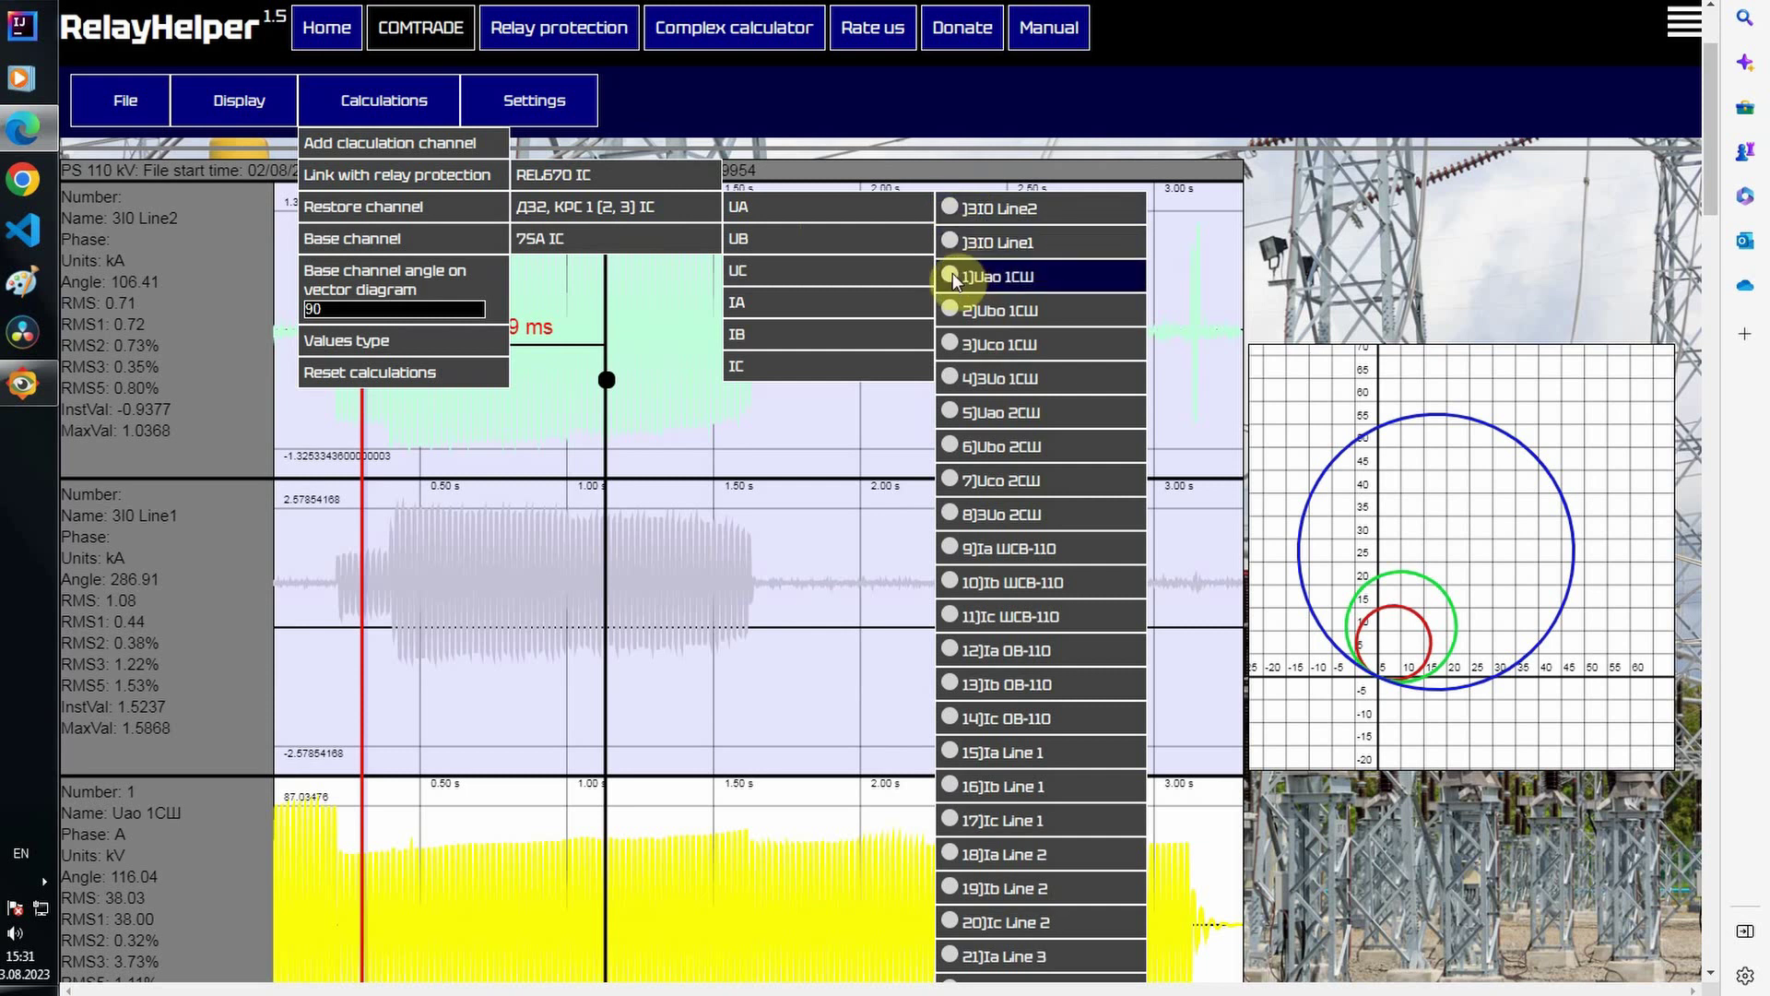
{"action": "mouse_move", "coordinate": [888, 240]}
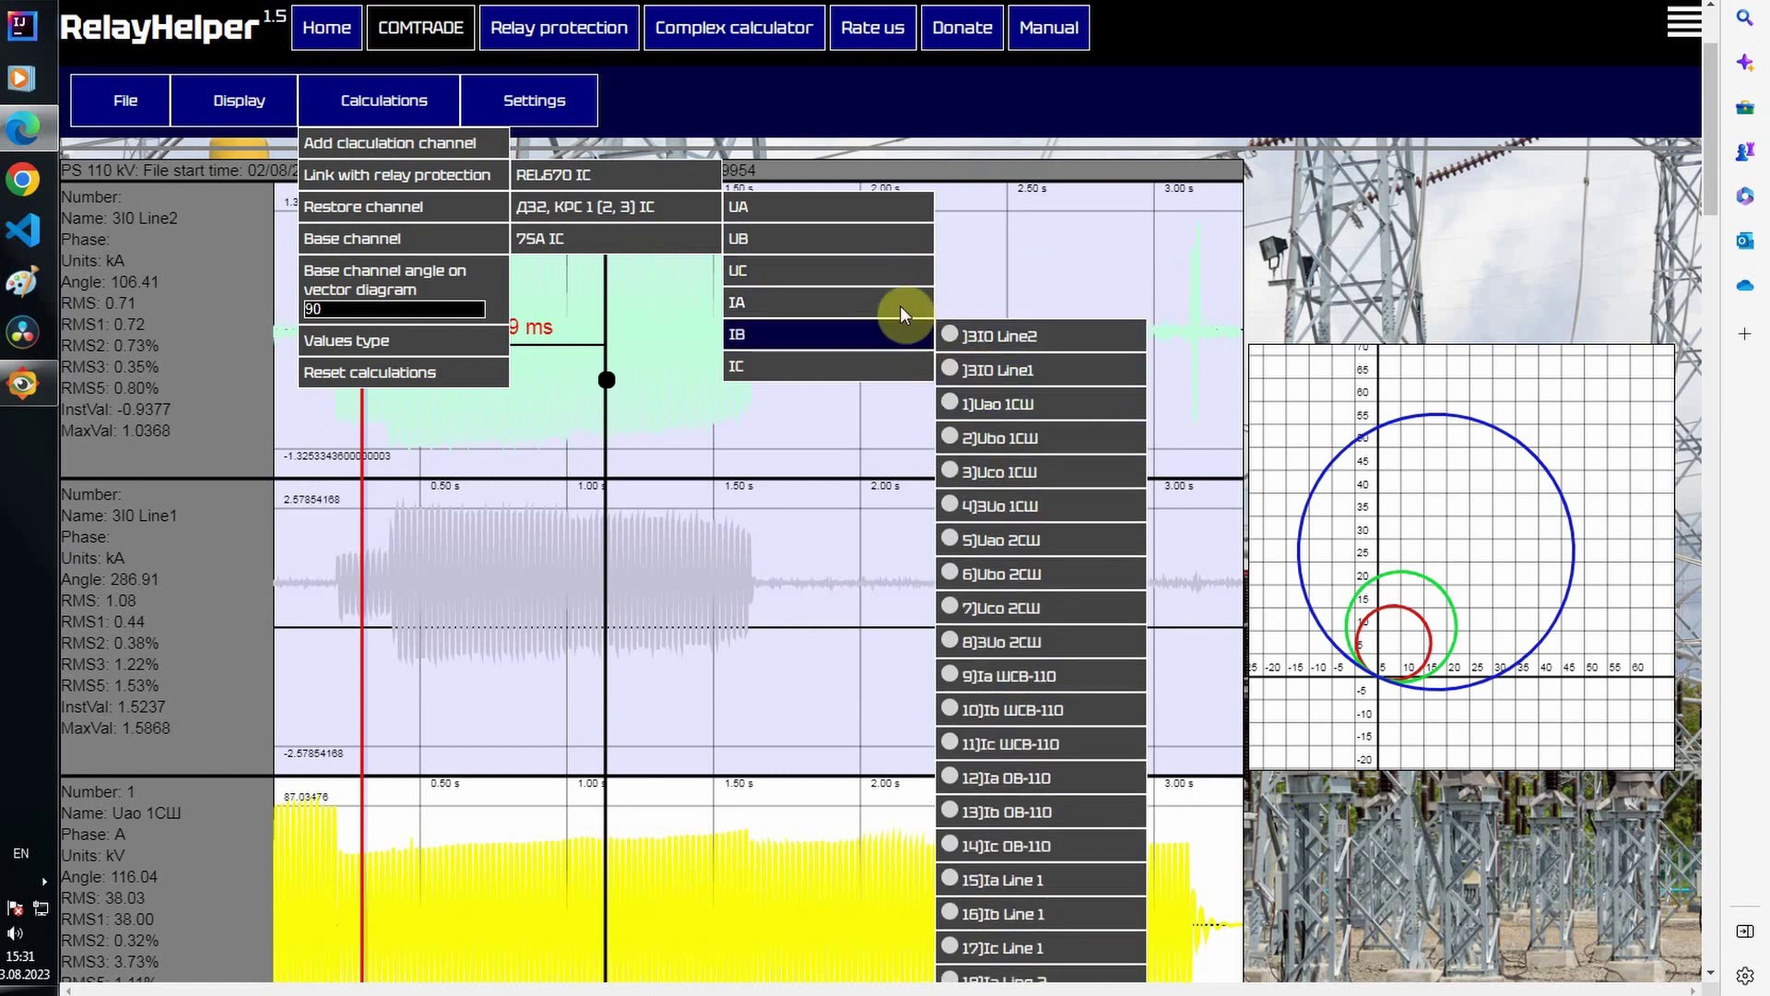
Step: Link the relay's current inputs IA, IB and IC to channels Ia, Ib and Ic Line 1
{"action": "mouse_move", "coordinate": [877, 318]}
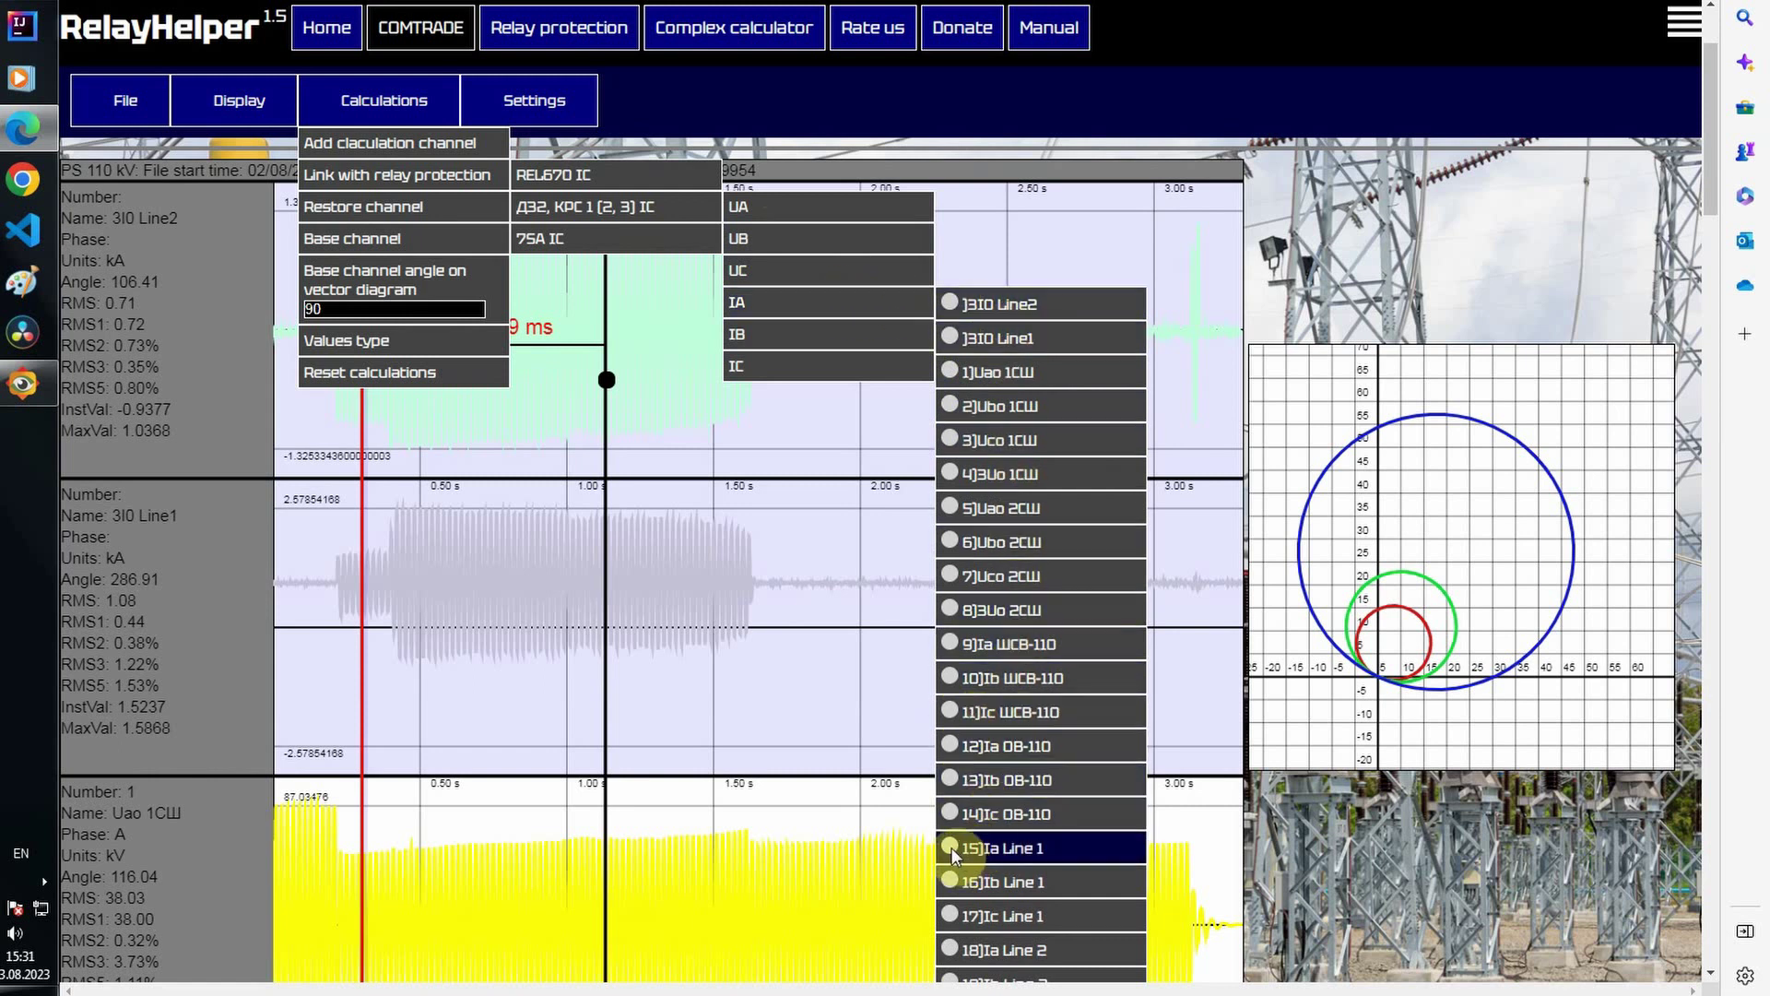
{"action": "mouse_move", "coordinate": [921, 335]}
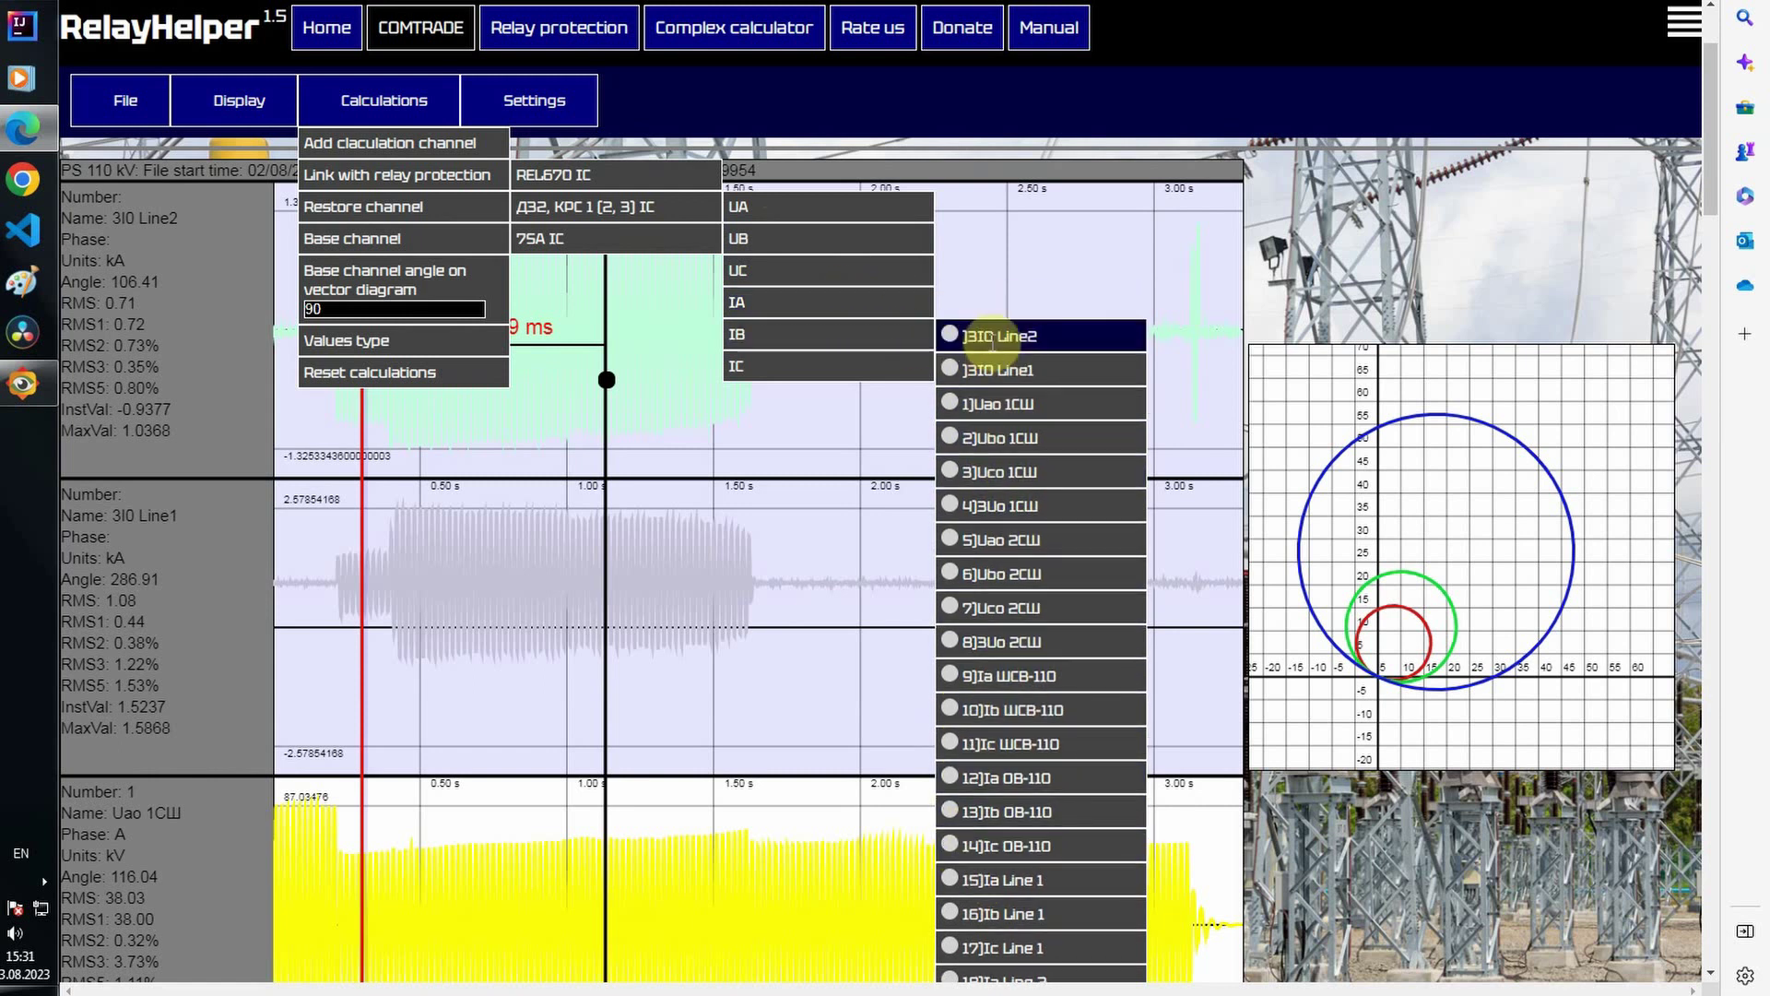
{"action": "left_click", "coordinate": [973, 912]}
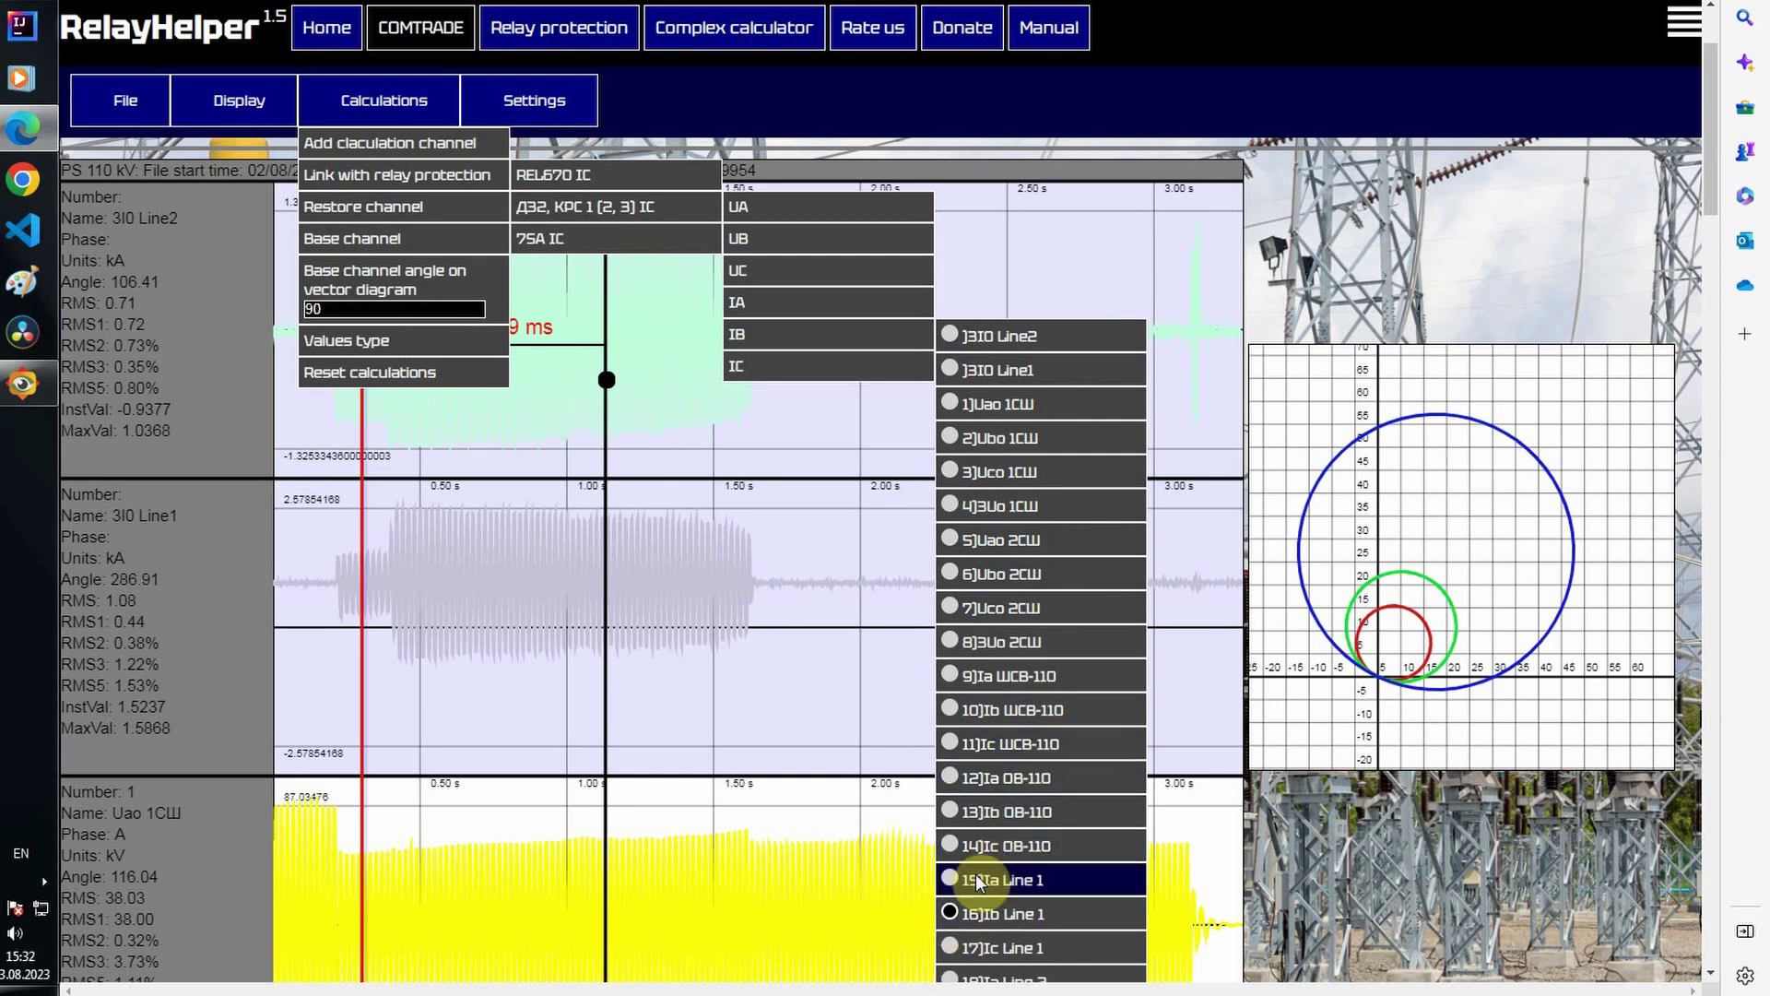
{"action": "mouse_move", "coordinate": [929, 366]}
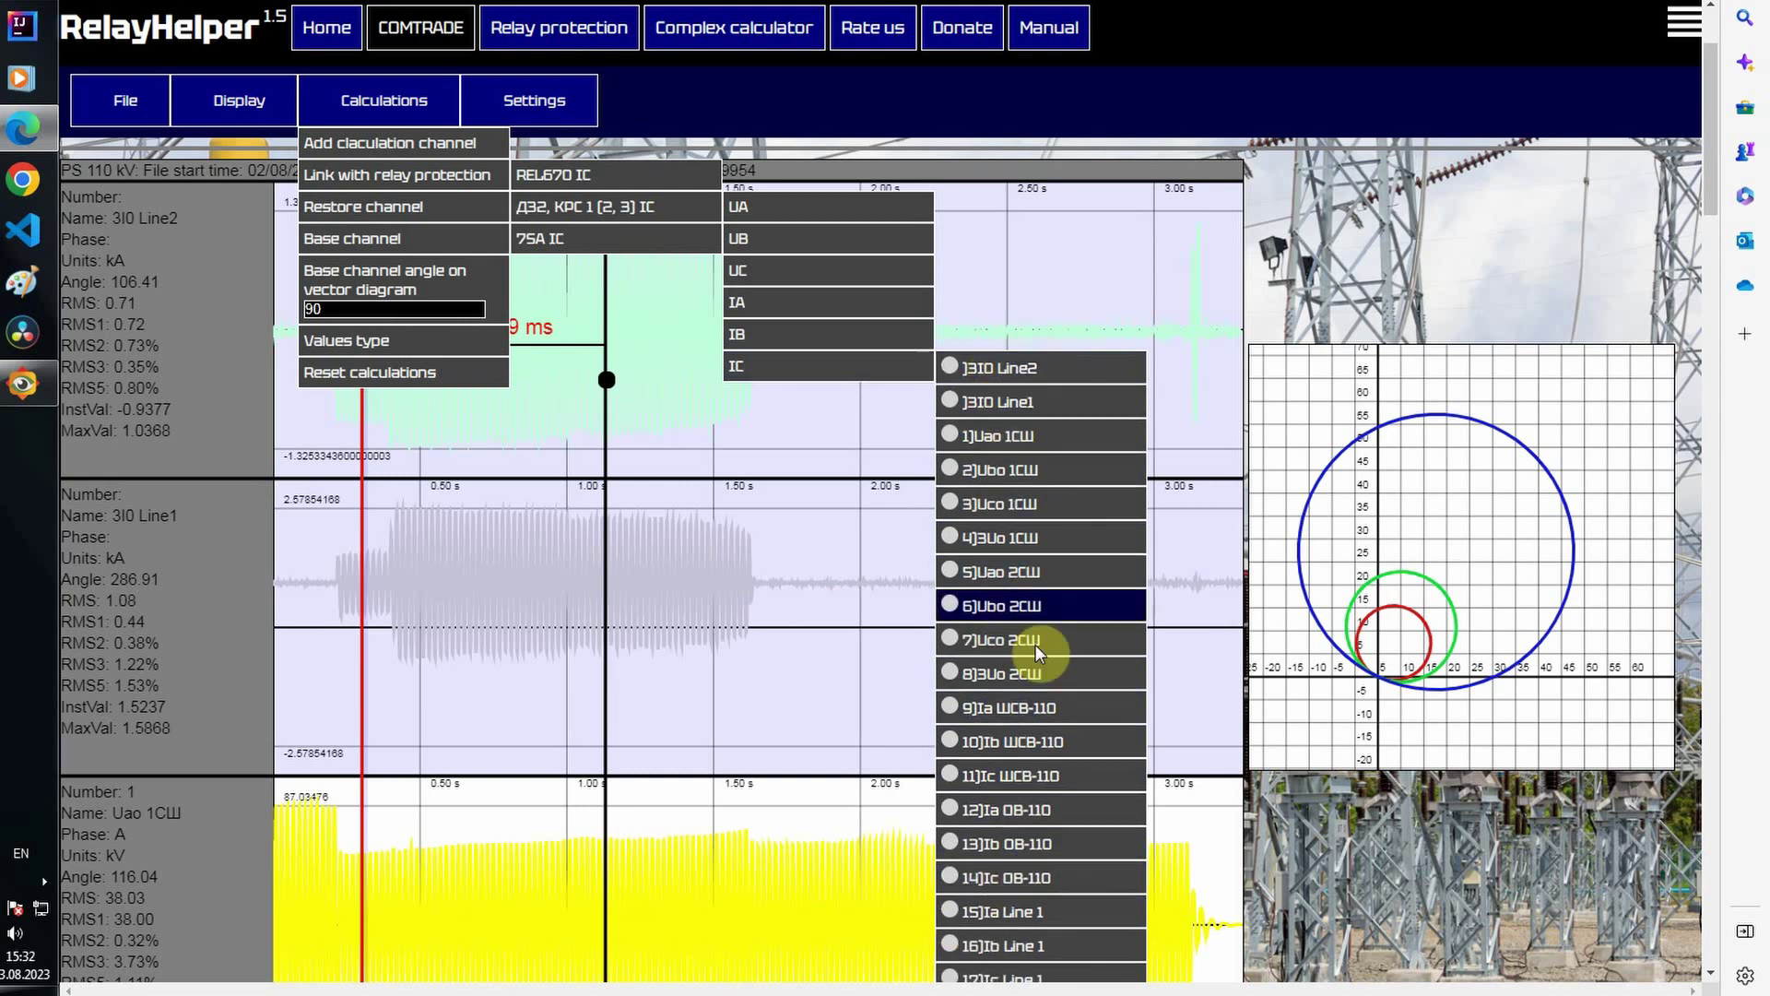
{"action": "scroll", "coordinate": [1003, 859], "scroll_direction": "down", "scroll_amount": 2}
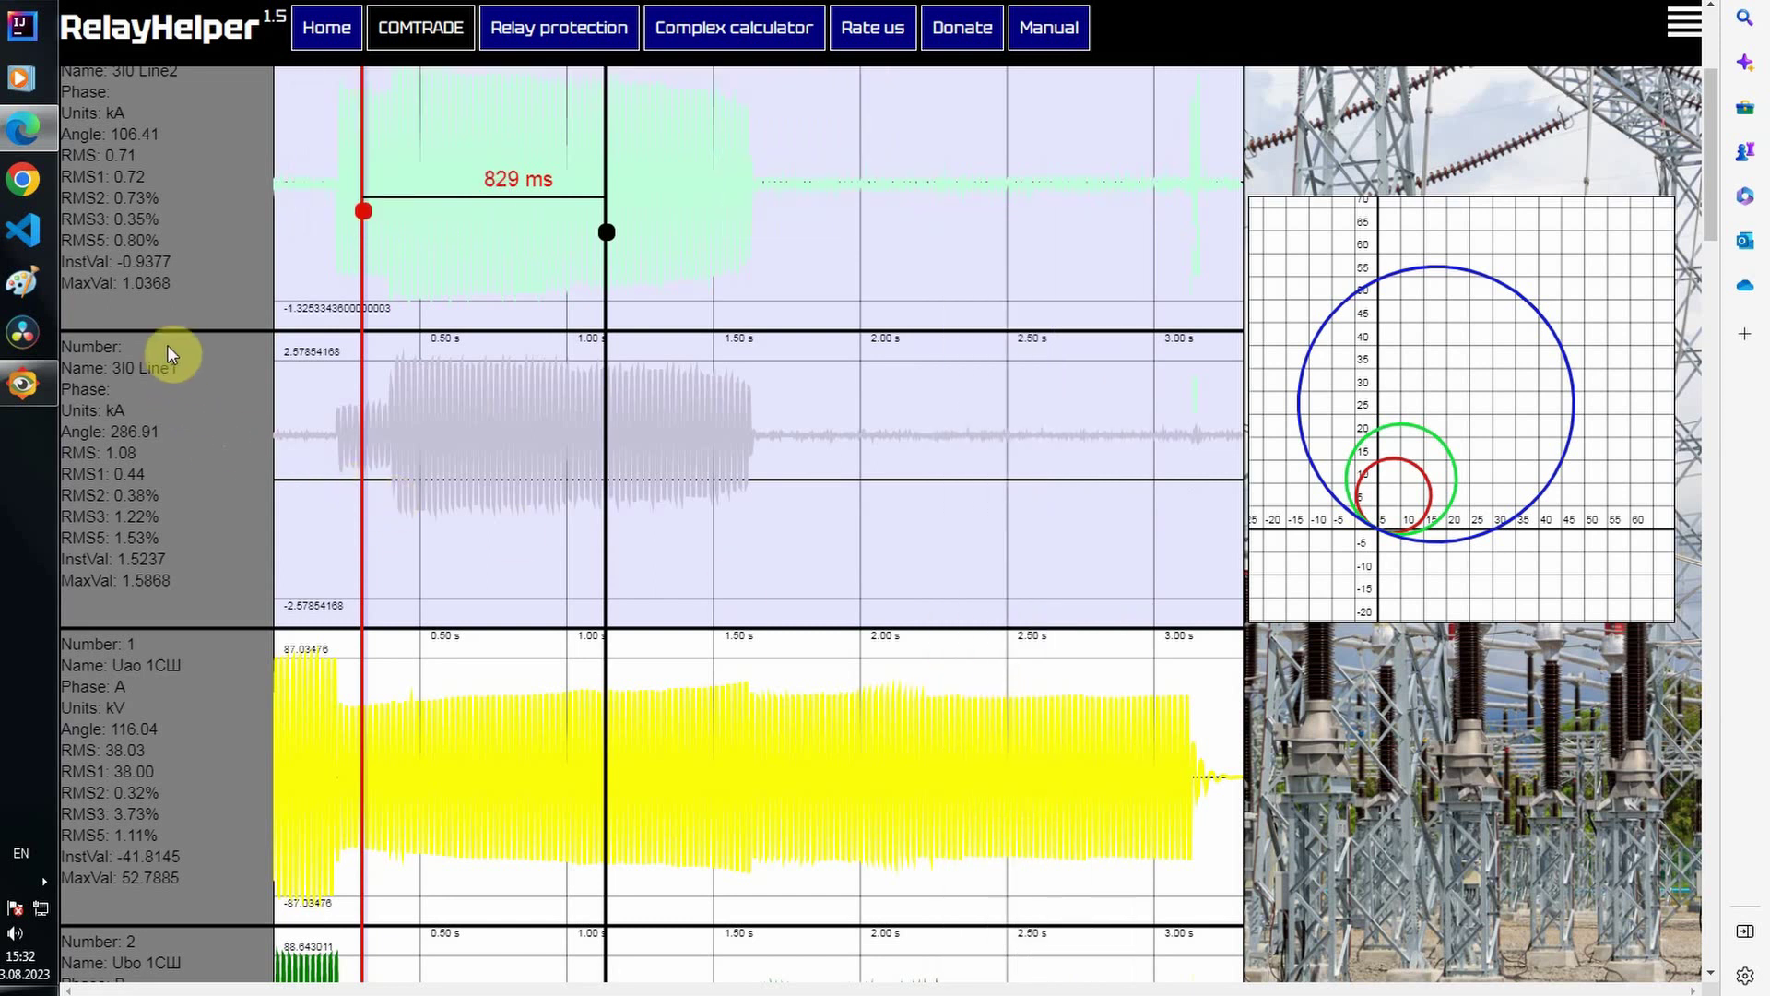
Step: Set the distance protection's fault loop to Phase - Phase and return to the COMTRADE record
{"action": "scroll", "coordinate": [172, 329], "scroll_direction": "up", "scroll_amount": 5}
{"action": "left_click", "coordinate": [549, 30]}
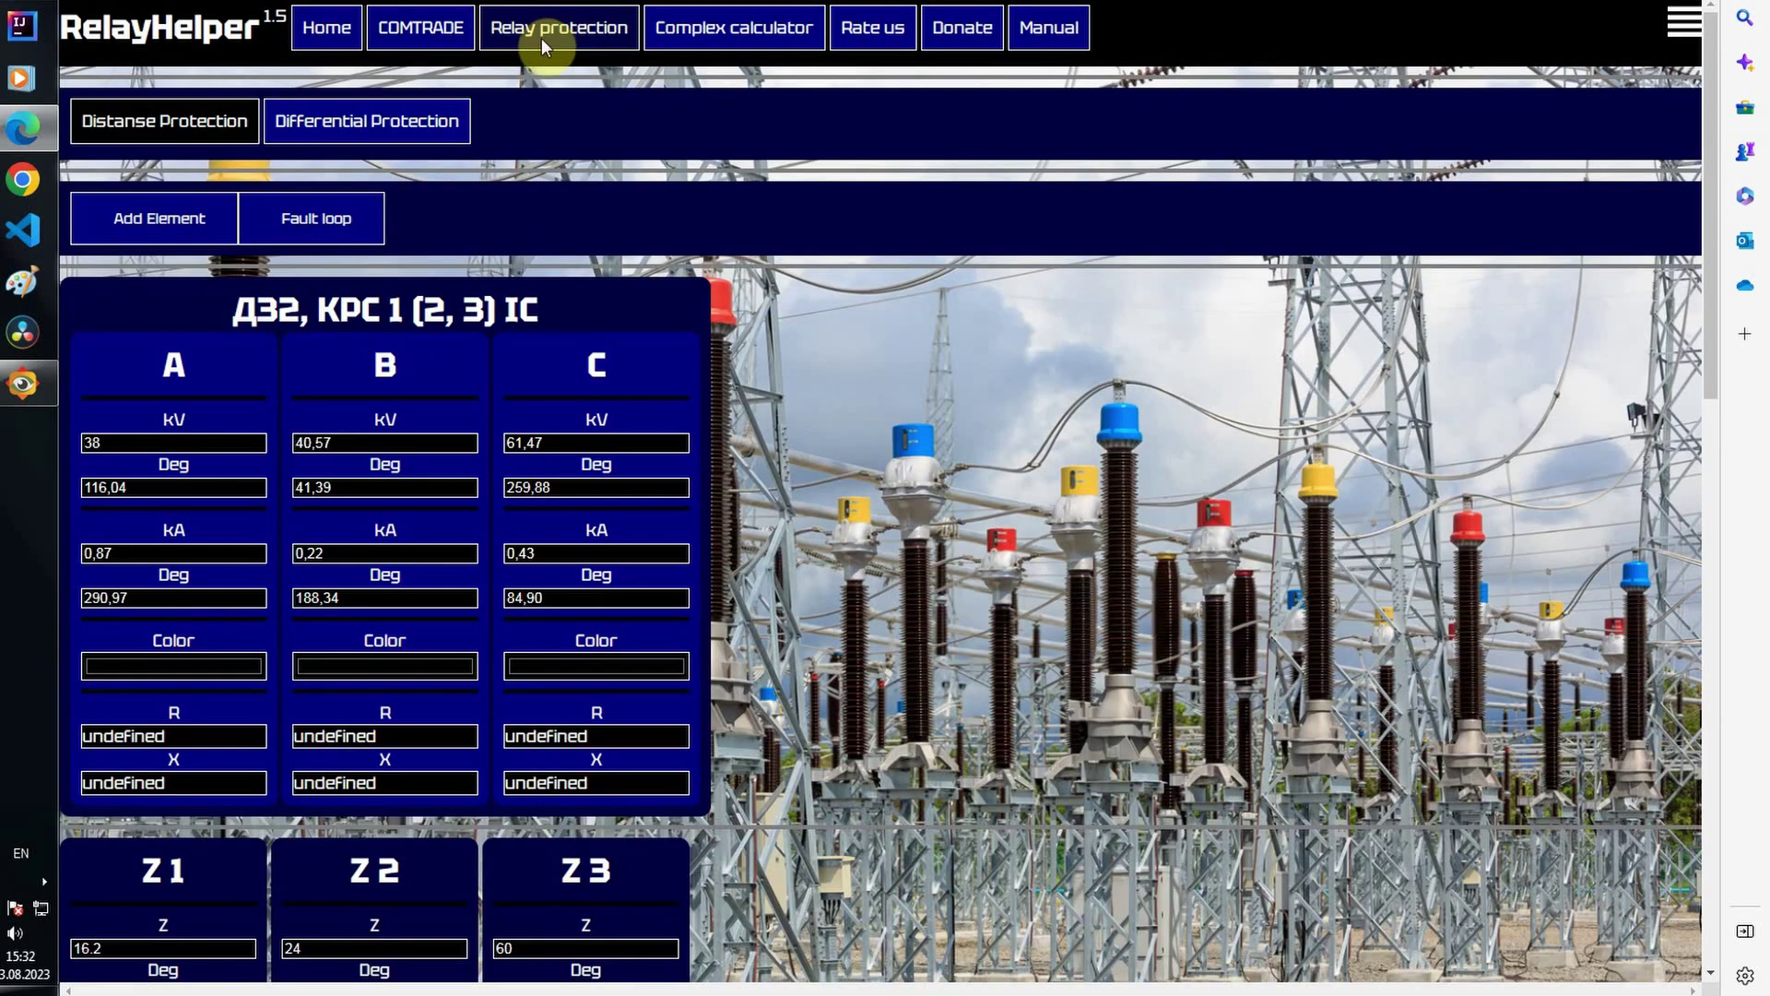
{"action": "mouse_move", "coordinate": [316, 220]}
{"action": "left_click", "coordinate": [254, 297]}
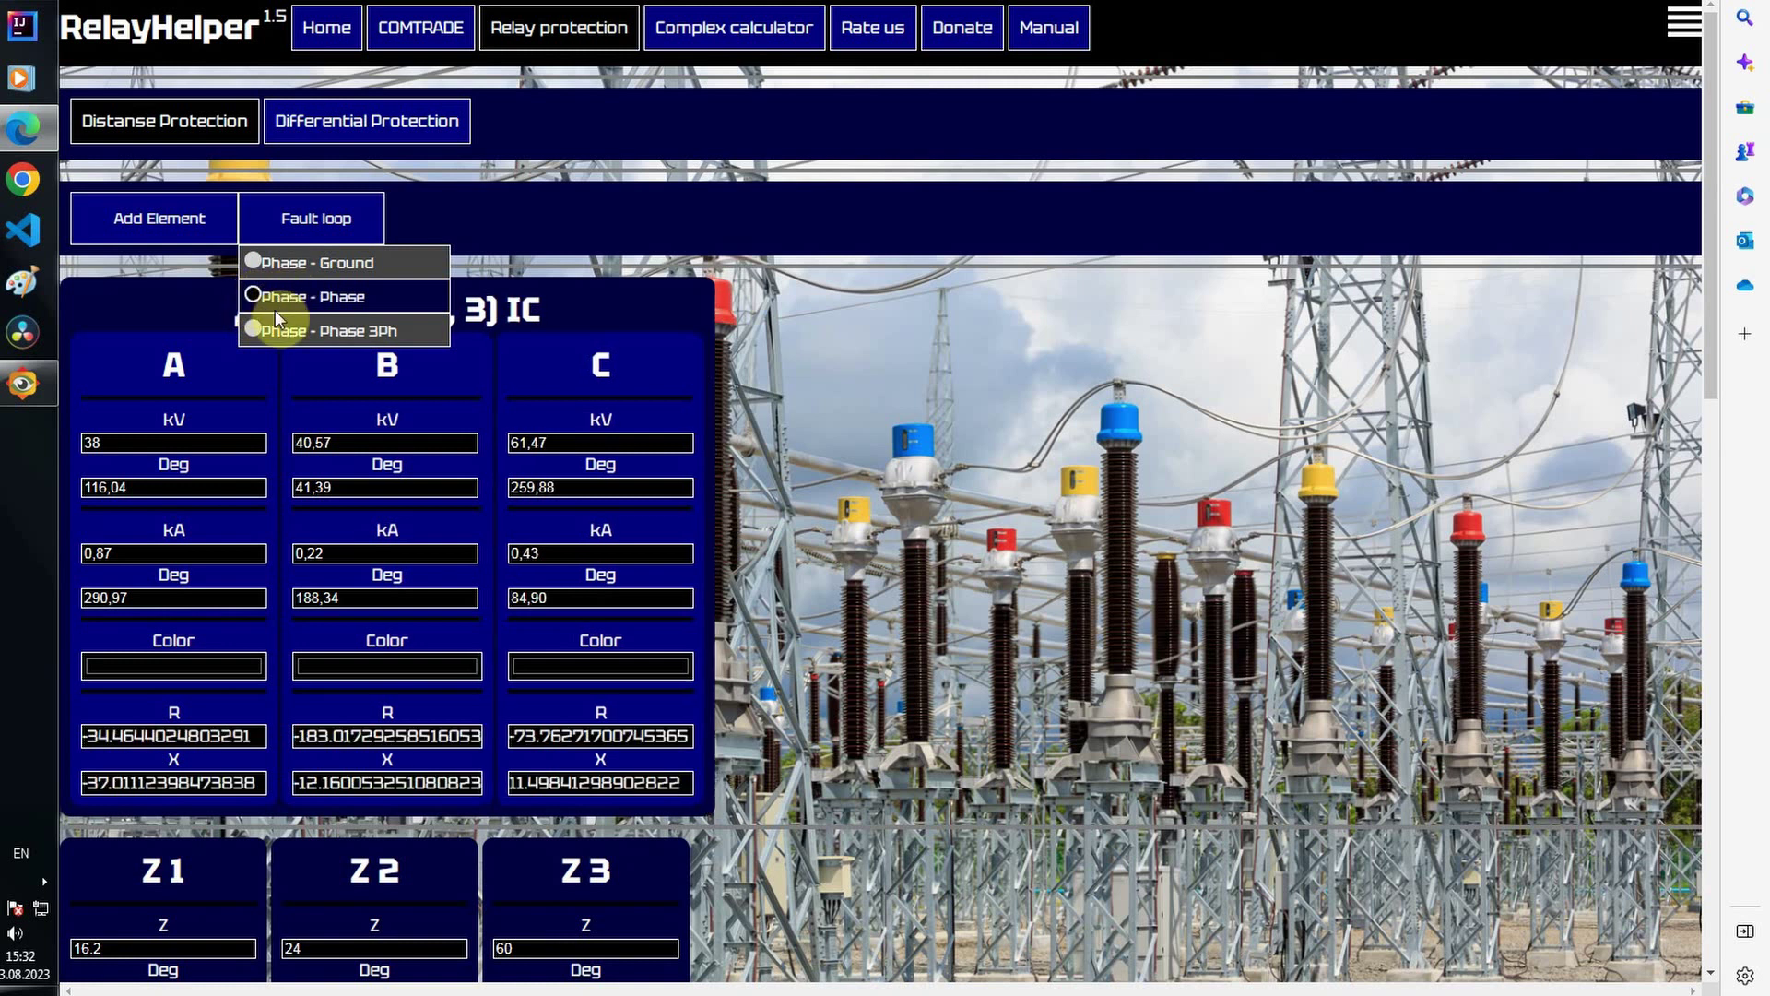
{"action": "left_click", "coordinate": [434, 38]}
{"action": "mouse_move", "coordinate": [530, 360]}
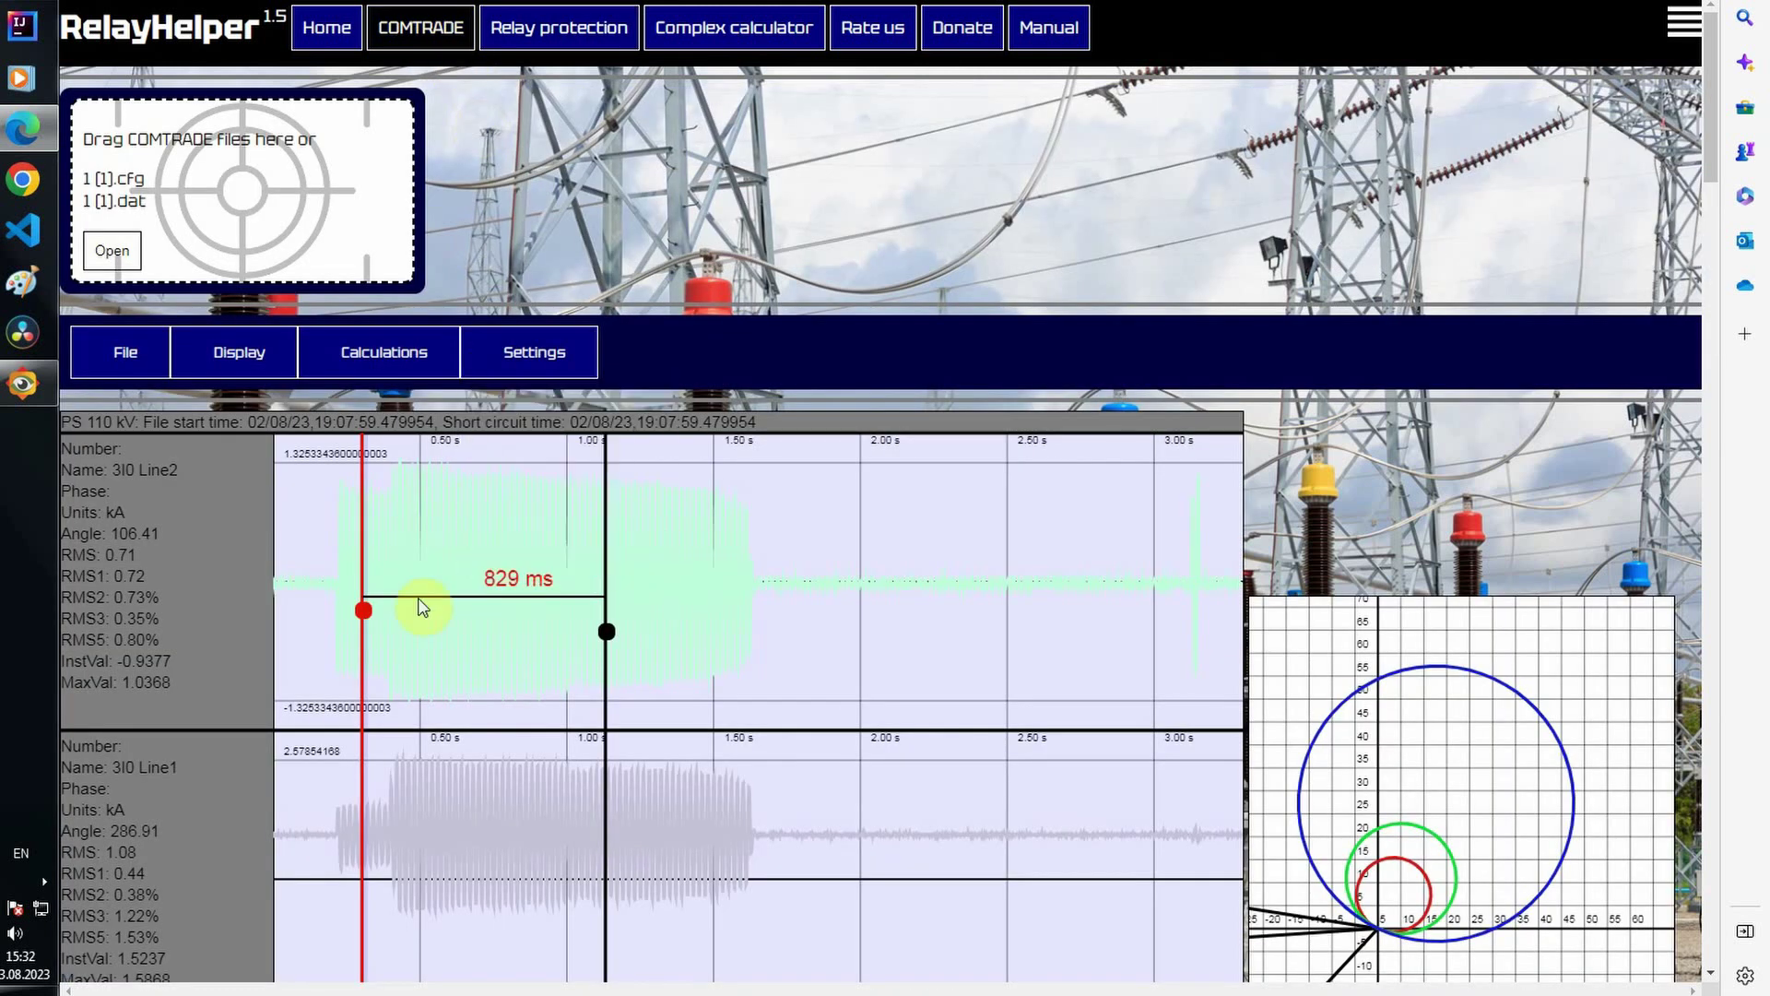
Step: Move the red cursor through the fault to about 1966 ms after the black cursor, examining the impedance vectors against the relay zones
{"action": "scroll", "coordinate": [119, 534], "scroll_direction": "down", "scroll_amount": 3}
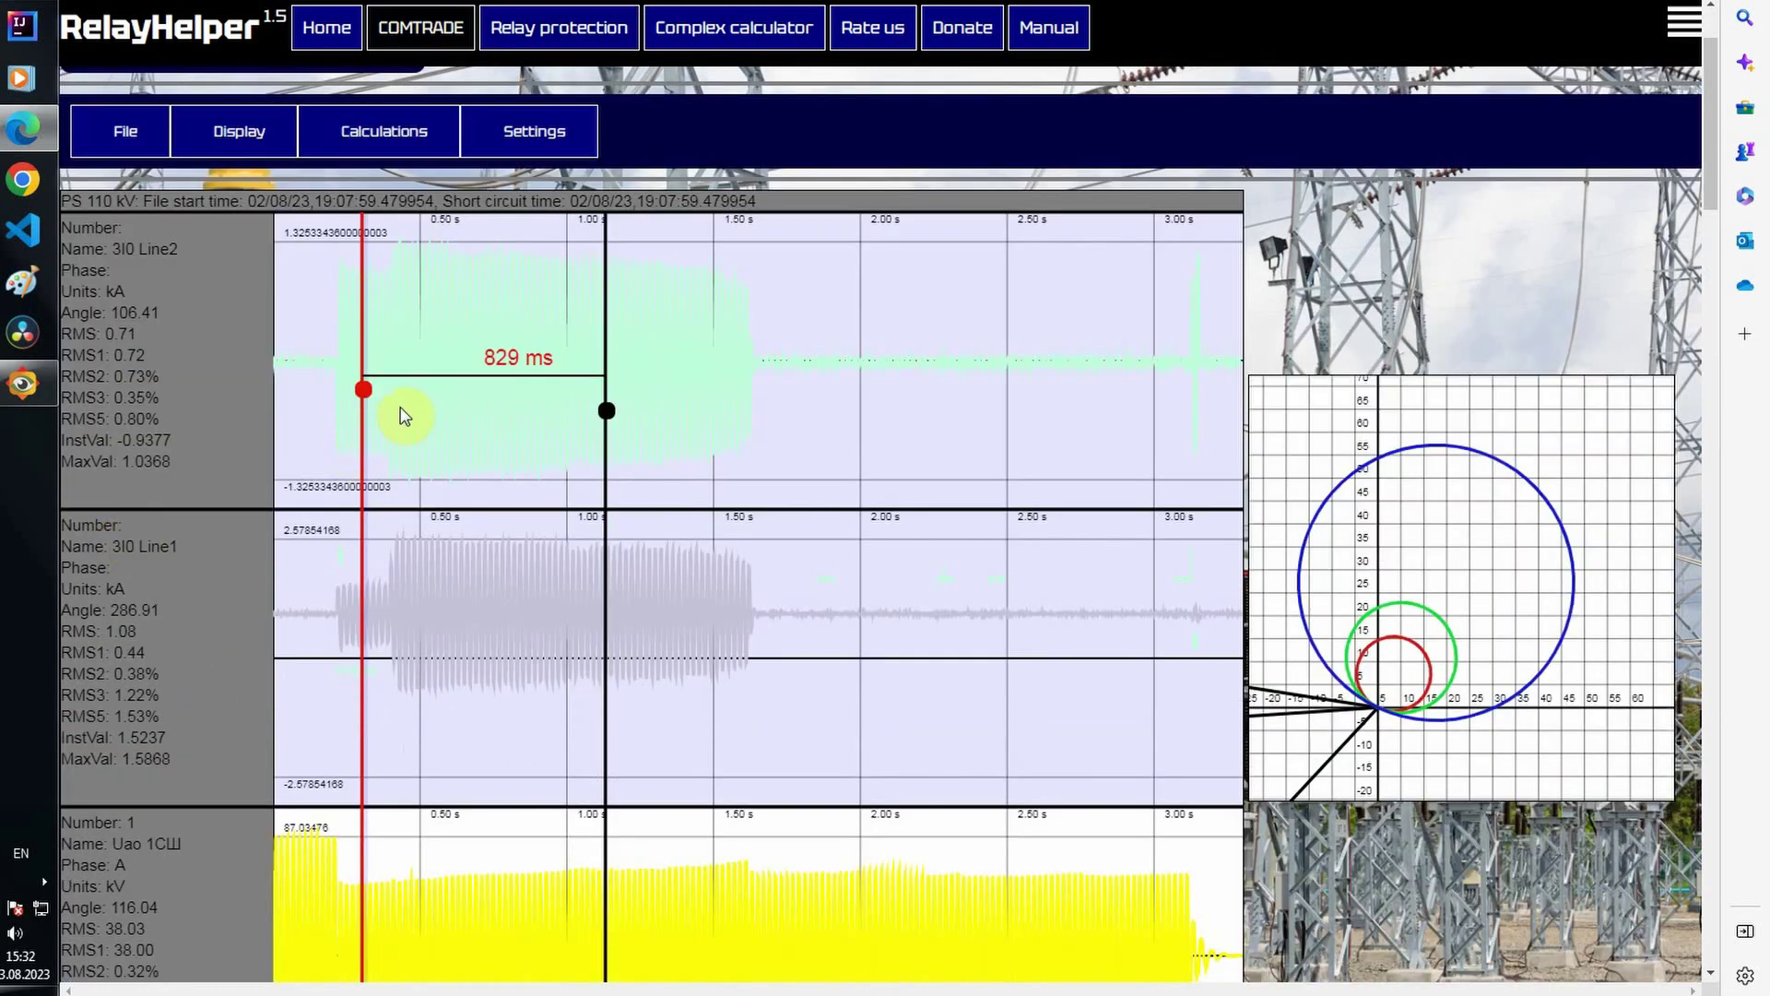
{"action": "mouse_move", "coordinate": [363, 392]}
{"action": "left_mouse_down"}
{"action": "mouse_move", "coordinate": [298, 398]}
{"action": "mouse_move", "coordinate": [425, 399]}
{"action": "left_mouse_up"}
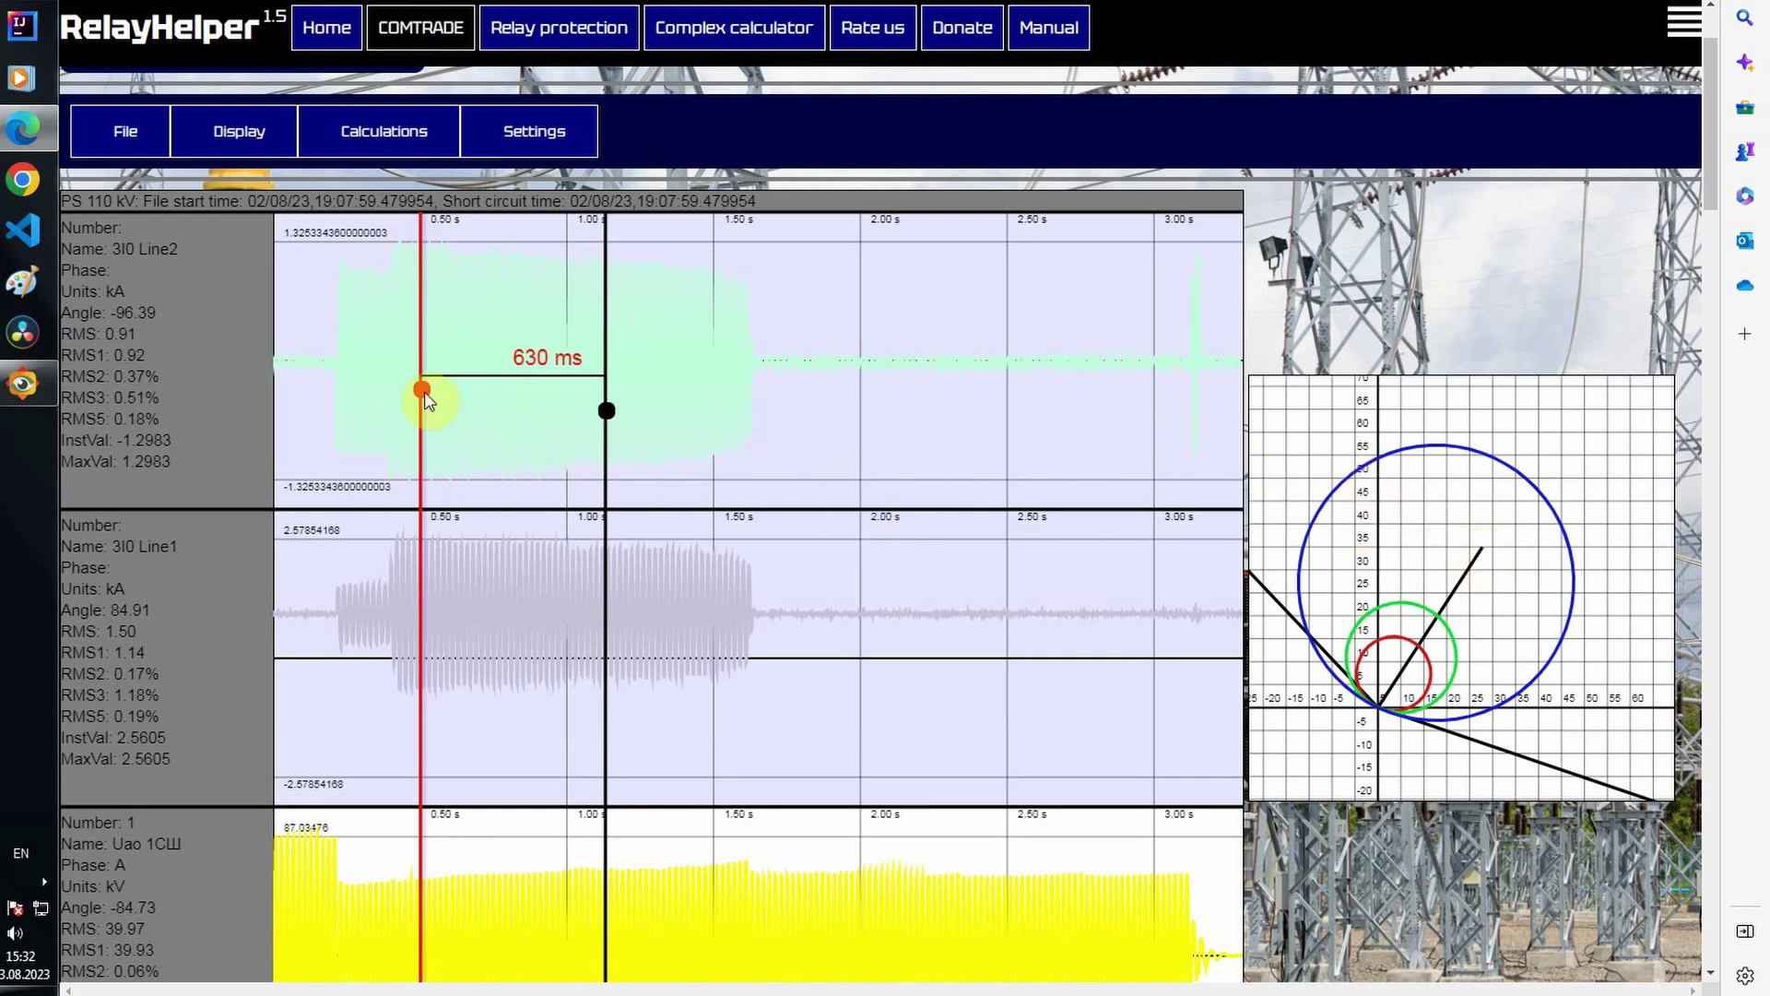
{"action": "left_click_drag", "start_coordinate": [425, 398], "coordinate": [1186, 467]}
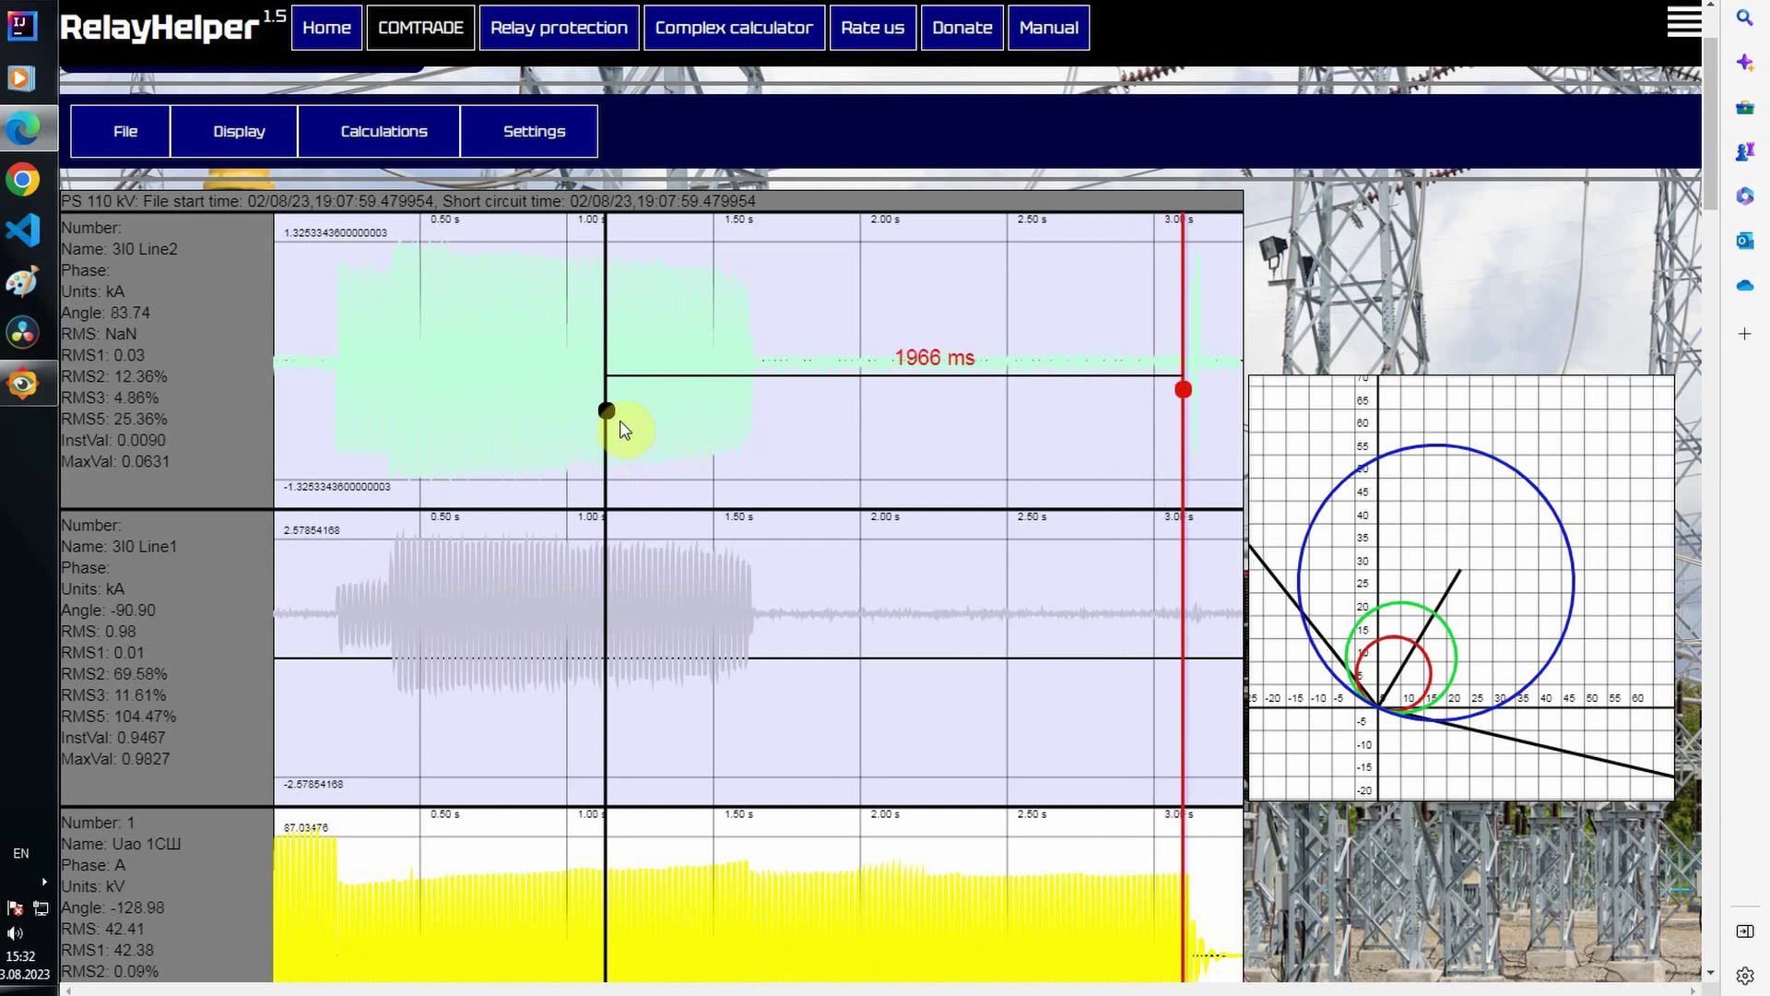
Step: Measure from the 3I0 current's end to the late 3I0 Line2 pulse, and return the red cursor to about 1315 ms before the black one
{"action": "left_click_drag", "start_coordinate": [608, 412], "coordinate": [756, 428]}
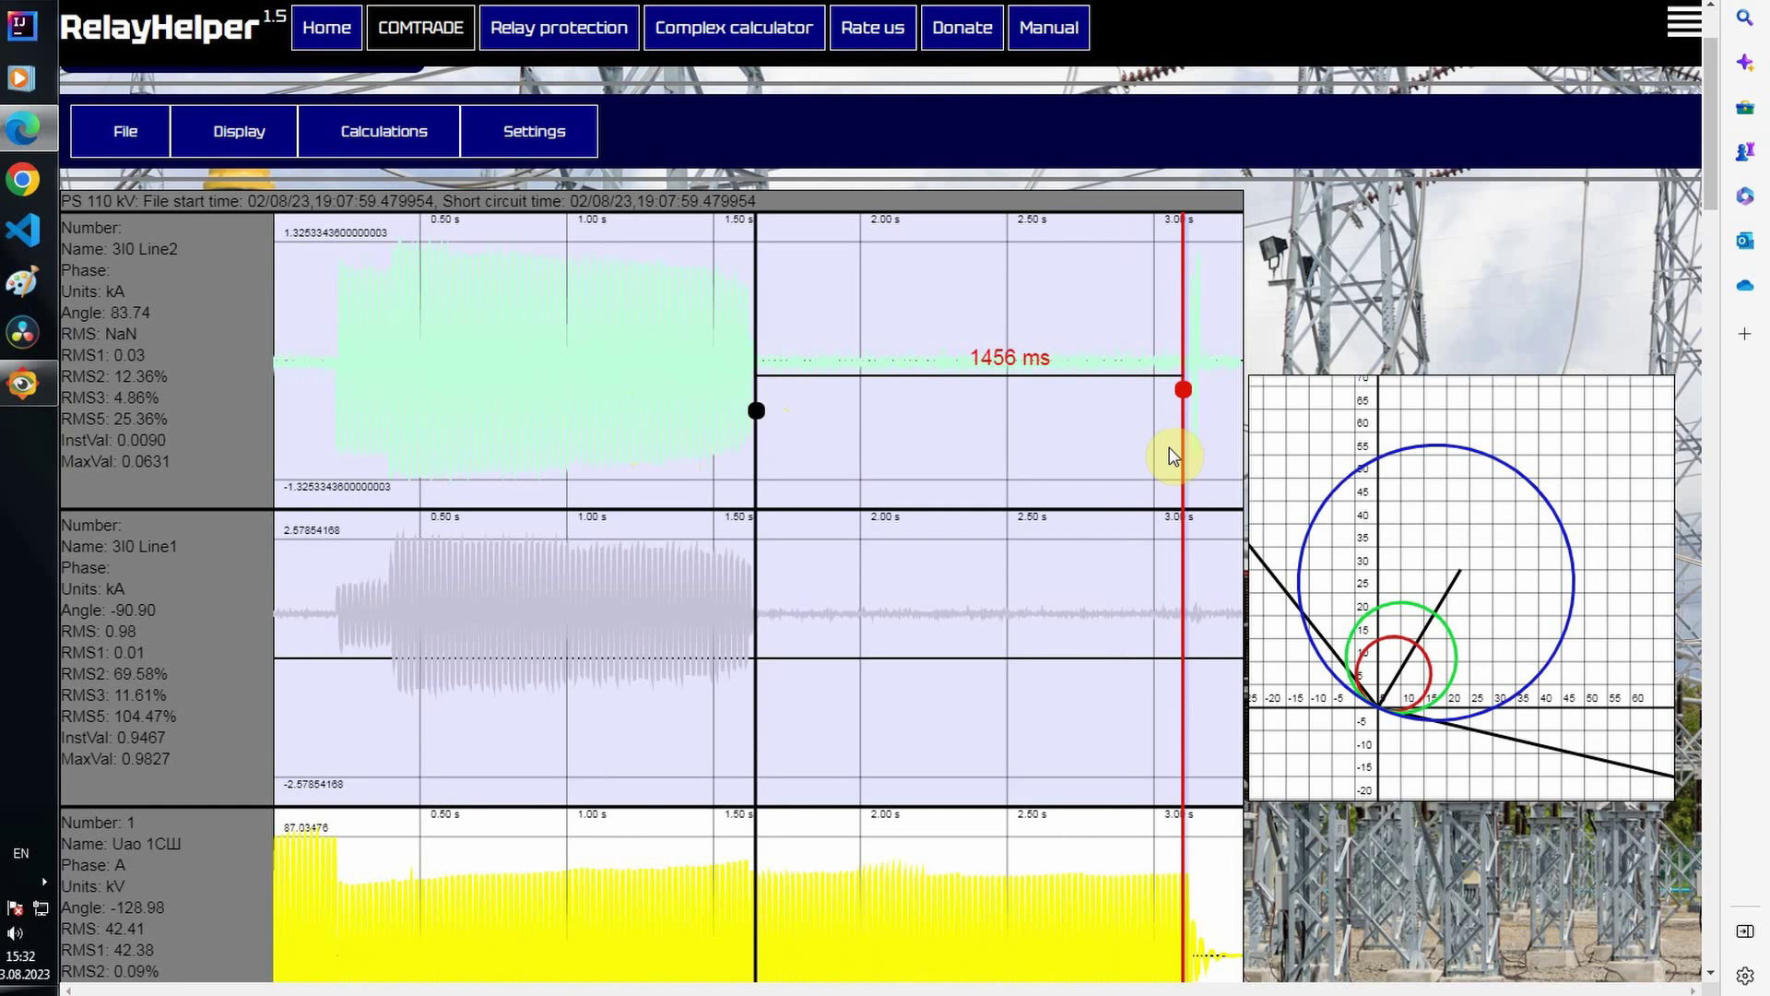
{"action": "left_click_drag", "start_coordinate": [1186, 392], "coordinate": [1192, 397]}
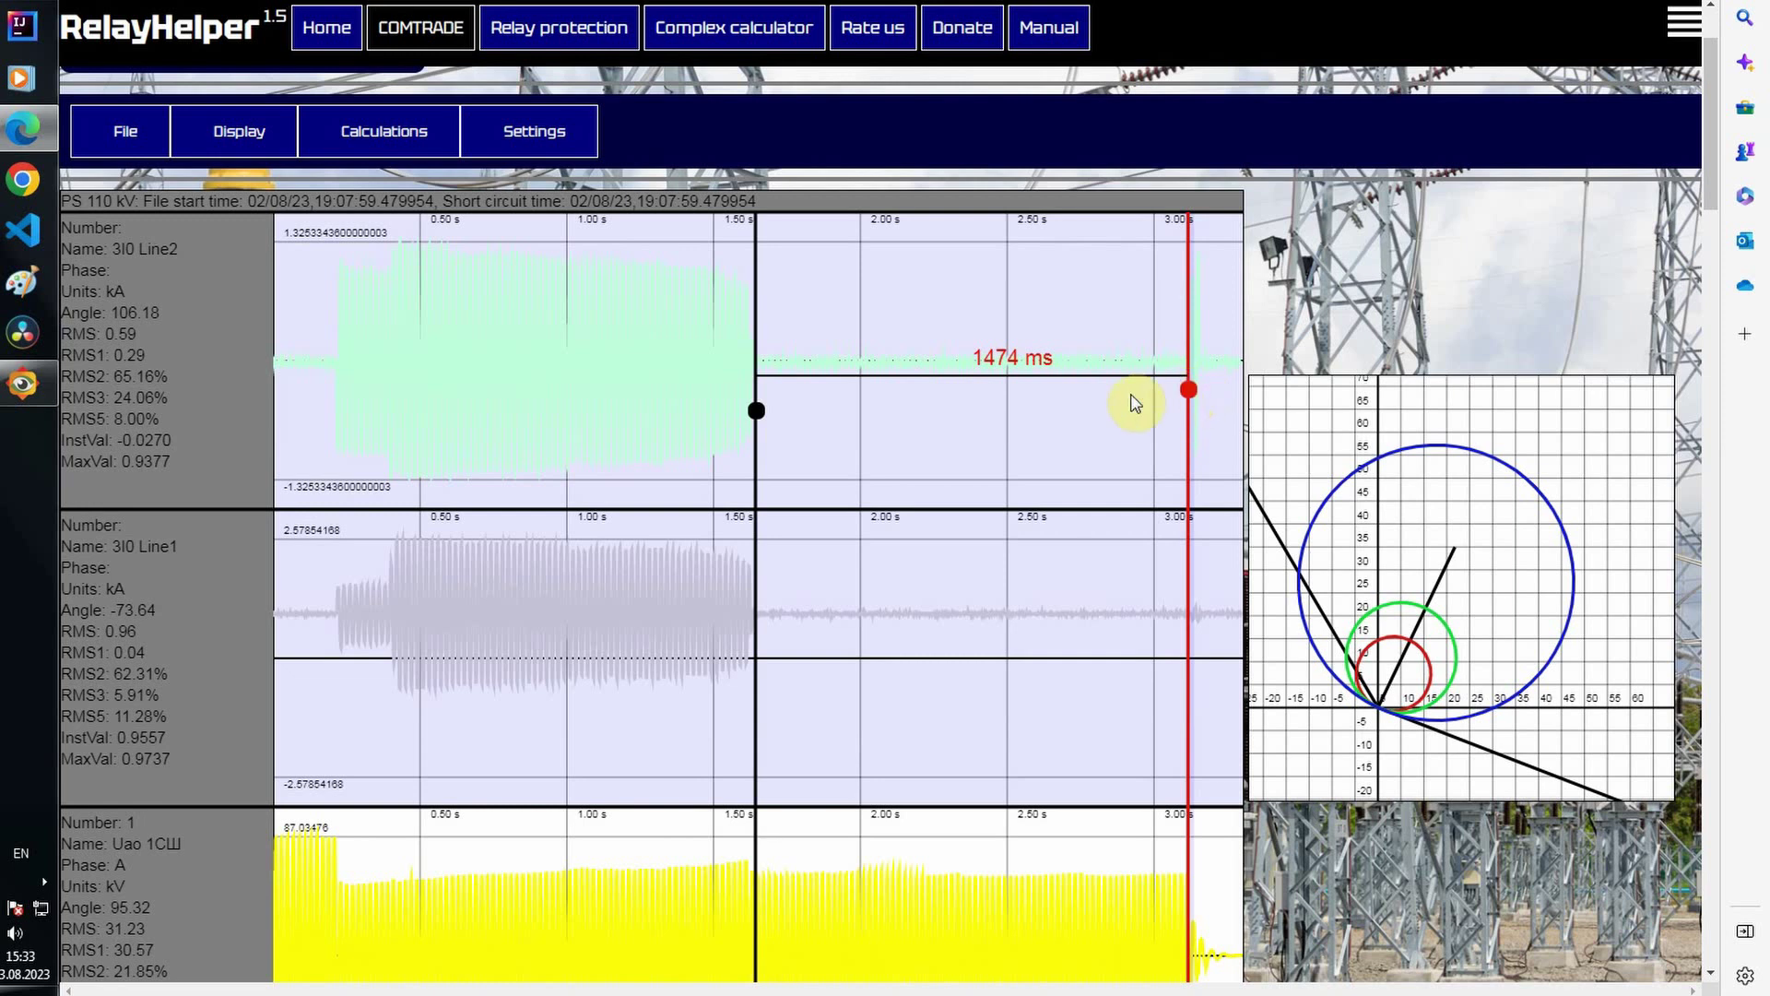
{"action": "left_click_drag", "start_coordinate": [1203, 394], "coordinate": [375, 440]}
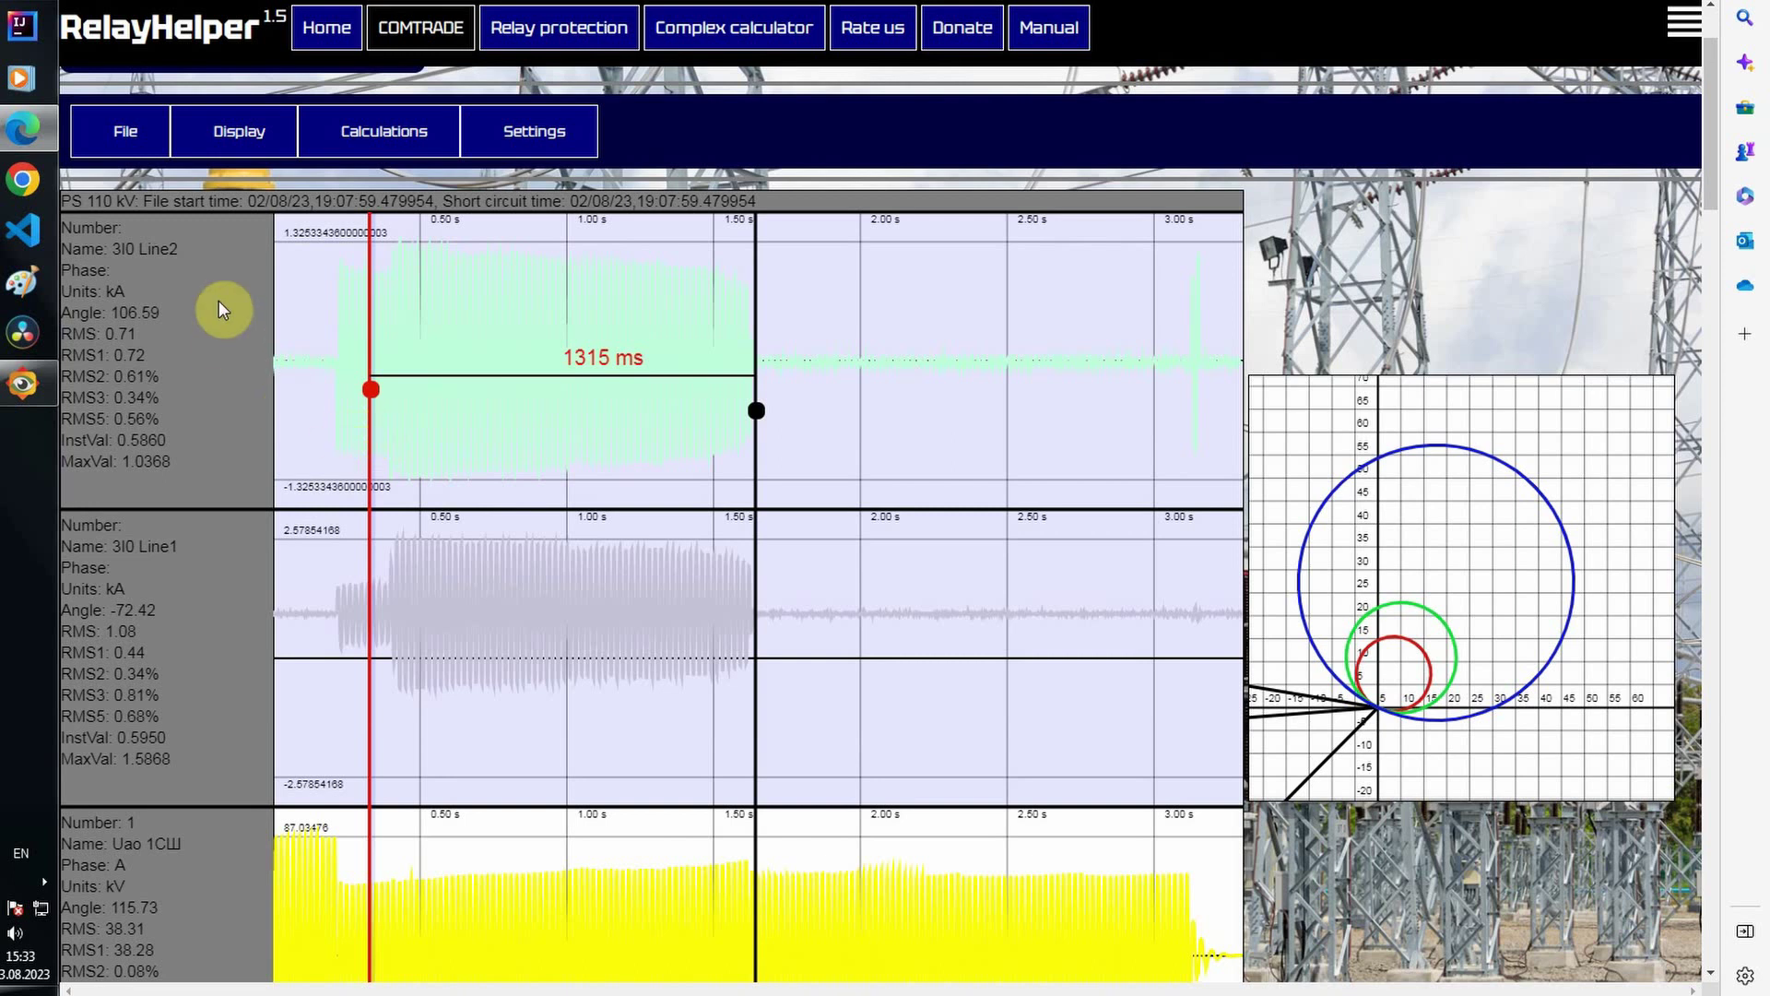
Step: Link the ДЗ 2, КРС 1 (2, 3) relay's current inputs IA, IB and IC to channels Ia, Ib and Ic Line 2
{"action": "left_click", "coordinate": [378, 139]}
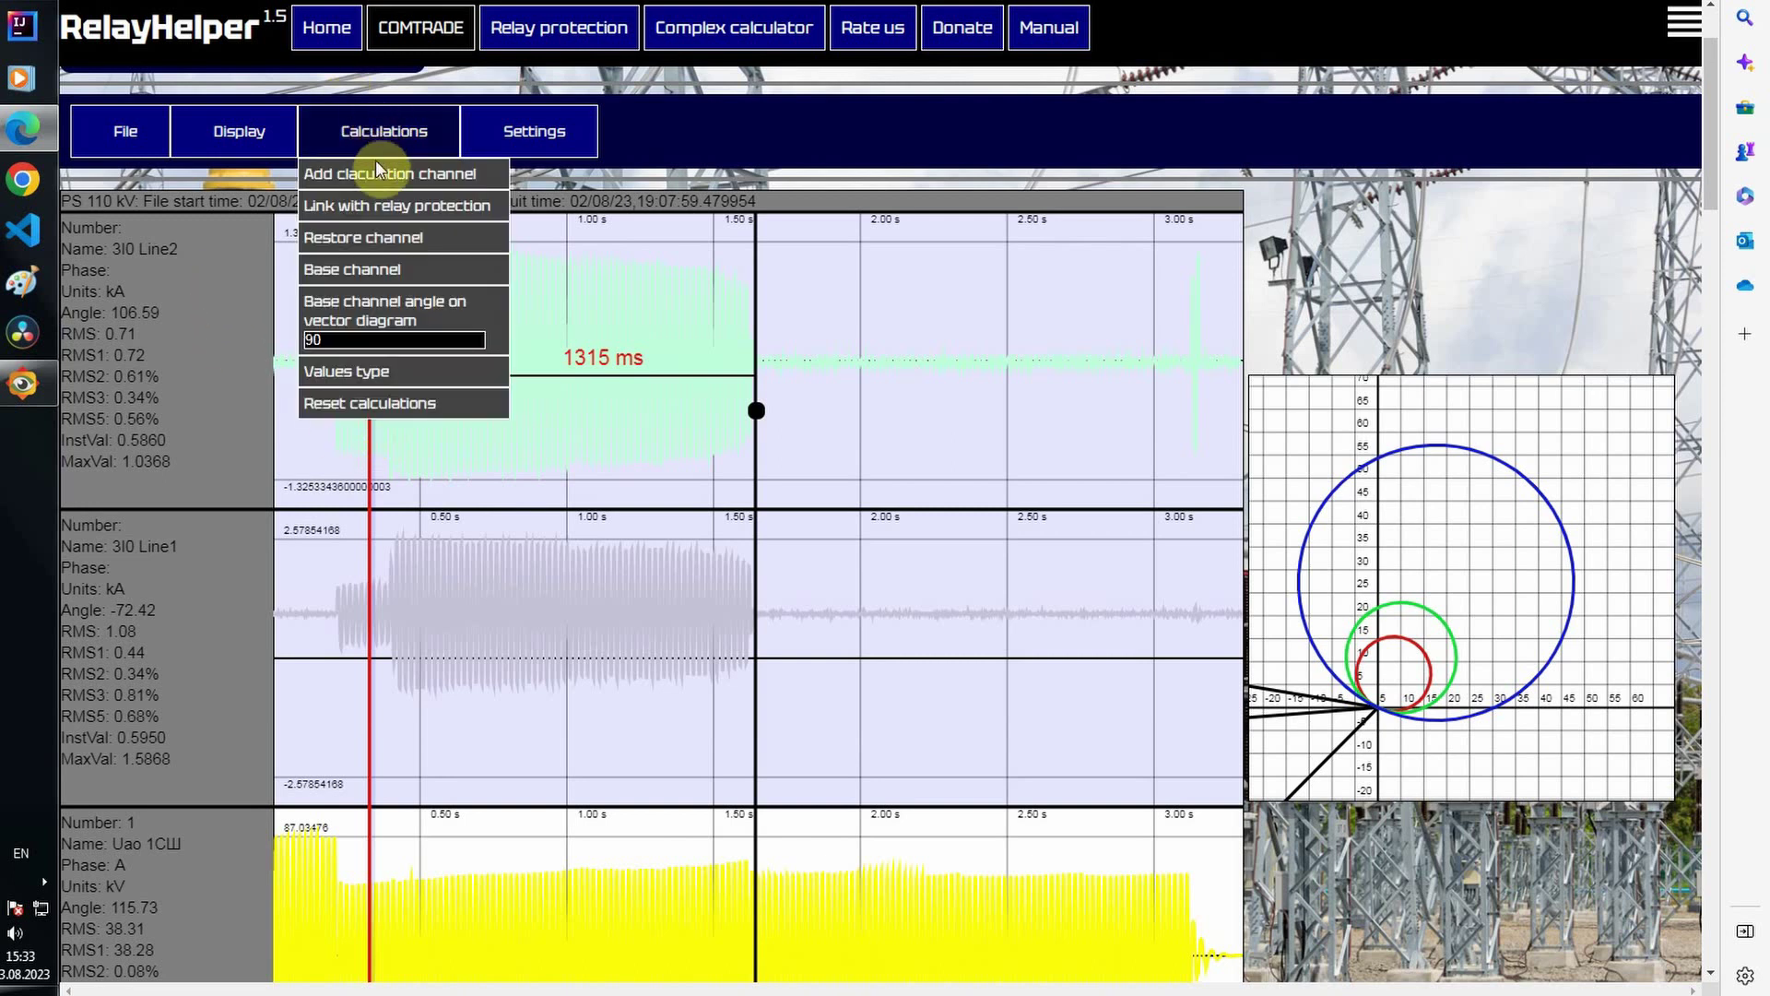
{"action": "mouse_move", "coordinate": [396, 205]}
{"action": "mouse_move", "coordinate": [577, 232]}
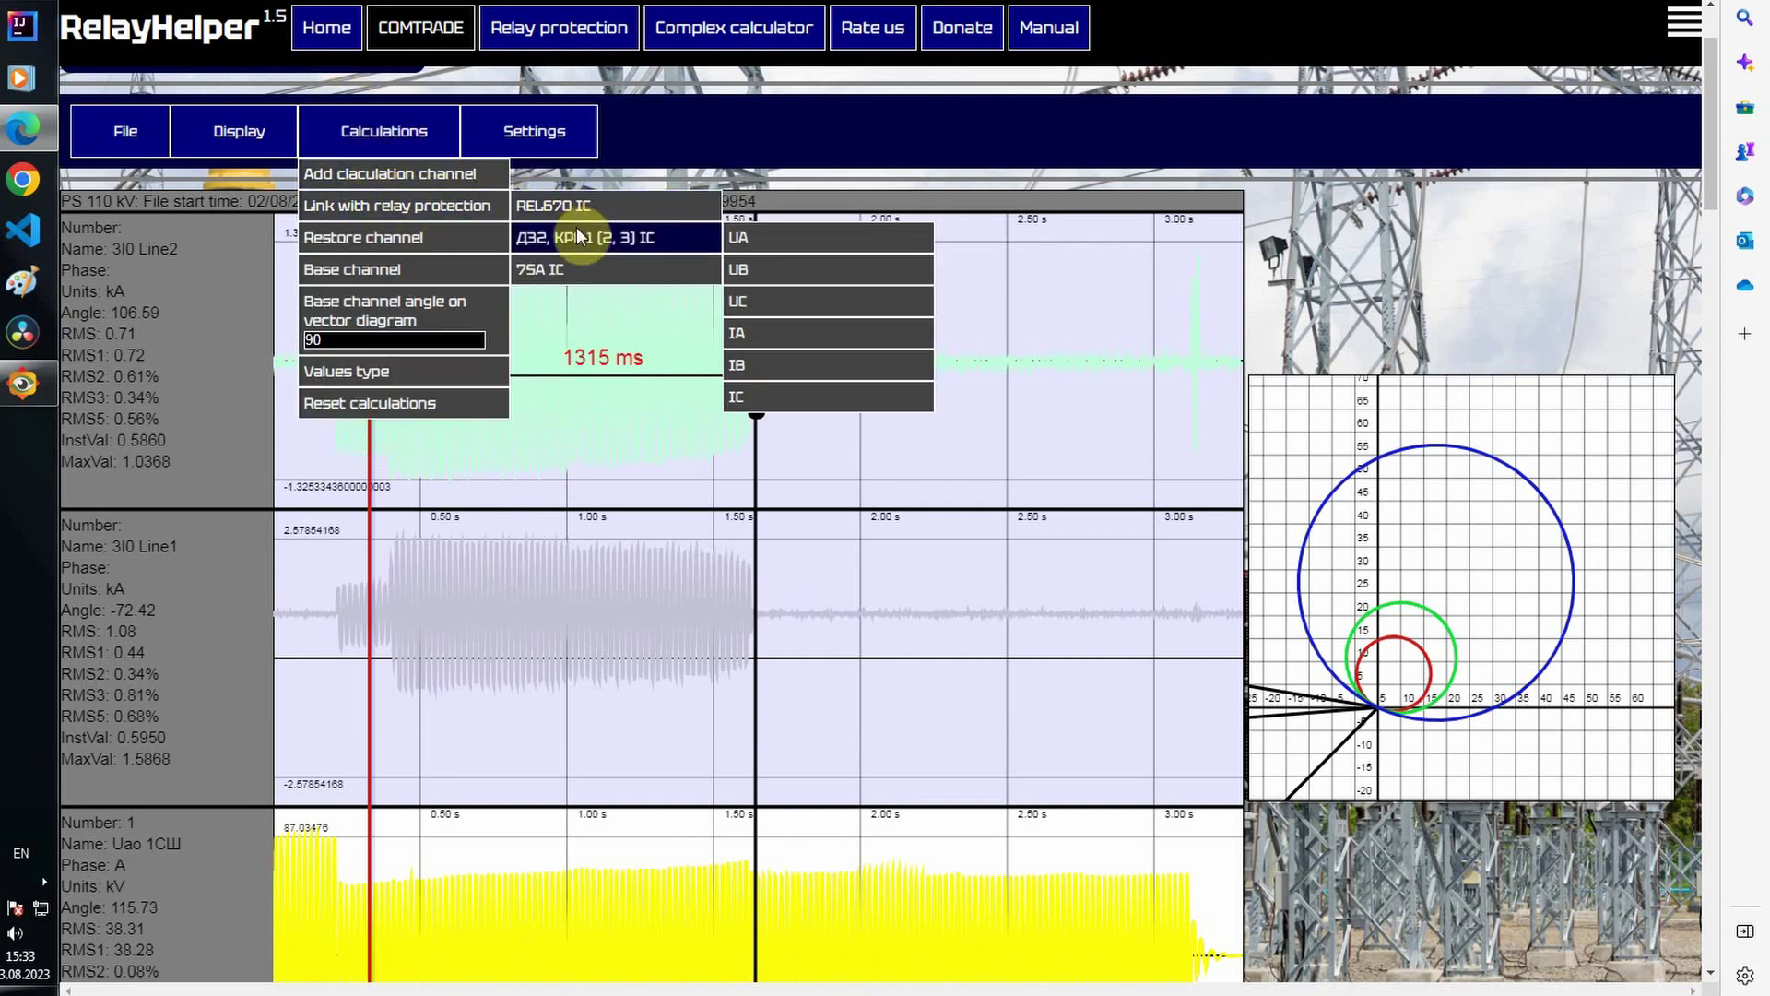
{"action": "mouse_move", "coordinate": [783, 330]}
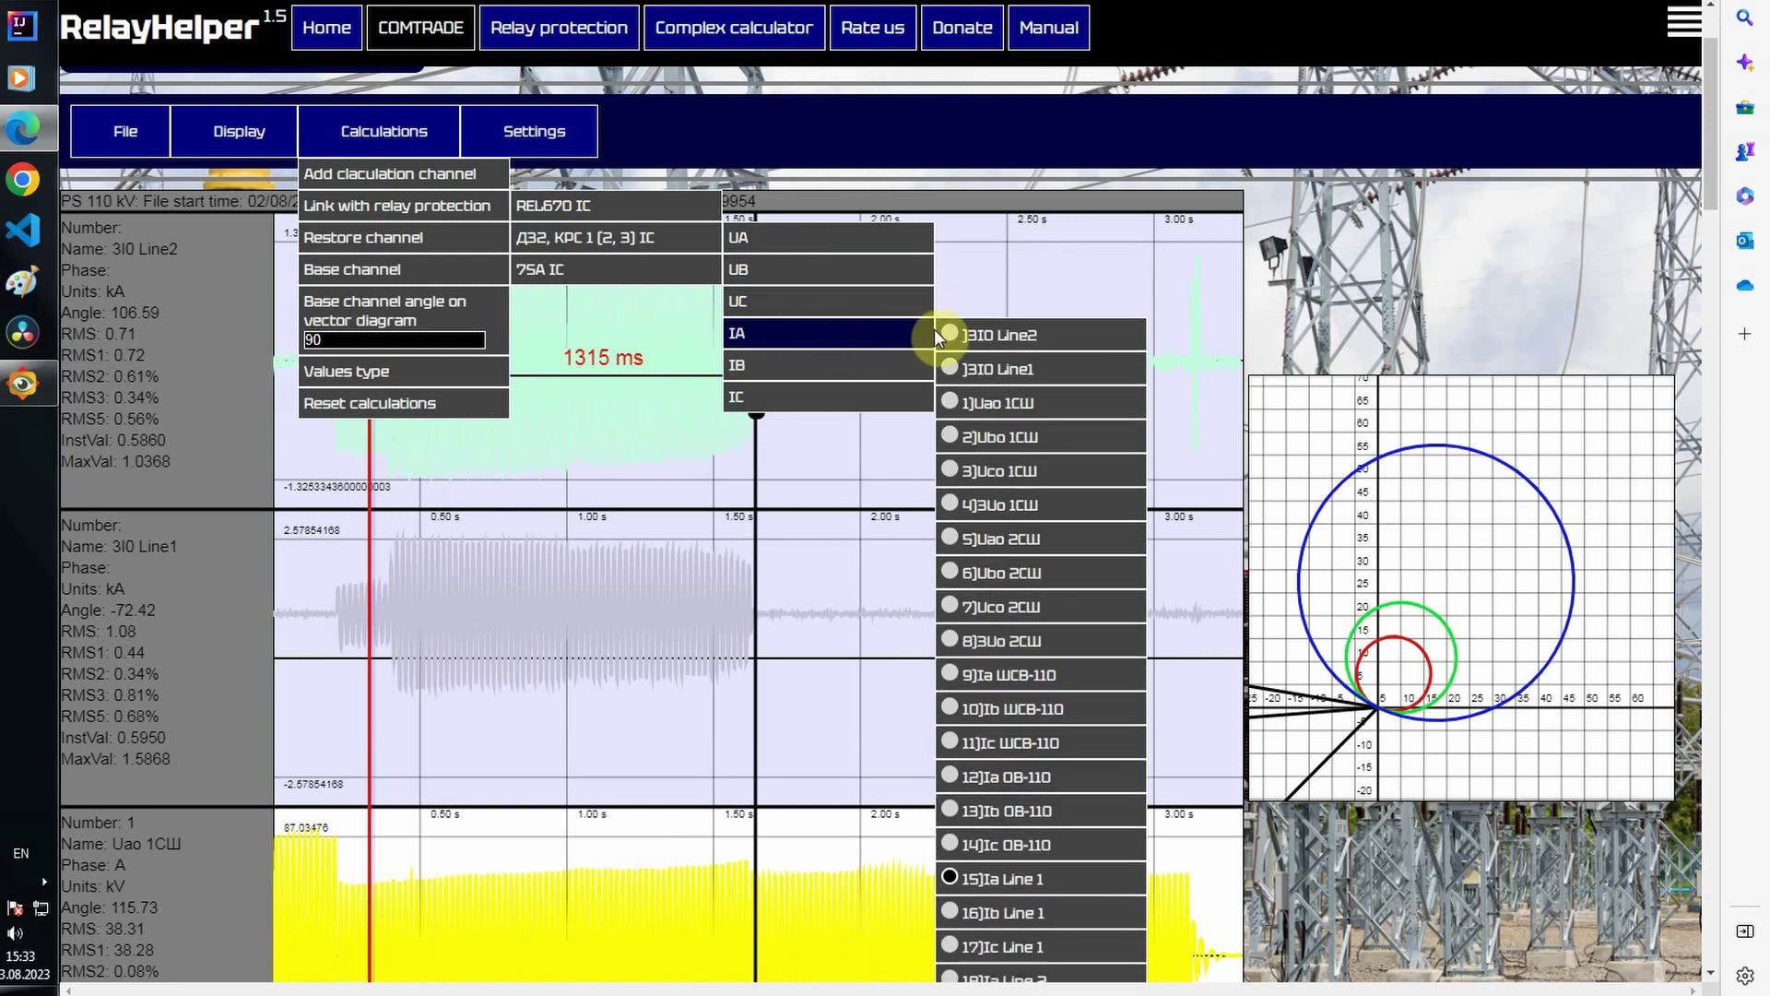
{"action": "scroll", "coordinate": [1003, 496], "scroll_direction": "down", "scroll_amount": 2}
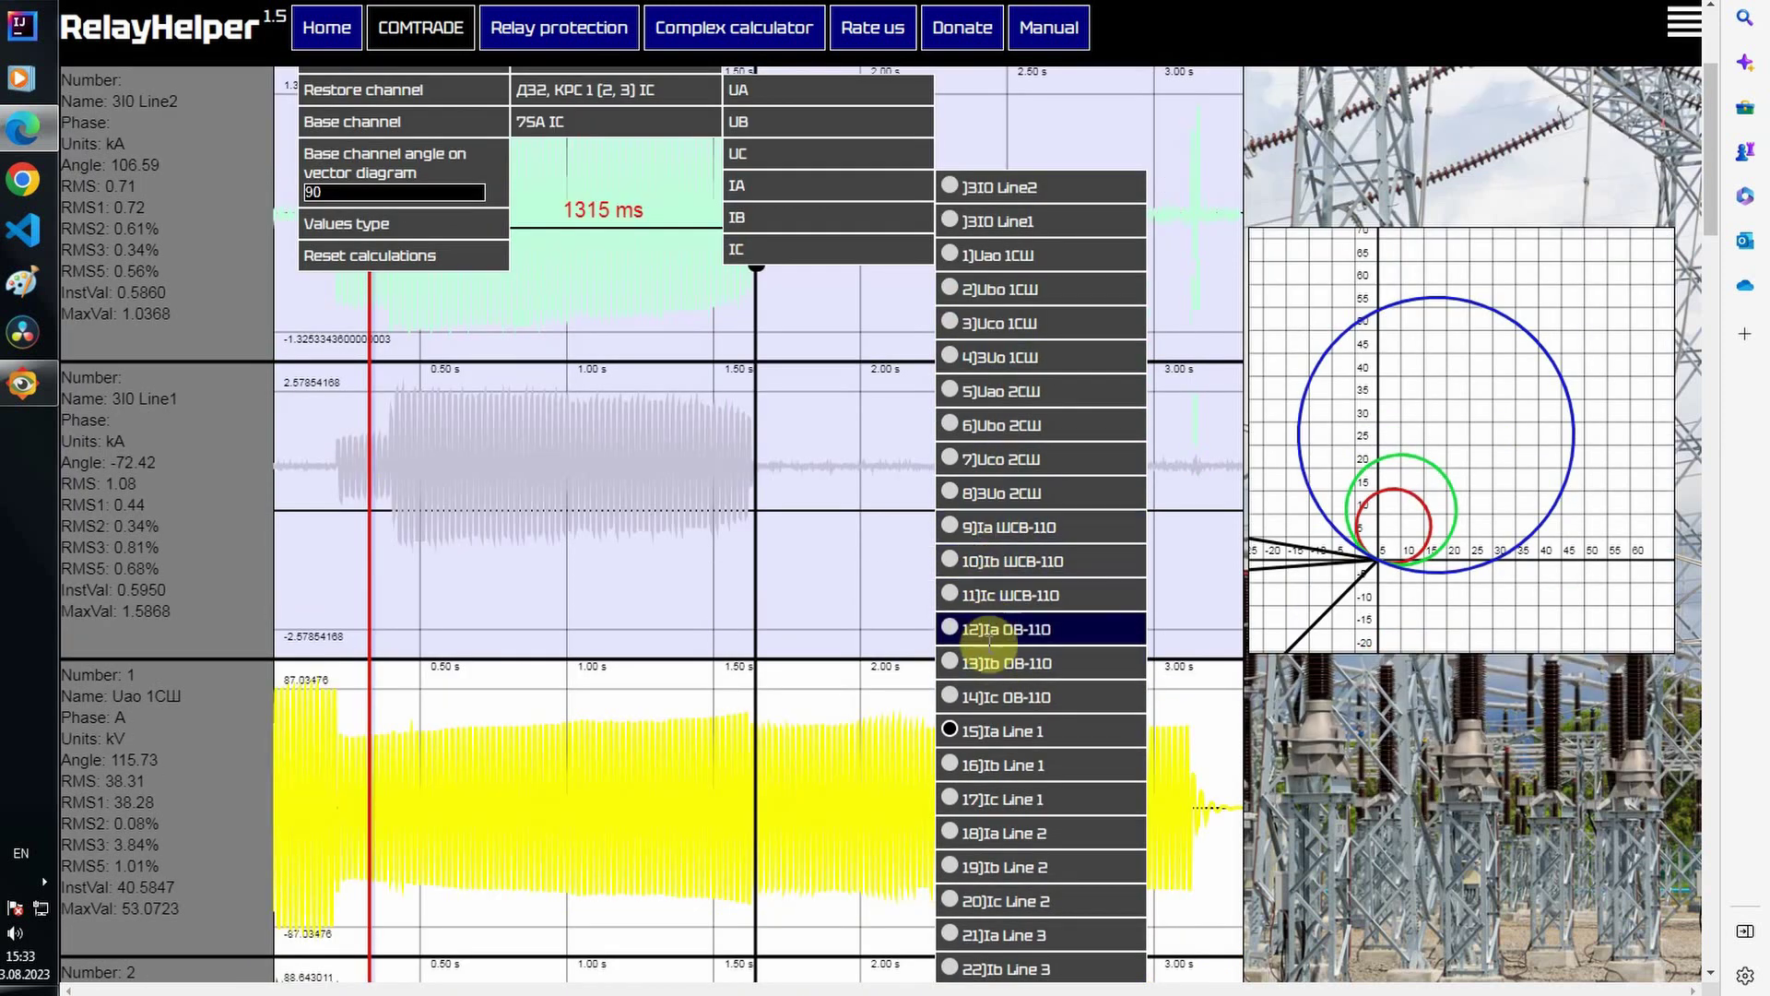
{"action": "left_click", "coordinate": [1003, 832]}
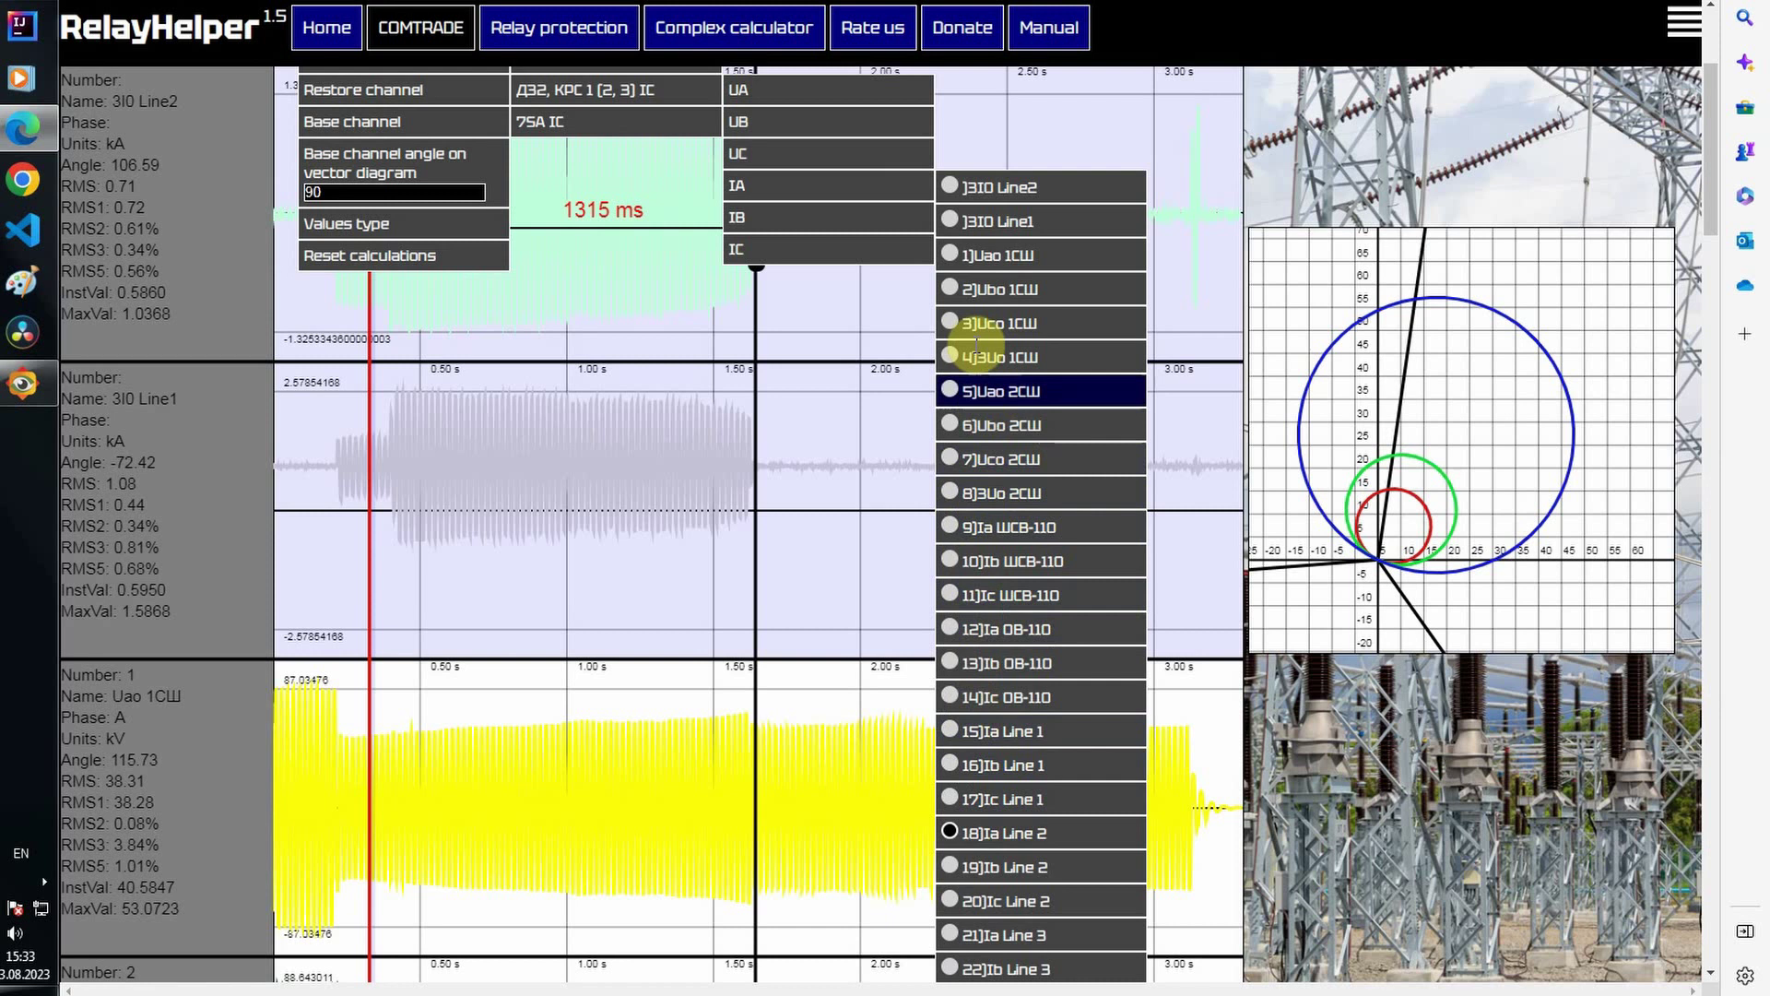
{"action": "mouse_move", "coordinate": [920, 214]}
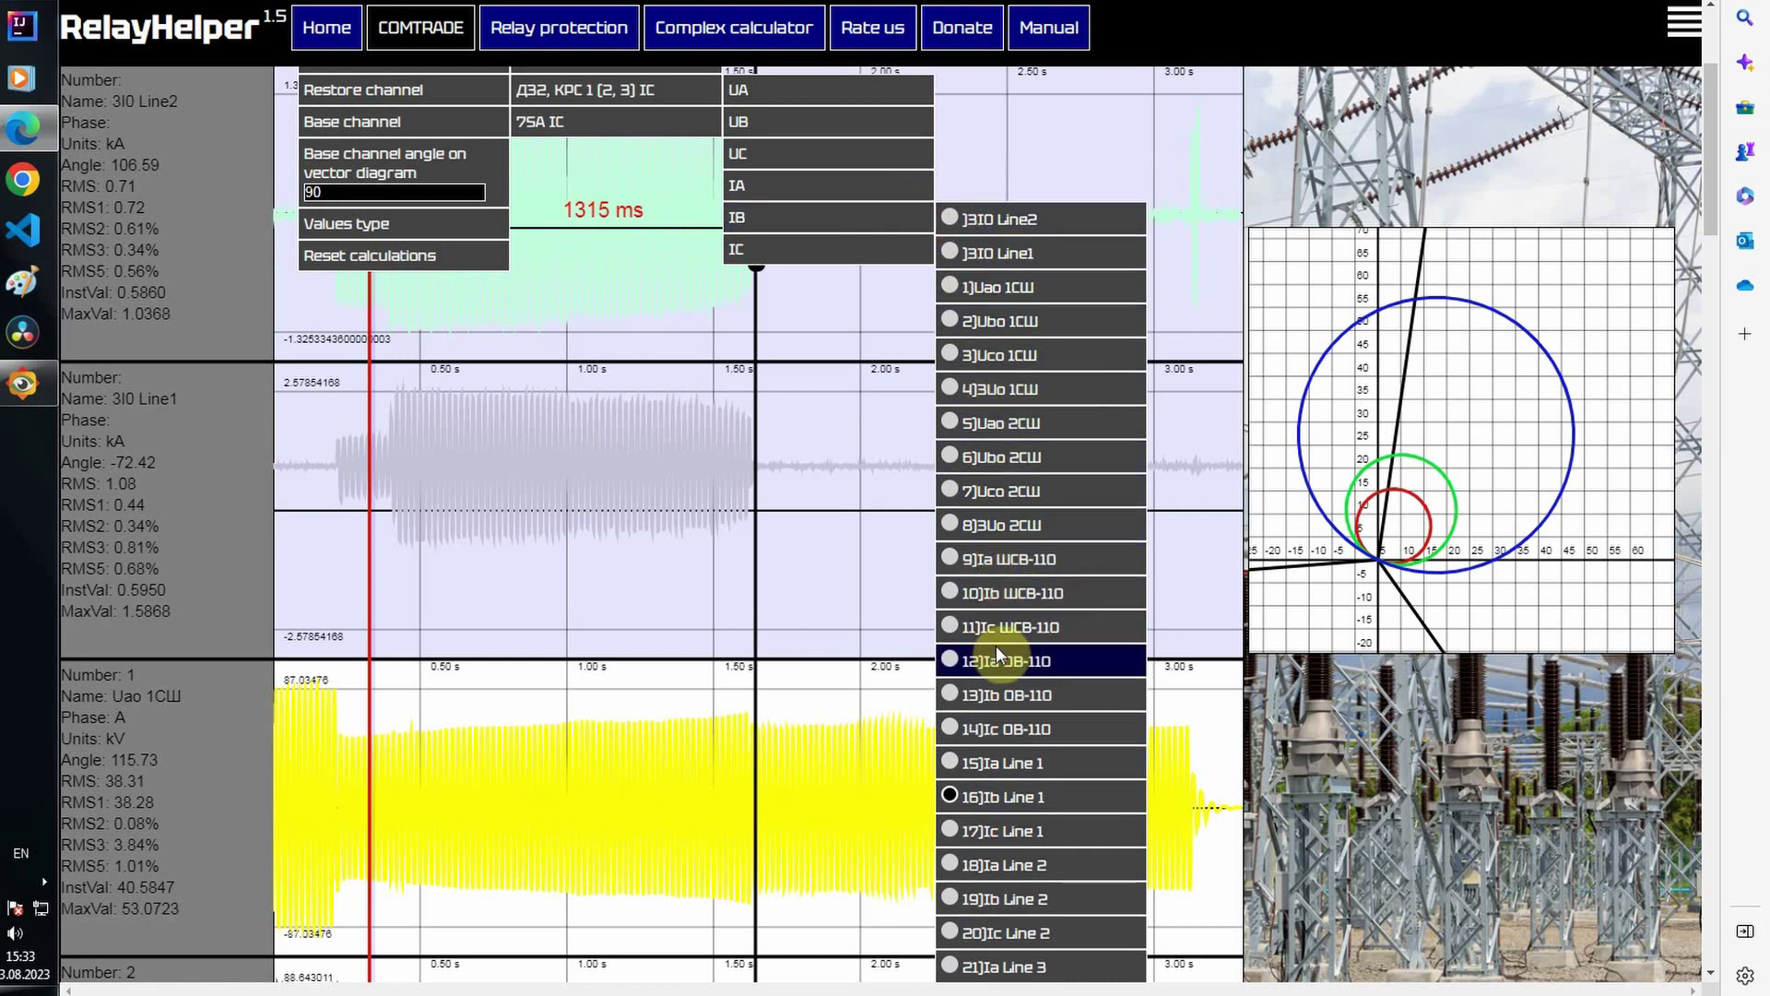
{"action": "left_click", "coordinate": [952, 906]}
{"action": "mouse_move", "coordinate": [921, 256]}
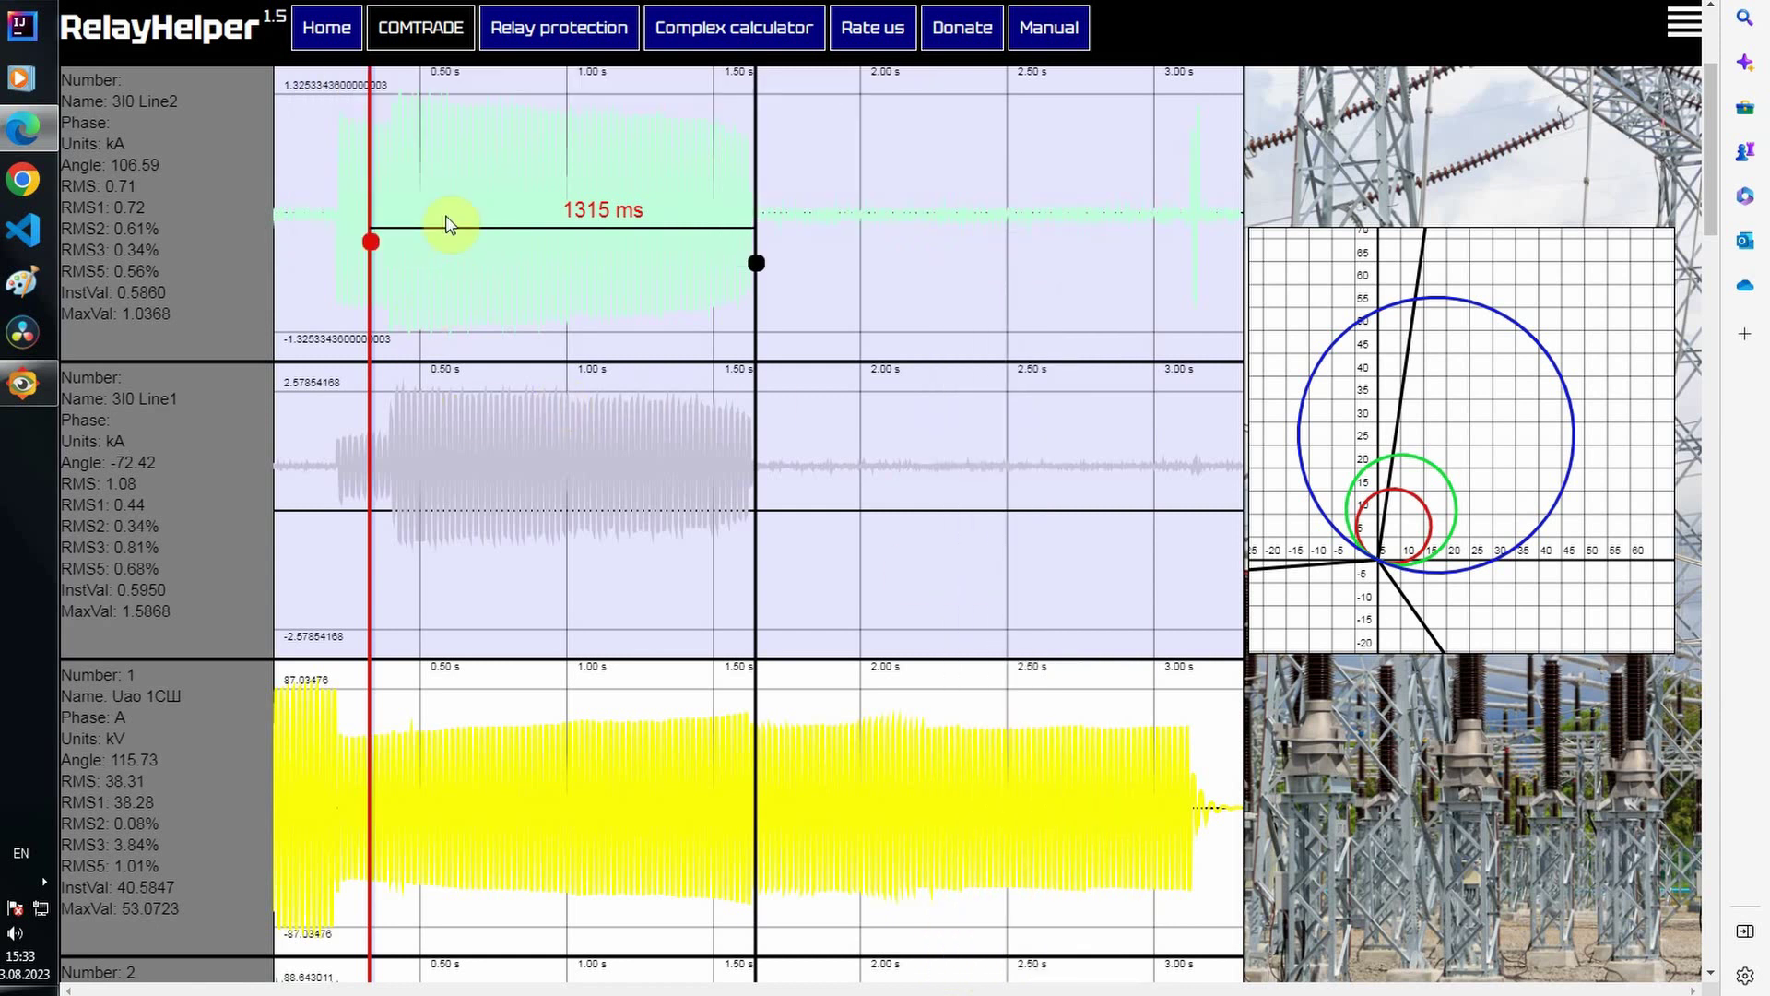
Step: Move the red cursor through the fault to about 1209 ms after the black cursor, examining the Line 2 impedance vectors against the relay zones
{"action": "mouse_move", "coordinate": [370, 247]}
{"action": "left_mouse_down"}
{"action": "mouse_move", "coordinate": [289, 262]}
{"action": "mouse_move", "coordinate": [368, 263]}
{"action": "left_mouse_up"}
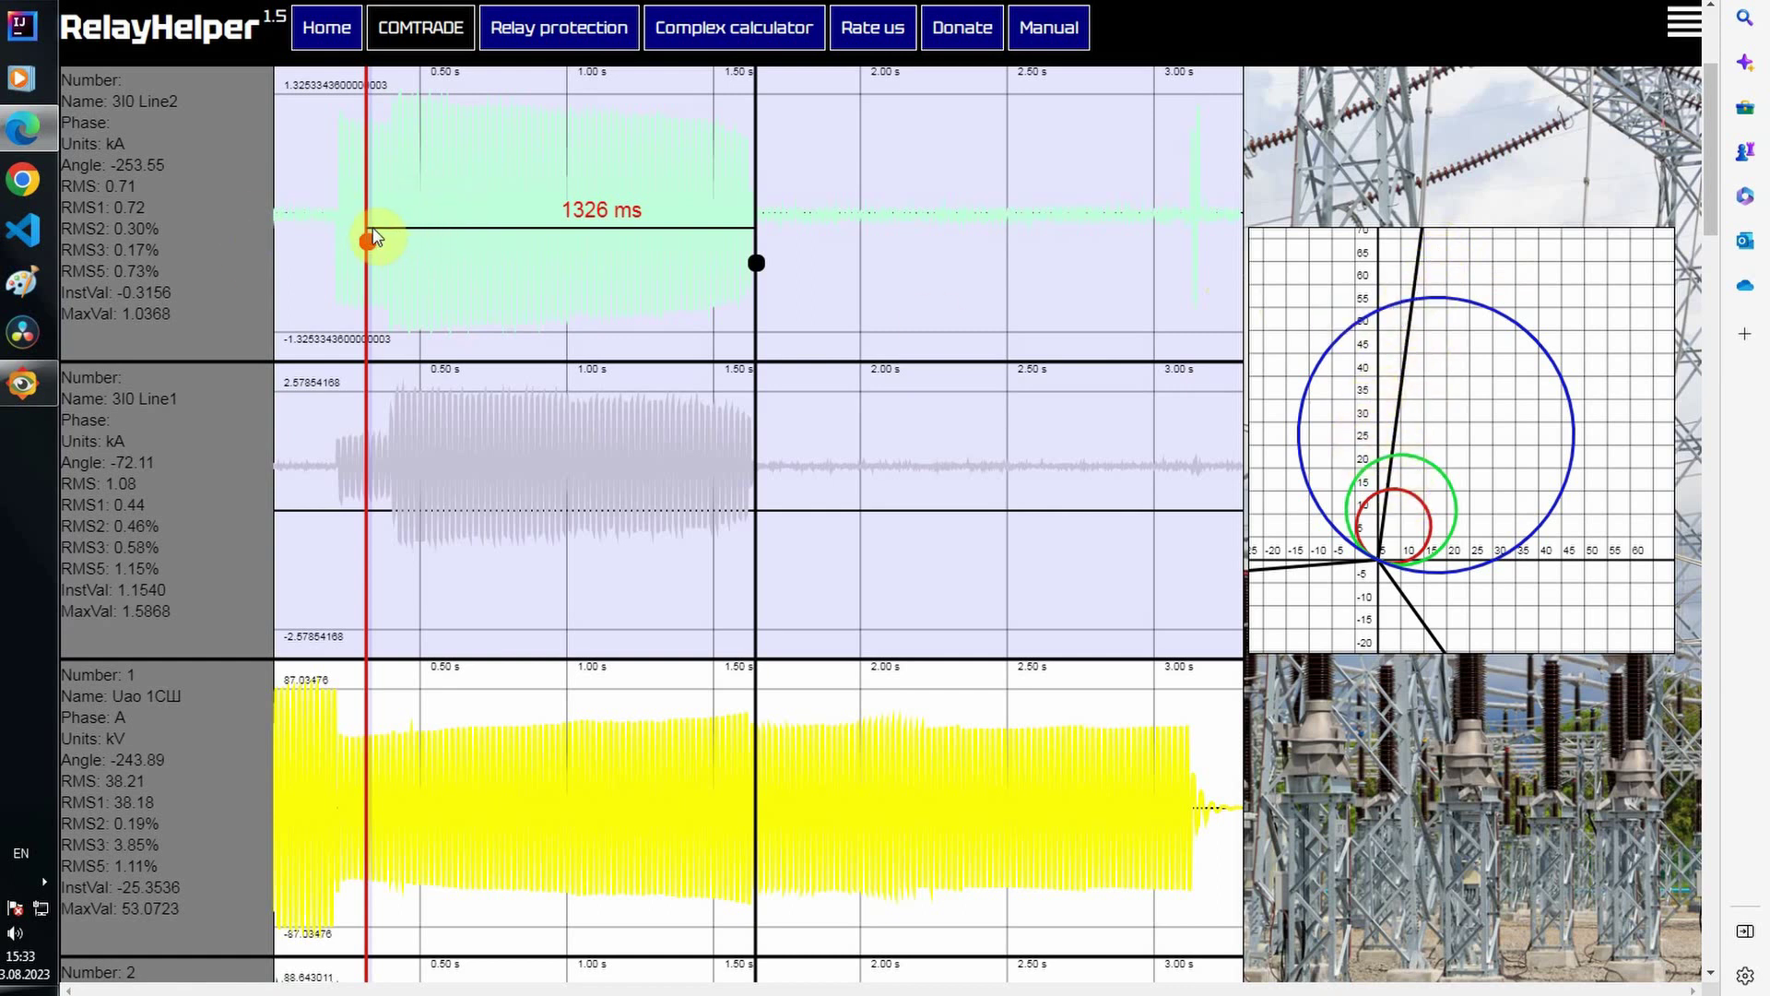
{"action": "left_click_drag", "start_coordinate": [369, 241], "coordinate": [1110, 301]}
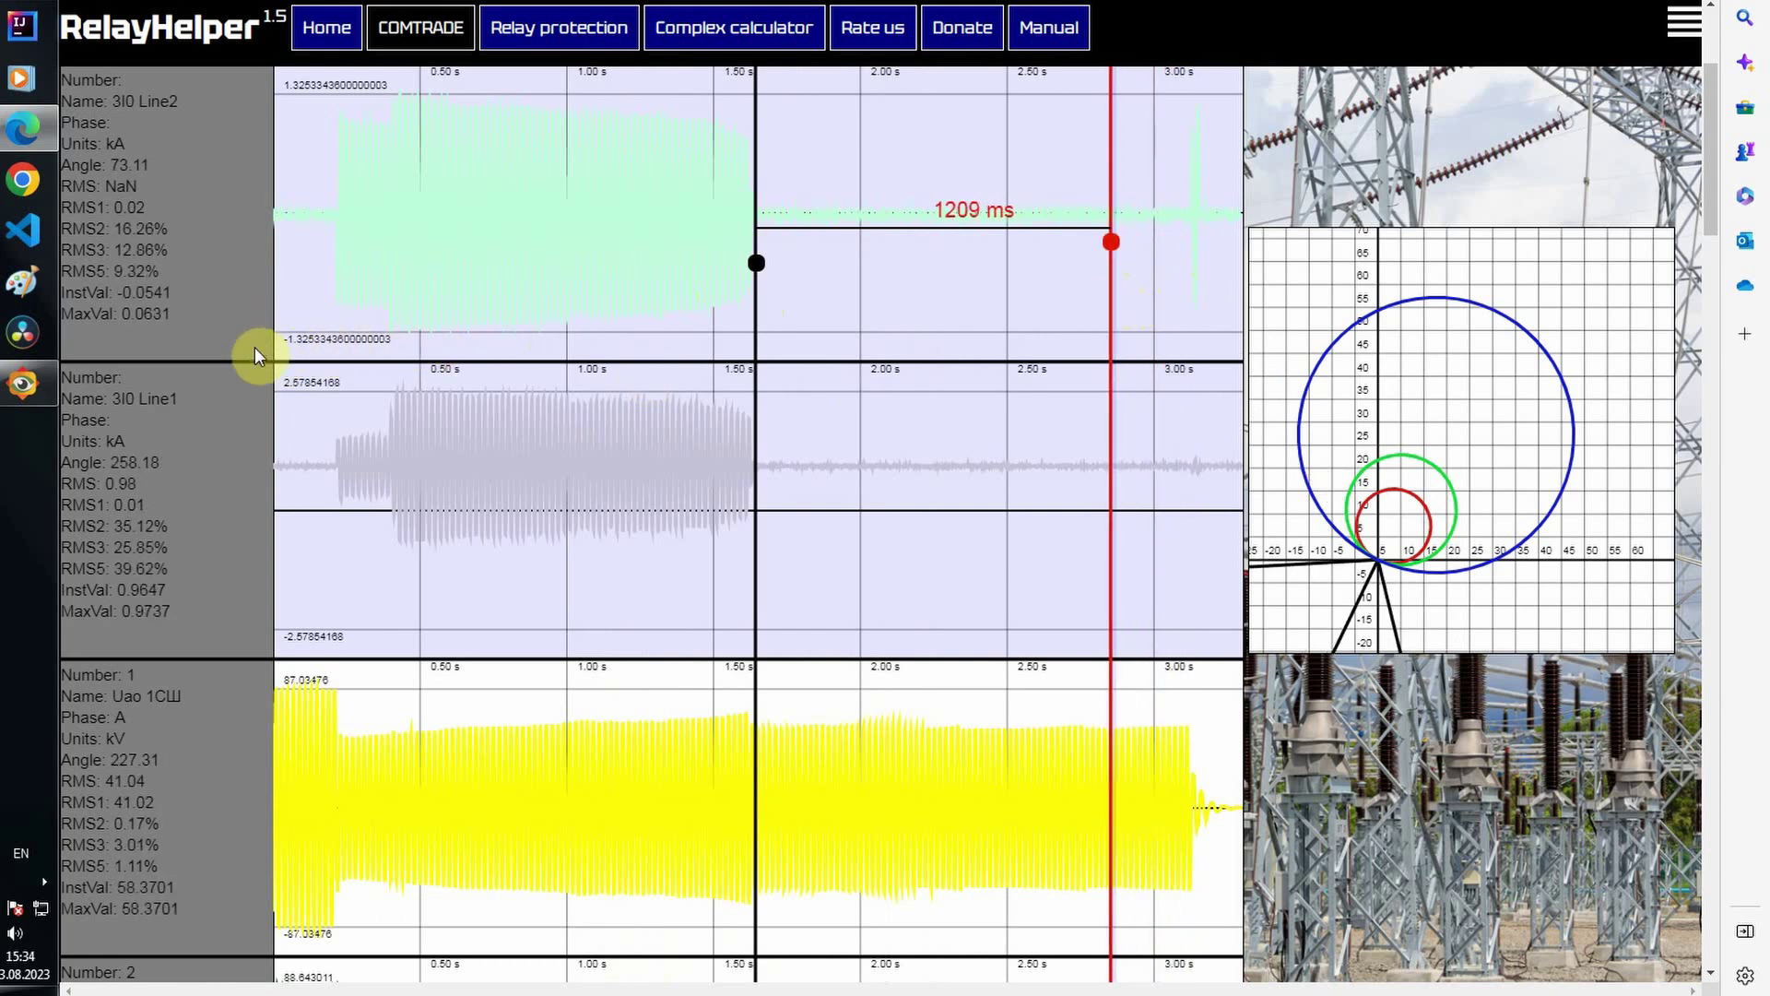
Step: Bring the cursor handles to the Ia Line 1 waveform and move the red cursor to about 1358 ms before the black one
{"action": "scroll", "coordinate": [189, 306], "scroll_direction": "down", "scroll_amount": 3}
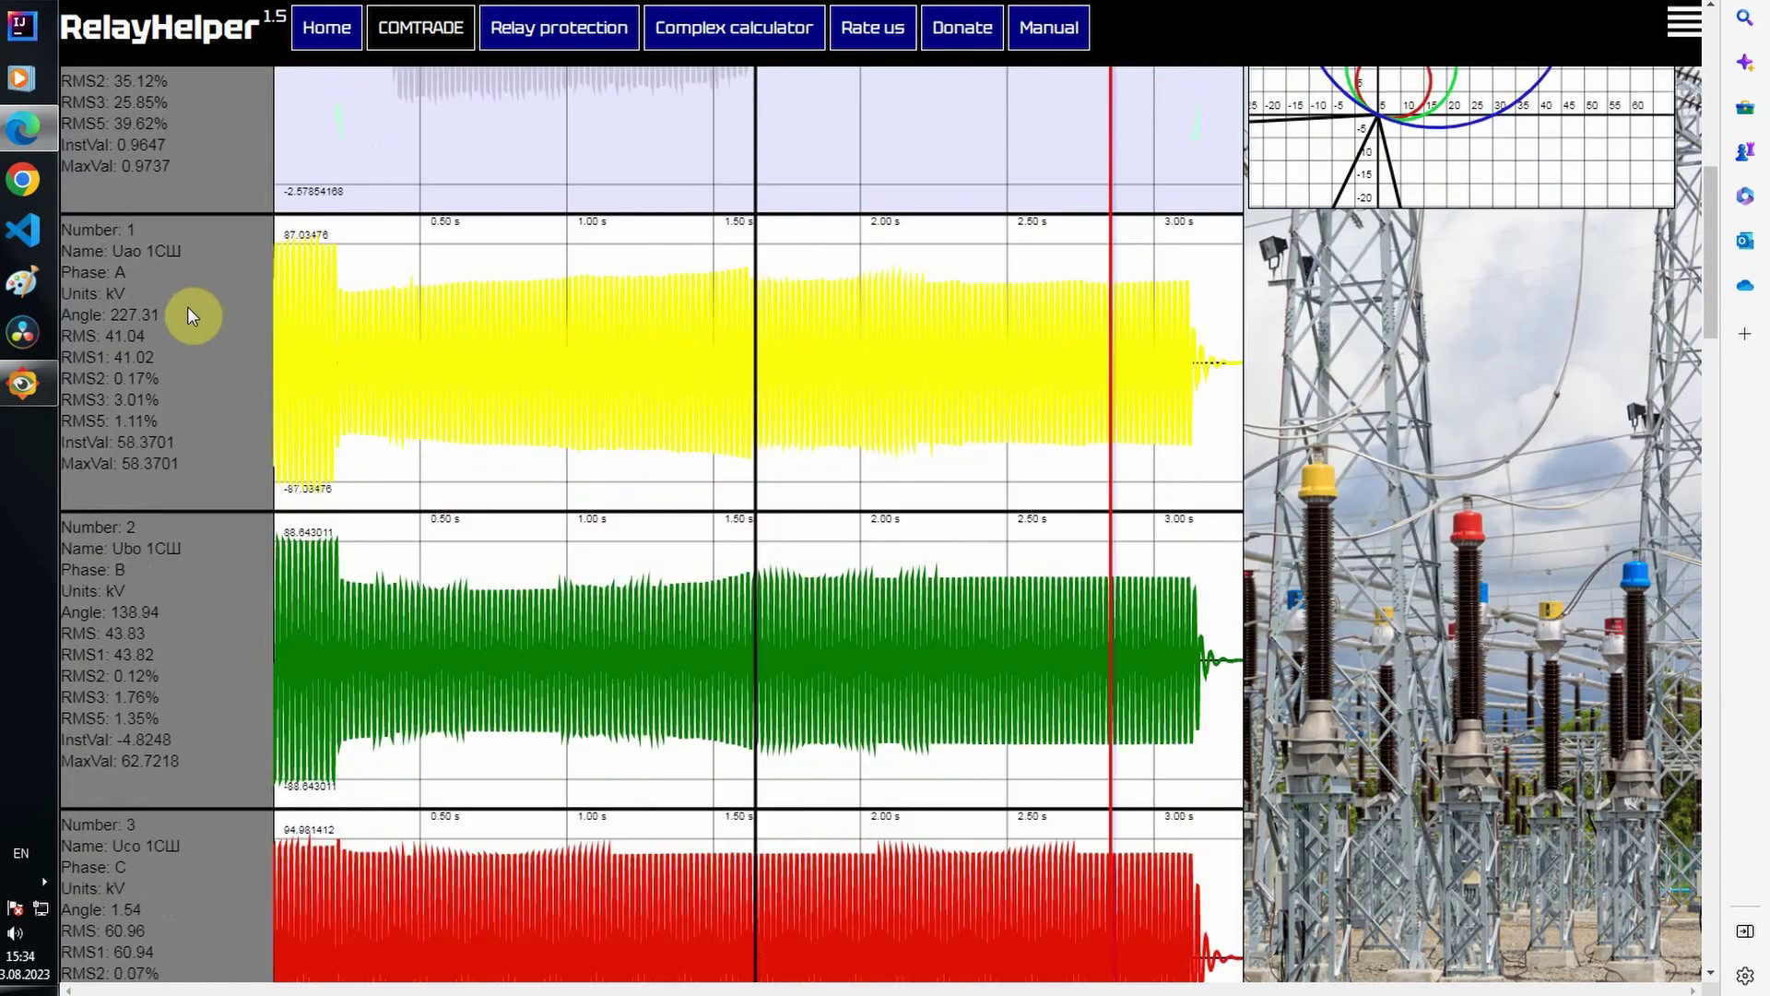
{"action": "scroll", "coordinate": [186, 306], "scroll_direction": "down", "scroll_amount": 20}
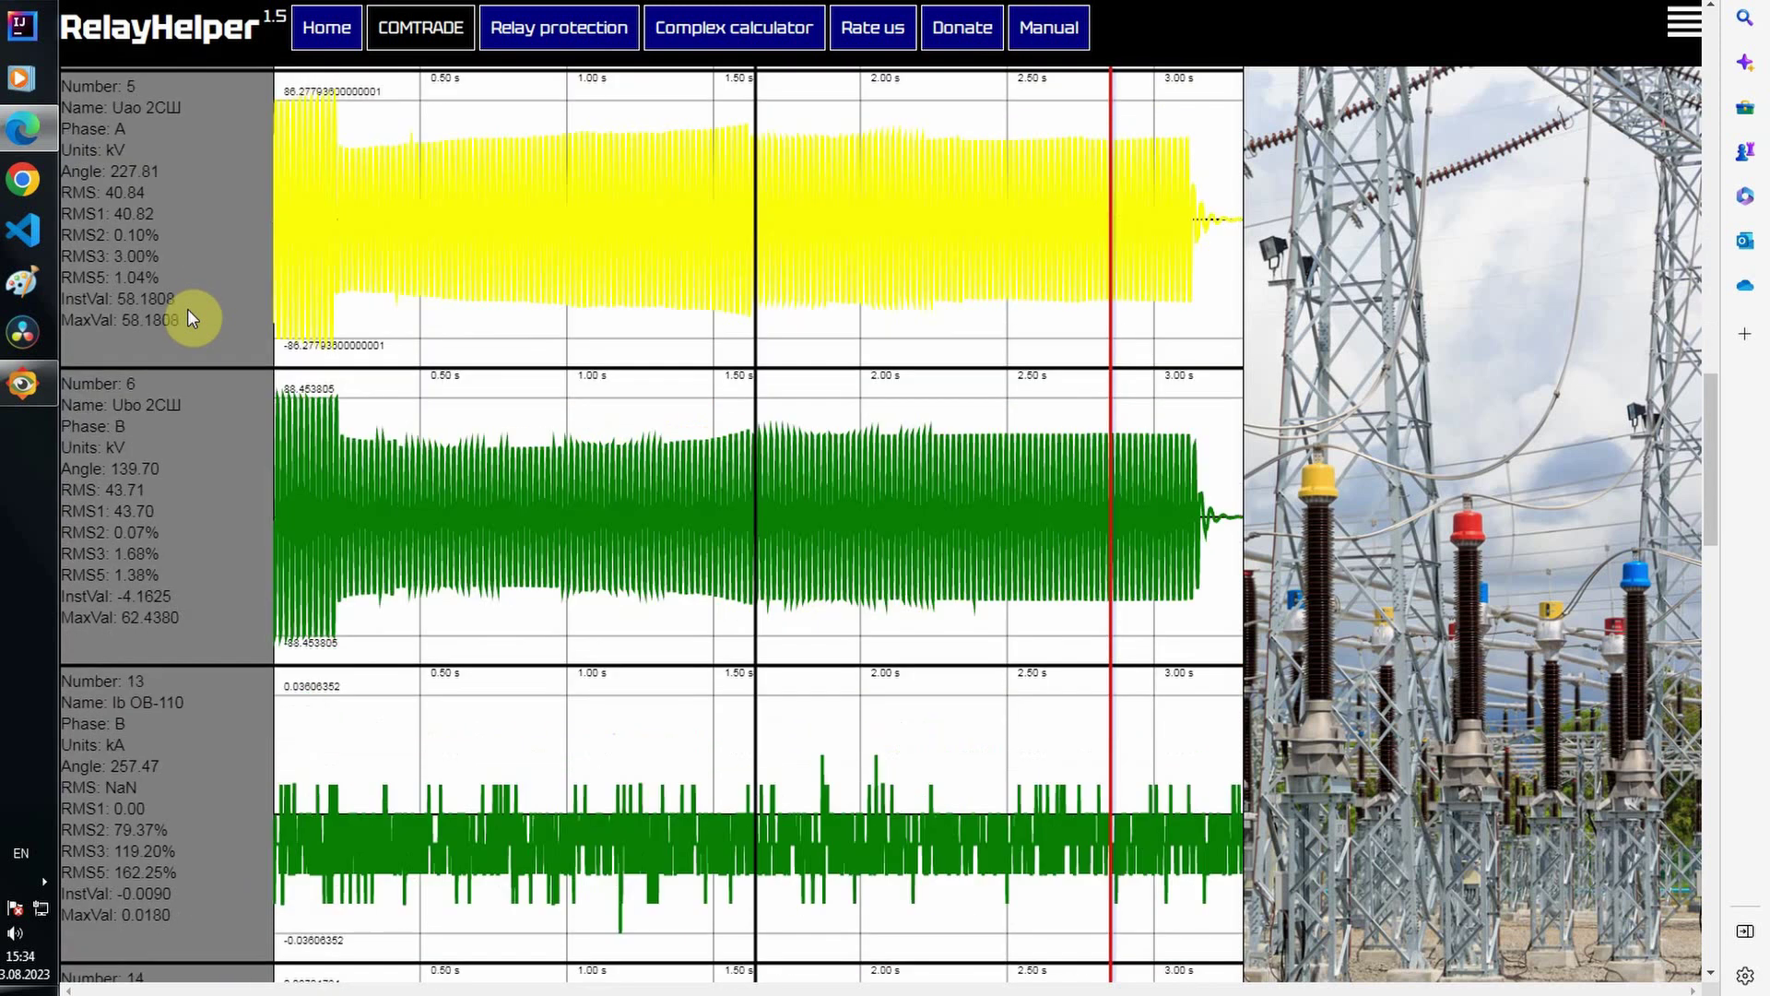
{"action": "scroll", "coordinate": [186, 308], "scroll_direction": "down", "scroll_amount": 5}
{"action": "scroll", "coordinate": [455, 434], "scroll_direction": "up", "scroll_amount": 3}
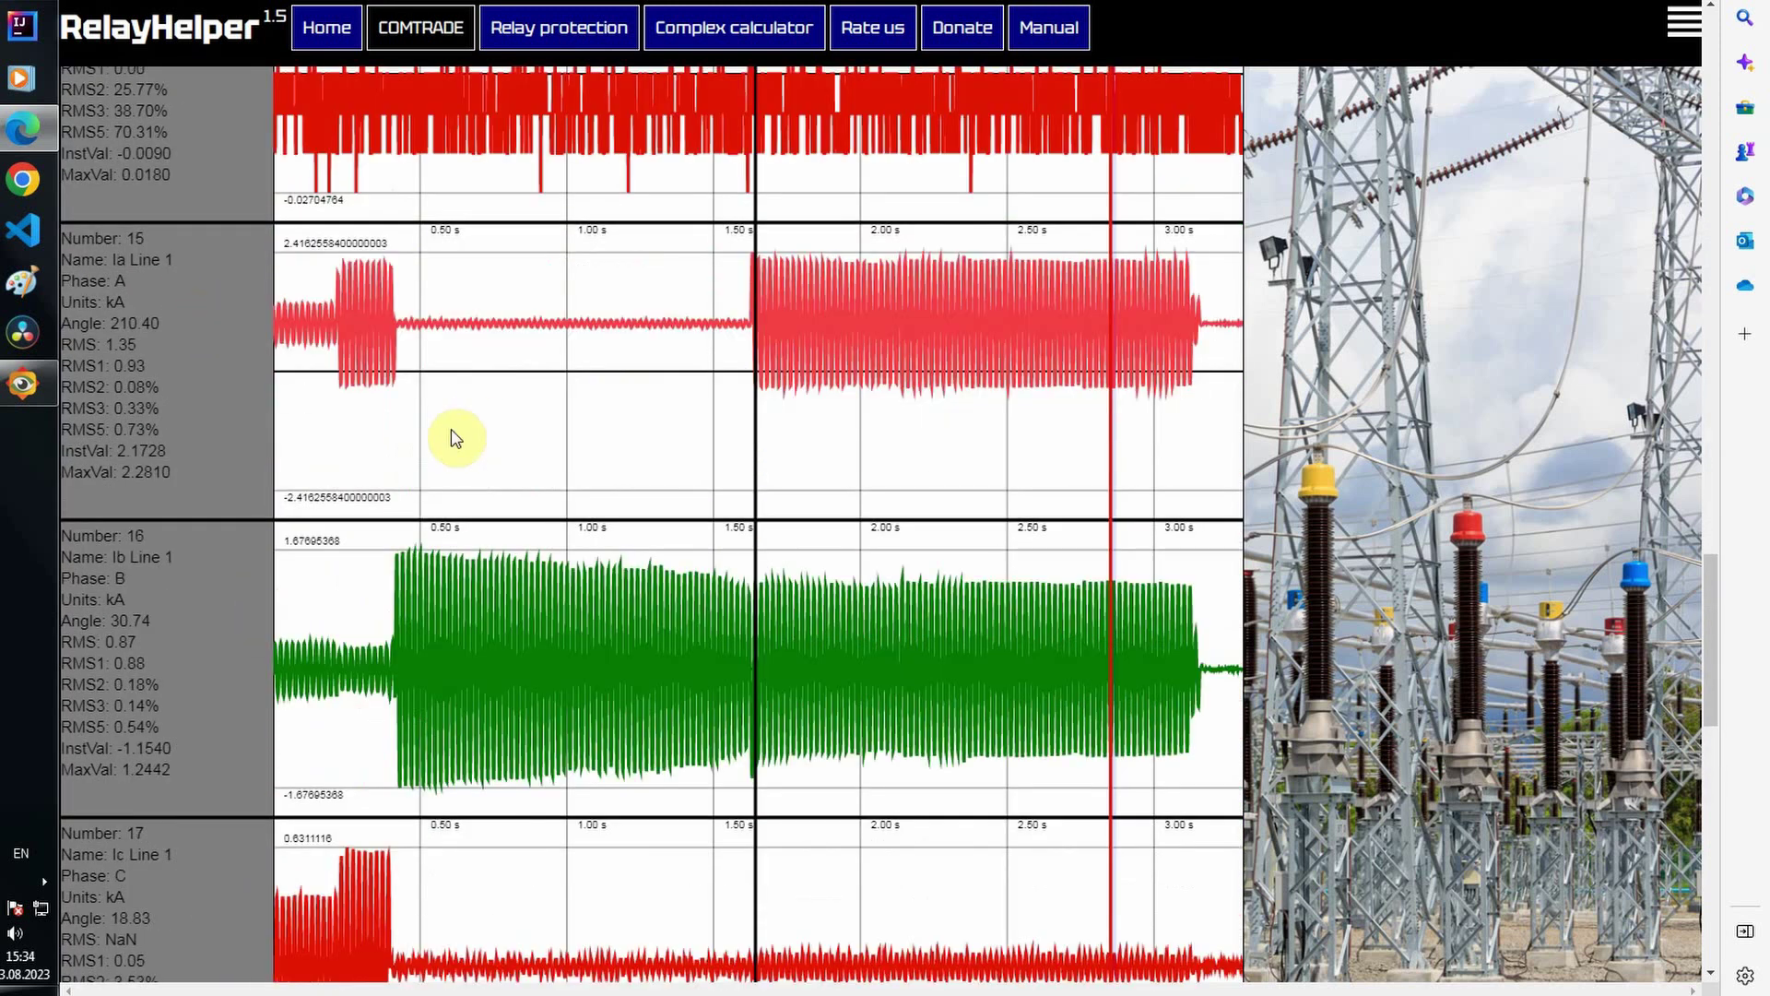
{"action": "left_click", "coordinate": [414, 457]}
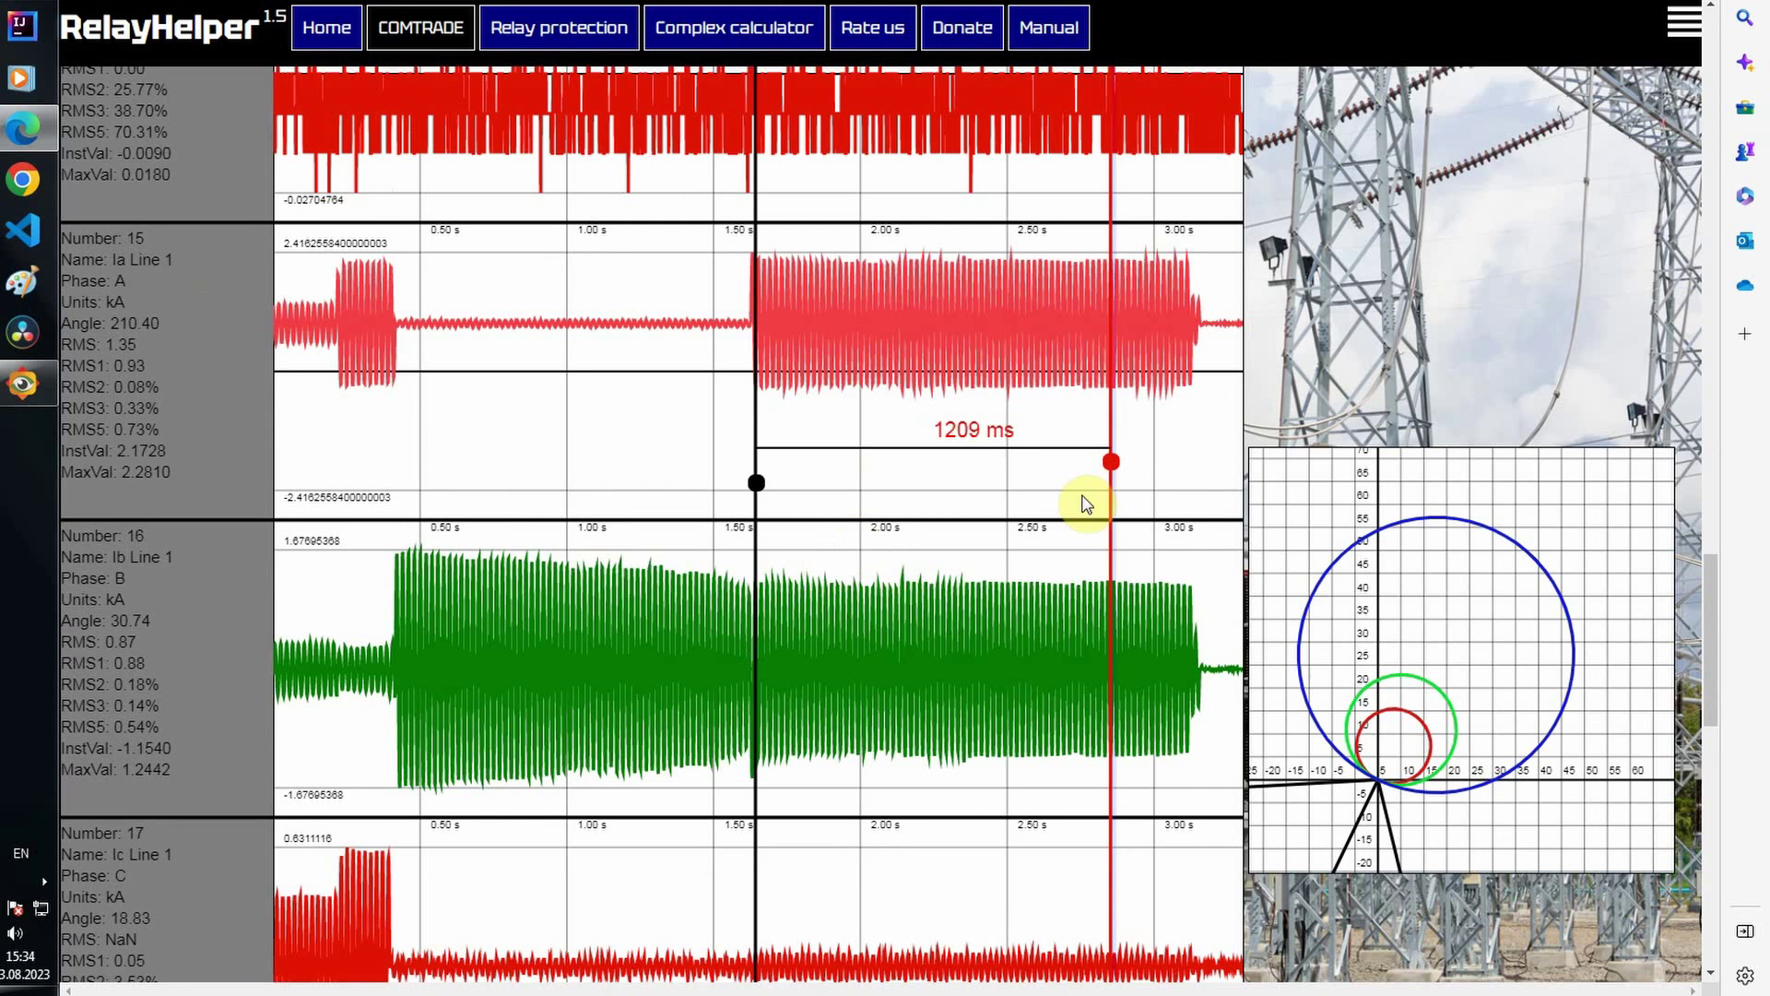
{"action": "left_click_drag", "start_coordinate": [1104, 471], "coordinate": [362, 530]}
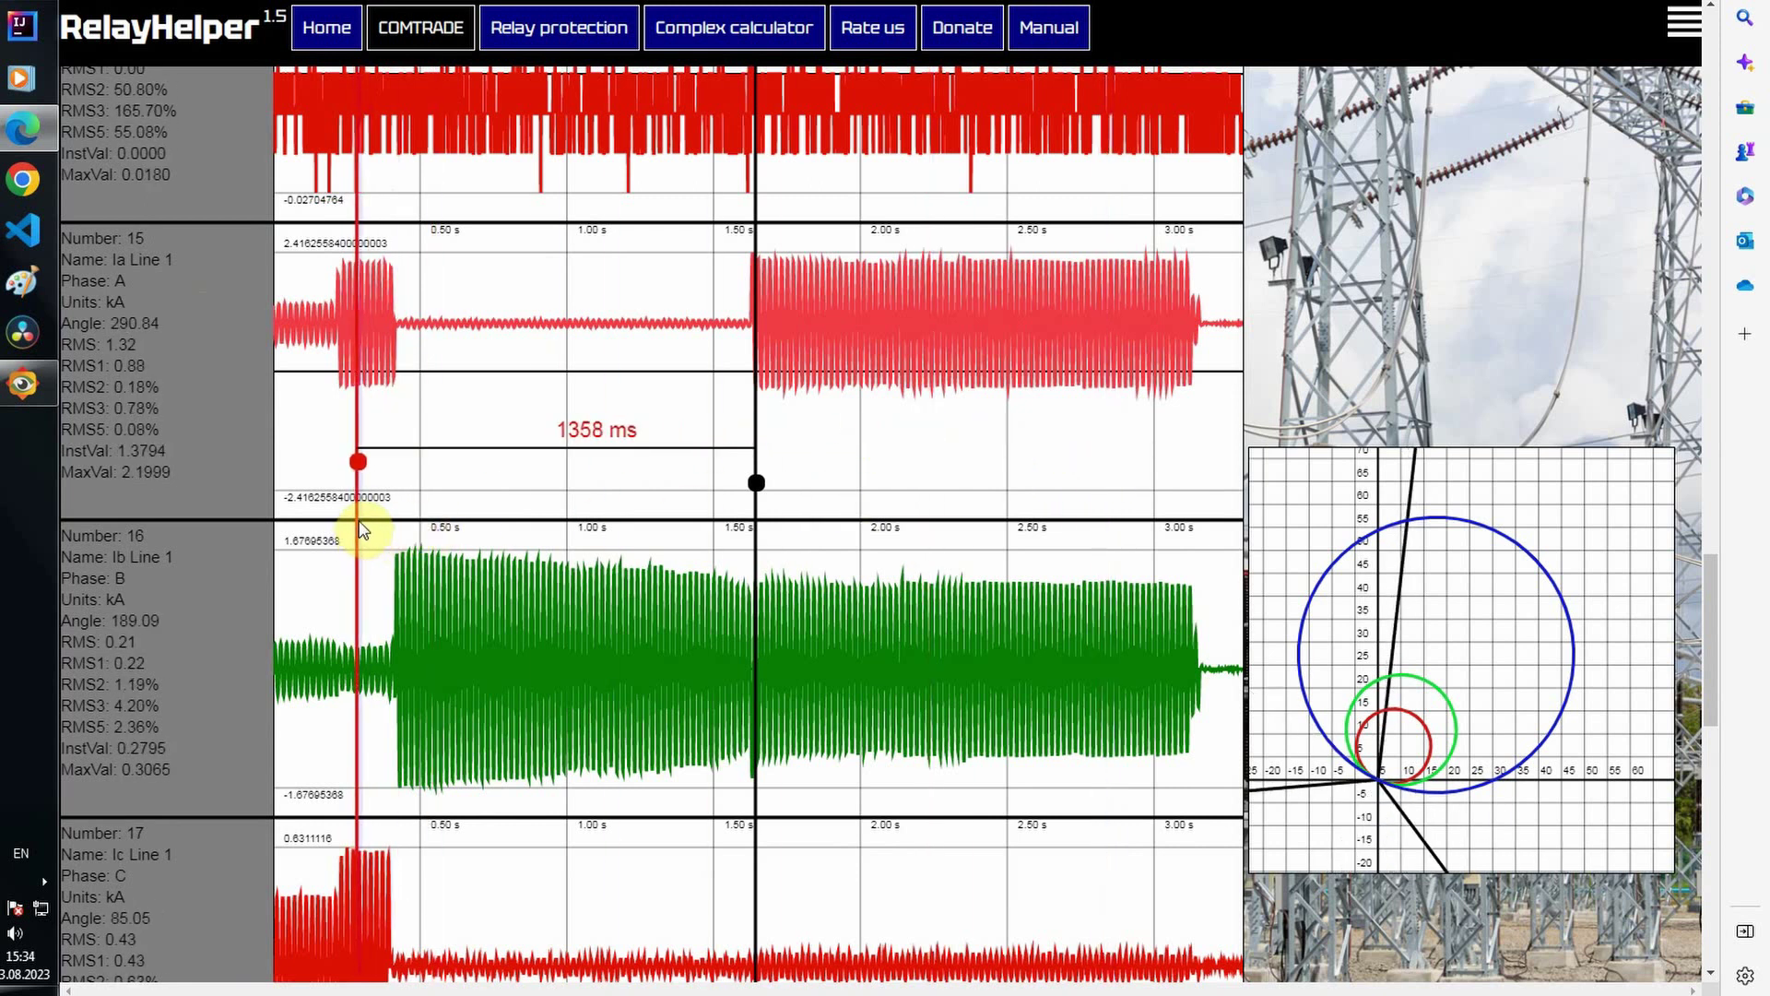
Step: Bring the cursor handles to the Ia Line 2 waveform, move the red cursor to about 1108 ms before the black one and examine the phase currents
{"action": "scroll", "coordinate": [136, 538], "scroll_direction": "down", "scroll_amount": 3}
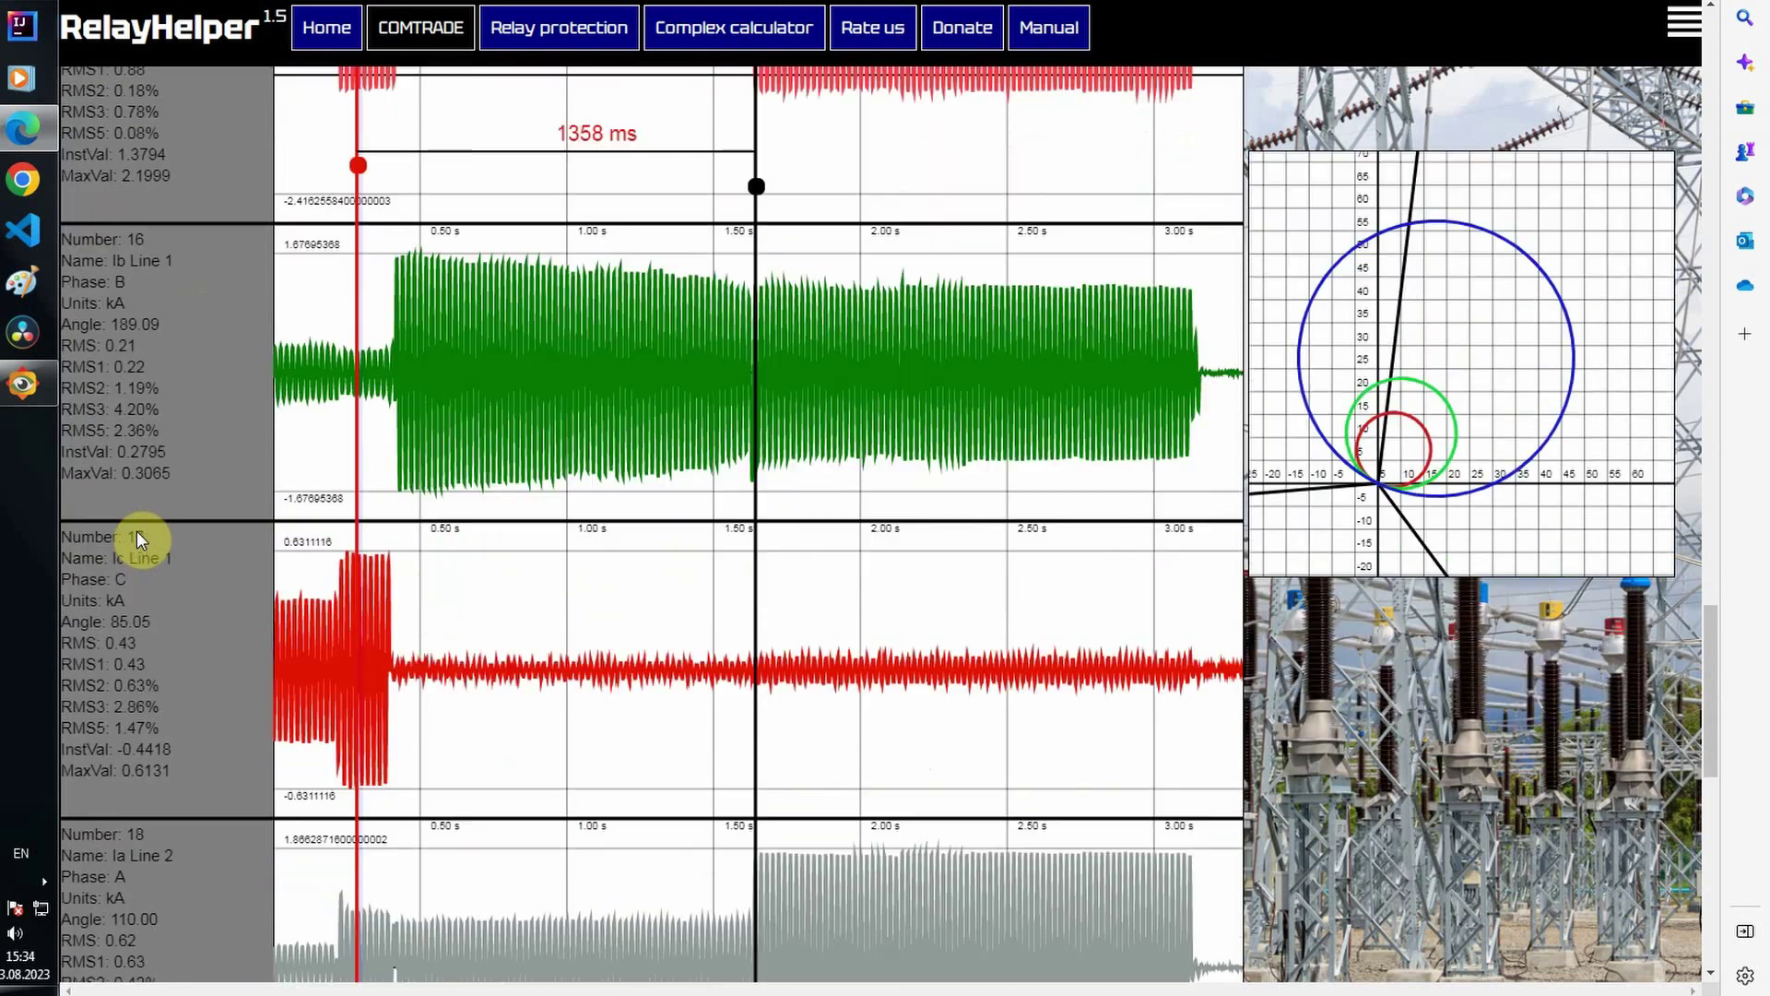
{"action": "scroll", "coordinate": [136, 534], "scroll_direction": "down", "scroll_amount": 5}
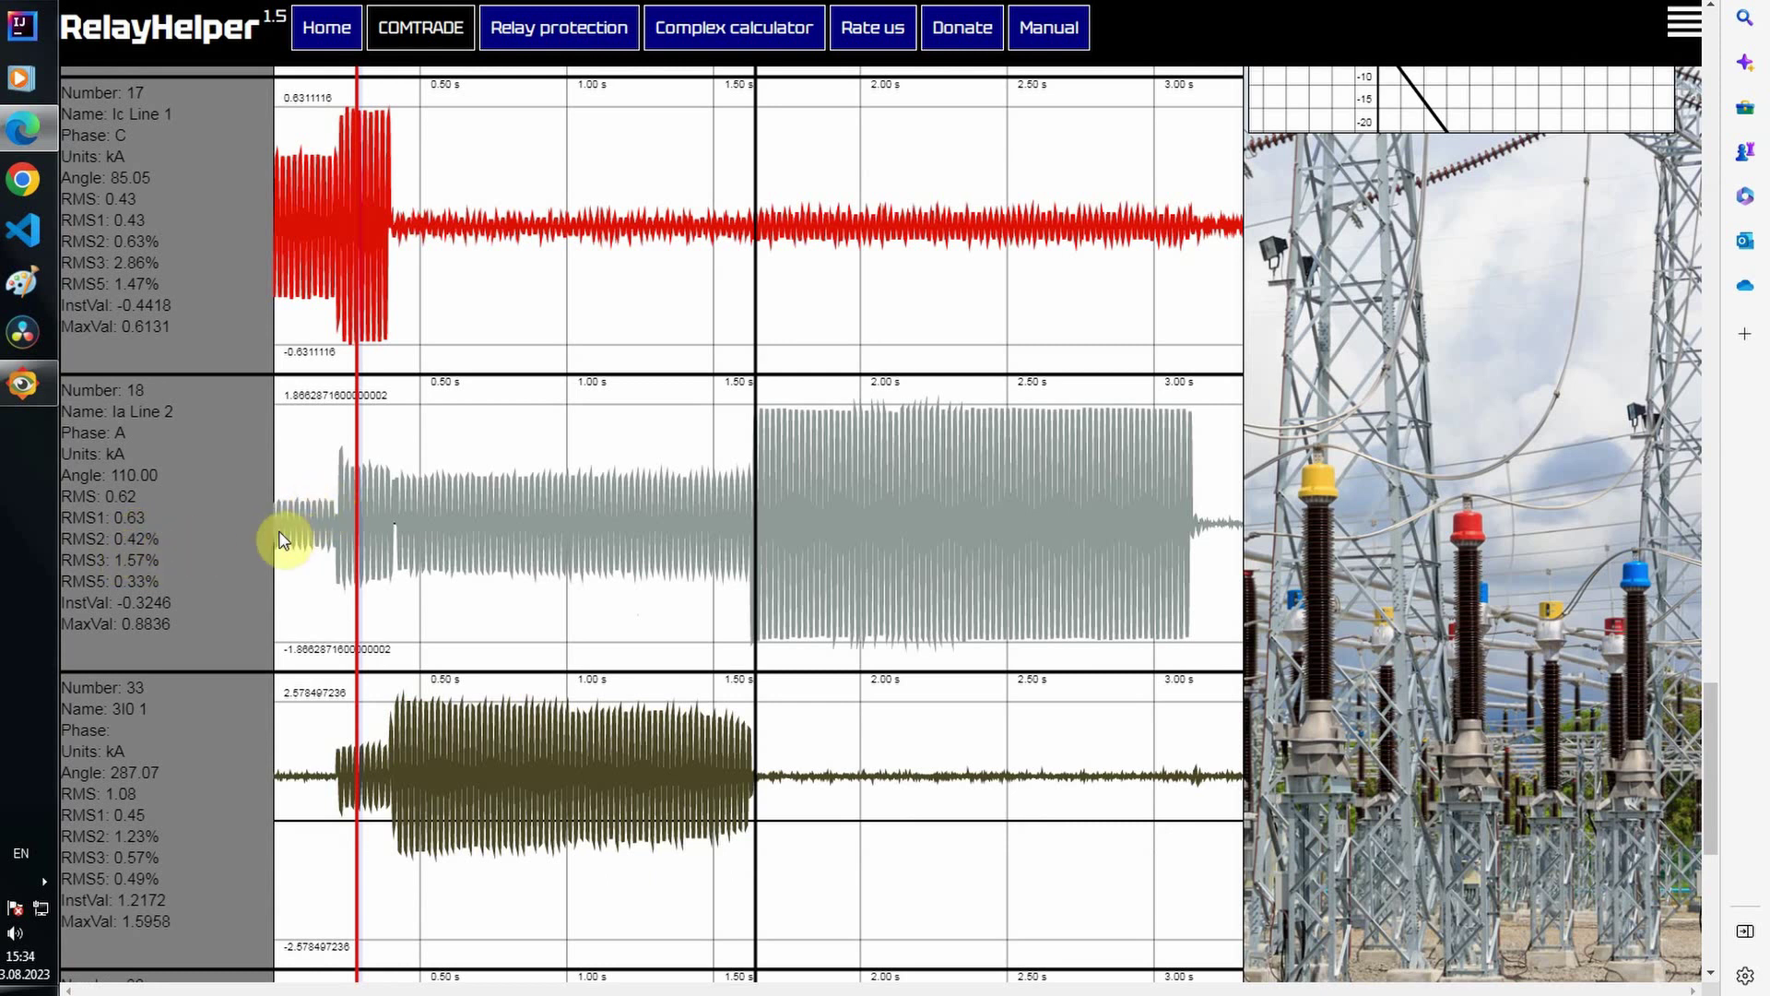
{"action": "left_click", "coordinate": [196, 463]}
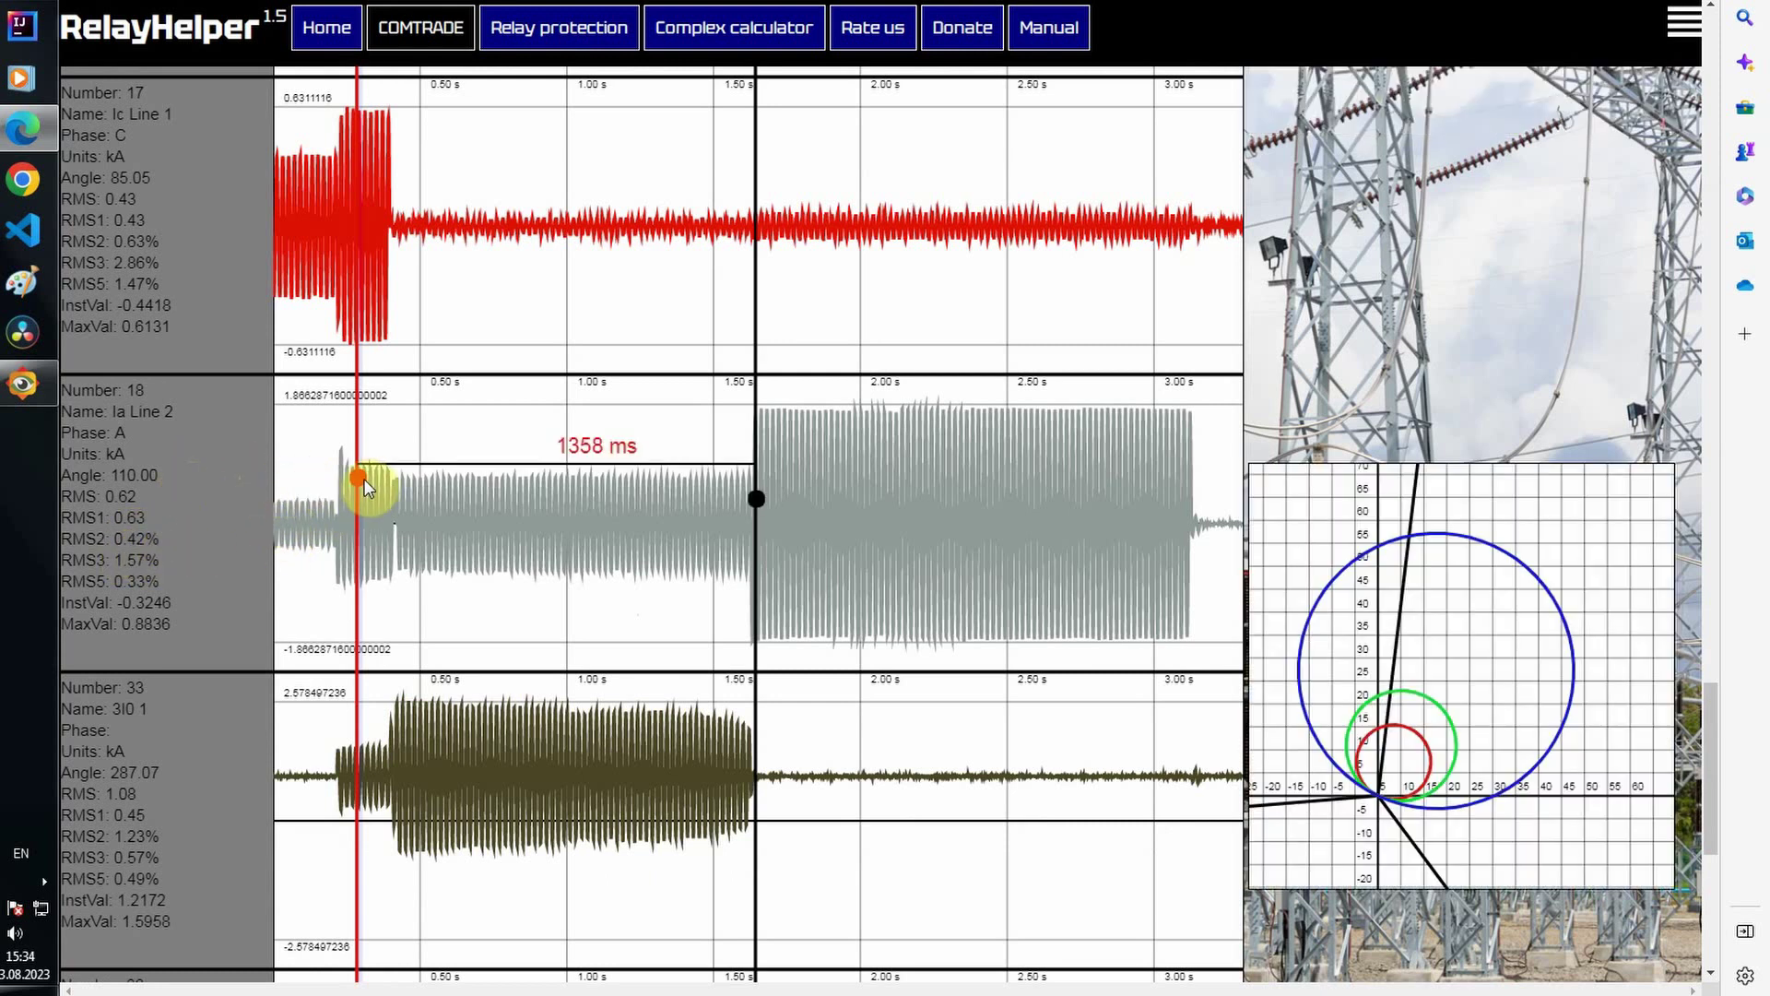
{"action": "mouse_move", "coordinate": [364, 486]}
{"action": "left_mouse_down"}
{"action": "mouse_move", "coordinate": [485, 508]}
{"action": "mouse_move", "coordinate": [361, 497]}
{"action": "mouse_move", "coordinate": [434, 485]}
{"action": "left_mouse_up"}
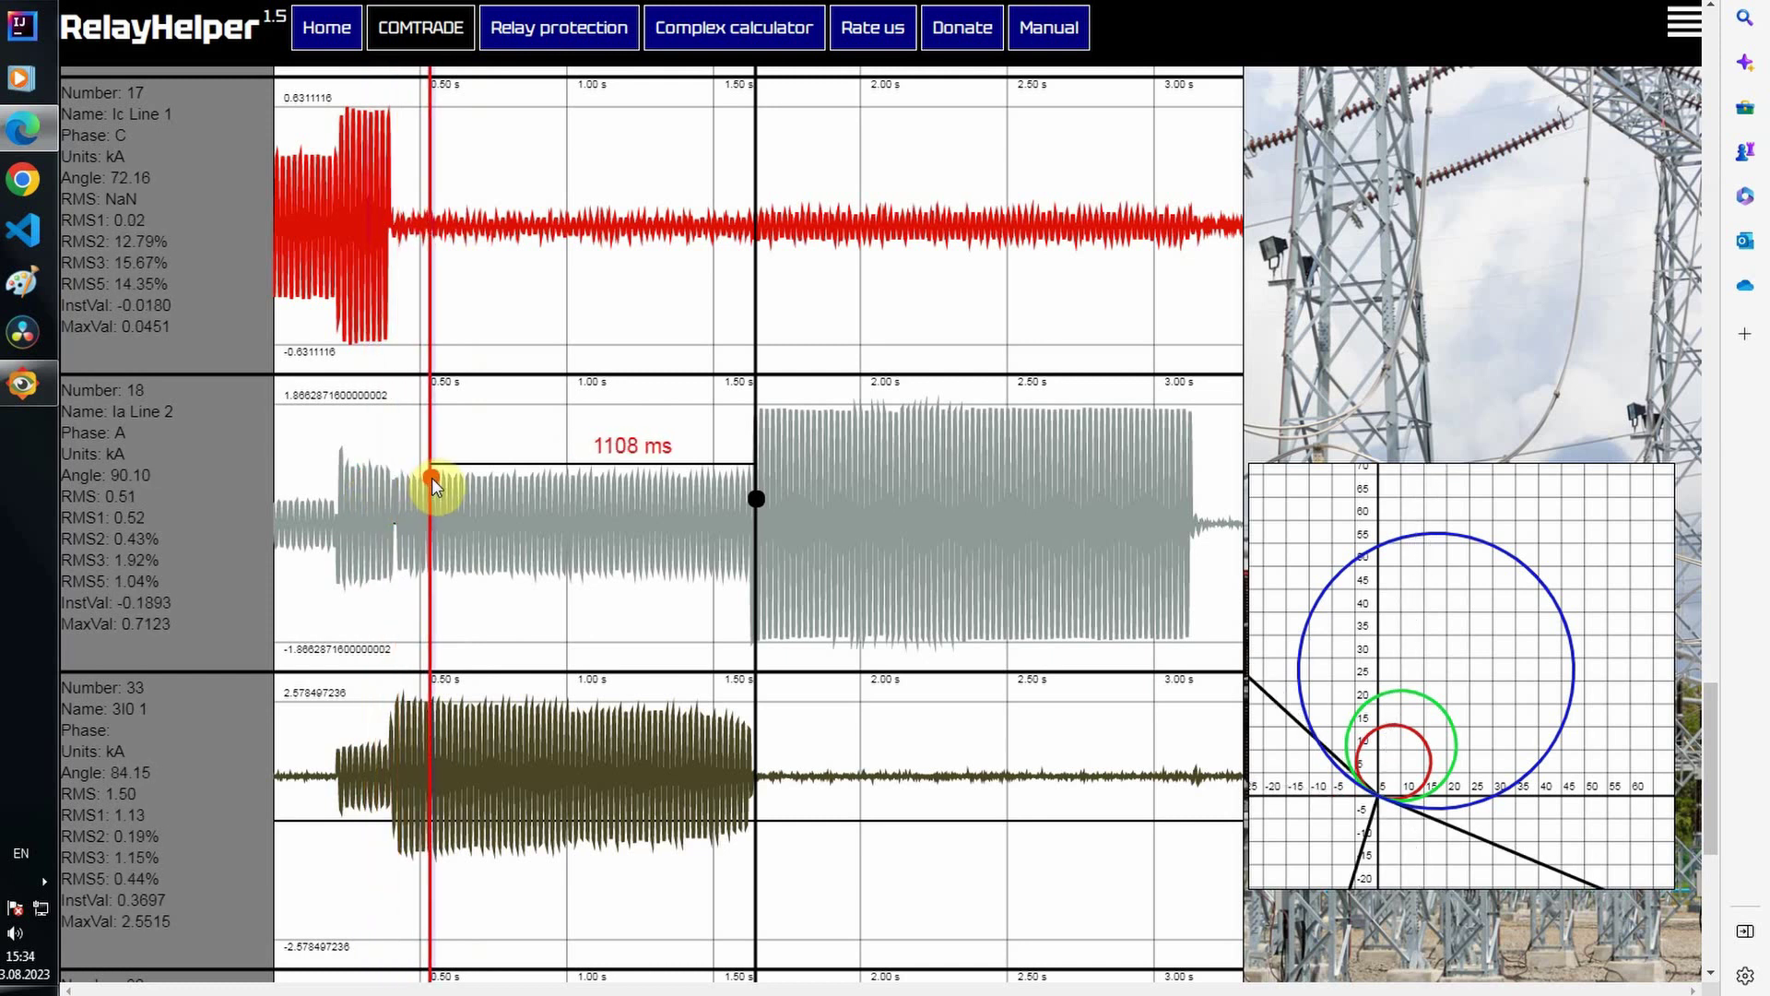
{"action": "scroll", "coordinate": [187, 383], "scroll_direction": "up", "scroll_amount": 5}
{"action": "scroll", "coordinate": [186, 384], "scroll_direction": "down", "scroll_amount": 3}
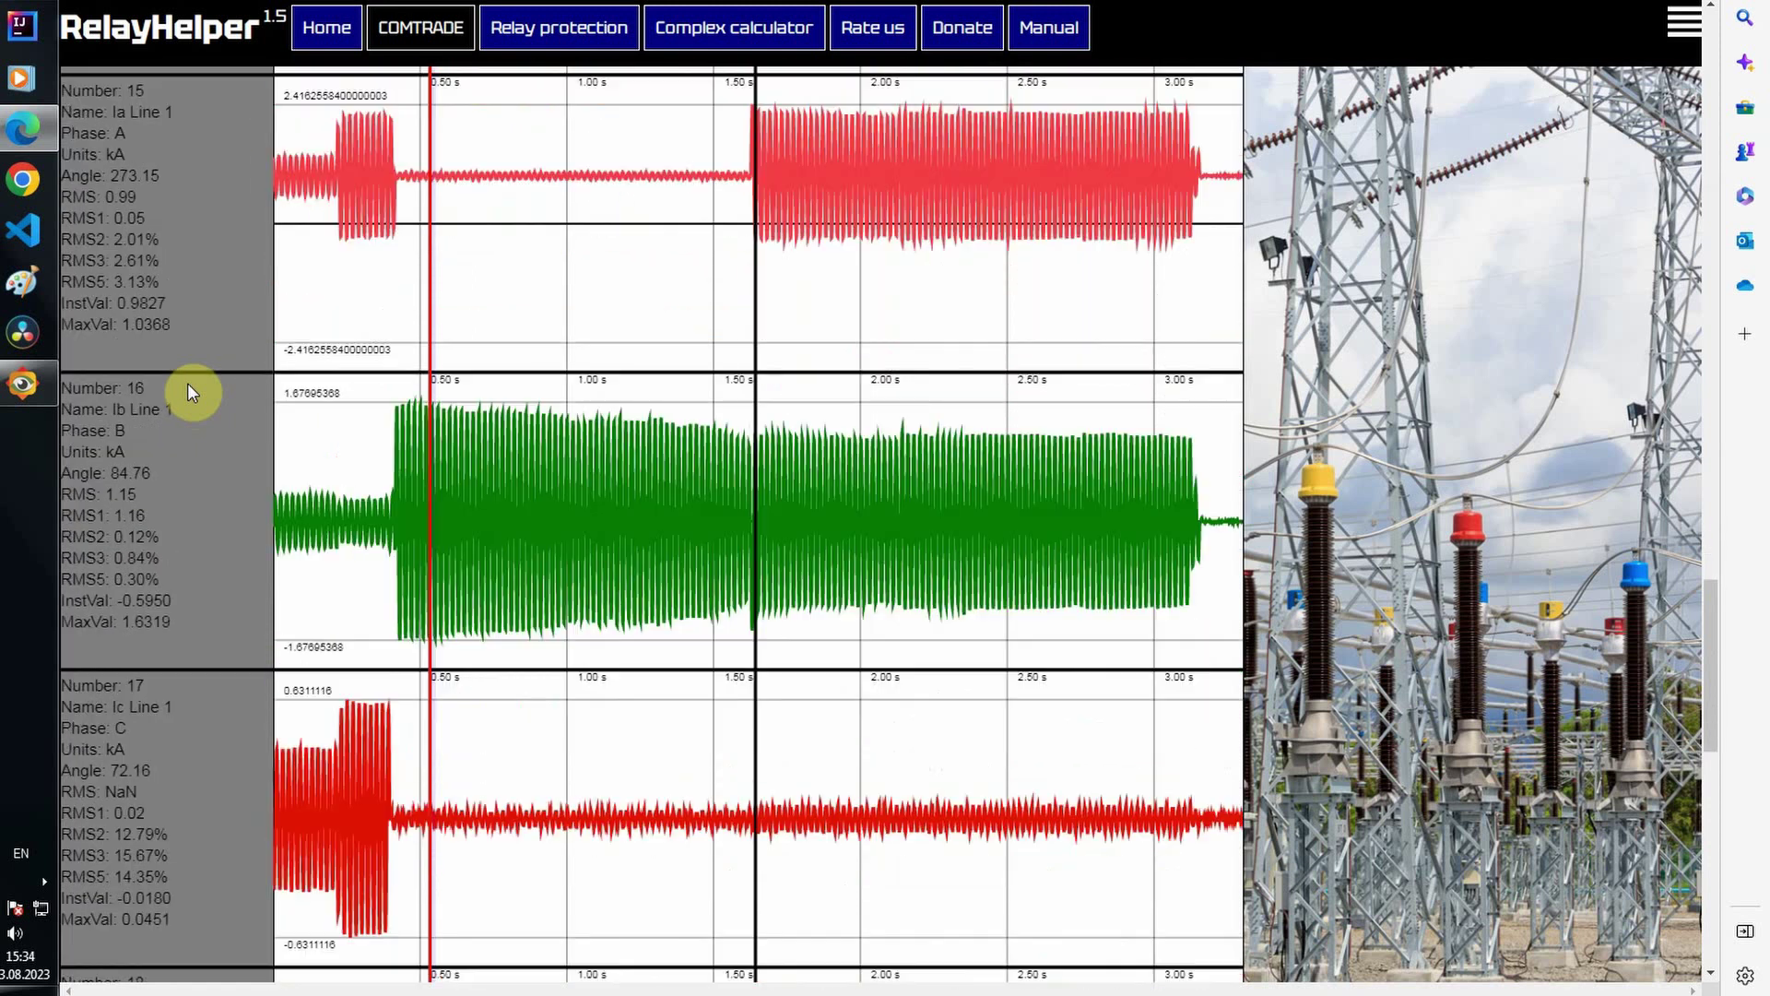